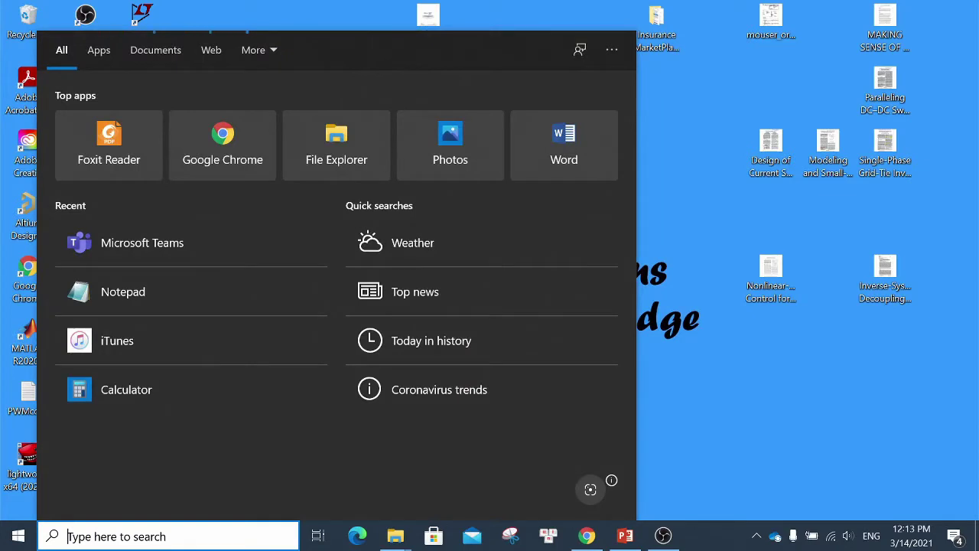
Launch NI Multisim 14.2 and narrow the Circuit Parameters pane to enlarge the schematic area.
{"action": "type", "text": "mul"}
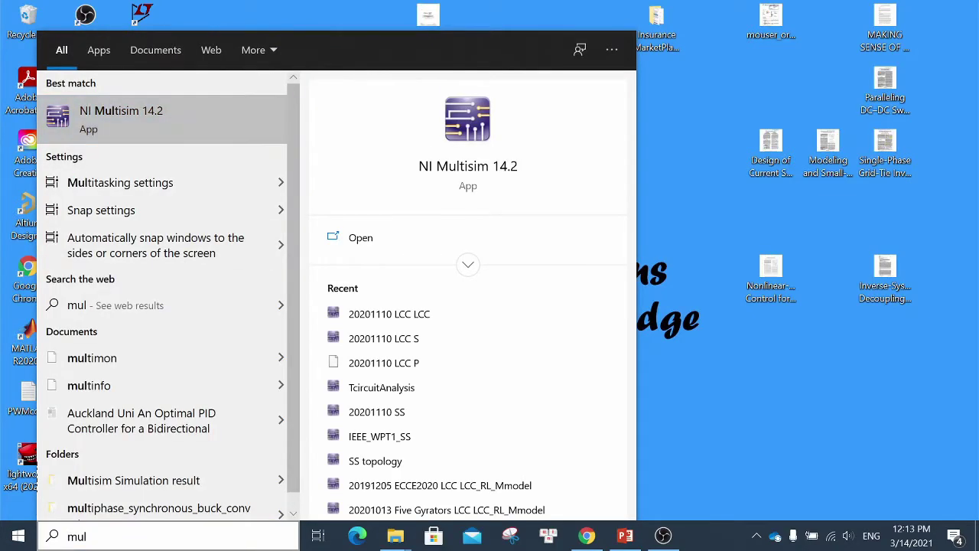
{"action": "key", "text": "Return"}
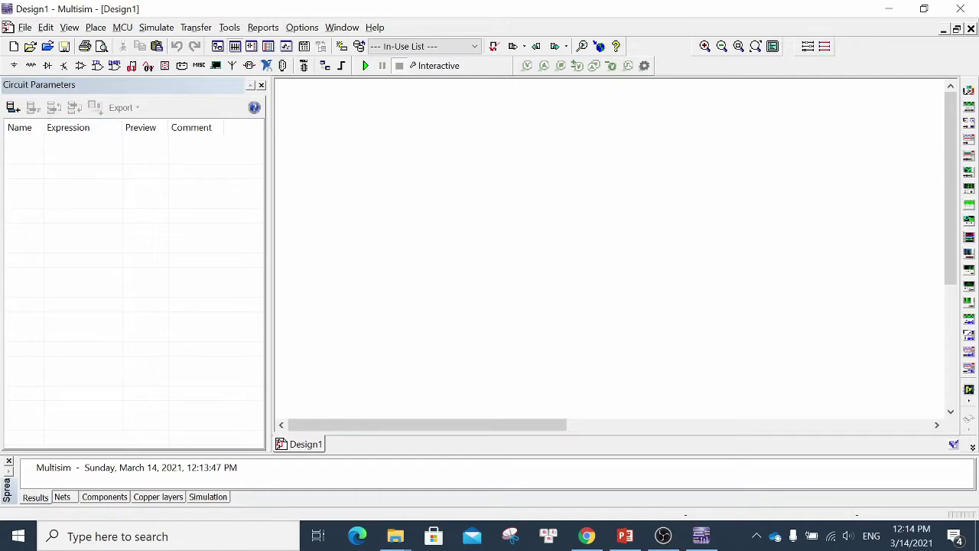
{"action": "left_click_drag", "start_coordinate": [268, 268], "coordinate": [205, 267]}
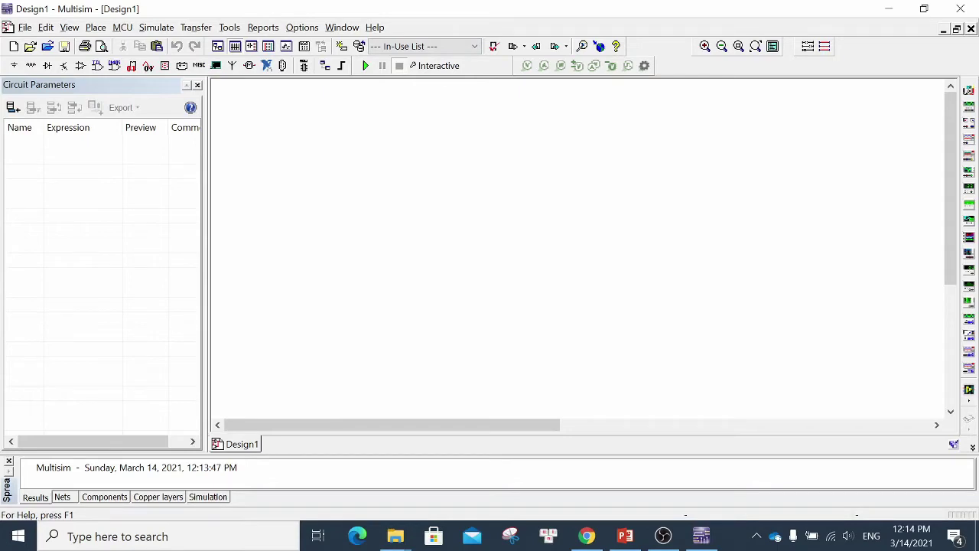
Save the new design to the Desktop as WPT_CircuitSimulation.
{"action": "key", "text": "ctrl+s"}
{"action": "left_click_drag", "start_coordinate": [371, 34], "coordinate": [577, 59]}
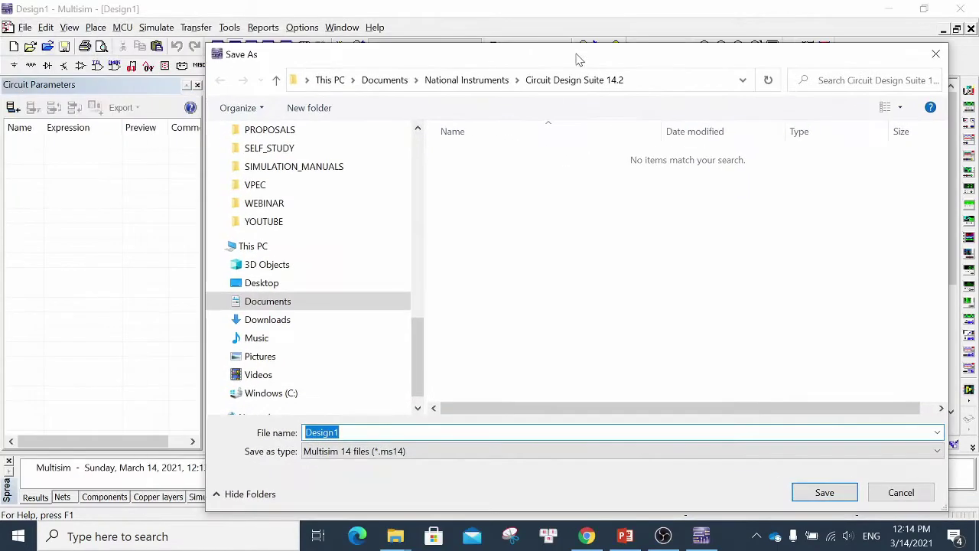
{"action": "left_click", "coordinate": [262, 282]}
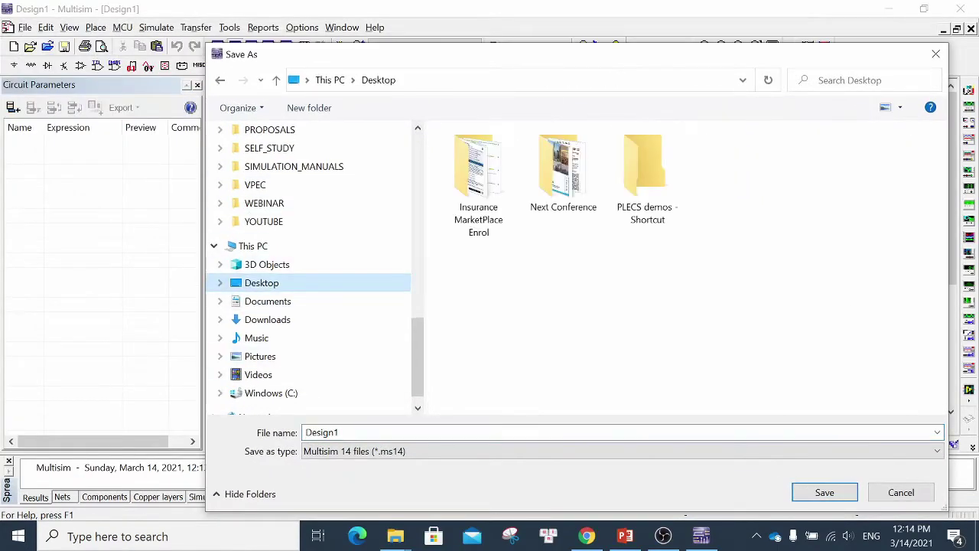
{"action": "type", "text": "WP"}
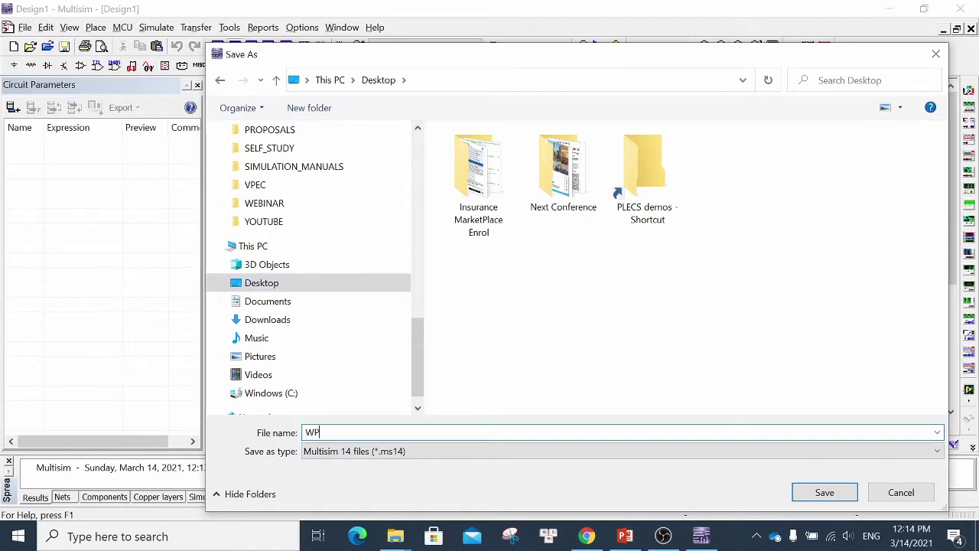
{"action": "type", "text": "T_CircuitSimulation"}
{"action": "key", "text": "Return"}
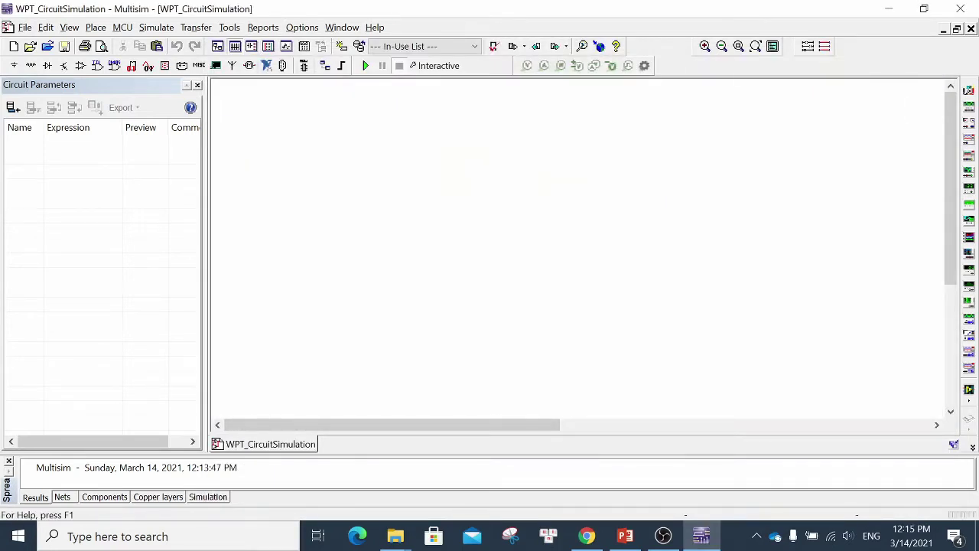
Place the PowerPoint circuit slide side by side with Multisim, giving Multisim the wider share and narrowing its Circuit Parameters pane.
{"action": "key", "text": "super+Right"}
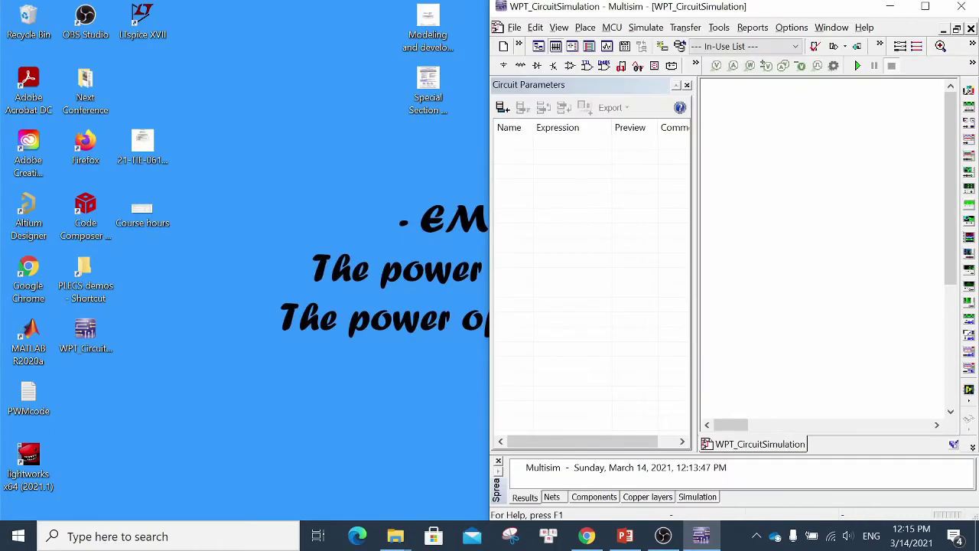
{"action": "left_click", "coordinate": [624, 535]}
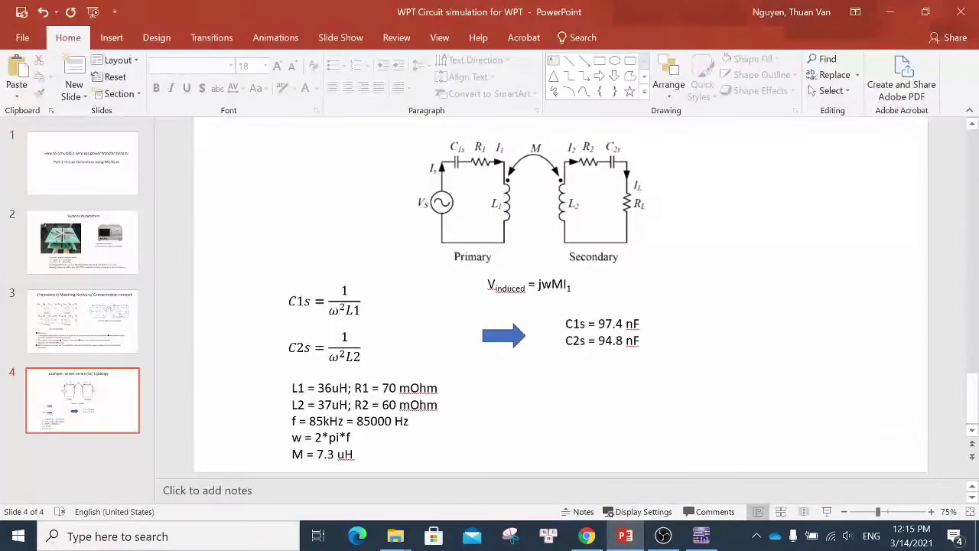
{"action": "key", "text": "super+Left"}
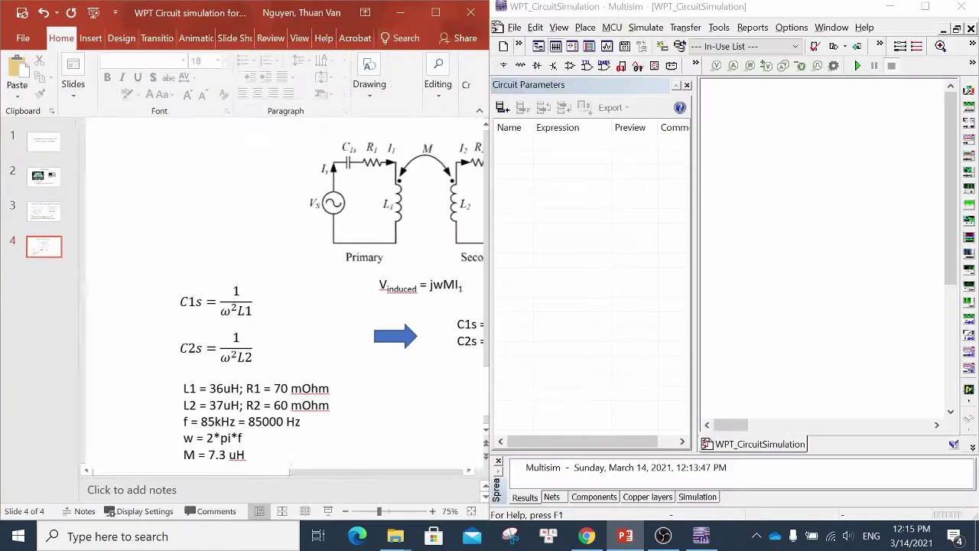
{"action": "left_click", "coordinate": [616, 115]}
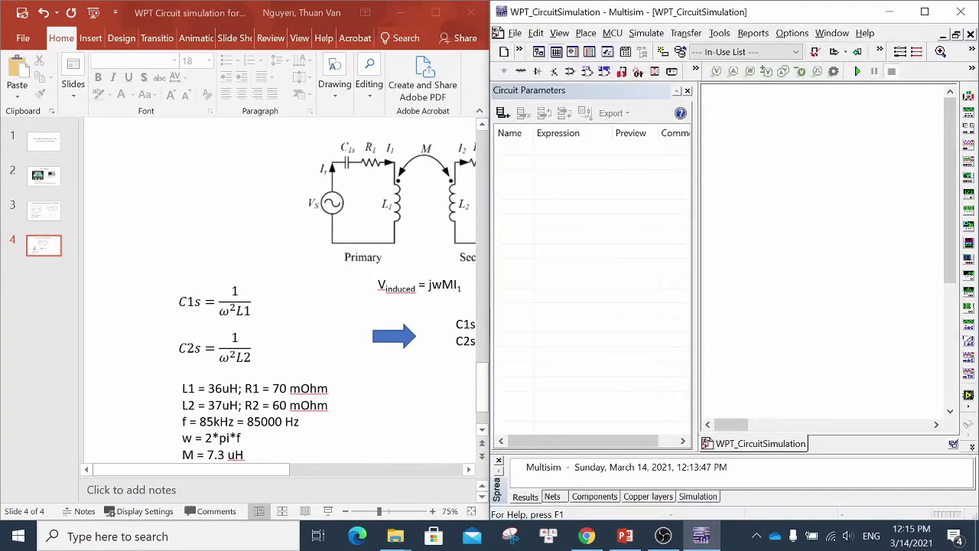
{"action": "left_click_drag", "start_coordinate": [490, 170], "coordinate": [371, 169]}
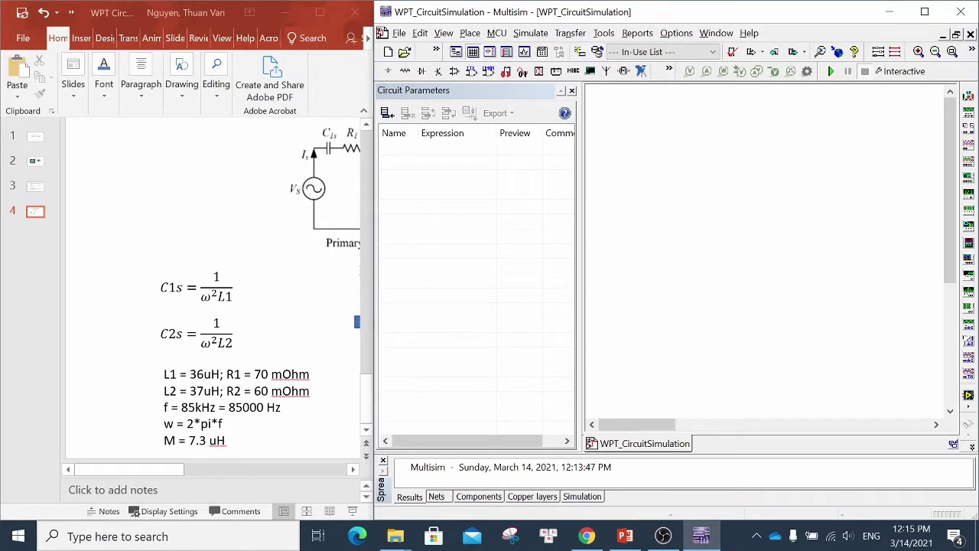
{"action": "left_click_drag", "start_coordinate": [581, 260], "coordinate": [533, 260]}
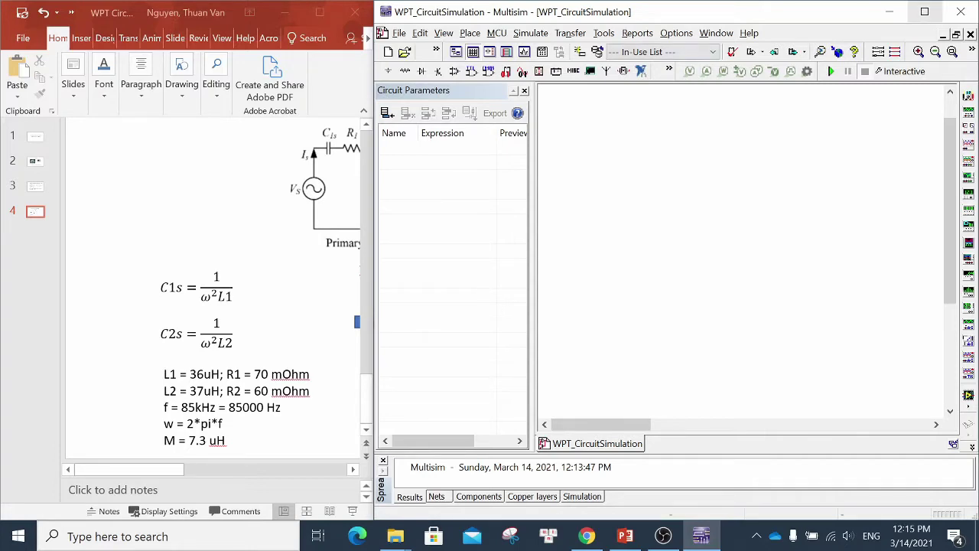
Start a new circuit parameter named L1, keeping Multisim beside the slide with the given values.
{"action": "left_click", "coordinate": [924, 11]}
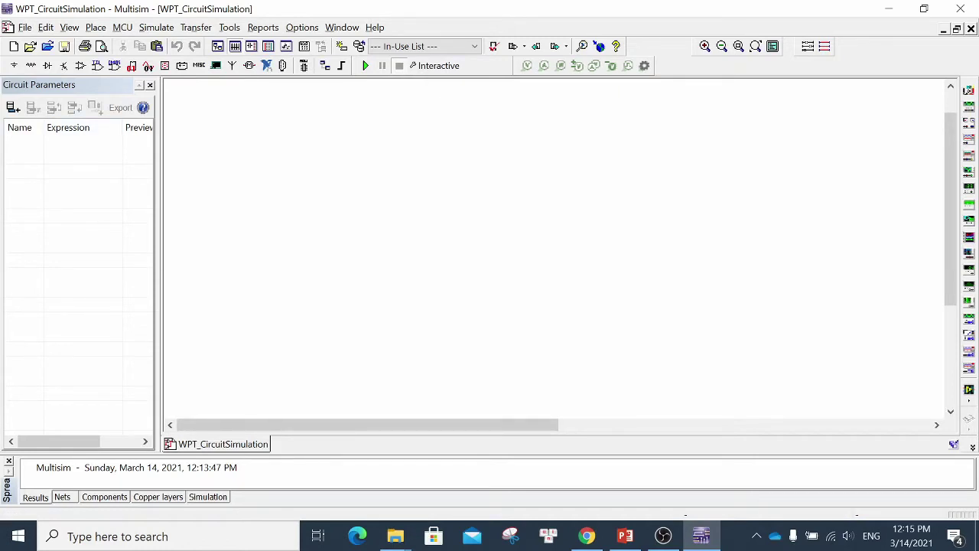
{"action": "left_click", "coordinate": [33, 142]}
{"action": "double_click", "coordinate": [30, 142]}
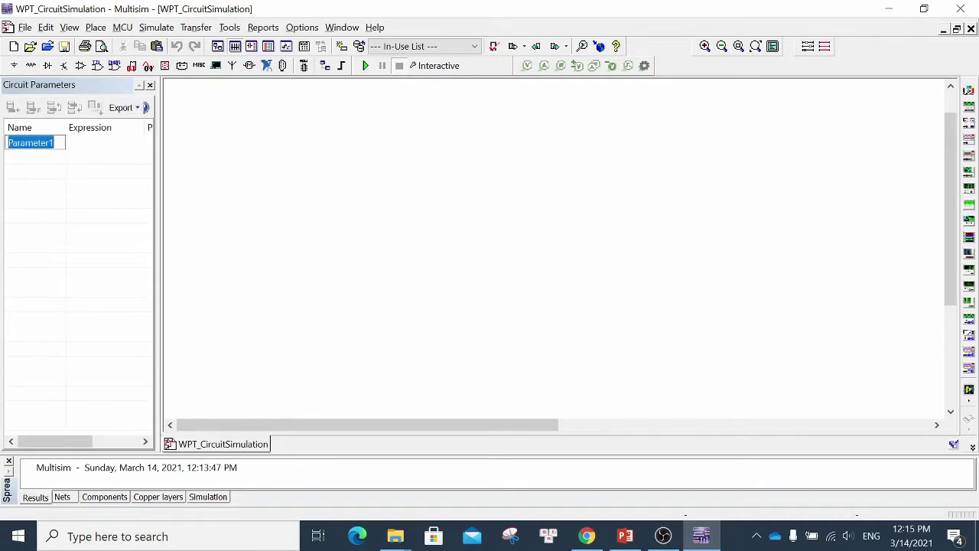
{"action": "left_click", "coordinate": [53, 142]}
{"action": "key", "text": "super+Right"}
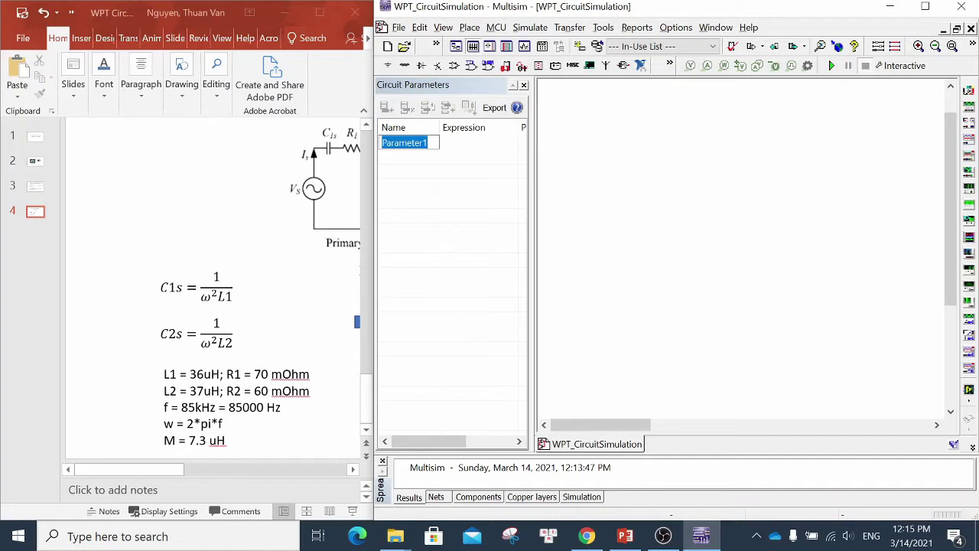
{"action": "type", "text": "L1"}
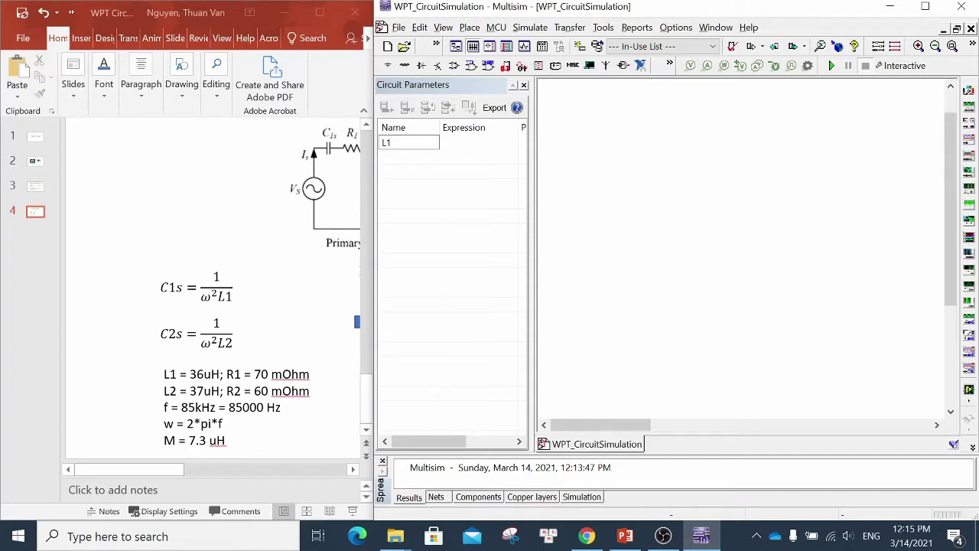
Widen the Multisim window and its parameters pane, and set the expression of L1 to 36uH.
{"action": "left_click_drag", "start_coordinate": [373, 174], "coordinate": [329, 179]}
{"action": "left_click_drag", "start_coordinate": [486, 268], "coordinate": [523, 268]}
{"action": "key", "text": "Return"}
{"action": "double_click", "coordinate": [431, 147]}
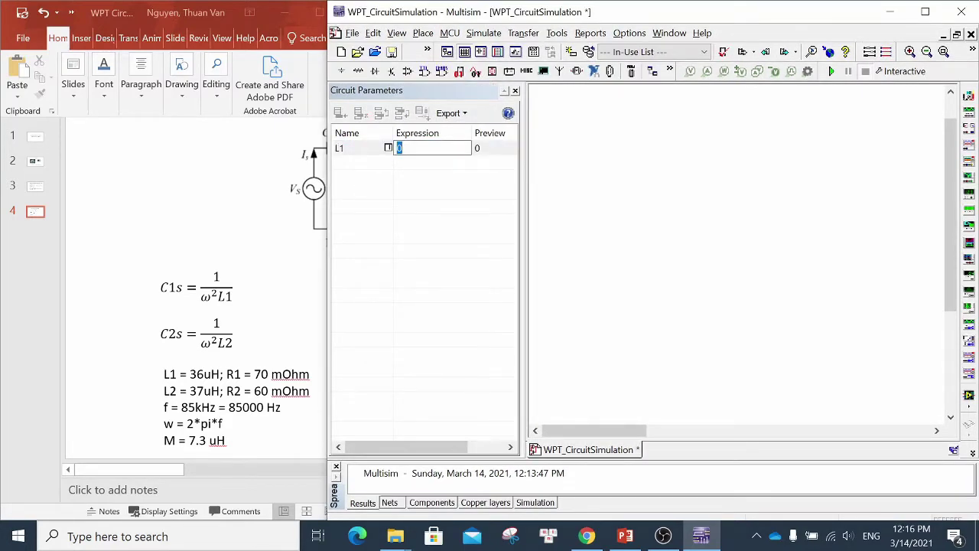
{"action": "type", "text": "36uH"}
{"action": "key", "text": "Return"}
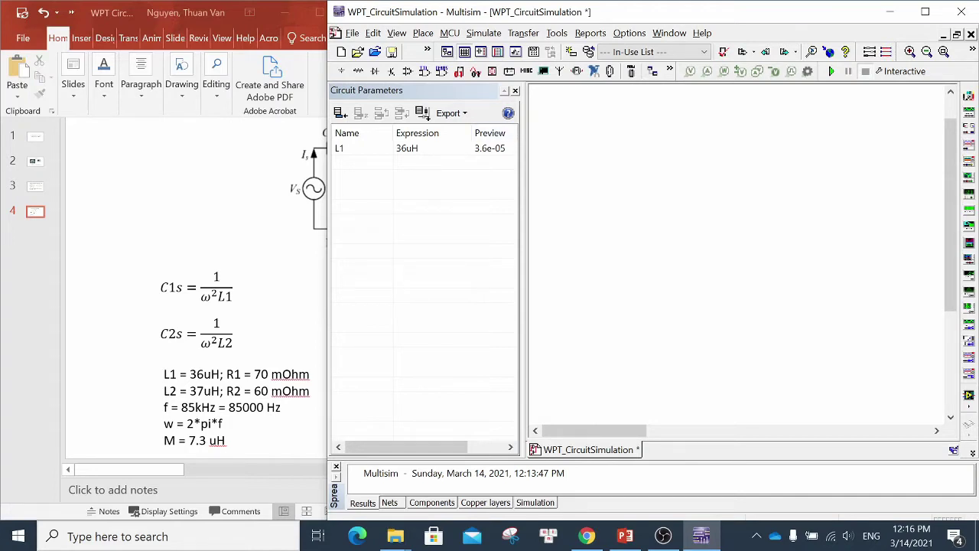
Add a circuit parameter L2 with the expression 37uH.
{"action": "left_click", "coordinate": [341, 113]}
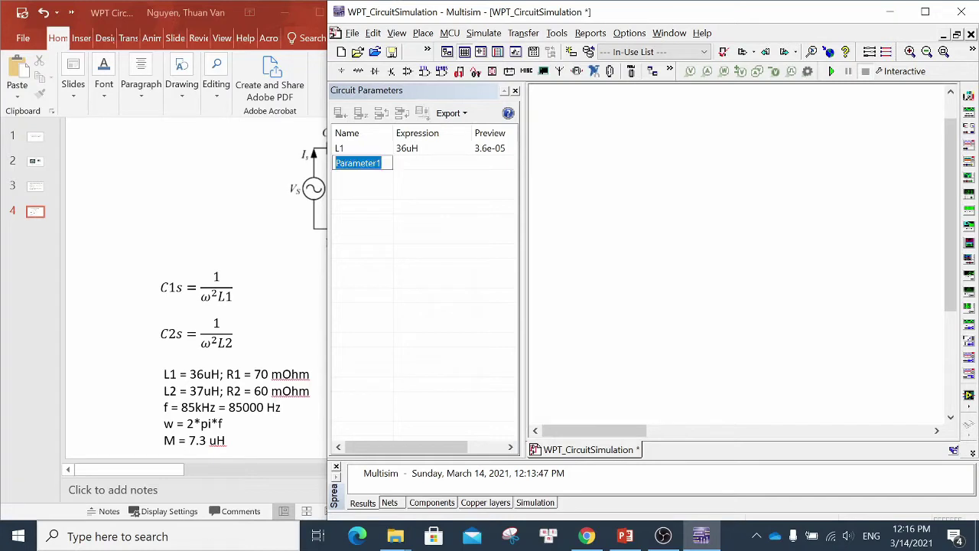
{"action": "type", "text": "L2"}
{"action": "key", "text": "Tab"}
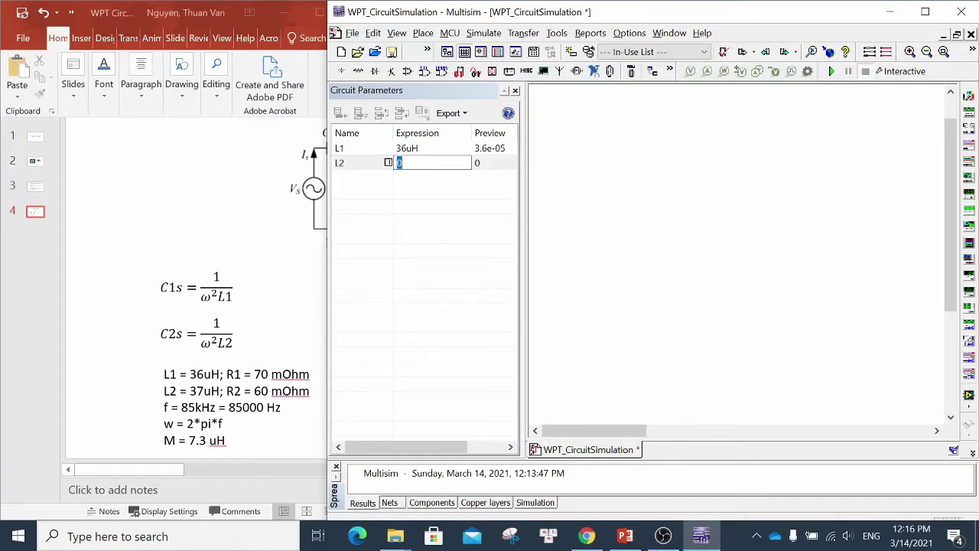
{"action": "type", "text": "37uH"}
{"action": "key", "text": "Return"}
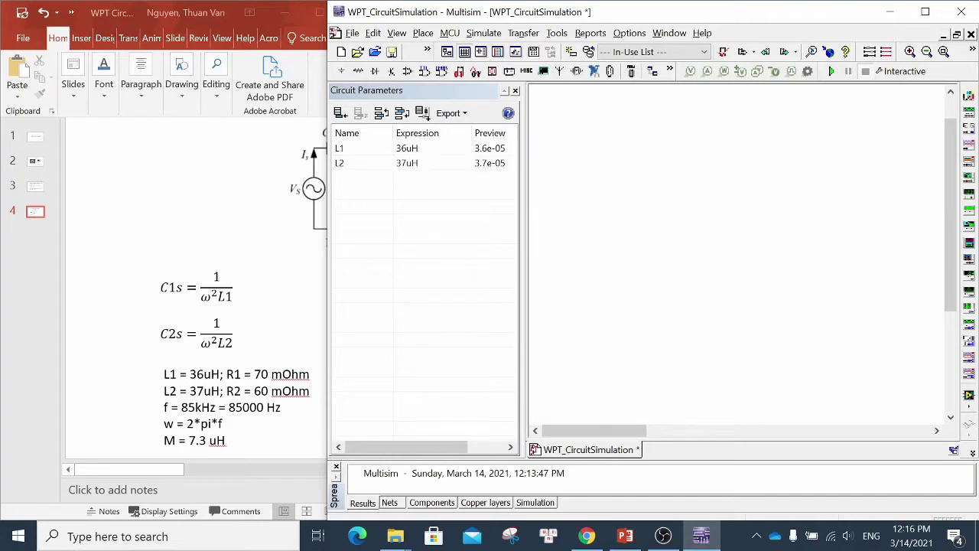
Add a circuit parameter R1 with the expression 70mOhm.
{"action": "left_click", "coordinate": [340, 112]}
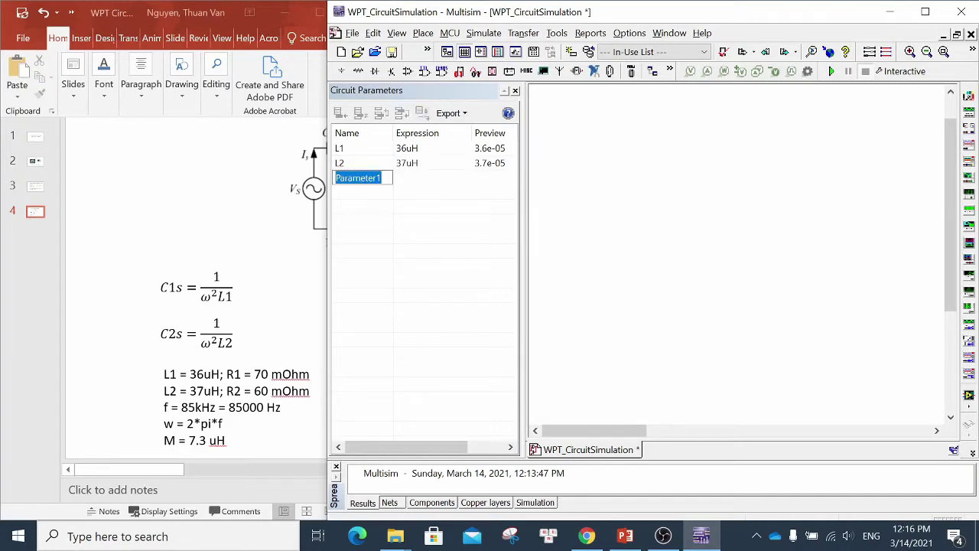
{"action": "type", "text": "R1"}
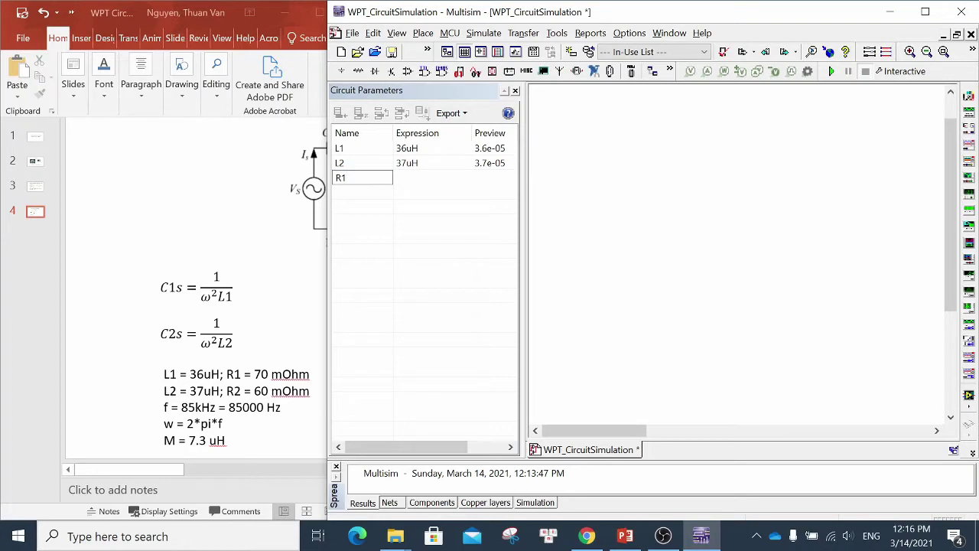
{"action": "key", "text": "Return"}
{"action": "left_click", "coordinate": [431, 177]}
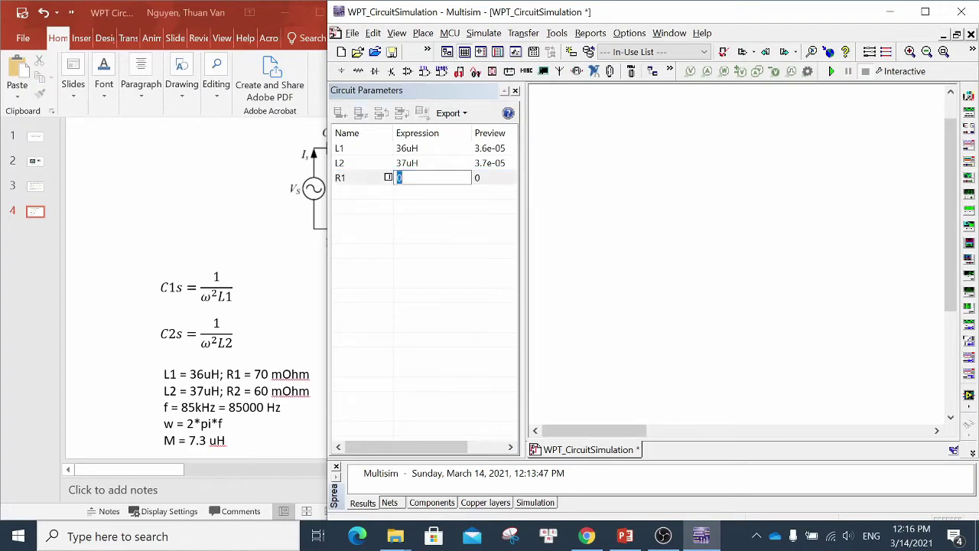
{"action": "type", "text": "70mOhm"}
{"action": "key", "text": "Return"}
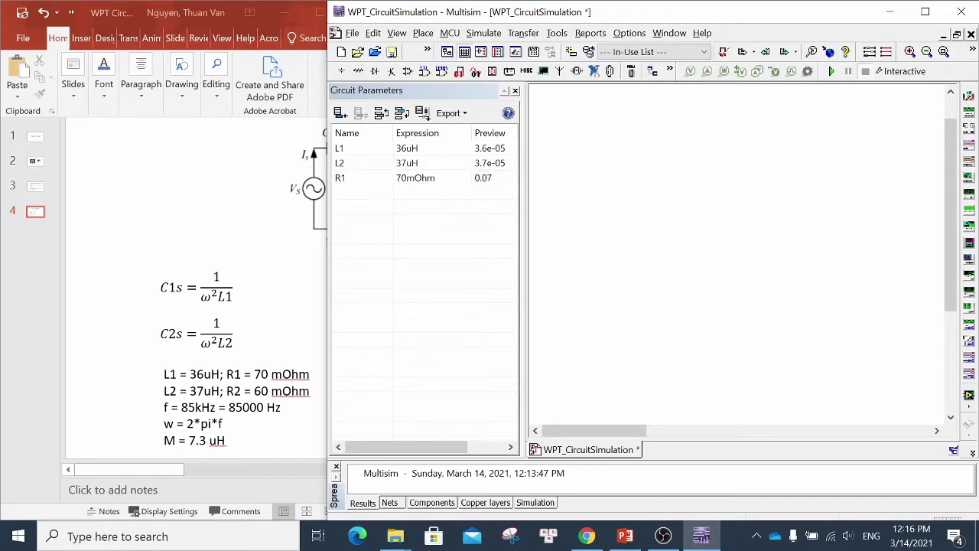
Add a circuit parameter R2 with the expression 60mOhm.
{"action": "left_click", "coordinate": [362, 192]}
{"action": "type", "text": "R2"}
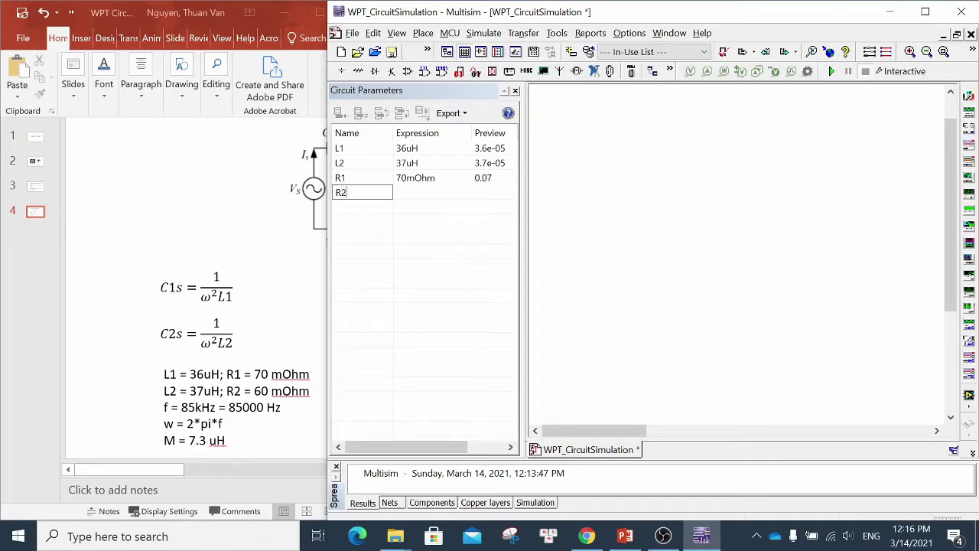
{"action": "key", "text": "Return"}
{"action": "left_click", "coordinate": [397, 192]}
{"action": "left_click", "coordinate": [397, 192]}
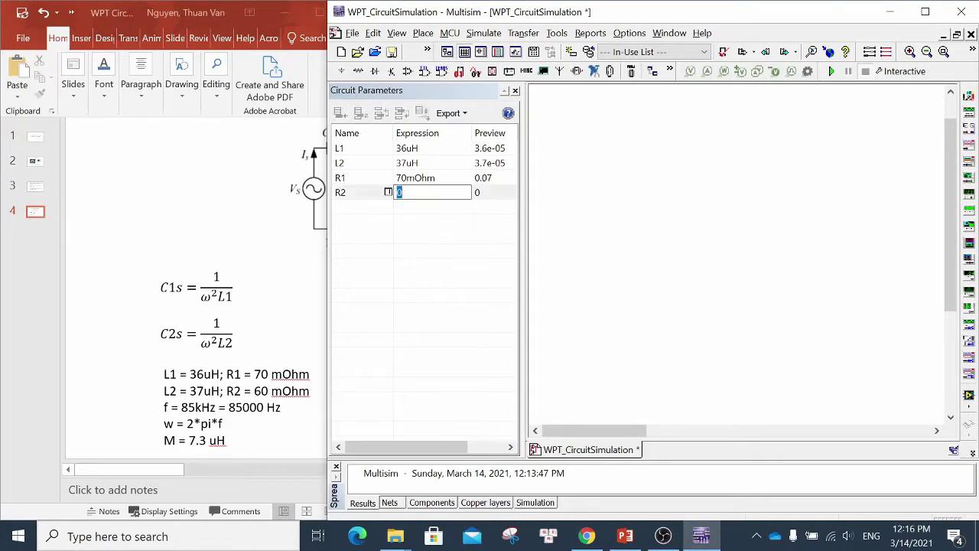
{"action": "type", "text": "60mOhm"}
{"action": "key", "text": "Return"}
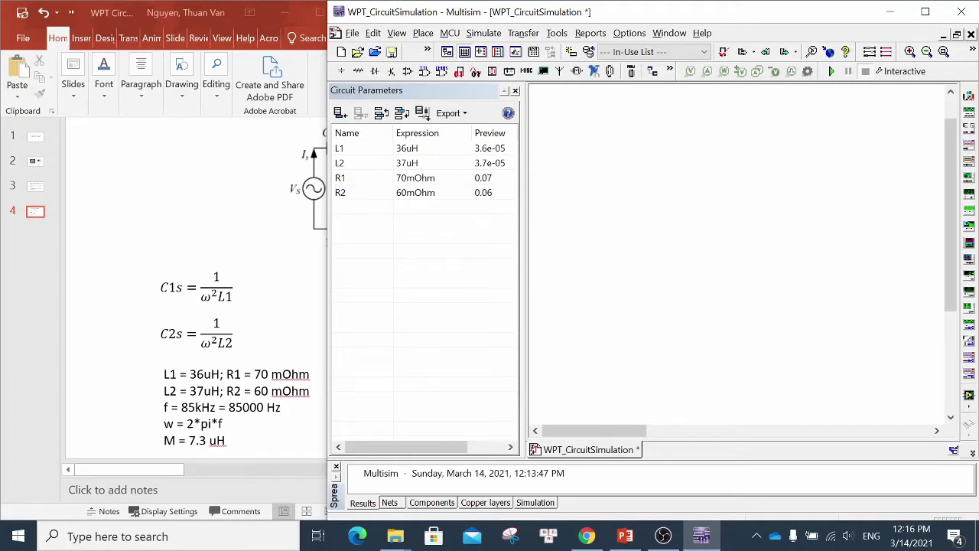
Add a frequency parameter f with the expression 85kHz.
{"action": "left_click", "coordinate": [362, 207]}
{"action": "type", "text": "f"}
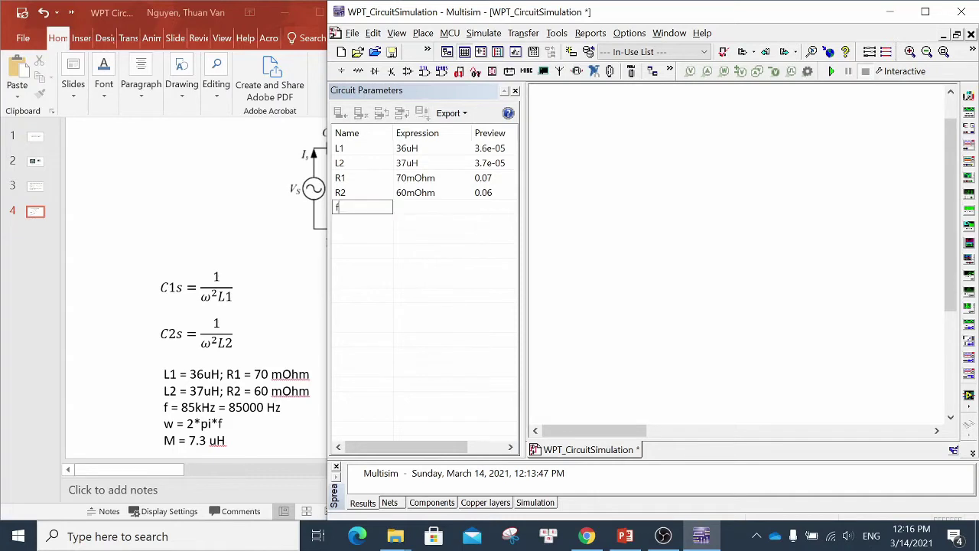
{"action": "key", "text": "Tab"}
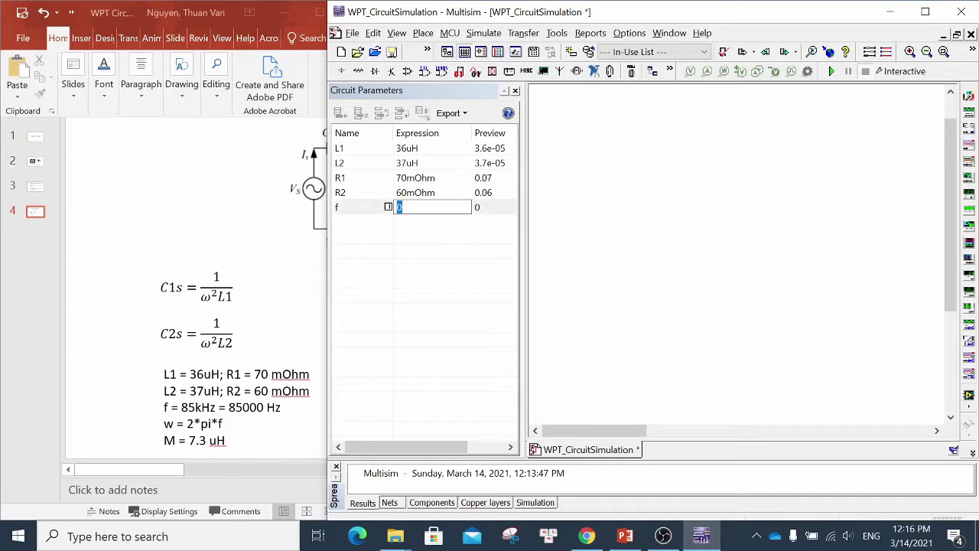
{"action": "type", "text": "85kHz"}
{"action": "key", "text": "Return"}
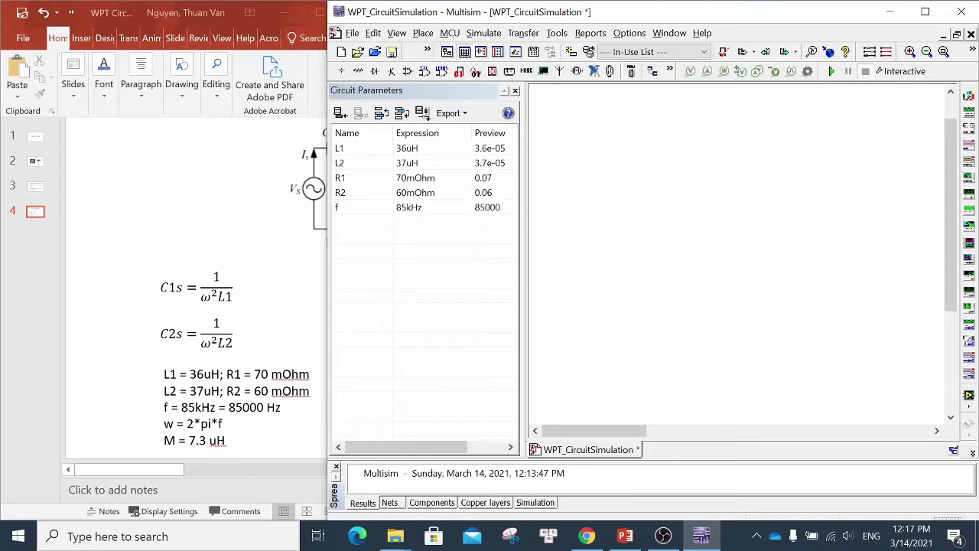
Add an angular frequency parameter w with the expression 2*pi*f.
{"action": "type", "text": "w"}
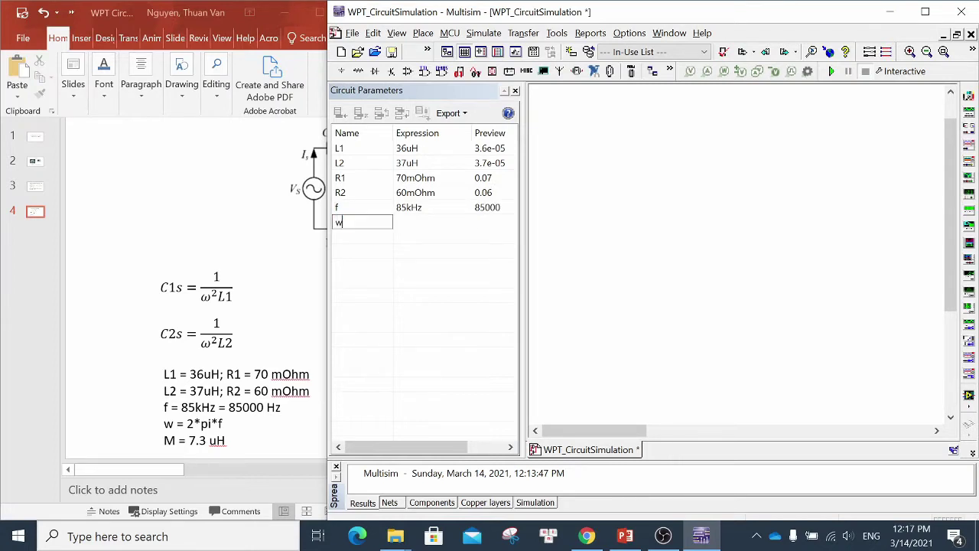
{"action": "key", "text": "Return"}
{"action": "left_click", "coordinate": [410, 222]}
{"action": "left_click", "coordinate": [410, 221]}
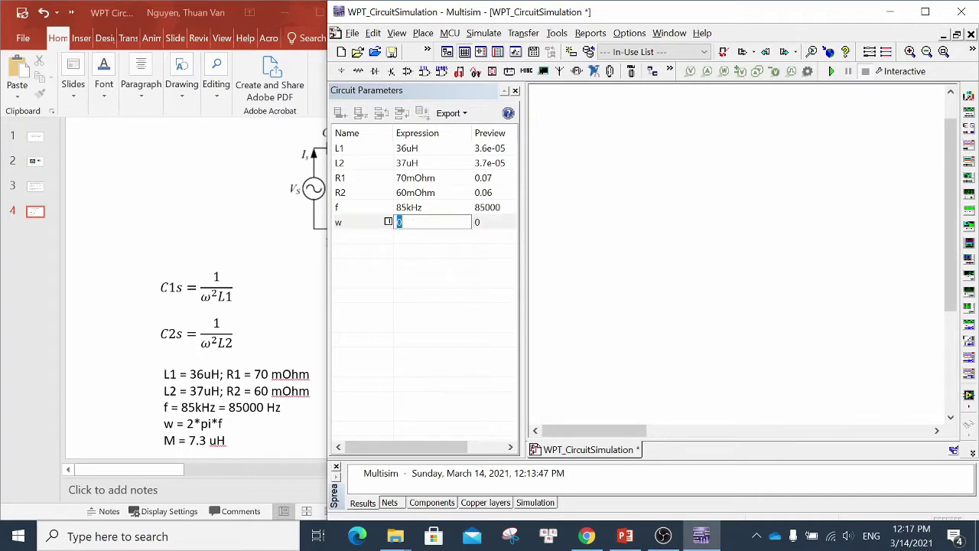
{"action": "type", "text": "2*pi*f"}
{"action": "key", "text": "Return"}
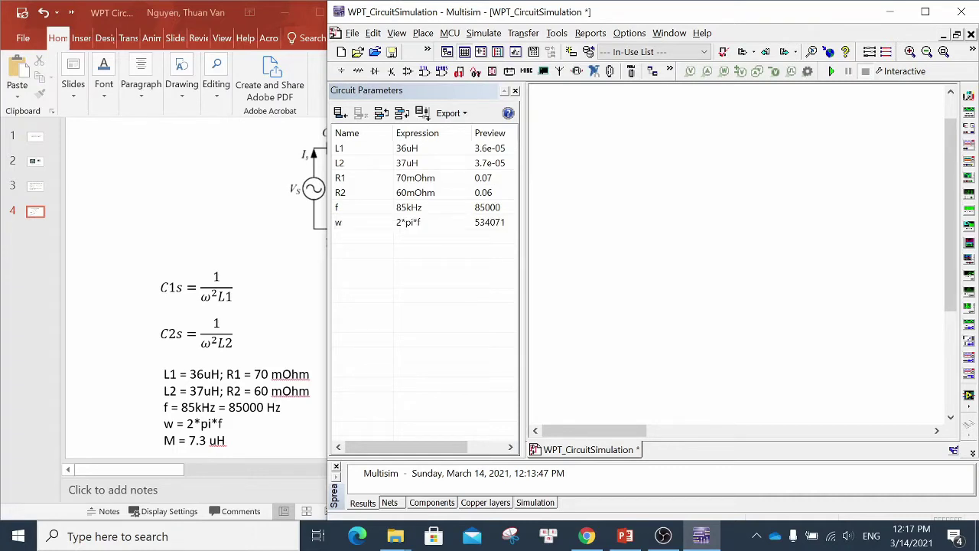
Consult the circuit diagram on the slide, and add a mutual inductance parameter M with the expression 7.3uH in Multisim.
{"action": "left_click_drag", "start_coordinate": [128, 469], "coordinate": [198, 469]}
{"action": "scroll", "coordinate": [210, 299], "scroll_direction": "right", "scroll_amount": 2}
{"action": "scroll", "coordinate": [210, 298], "scroll_direction": "left", "scroll_amount": 8}
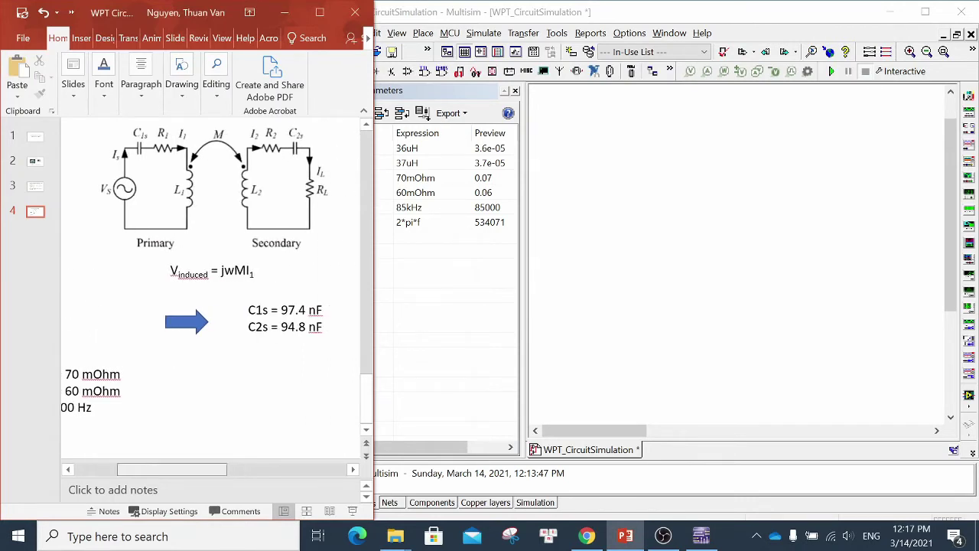
{"action": "key", "text": "alt+Tab"}
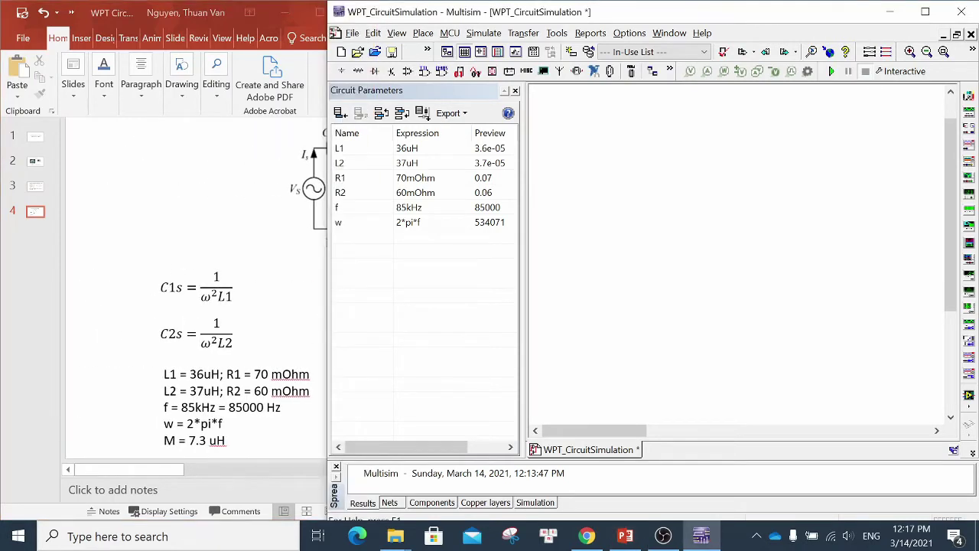
{"action": "left_click", "coordinate": [362, 237]}
{"action": "key", "text": "ctrl+a"}
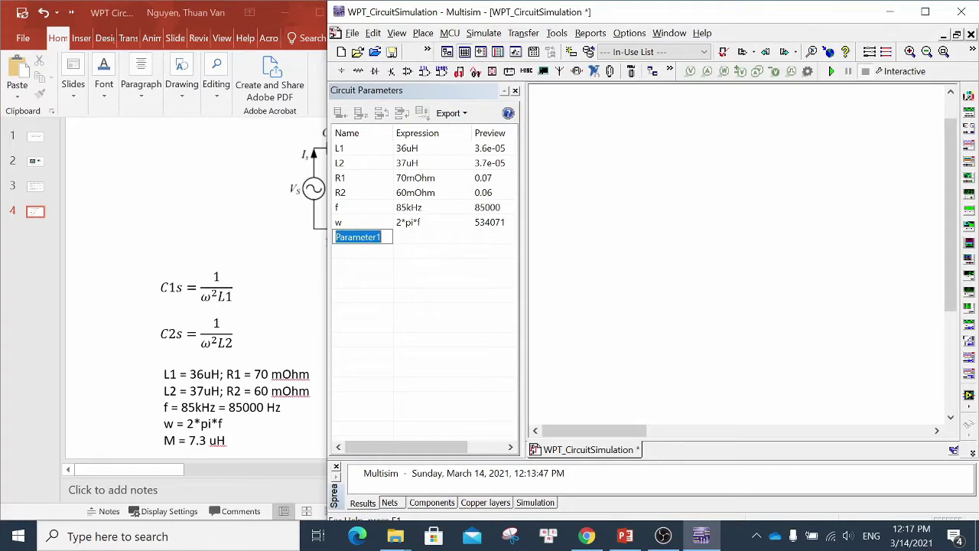
{"action": "type", "text": "M"}
{"action": "key", "text": "Return"}
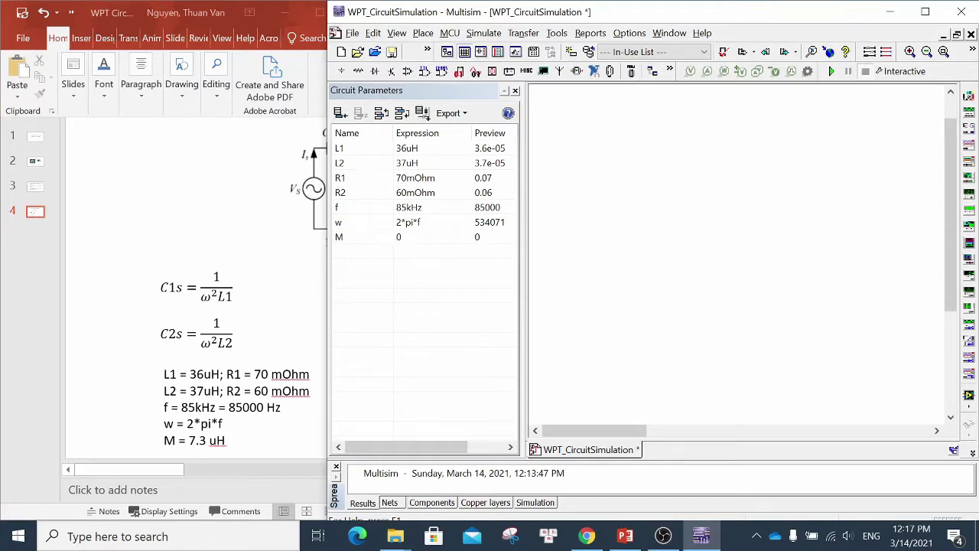
{"action": "double_click", "coordinate": [431, 236]}
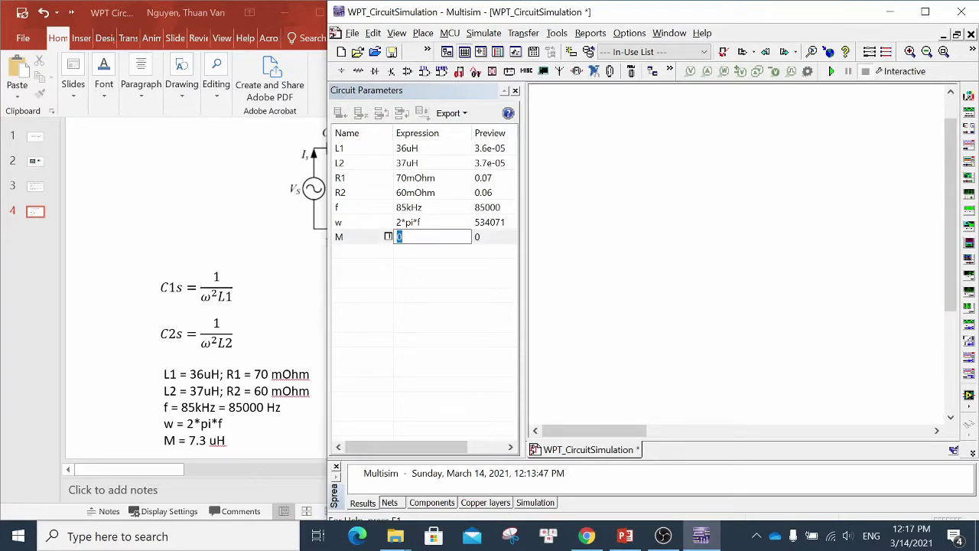
{"action": "type", "text": "7.3uH"}
{"action": "key", "text": "Return"}
Add a coupling coefficient parameter k with the expression M/sqrt(L1*L2).
{"action": "left_click", "coordinate": [340, 112]}
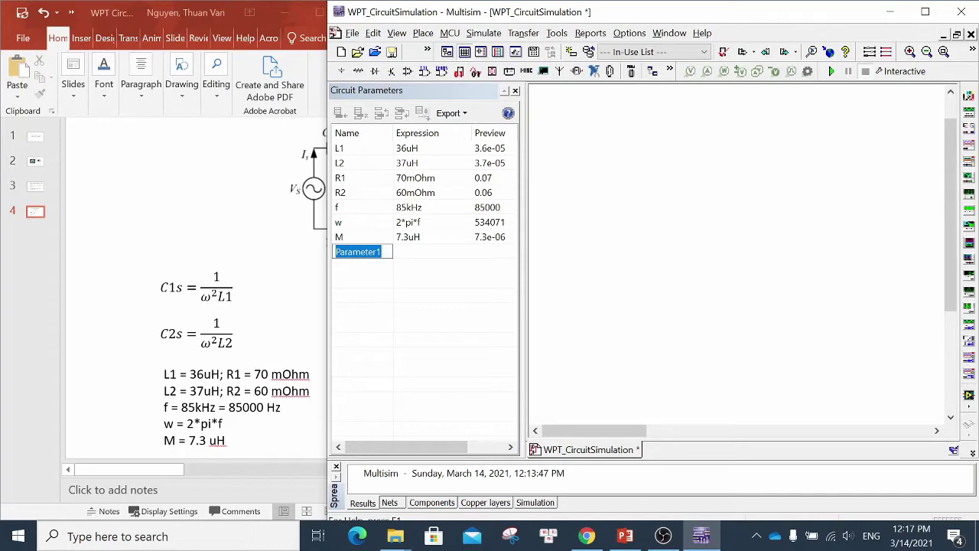
{"action": "type", "text": "k"}
{"action": "key", "text": "Return"}
{"action": "type", "text": "M/"}
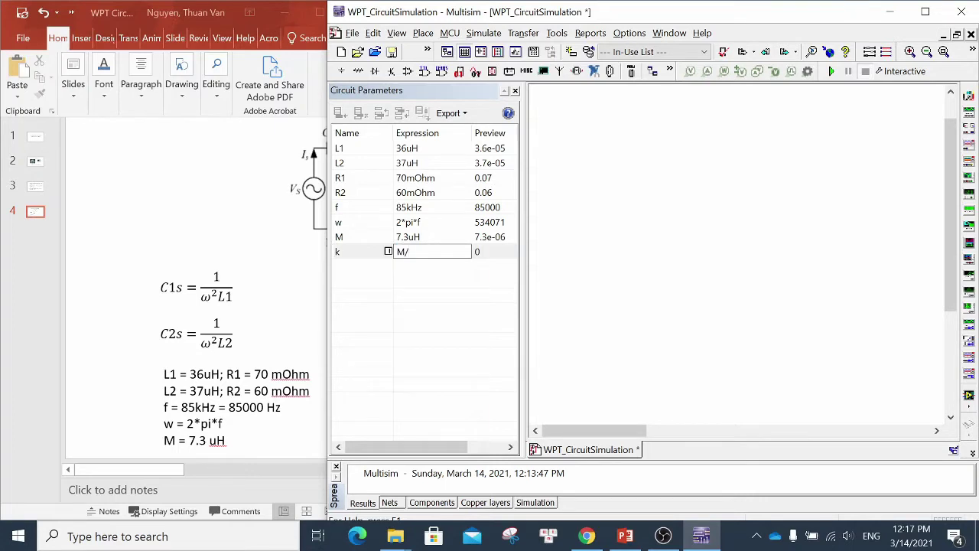
{"action": "type", "text": "sqrt(L1*L2)"}
{"action": "key", "text": "Return"}
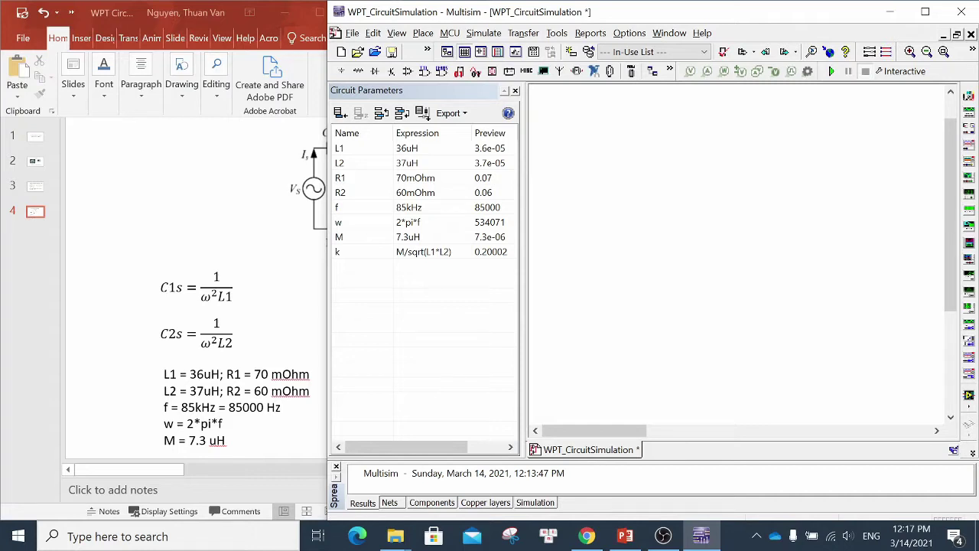
Switch to the PowerPoint presentation to check the coupling coefficient on slide 2 and the capacitor formulas on slide 4.
{"action": "left_click", "coordinate": [35, 137]}
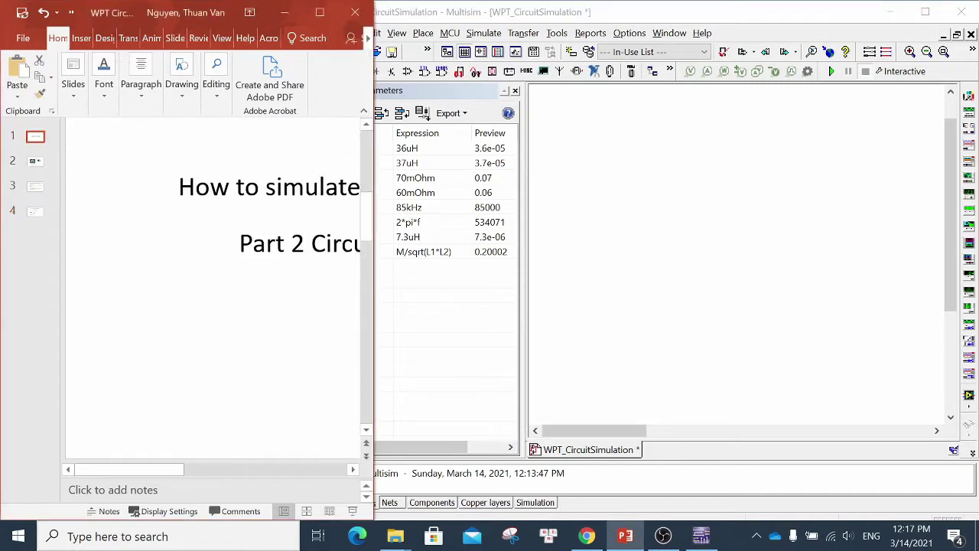
{"action": "left_click", "coordinate": [36, 173]}
{"action": "left_click", "coordinate": [35, 160]}
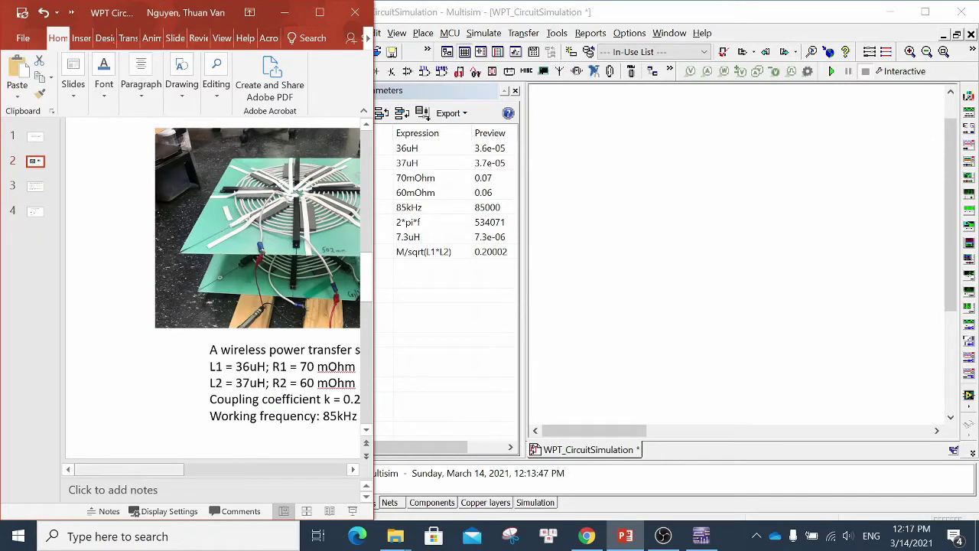
{"action": "left_click_drag", "start_coordinate": [128, 469], "coordinate": [184, 469]}
{"action": "scroll", "coordinate": [185, 284], "scroll_direction": "right", "scroll_amount": 3}
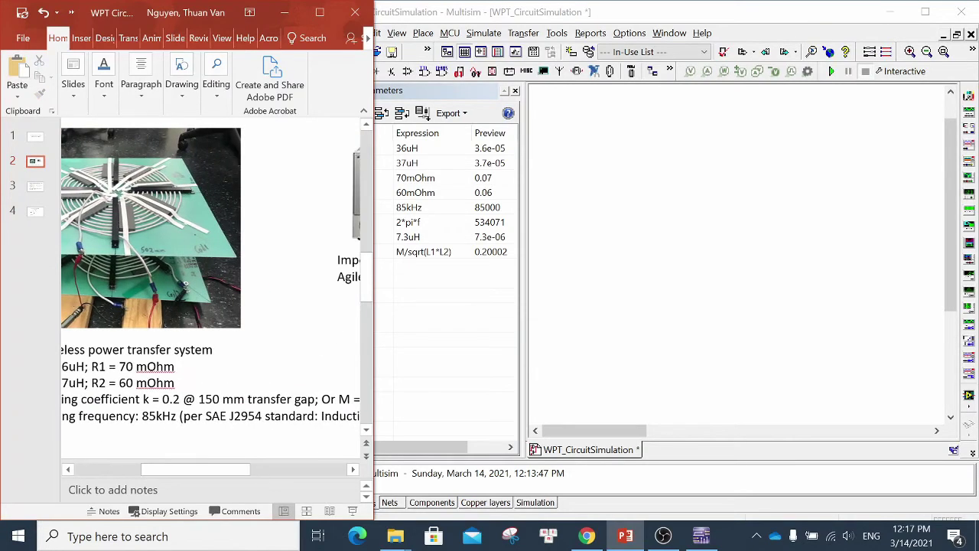
{"action": "left_click", "coordinate": [35, 224]}
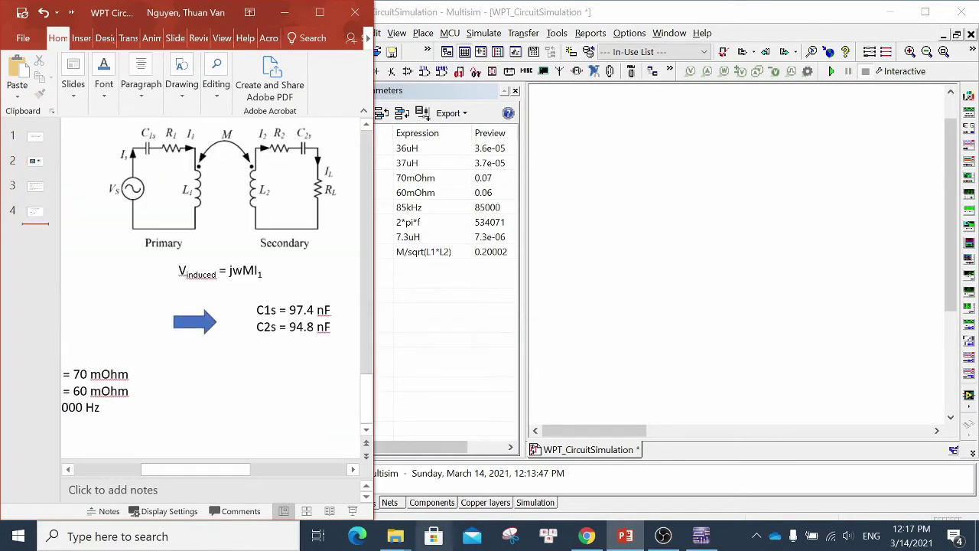
{"action": "left_click_drag", "start_coordinate": [195, 469], "coordinate": [129, 469]}
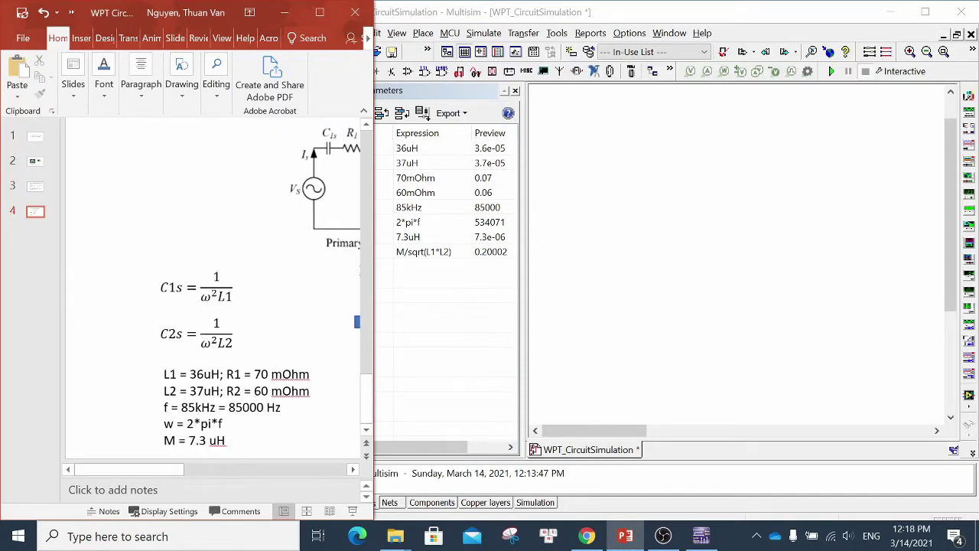
Switch back to Multisim and add a primary capacitor parameter C1s with the expression 1/(w*w*L1).
{"action": "left_click", "coordinate": [443, 344]}
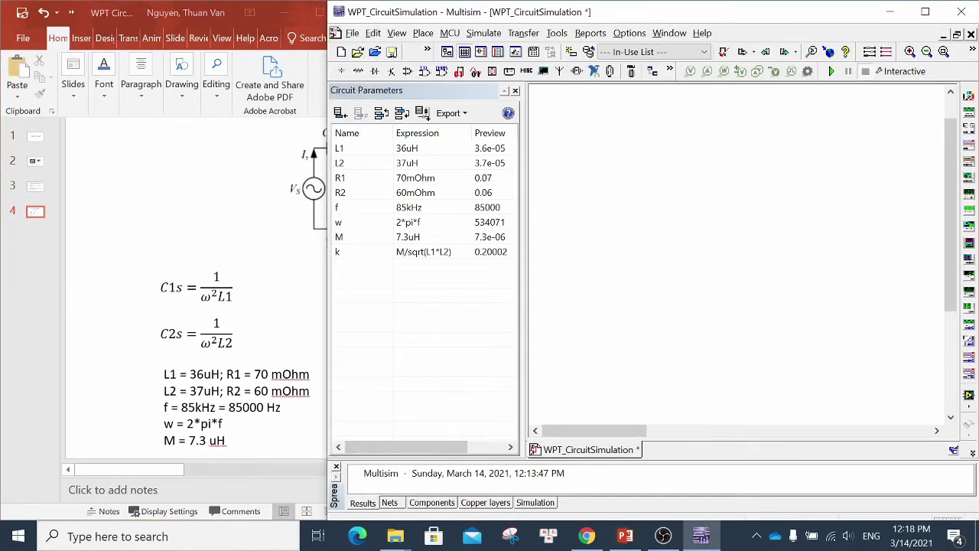
{"action": "left_click", "coordinate": [341, 112]}
{"action": "type", "text": "C"}
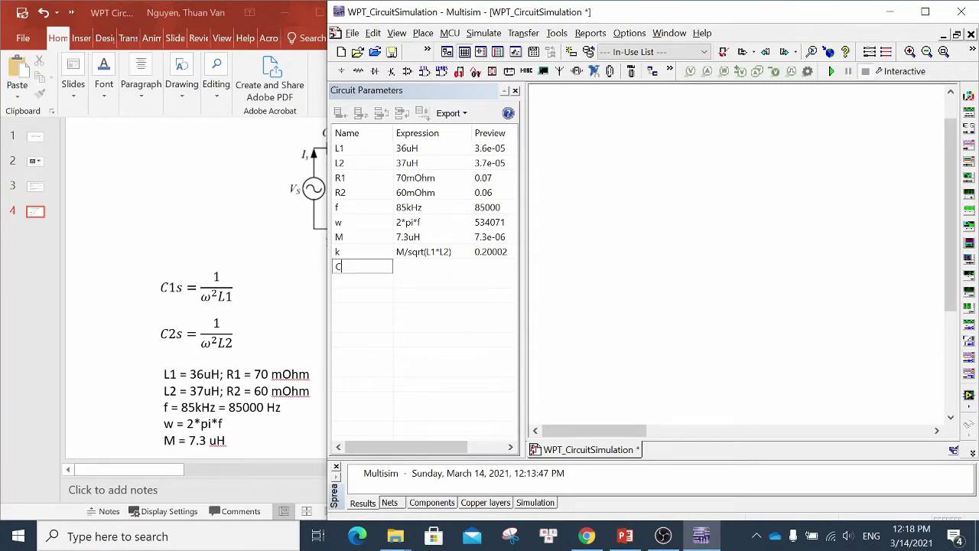
{"action": "type", "text": "1w"}
{"action": "key", "text": "BackSpace"}
{"action": "type", "text": "s"}
{"action": "key", "text": "Return"}
{"action": "type", "text": "1"}
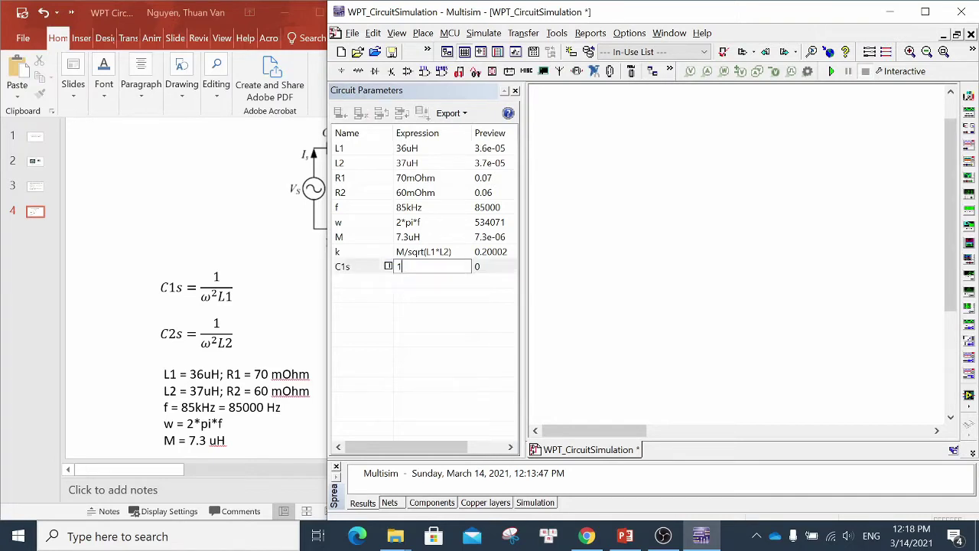
{"action": "type", "text": "/(w*w*L1)"}
{"action": "key", "text": "Return"}
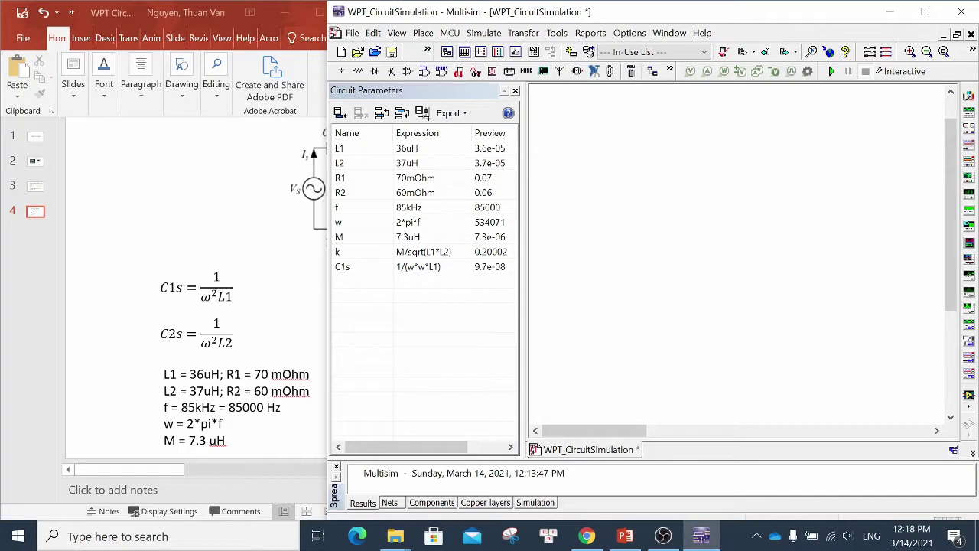
Widen the circuit parameter table and compare the C1s value with the capacitance given on the slide.
{"action": "left_click_drag", "start_coordinate": [522, 268], "coordinate": [567, 268]}
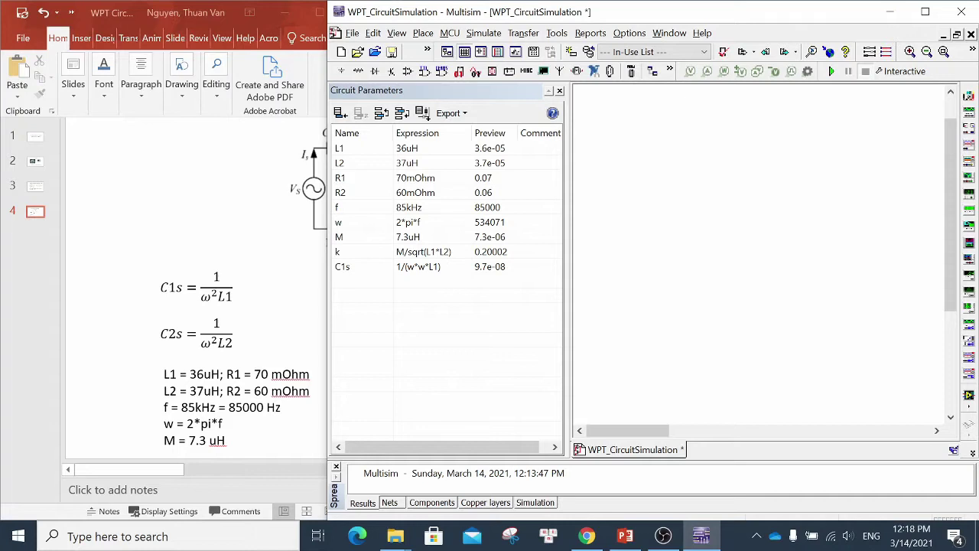
{"action": "left_click_drag", "start_coordinate": [129, 469], "coordinate": [250, 469]}
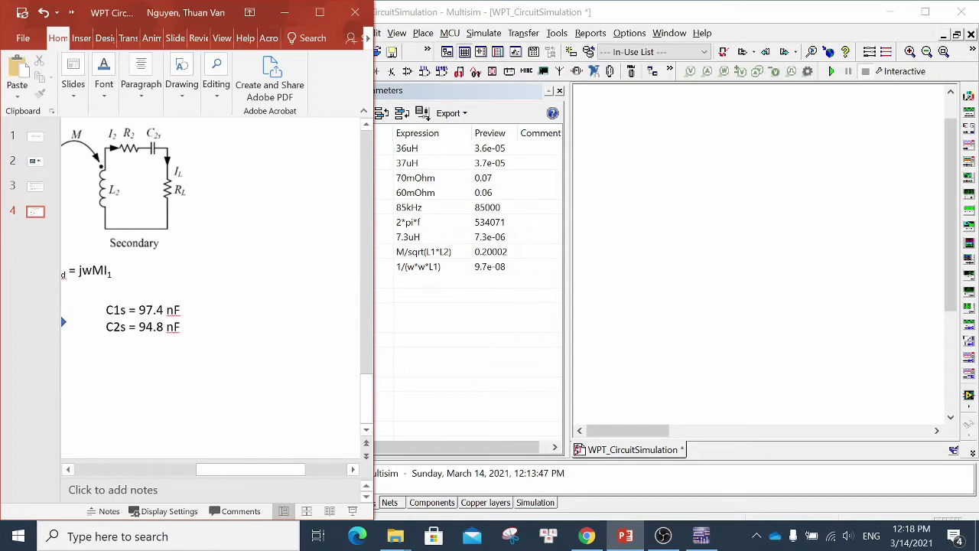
{"action": "left_click_drag", "start_coordinate": [250, 469], "coordinate": [128, 469]}
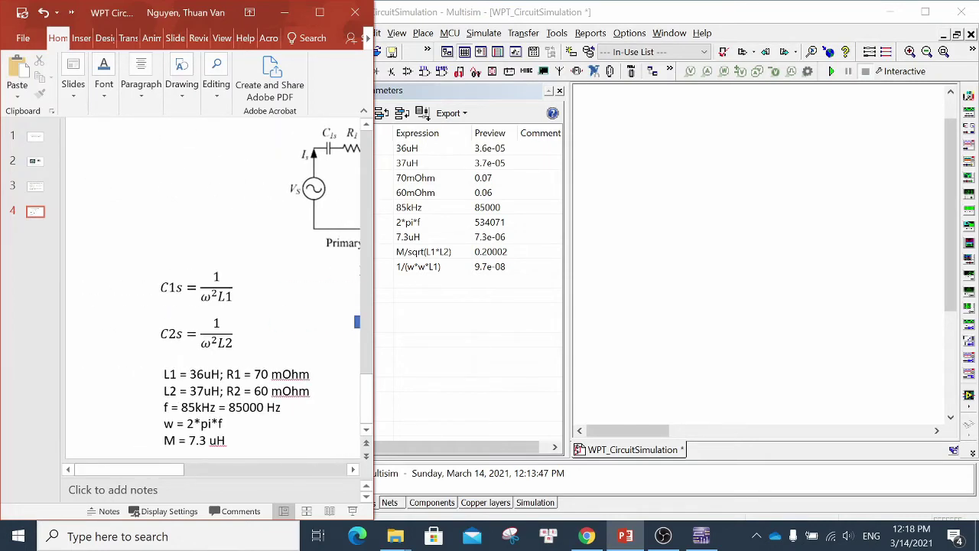
Return to Multisim and add a secondary capacitor parameter C2s with the expression 1/(w*w*L2).
{"action": "key", "text": "alt+Tab"}
{"action": "left_click", "coordinate": [362, 281]}
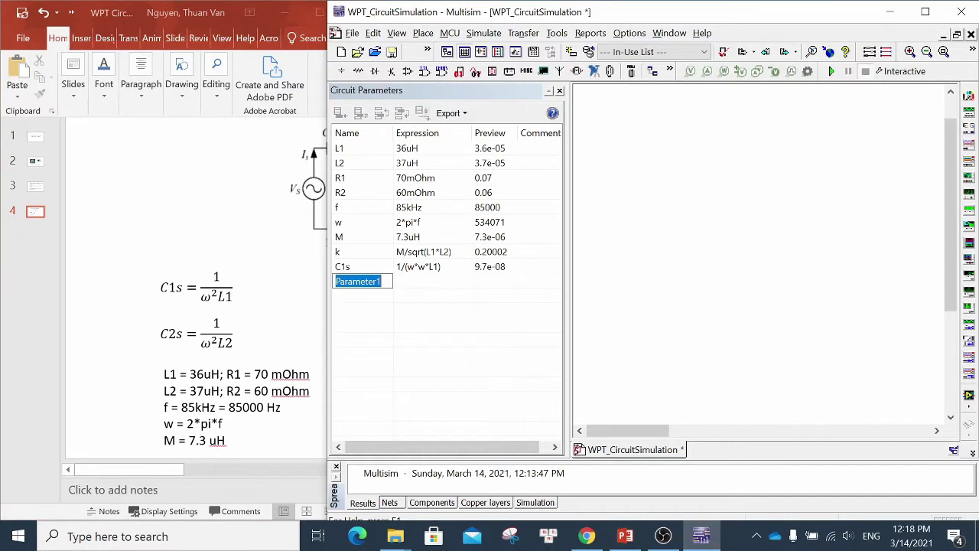
{"action": "type", "text": "C2s"}
{"action": "key", "text": "Return"}
{"action": "left_click", "coordinate": [390, 281]}
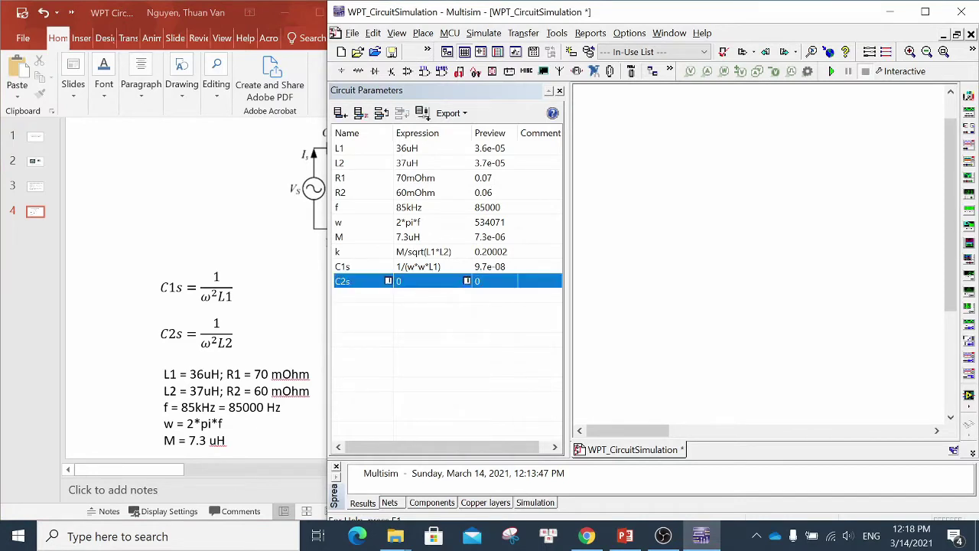
{"action": "left_click", "coordinate": [390, 280]}
{"action": "type", "text": "1/("}
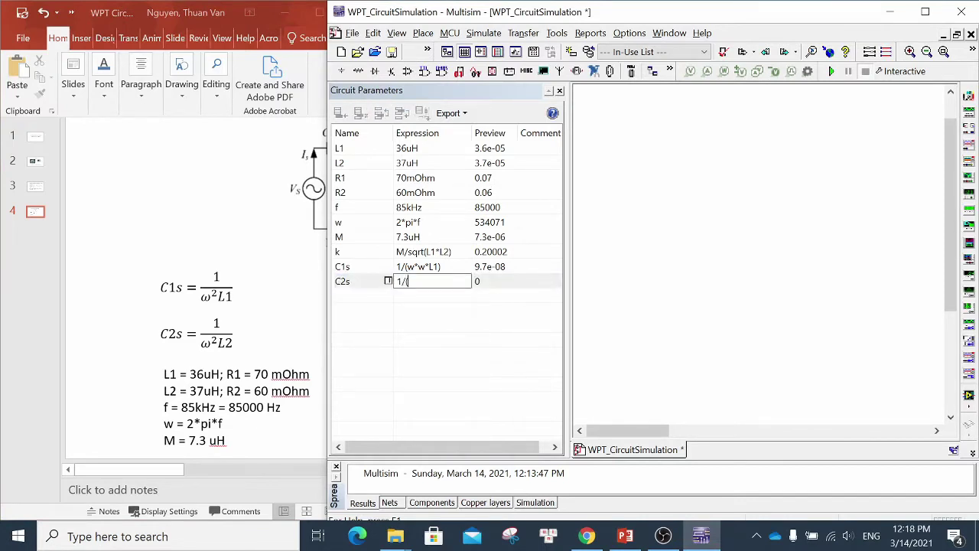
{"action": "type", "text": "w*w*L2)"}
{"action": "key", "text": "Return"}
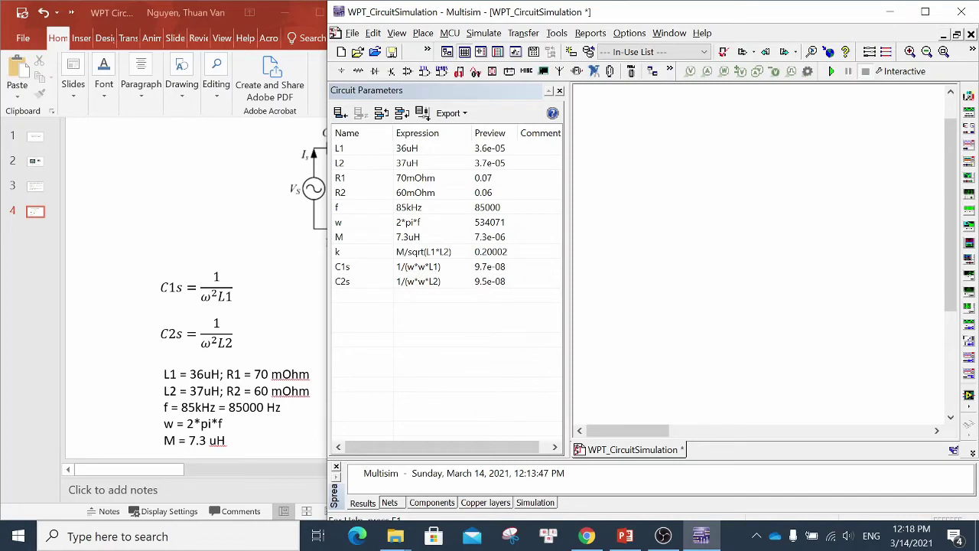
Save the WPT_CircuitSimulation design and maximize the Multisim window.
{"action": "left_click", "coordinate": [390, 51]}
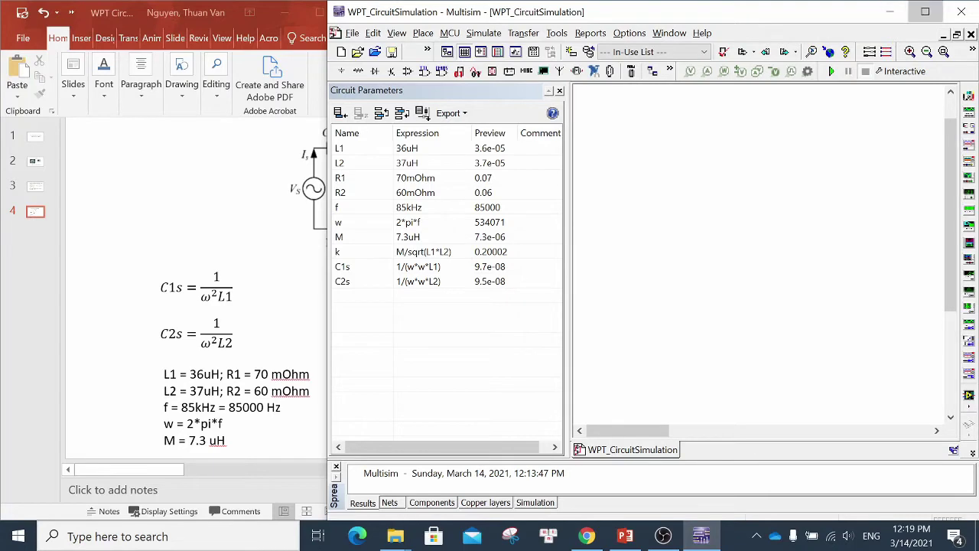
{"action": "left_click", "coordinate": [925, 12]}
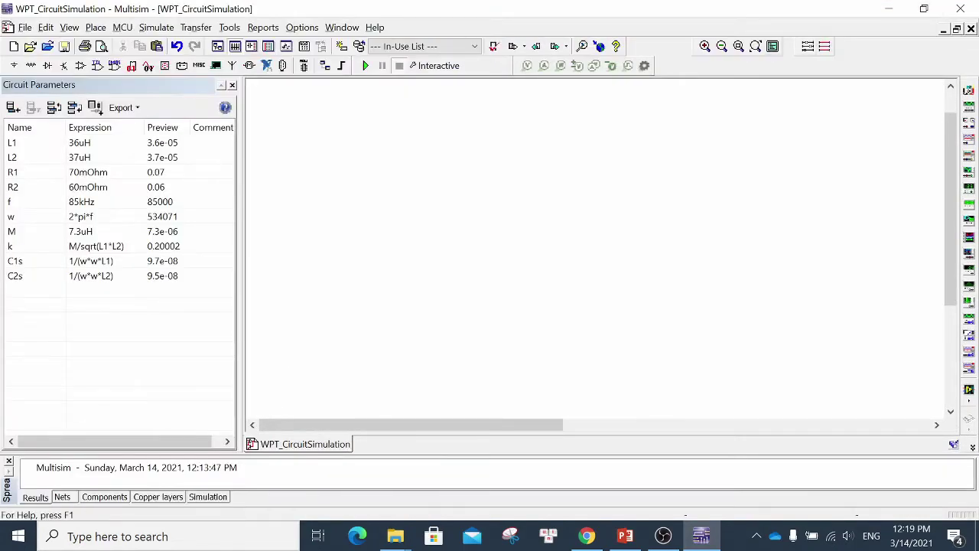
{"action": "scroll", "coordinate": [594, 249], "scroll_direction": "down", "scroll_amount": 1}
{"action": "left_click_drag", "start_coordinate": [387, 145], "coordinate": [847, 346]}
{"action": "left_click_drag", "start_coordinate": [358, 124], "coordinate": [859, 378]}
{"action": "left_click_drag", "start_coordinate": [300, 101], "coordinate": [872, 381]}
{"action": "left_click_drag", "start_coordinate": [305, 124], "coordinate": [879, 374]}
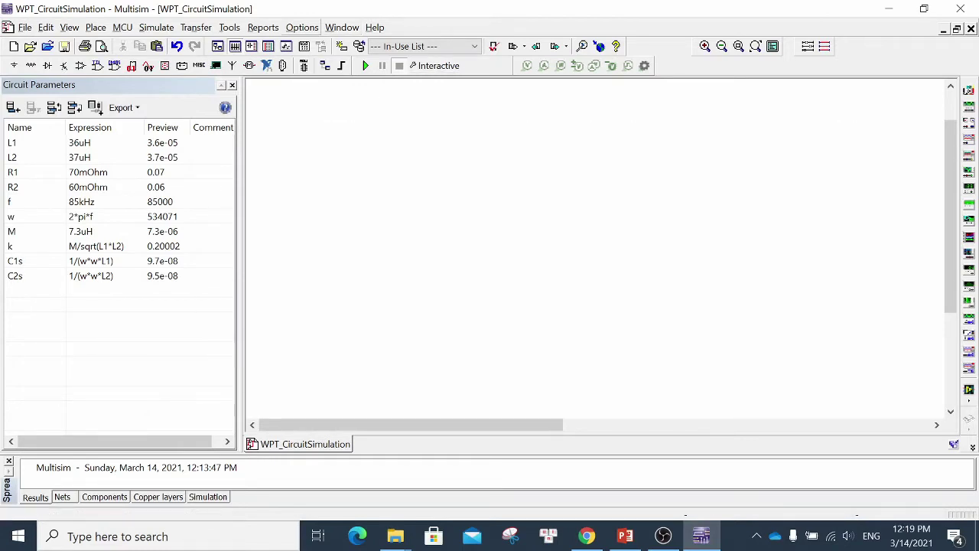
Turn on the workspace grid in the sheet properties and apply the change.
{"action": "left_click", "coordinate": [302, 27]}
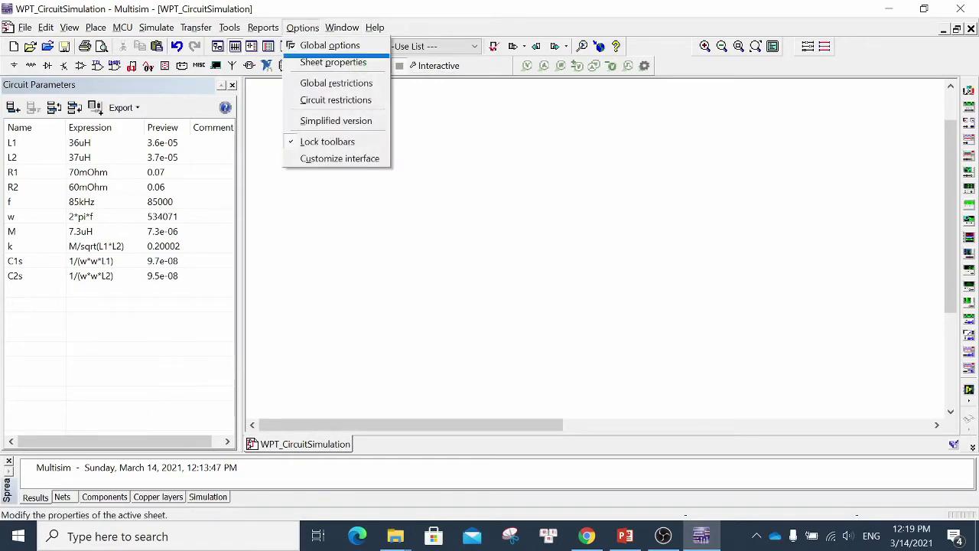
{"action": "key", "text": "Escape"}
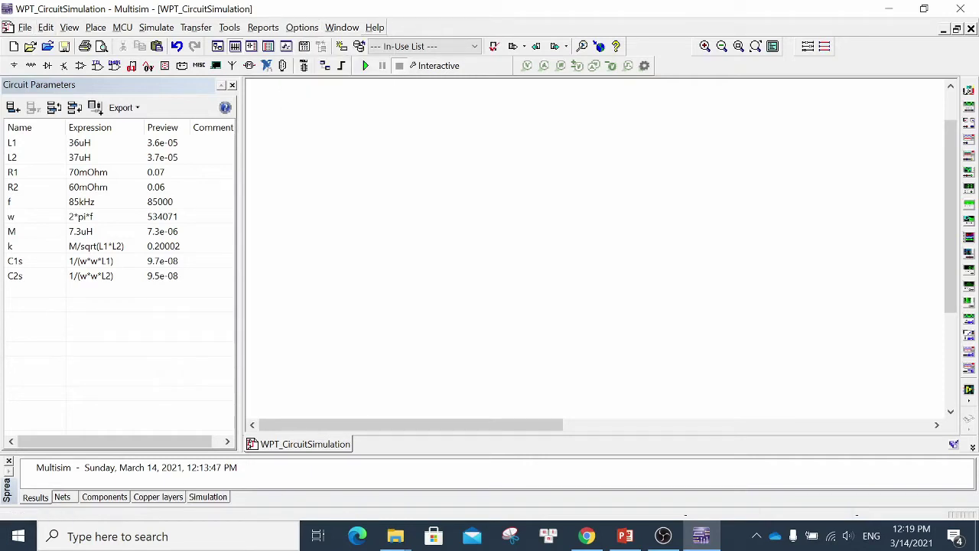
{"action": "left_click", "coordinate": [302, 27]}
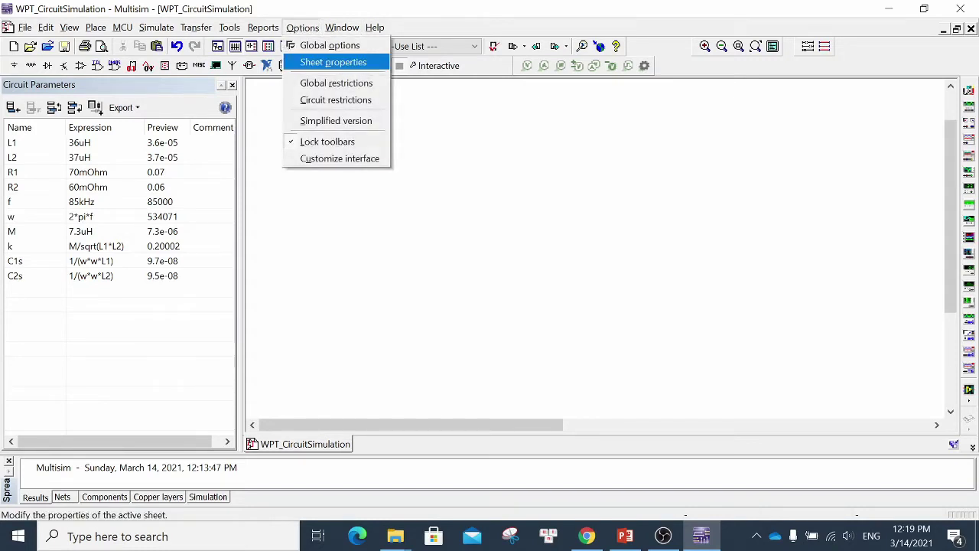
{"action": "left_click", "coordinate": [334, 62]}
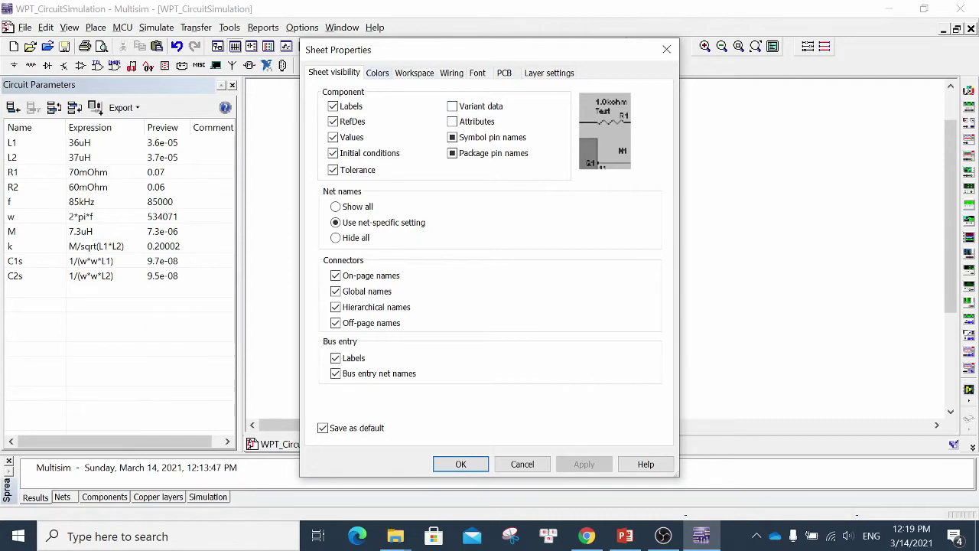
{"action": "key", "text": "ctrl+Tab"}
{"action": "key", "text": "ctrl+Tab"}
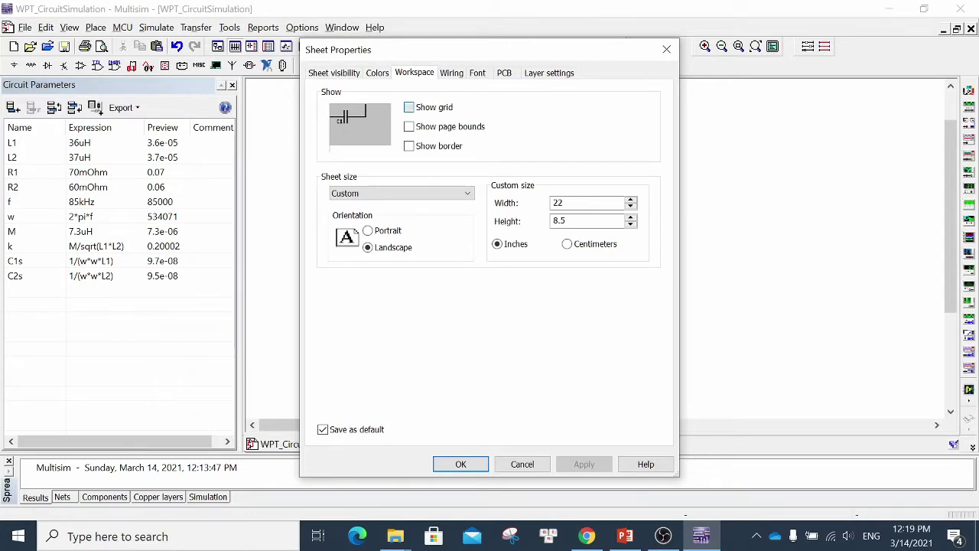
{"action": "left_click", "coordinate": [408, 107]}
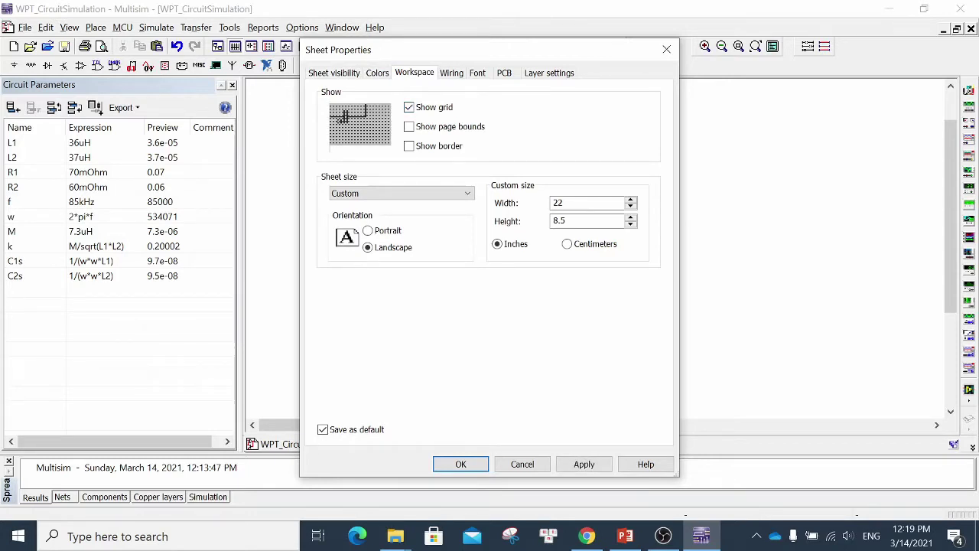
{"action": "key", "text": "alt+a"}
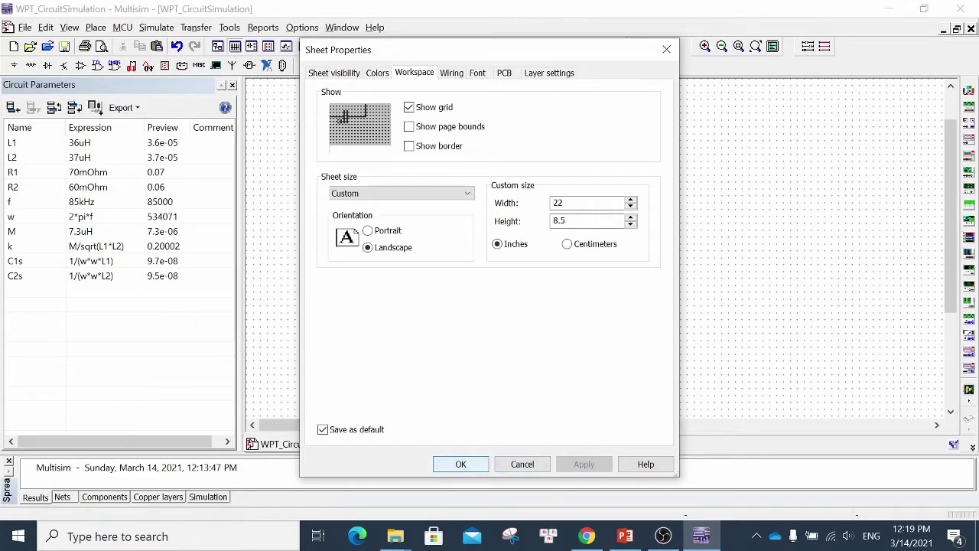
{"action": "key", "text": "Return"}
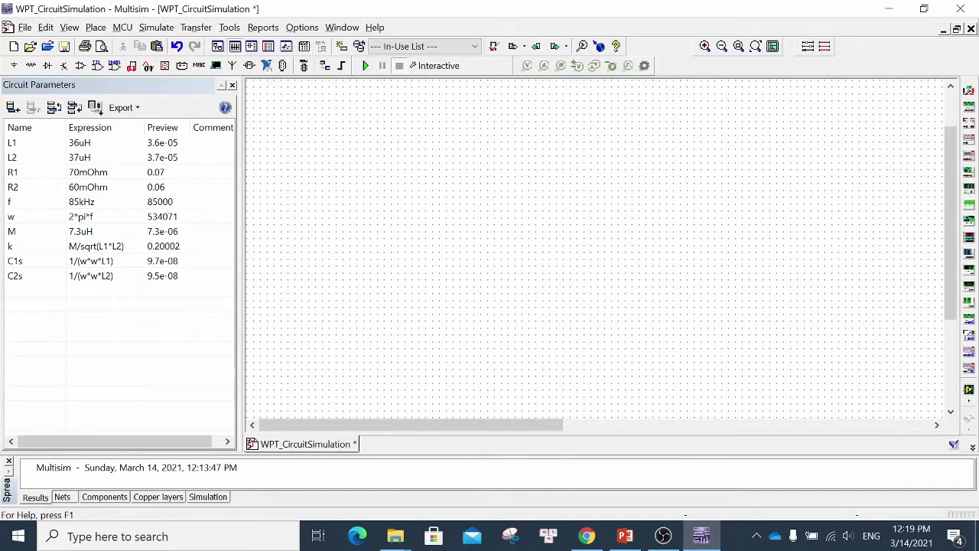
{"action": "scroll", "coordinate": [597, 247], "scroll_direction": "down", "scroll_amount": 2}
{"action": "scroll", "coordinate": [596, 247], "scroll_direction": "up", "scroll_amount": 3}
{"action": "scroll", "coordinate": [596, 247], "scroll_direction": "down", "scroll_amount": 3}
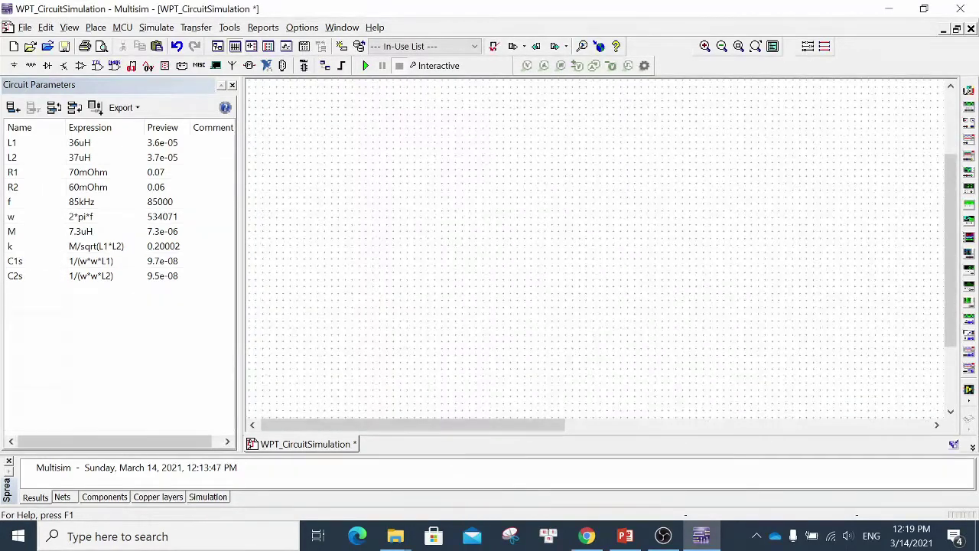
{"action": "scroll", "coordinate": [597, 247], "scroll_direction": "up", "scroll_amount": 2}
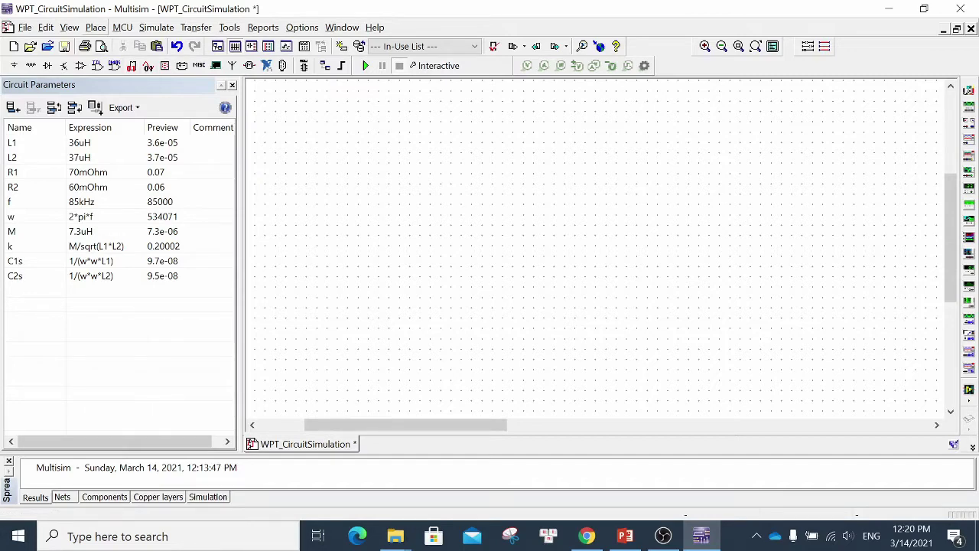
{"action": "key", "text": "alt+p"}
{"action": "key", "text": "Down"}
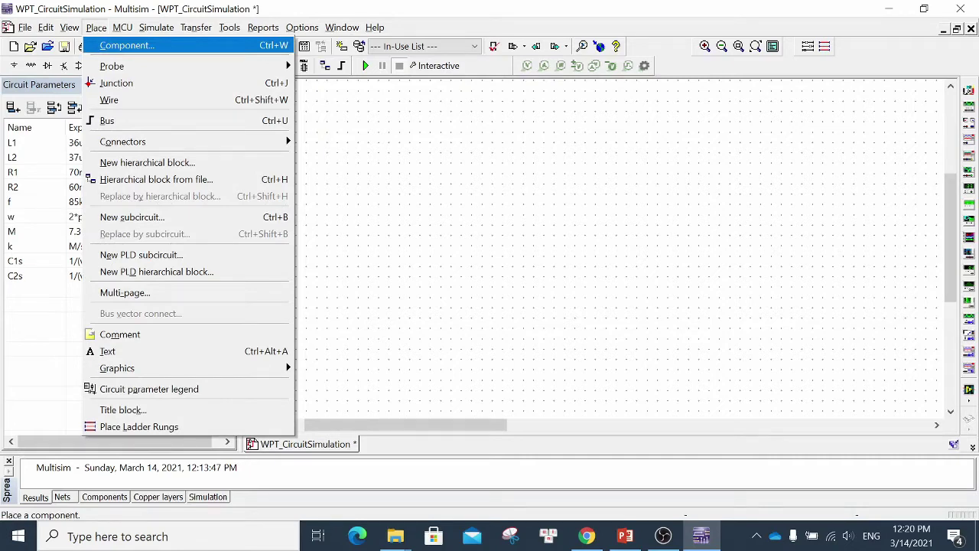
{"action": "key", "text": "Return"}
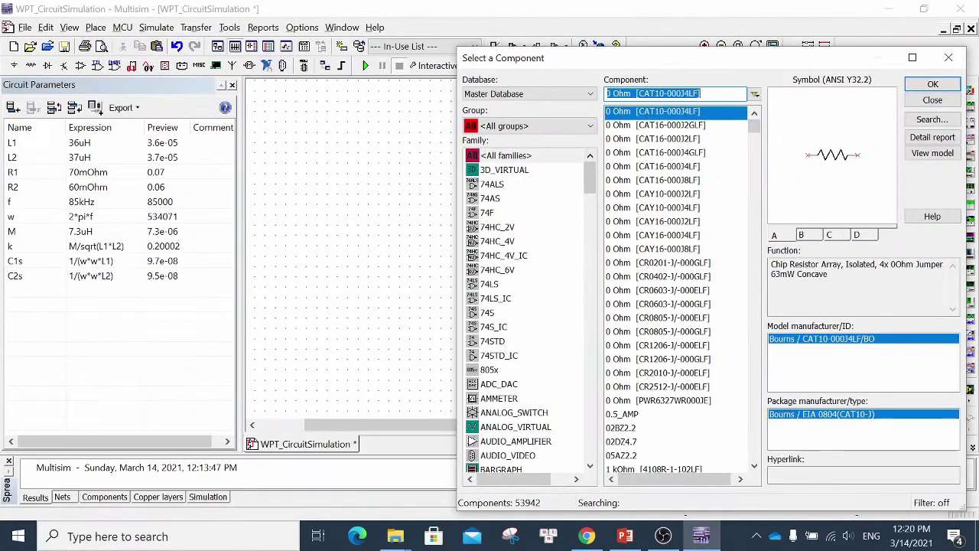
{"action": "scroll", "coordinate": [527, 310], "scroll_direction": "down", "scroll_amount": 6}
{"action": "scroll", "coordinate": [524, 311], "scroll_direction": "up", "scroll_amount": 10}
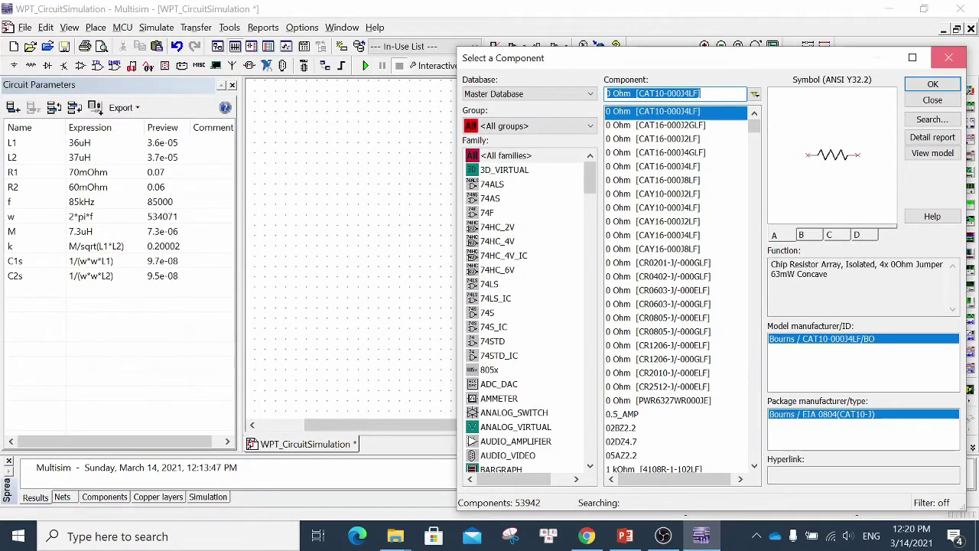
{"action": "left_click", "coordinate": [948, 58]}
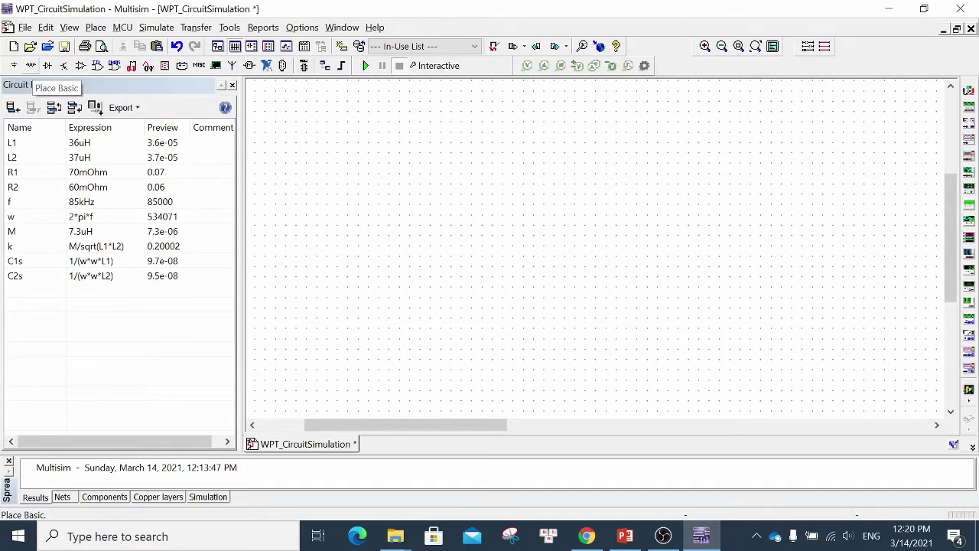
Place a 1k resistor from the RESISTOR family of the Basic group in the upper part of the schematic.
{"action": "left_click", "coordinate": [30, 65]}
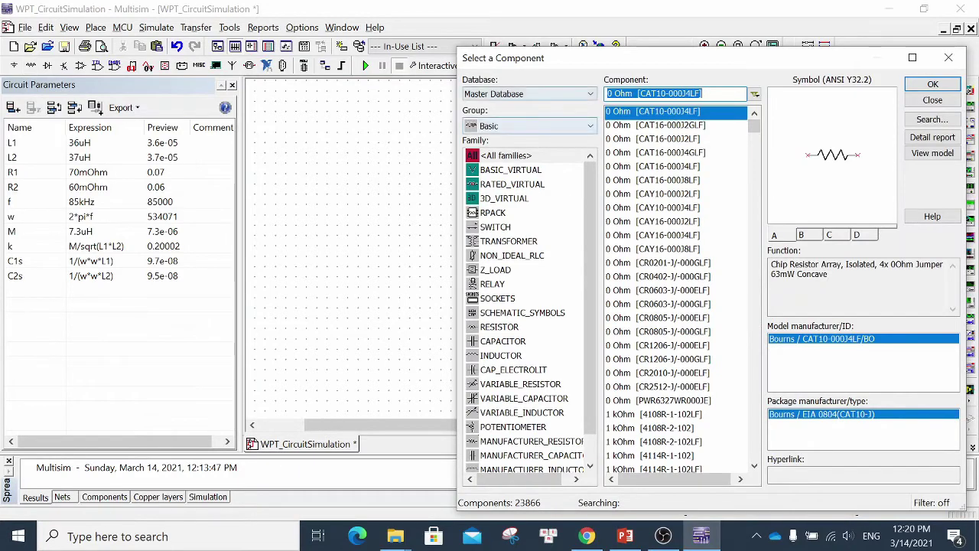
{"action": "left_click_drag", "start_coordinate": [618, 60], "coordinate": [370, 48]}
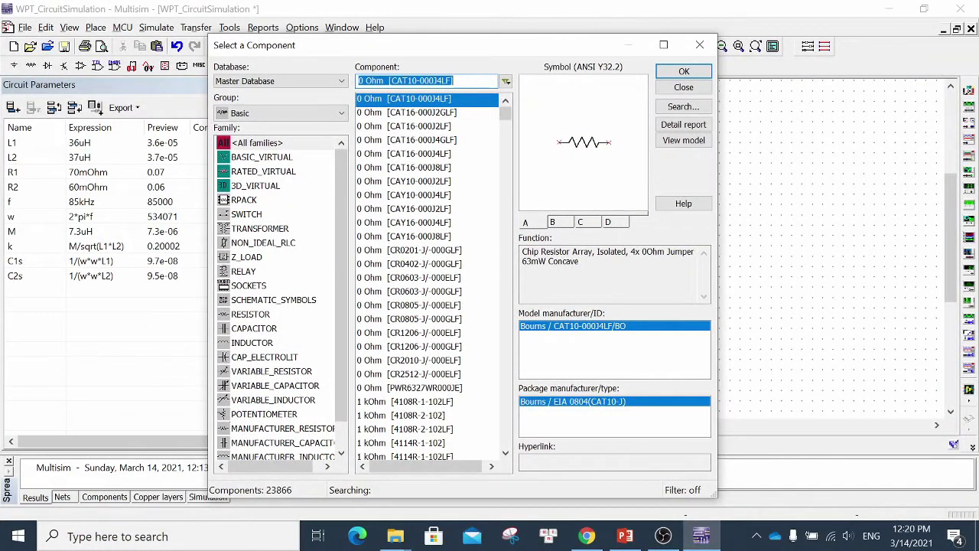
{"action": "left_click", "coordinate": [261, 157]}
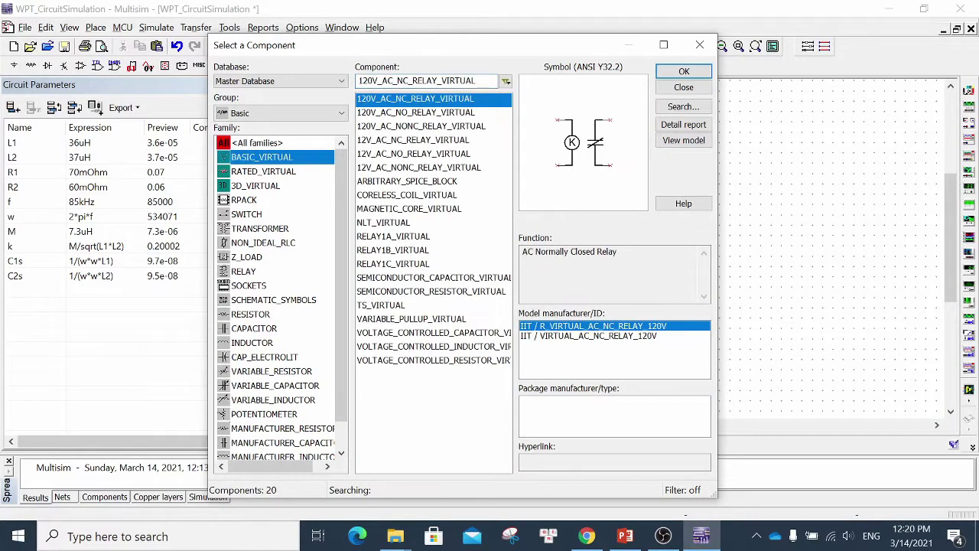
{"action": "scroll", "coordinate": [282, 299], "scroll_direction": "down", "scroll_amount": 1}
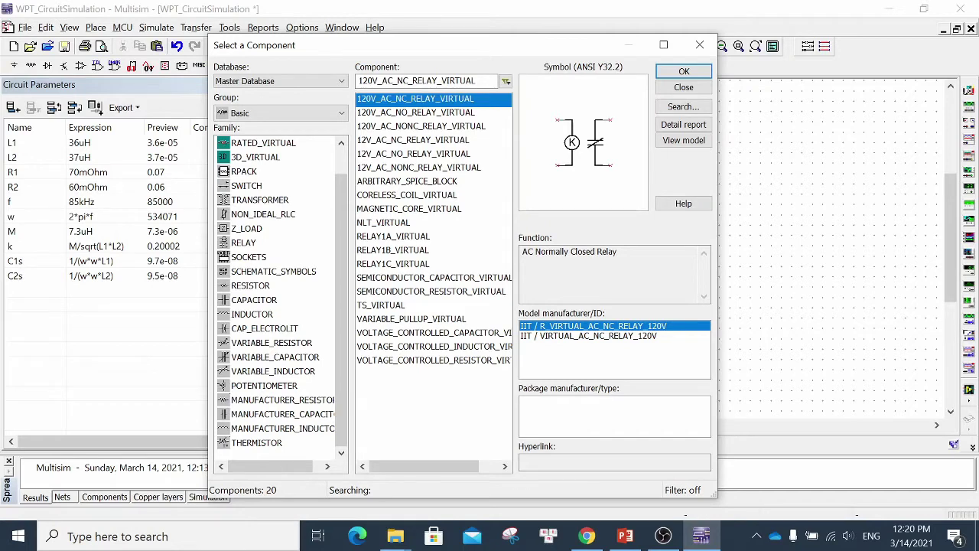
{"action": "left_click", "coordinate": [250, 285]}
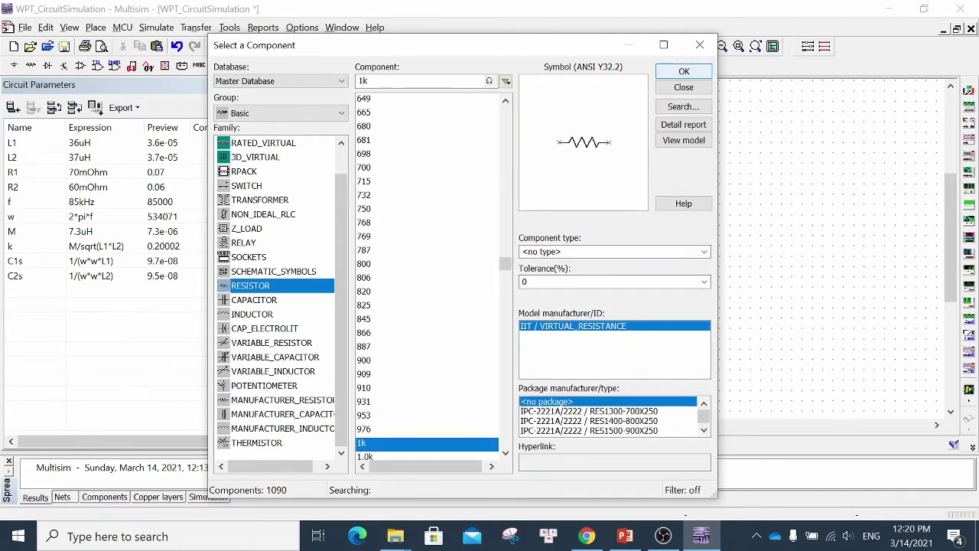
{"action": "left_click", "coordinate": [684, 71]}
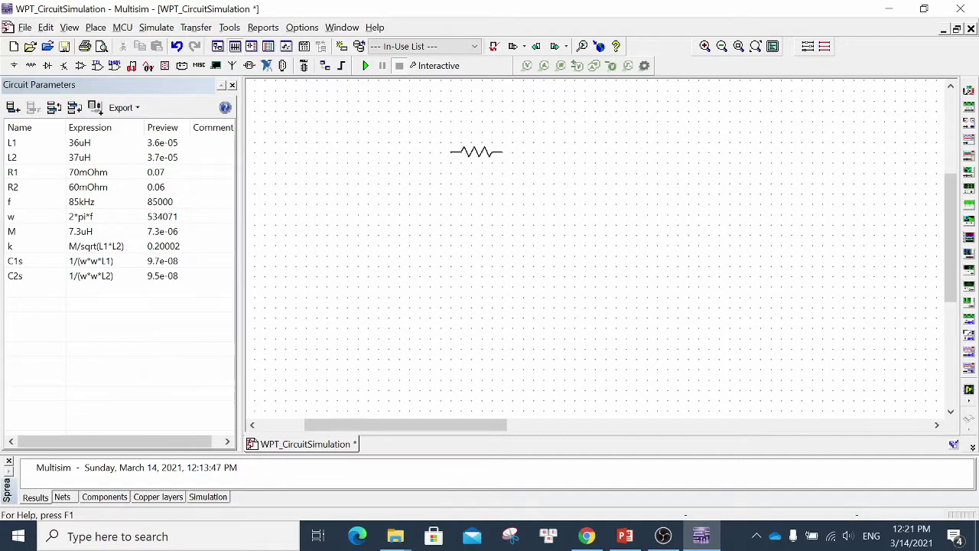
{"action": "key", "text": "Escape"}
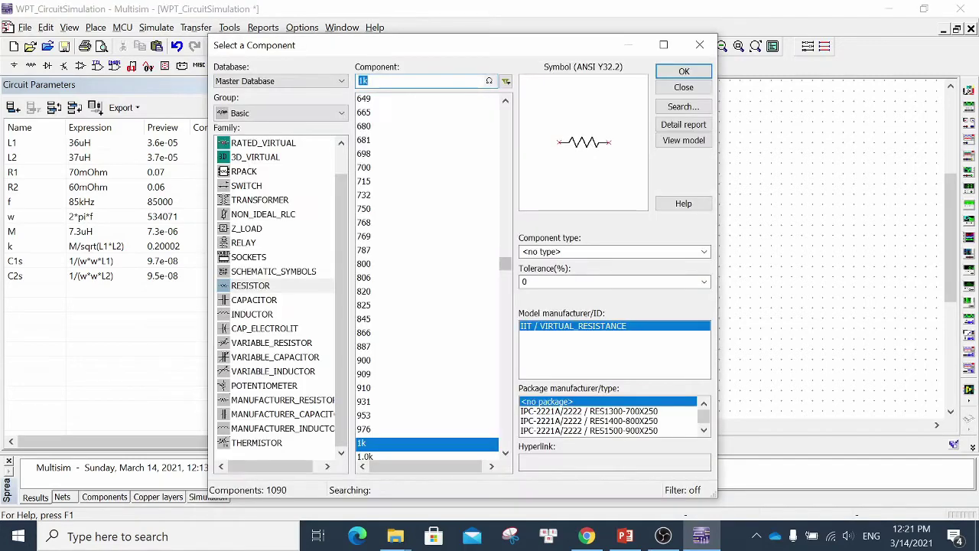
Place a second 1k resistor to the right of R1 at the same height and finish placing components.
{"action": "left_click_drag", "start_coordinate": [566, 48], "coordinate": [493, 62]}
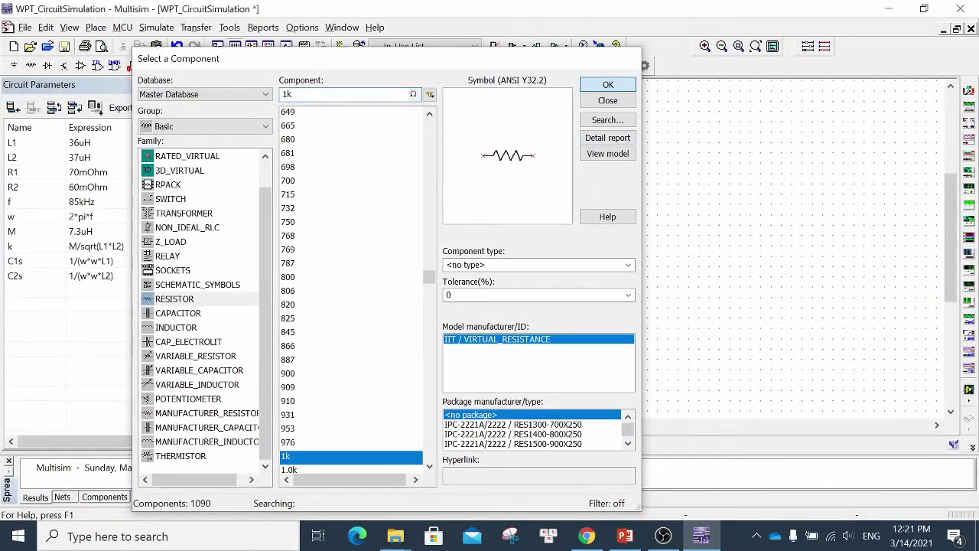
{"action": "left_click", "coordinate": [607, 84]}
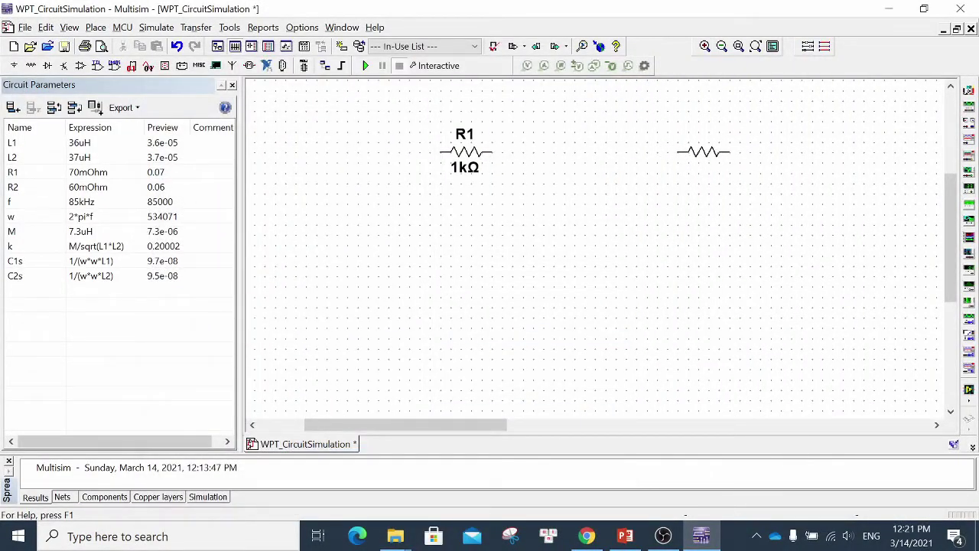
{"action": "left_click", "coordinate": [704, 152]}
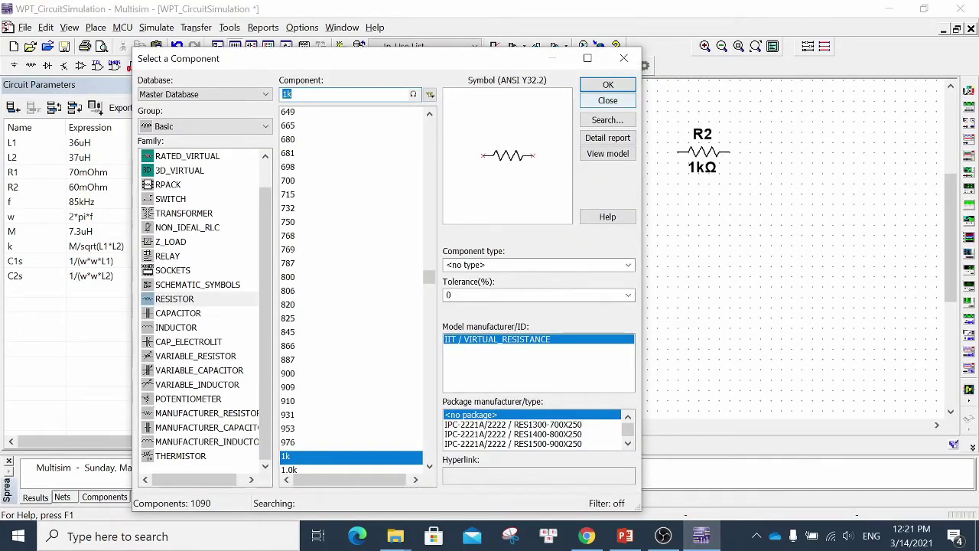
{"action": "left_click", "coordinate": [607, 100]}
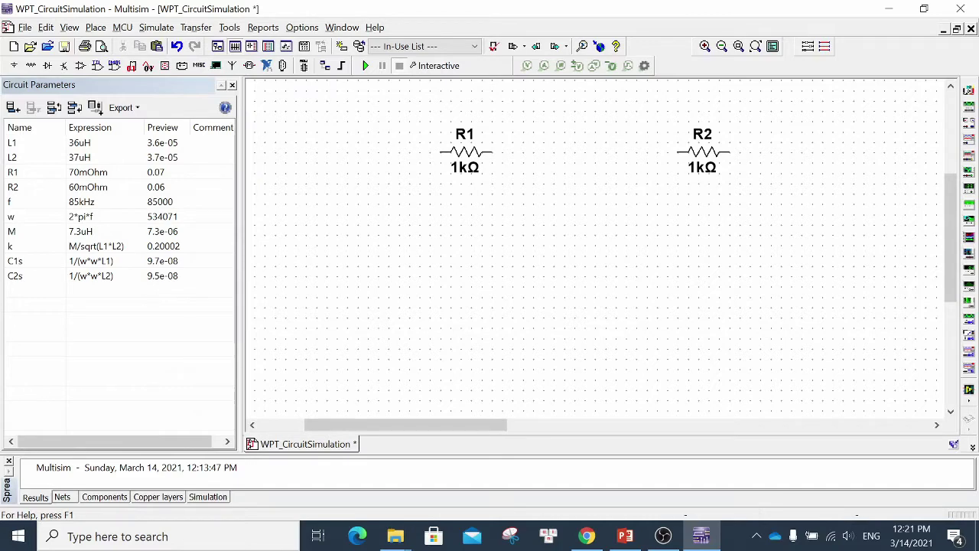
Set the resistance of resistor R1 to the circuit parameter R1.
{"action": "double_click", "coordinate": [465, 151]}
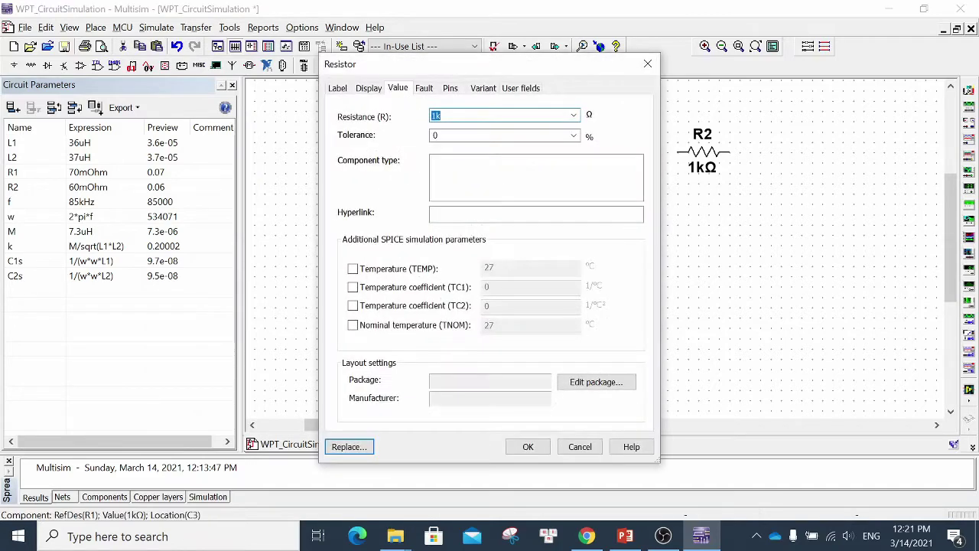
{"action": "left_click_drag", "start_coordinate": [510, 69], "coordinate": [609, 66]}
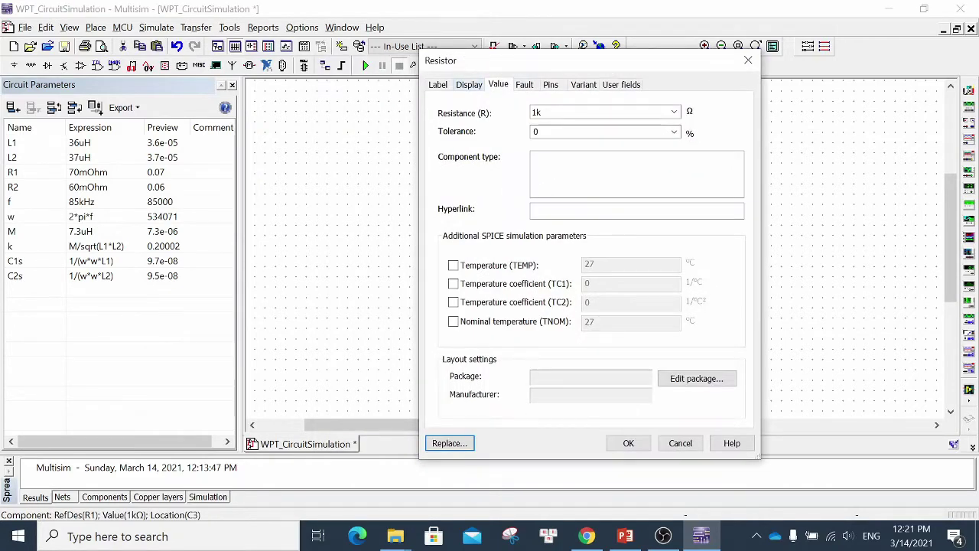
{"action": "double_click", "coordinate": [536, 113]}
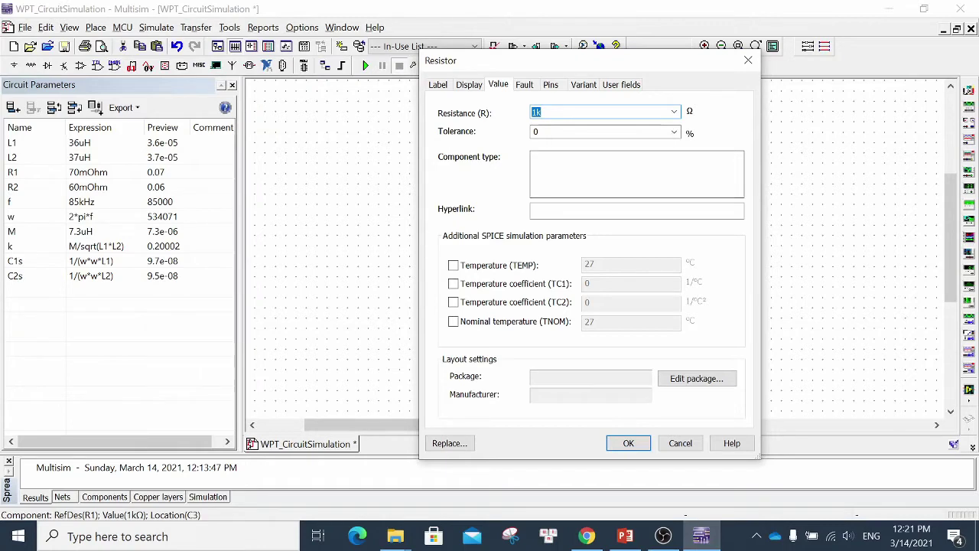
{"action": "type", "text": "R1"}
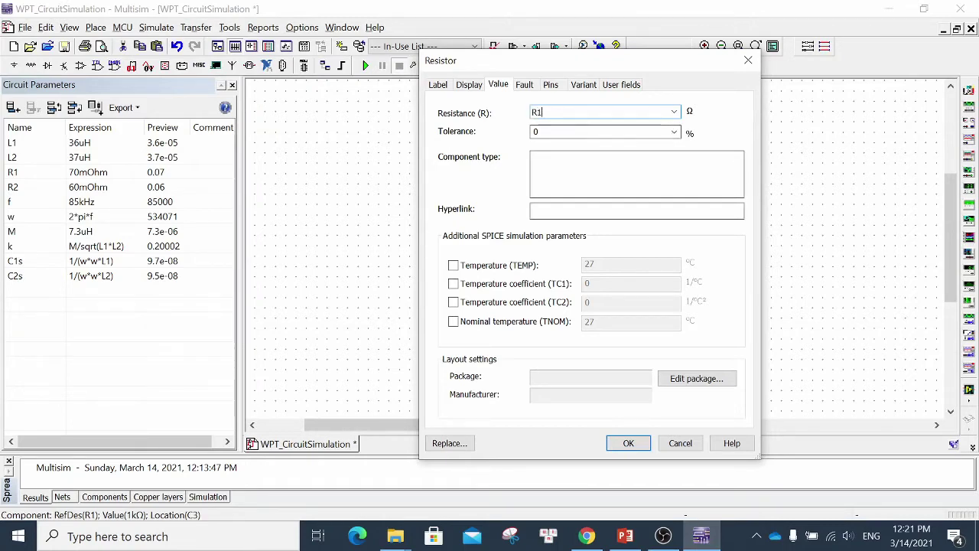
{"action": "left_click_drag", "start_coordinate": [600, 67], "coordinate": [217, 68]}
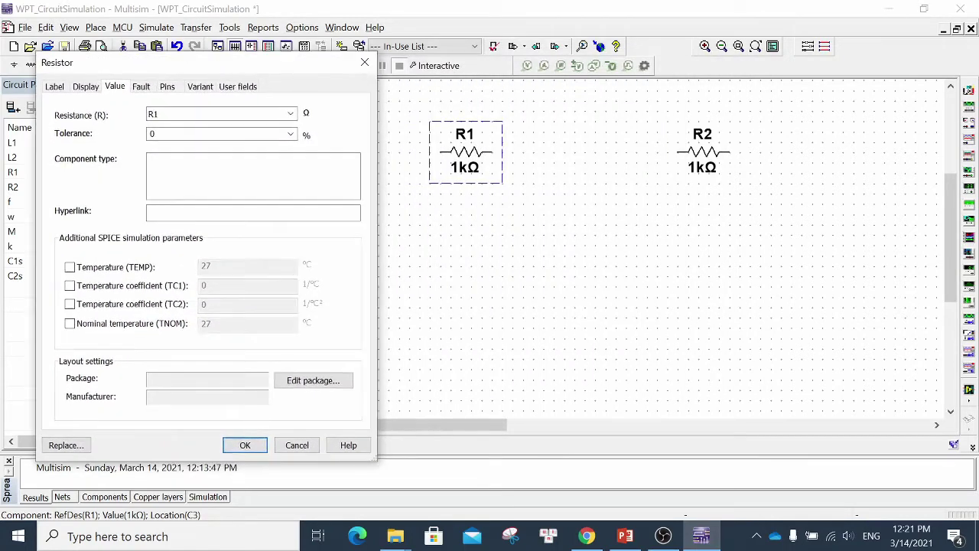
{"action": "key", "text": "Return"}
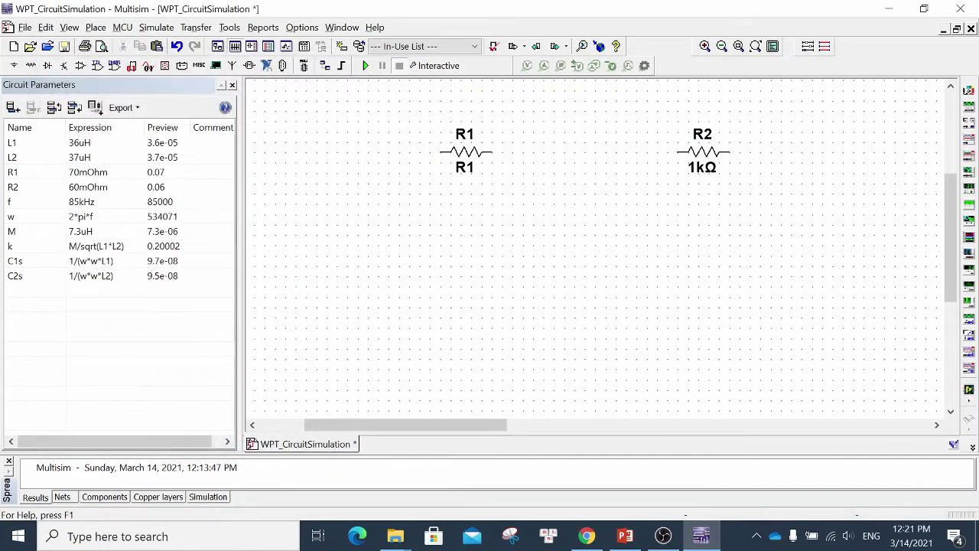
{"action": "left_click", "coordinate": [464, 134]}
{"action": "key", "text": "Escape"}
{"action": "mouse_move", "coordinate": [465, 134]}
{"action": "left_mouse_down"}
{"action": "mouse_move", "coordinate": [414, 113]}
{"action": "mouse_move", "coordinate": [464, 134]}
{"action": "left_mouse_up"}
{"action": "left_click", "coordinate": [464, 151]}
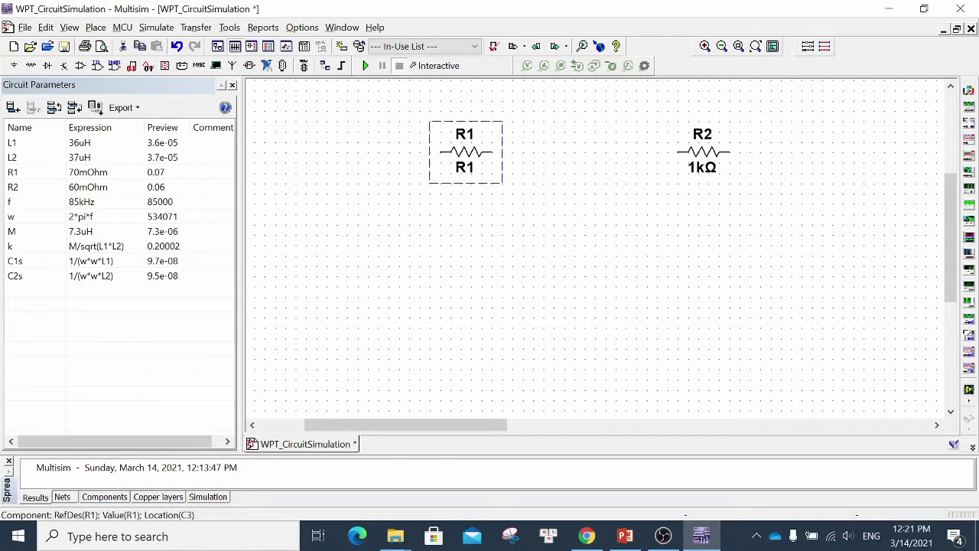
{"action": "left_click", "coordinate": [464, 167]}
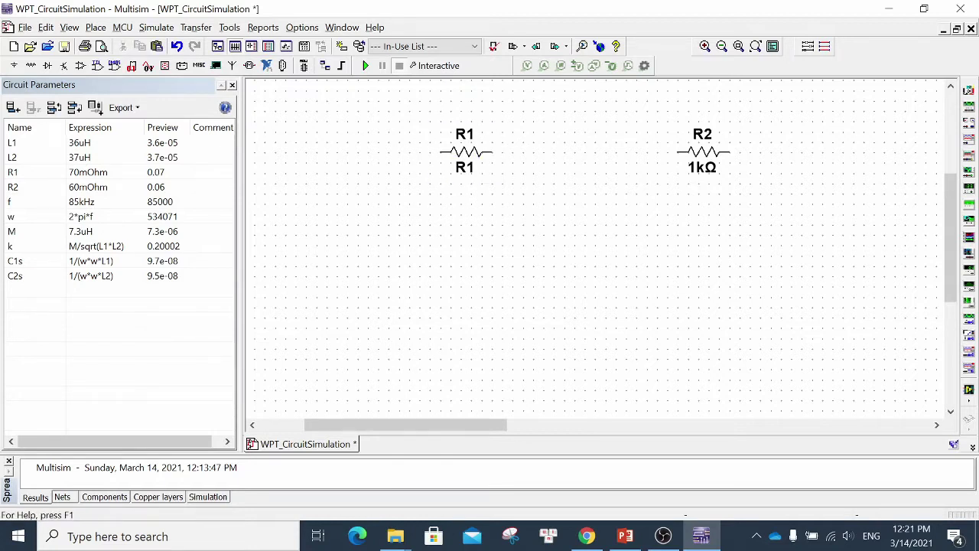
Change the reference designator of the R1 resistor to R1s.
{"action": "double_click", "coordinate": [465, 151]}
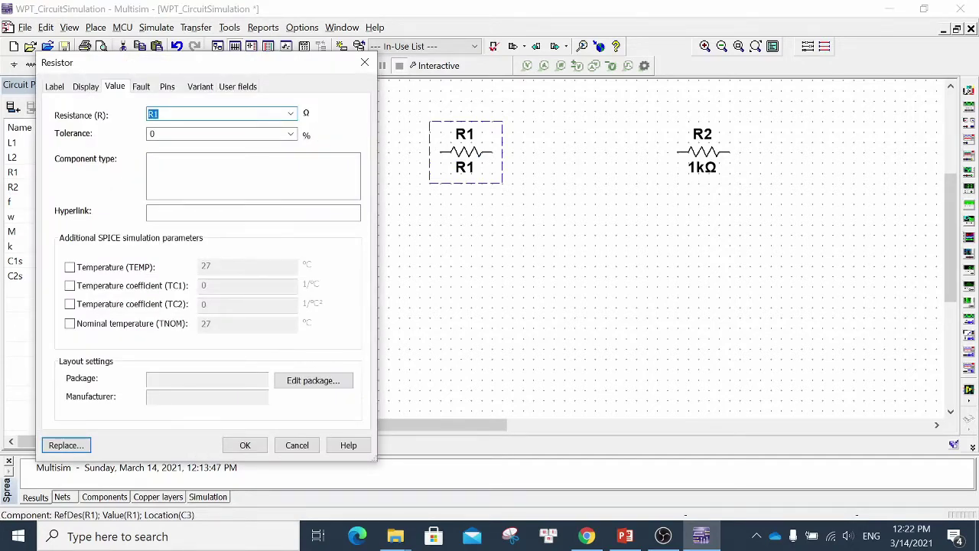
{"action": "left_click", "coordinate": [159, 114]}
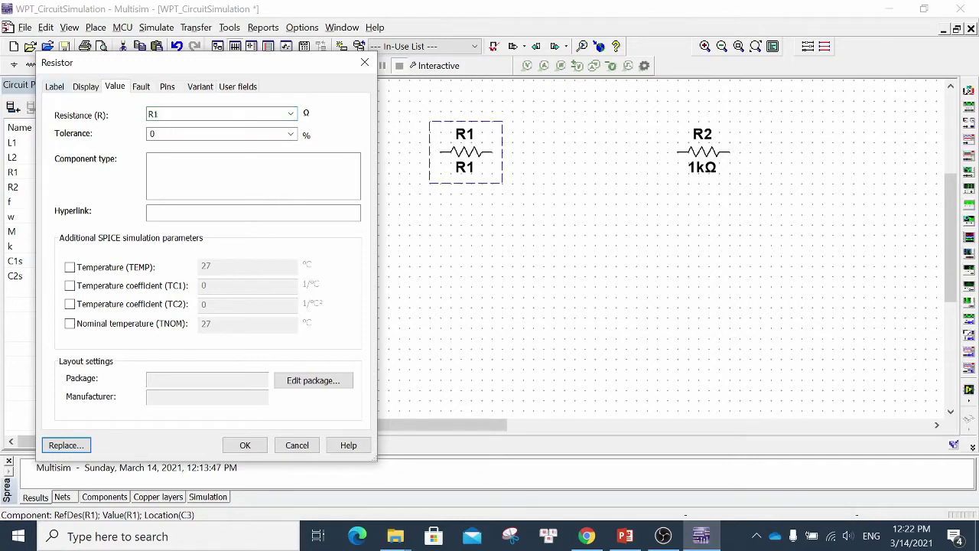
{"action": "left_click", "coordinate": [54, 86]}
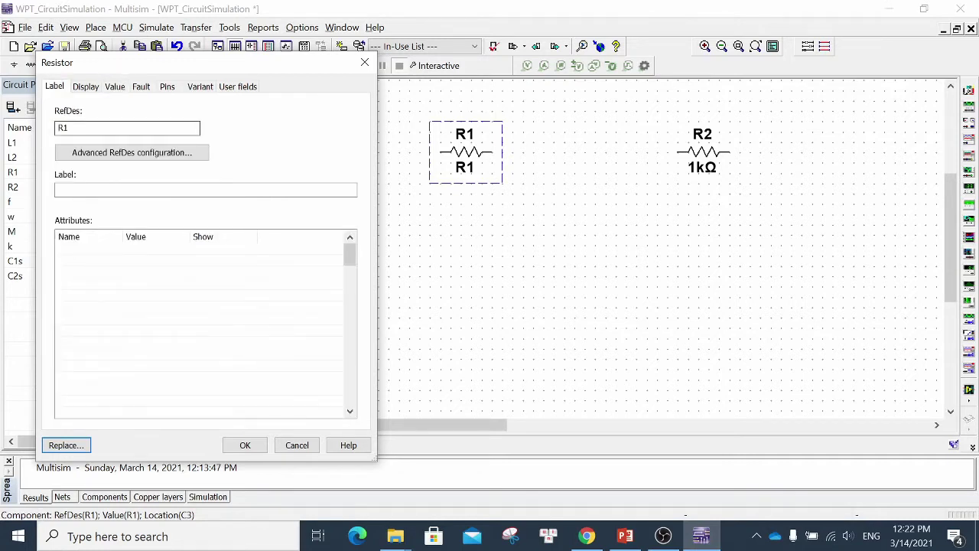
{"action": "left_click", "coordinate": [69, 127]}
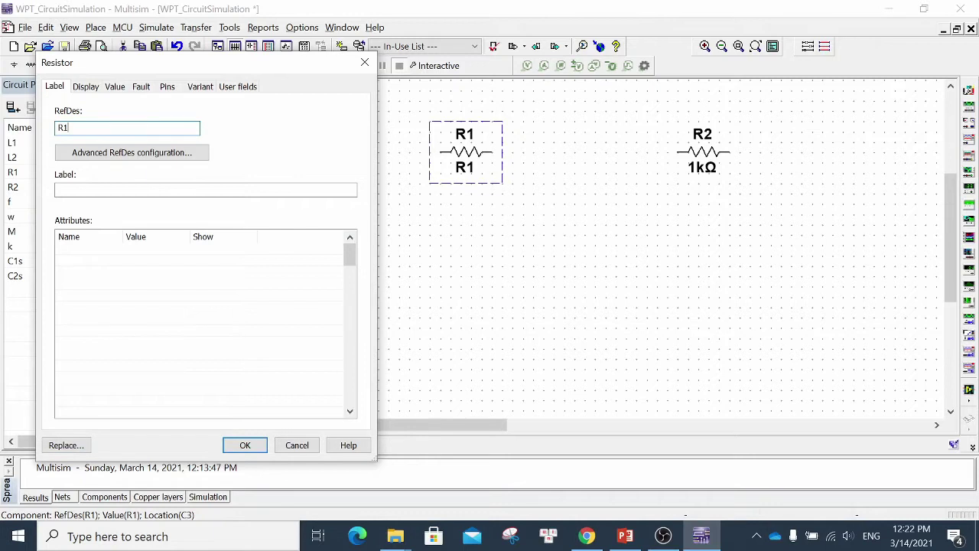
{"action": "type", "text": "s"}
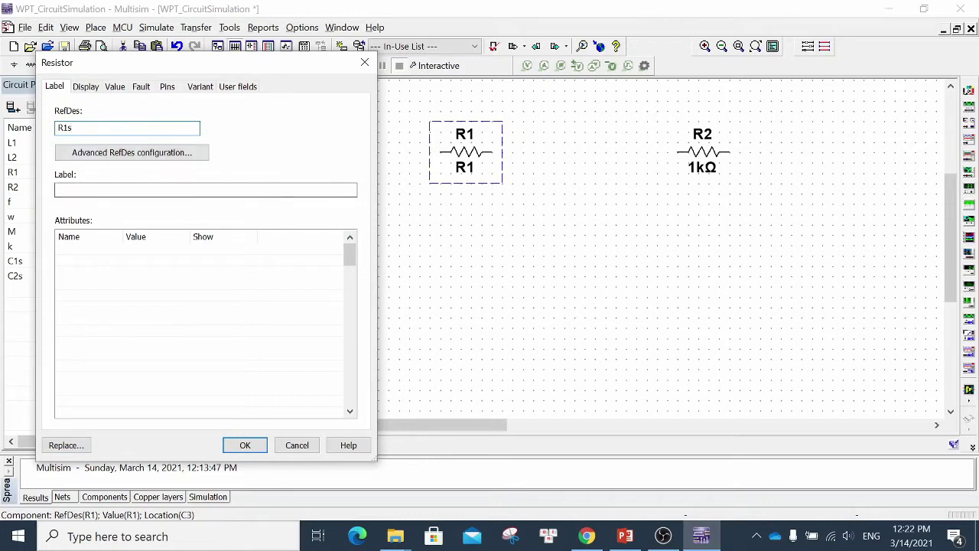
{"action": "left_click", "coordinate": [245, 445]}
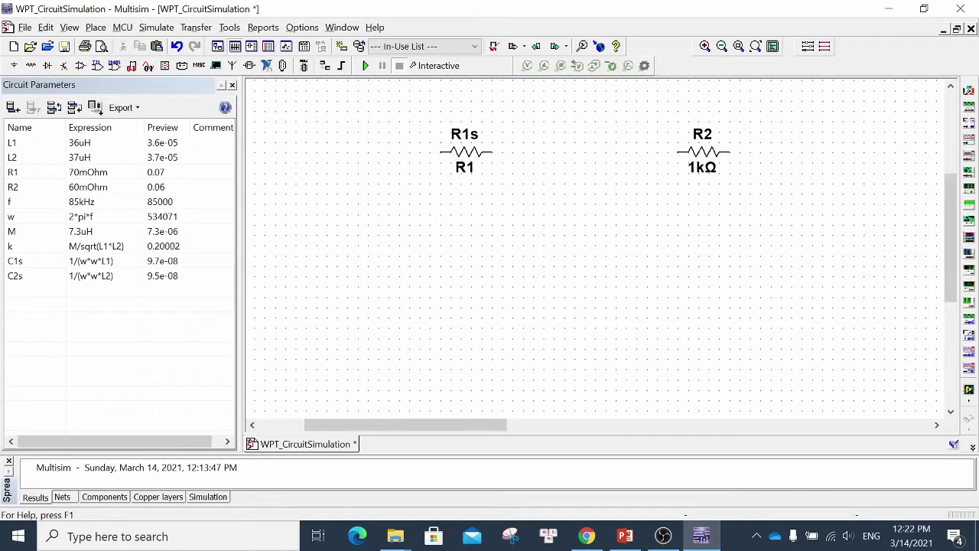
Rename the second resistor's reference designator to R2s and set its resistance to the circuit parameter R2.
{"action": "double_click", "coordinate": [702, 151]}
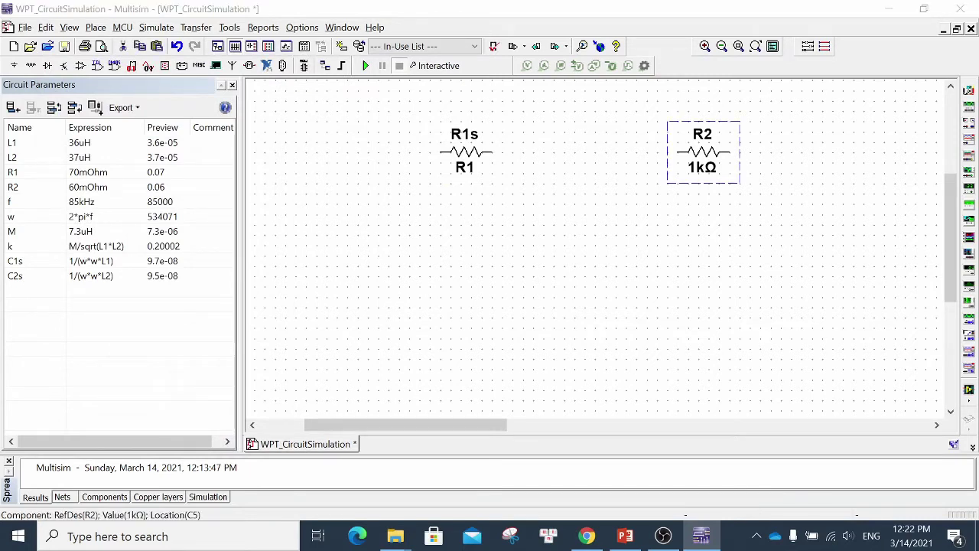
{"action": "left_click", "coordinate": [85, 86]}
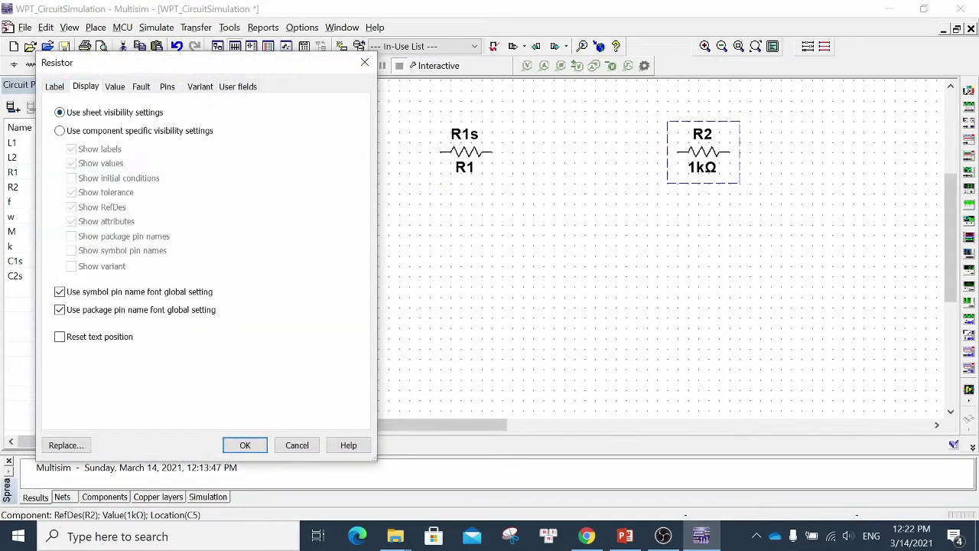
{"action": "left_click", "coordinate": [54, 86]}
{"action": "left_click", "coordinate": [85, 127]}
{"action": "type", "text": "s"}
{"action": "left_click", "coordinate": [114, 87]}
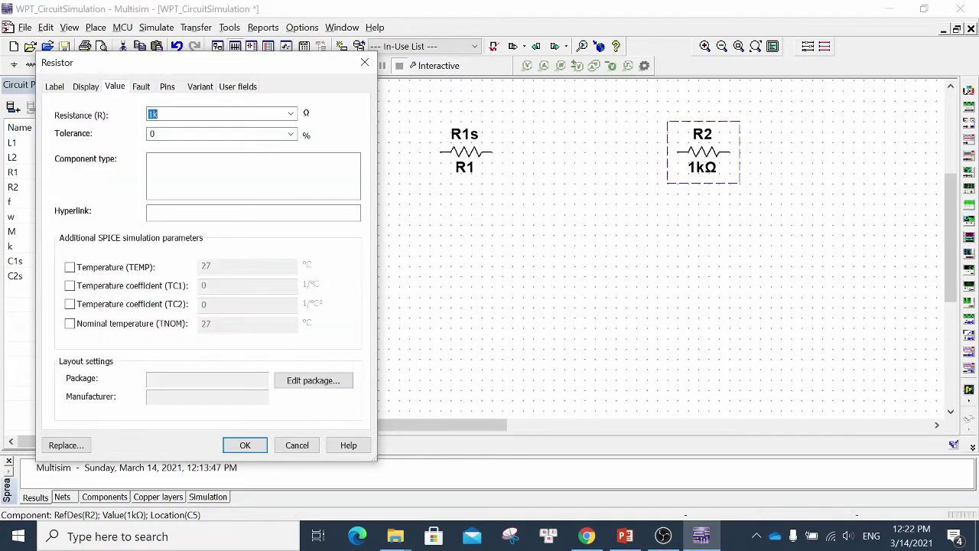
{"action": "type", "text": "R2"}
{"action": "key", "text": "Return"}
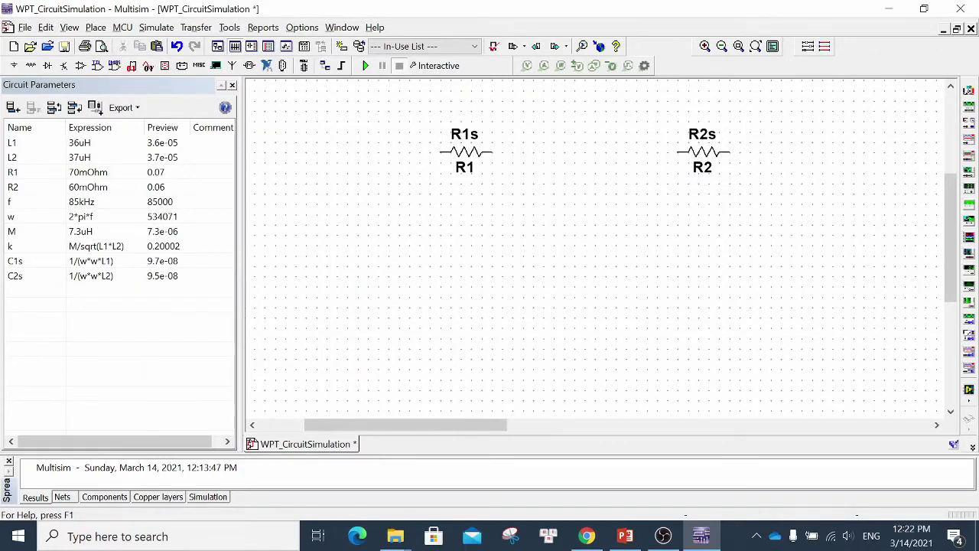
Consult the circuit diagram in PowerPoint and, back in Multisim, place an 800 µH inductor vertically below and right of R1s.
{"action": "left_click", "coordinate": [625, 535]}
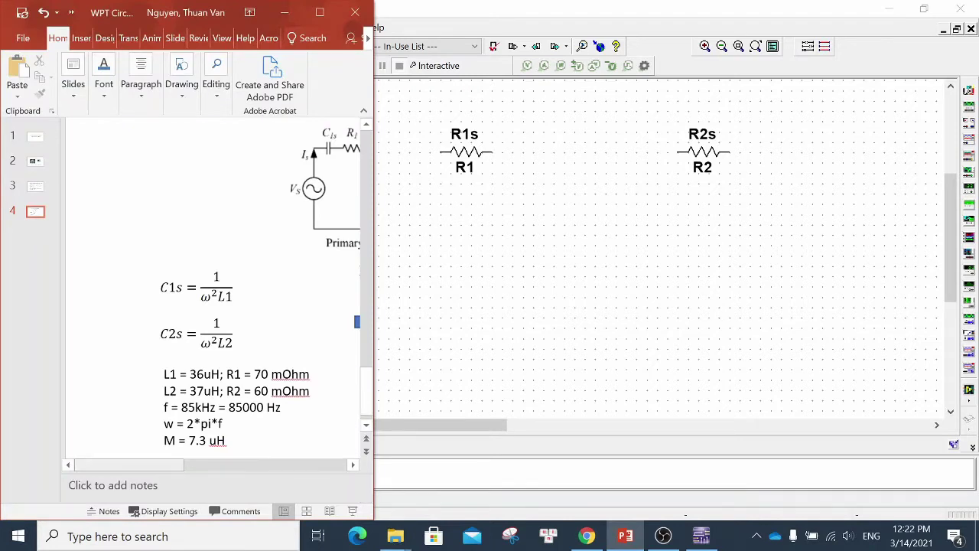
{"action": "left_click_drag", "start_coordinate": [128, 464], "coordinate": [199, 464]}
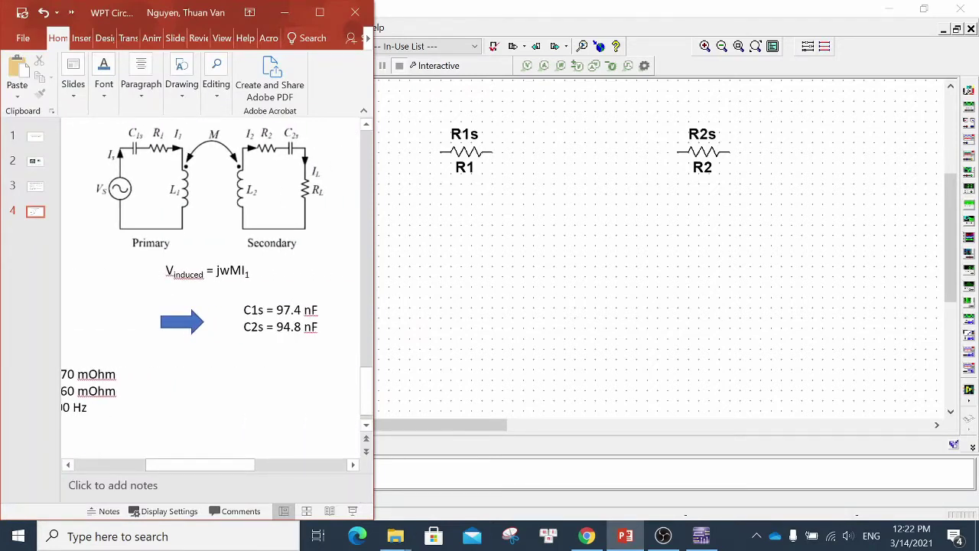
{"action": "key", "text": "alt+Tab"}
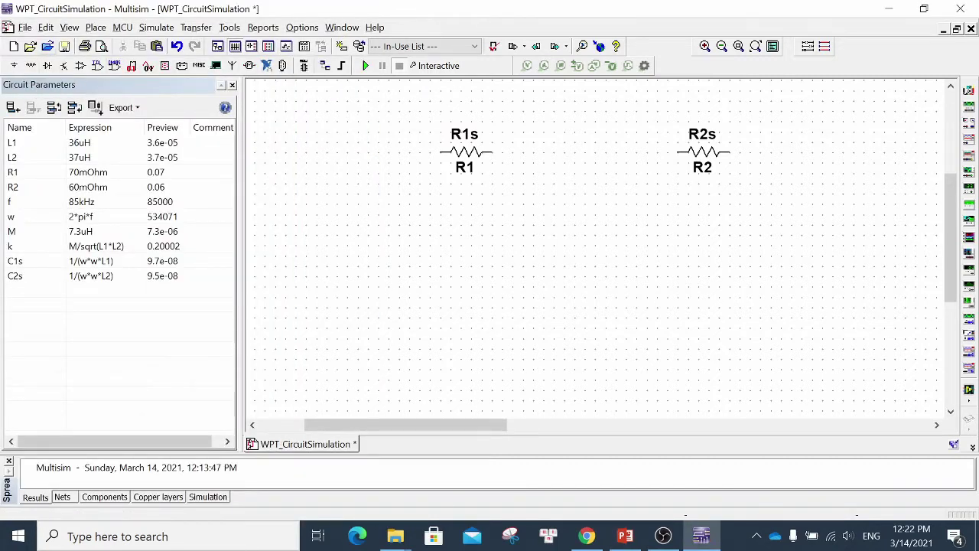
{"action": "left_click", "coordinate": [95, 26]}
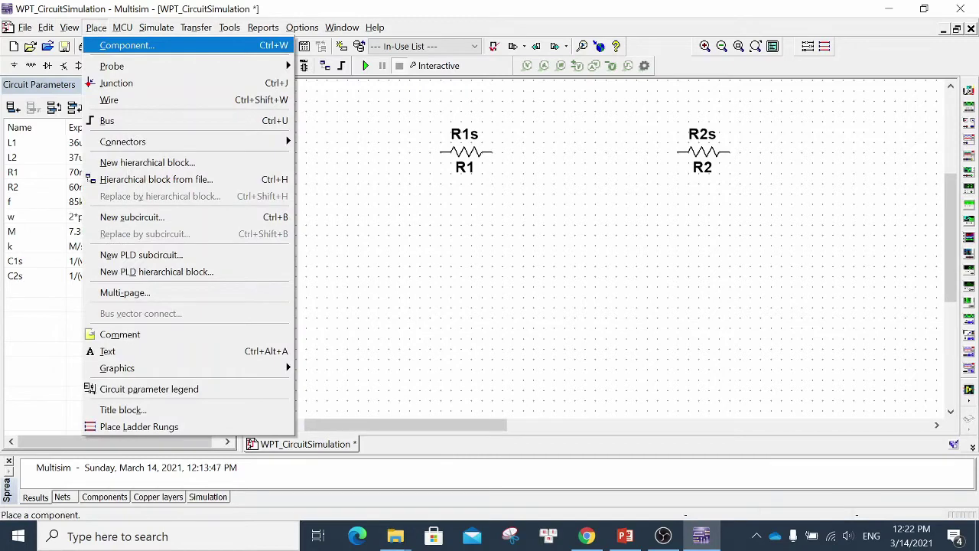
{"action": "left_click", "coordinate": [122, 45]}
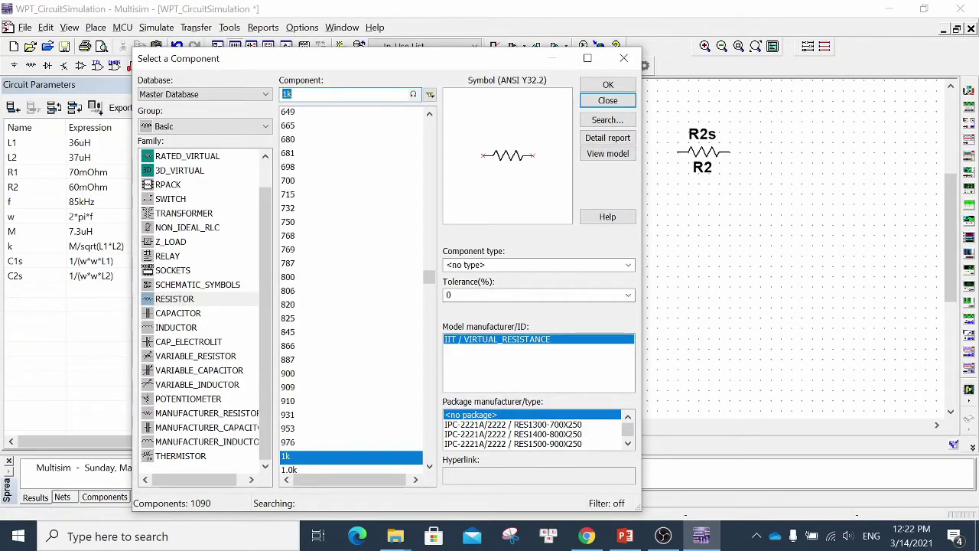
{"action": "left_click", "coordinate": [176, 327]}
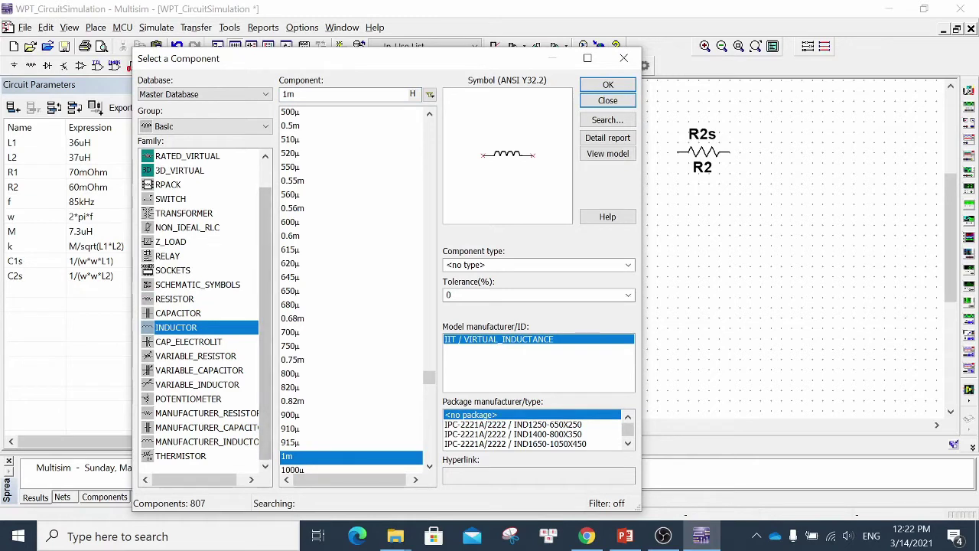
{"action": "left_click", "coordinate": [350, 167]}
{"action": "left_click", "coordinate": [351, 373]}
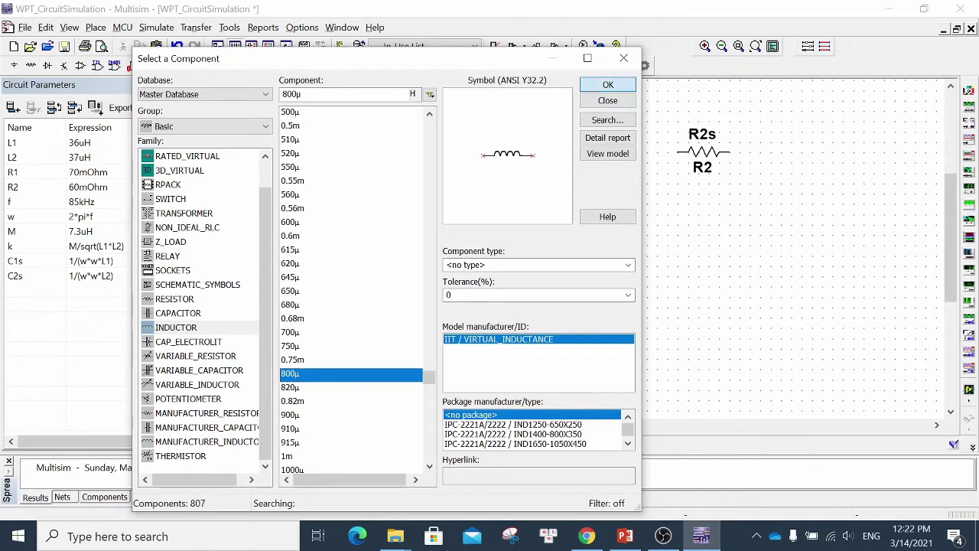
{"action": "left_click", "coordinate": [607, 85]}
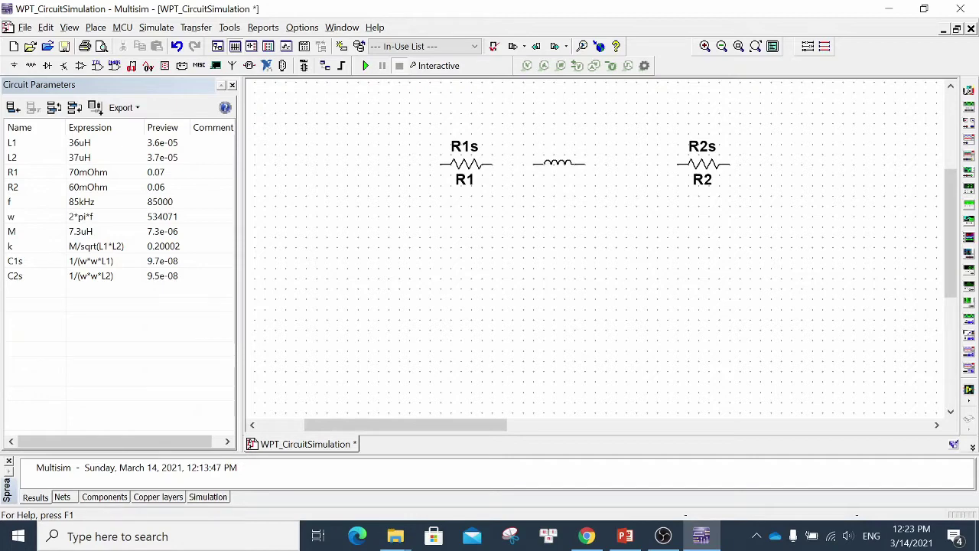
{"action": "key", "text": "ctrl+r"}
{"action": "left_click", "coordinate": [524, 221]}
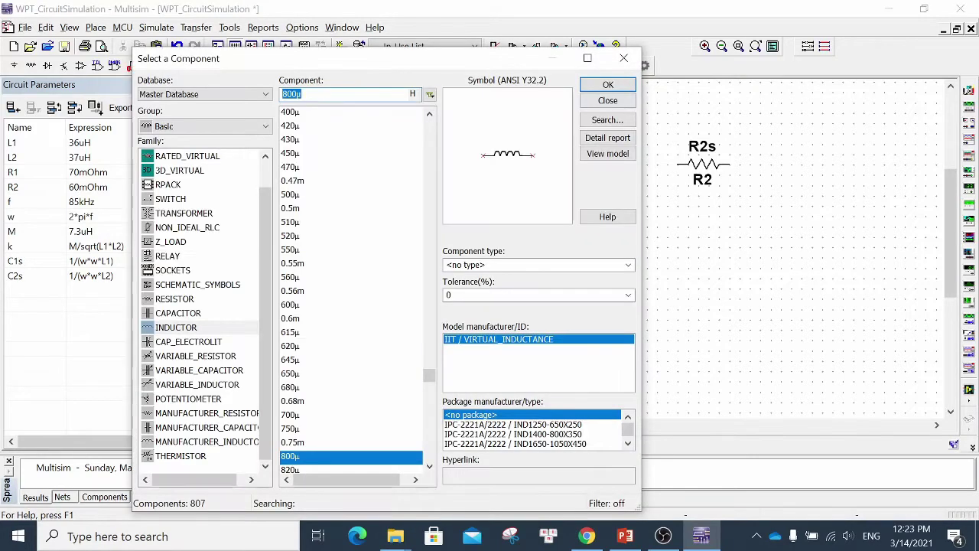
Place a second 800 µH inductor vertically to the right of L1 with its coil facing L1, and finish placing inductors.
{"action": "left_click", "coordinate": [607, 84]}
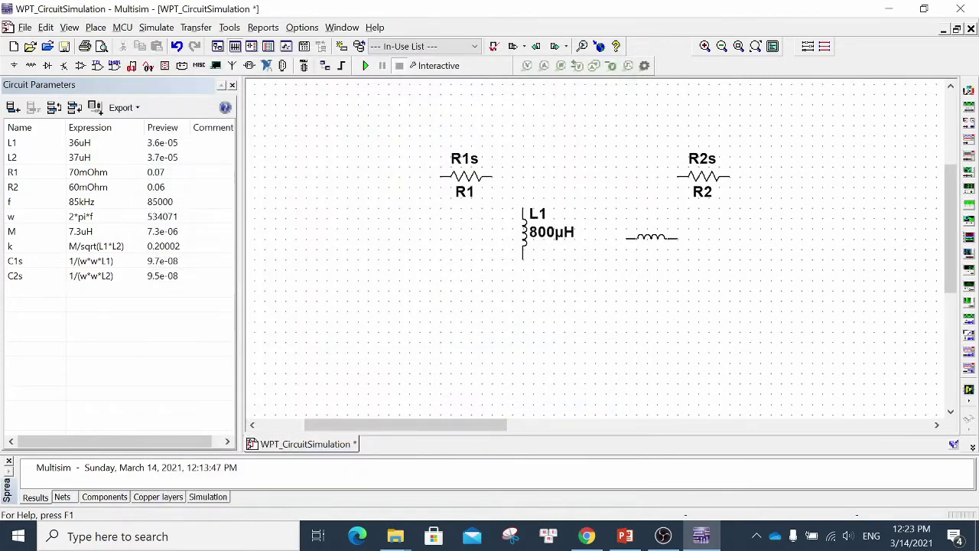
{"action": "key", "text": "ctrl+r"}
{"action": "left_click", "coordinate": [633, 229]}
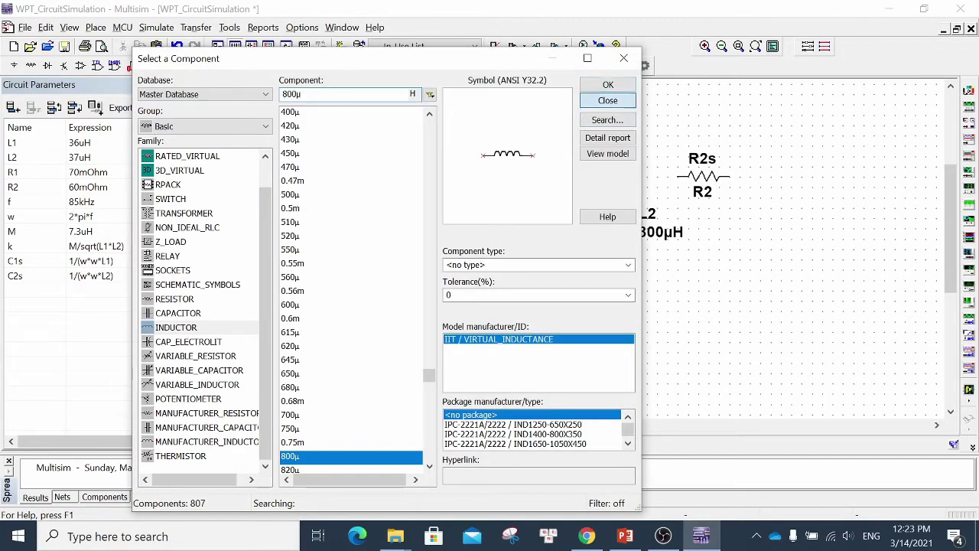
{"action": "left_click", "coordinate": [607, 100]}
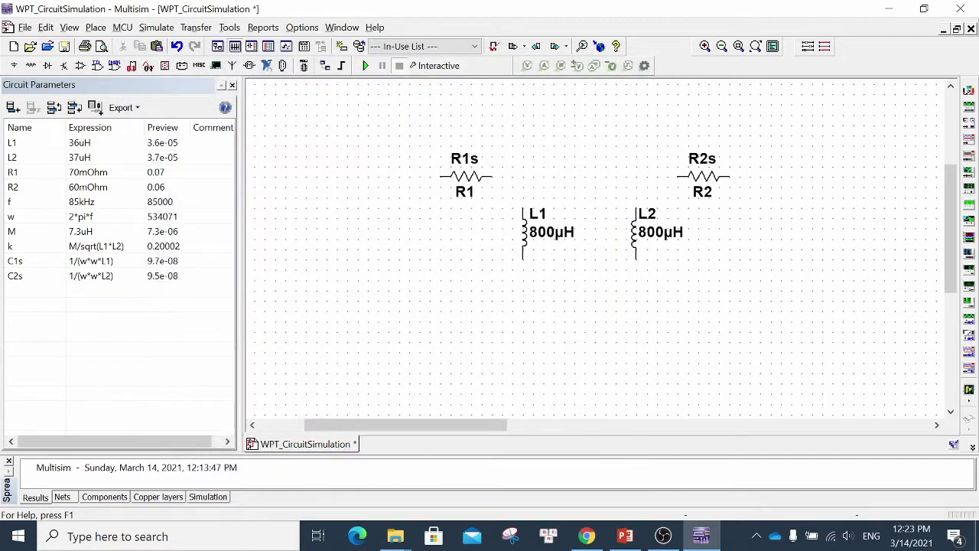
Set the inductance of inductor L1 to the circuit parameter L1.
{"action": "double_click", "coordinate": [535, 231]}
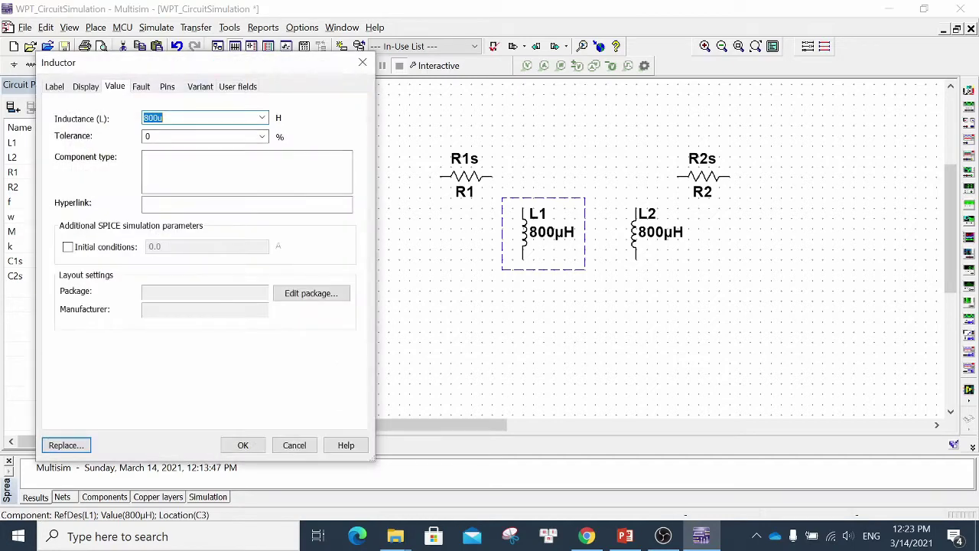
{"action": "left_click_drag", "start_coordinate": [205, 64], "coordinate": [350, 63]}
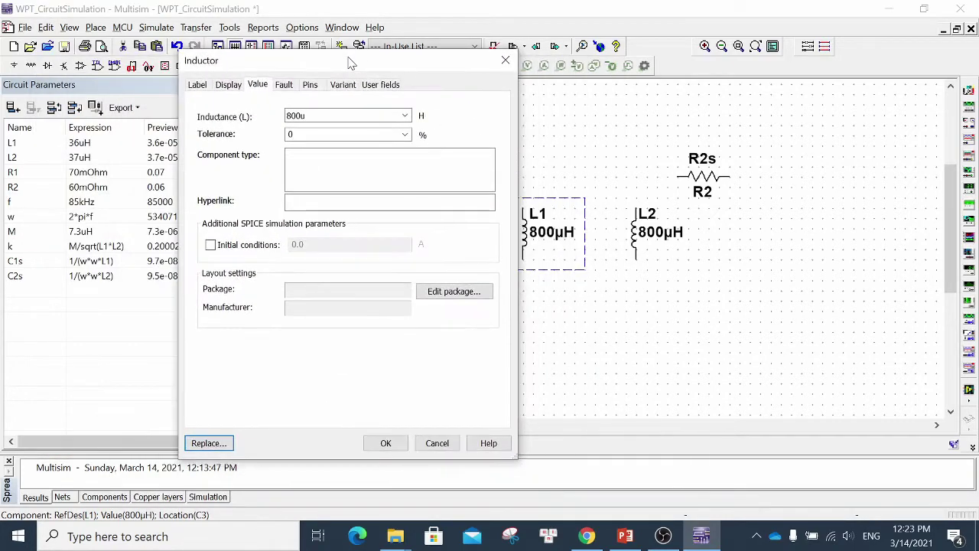
{"action": "double_click", "coordinate": [300, 116]}
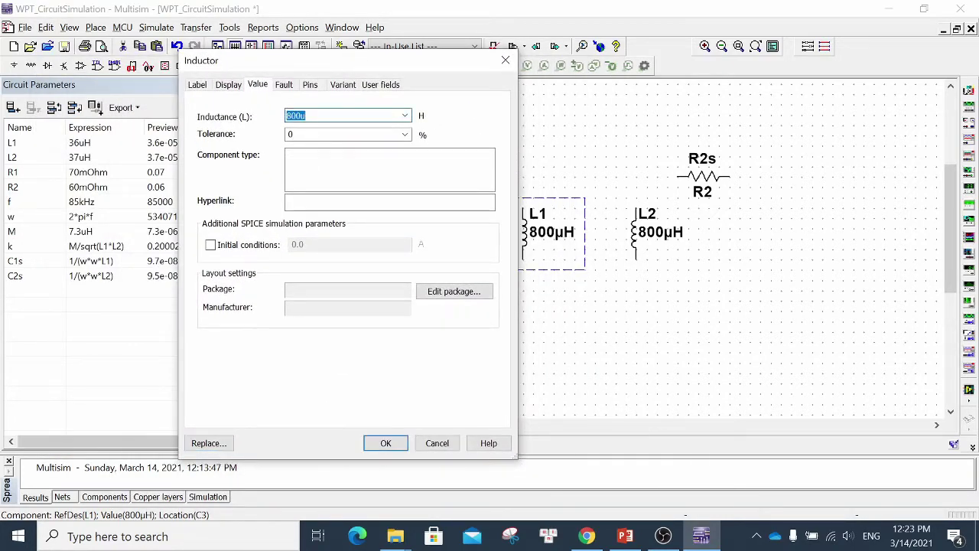
{"action": "type", "text": "L1"}
{"action": "key", "text": "Return"}
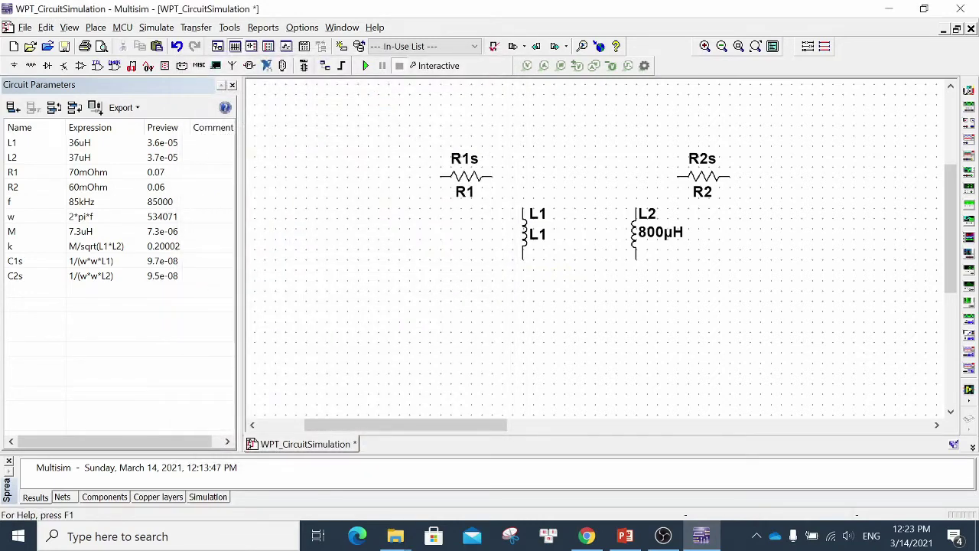
Switch inductor L1 to component-specific visibility settings and turn off the display of its labels.
{"action": "double_click", "coordinate": [525, 233]}
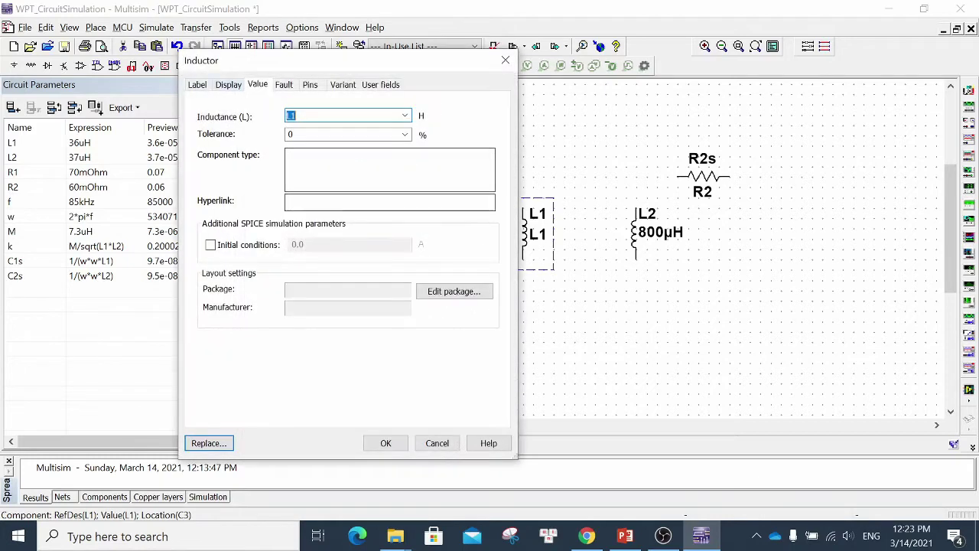
{"action": "left_click", "coordinate": [228, 84]}
{"action": "left_click_drag", "start_coordinate": [260, 61], "coordinate": [185, 44]}
{"action": "left_click", "coordinate": [128, 113]}
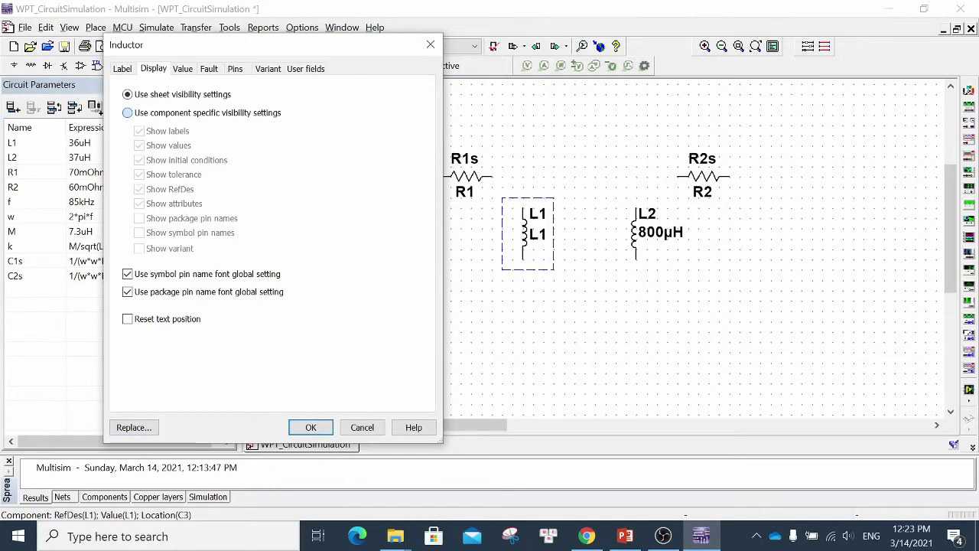
{"action": "left_click", "coordinate": [127, 112]}
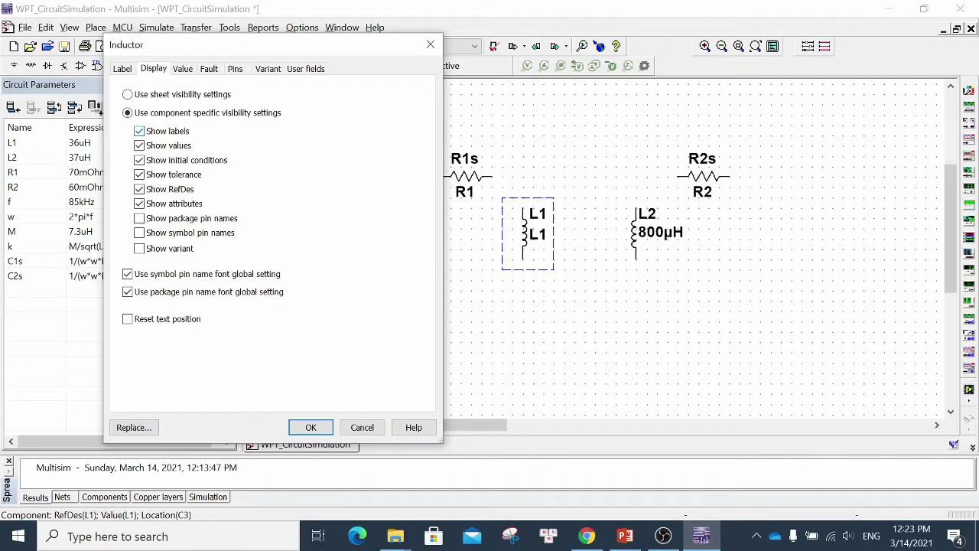
{"action": "left_click", "coordinate": [139, 130]}
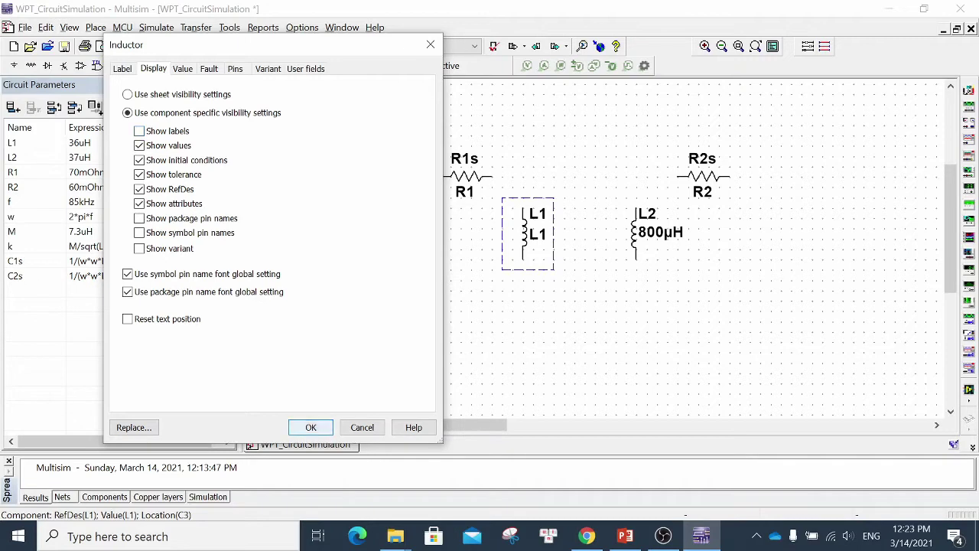
{"action": "key", "text": "Return"}
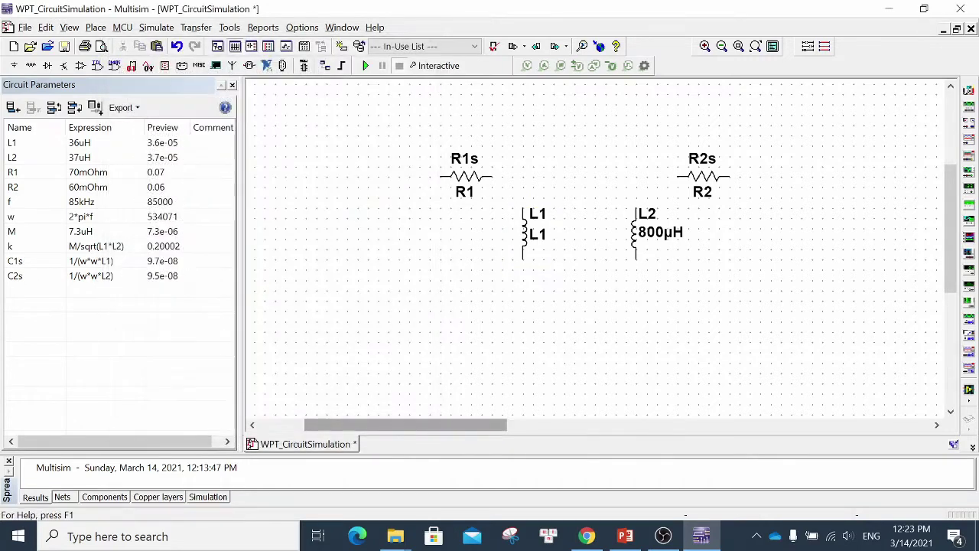
Hide the reference designator of inductor L1 on the schematic.
{"action": "double_click", "coordinate": [526, 234]}
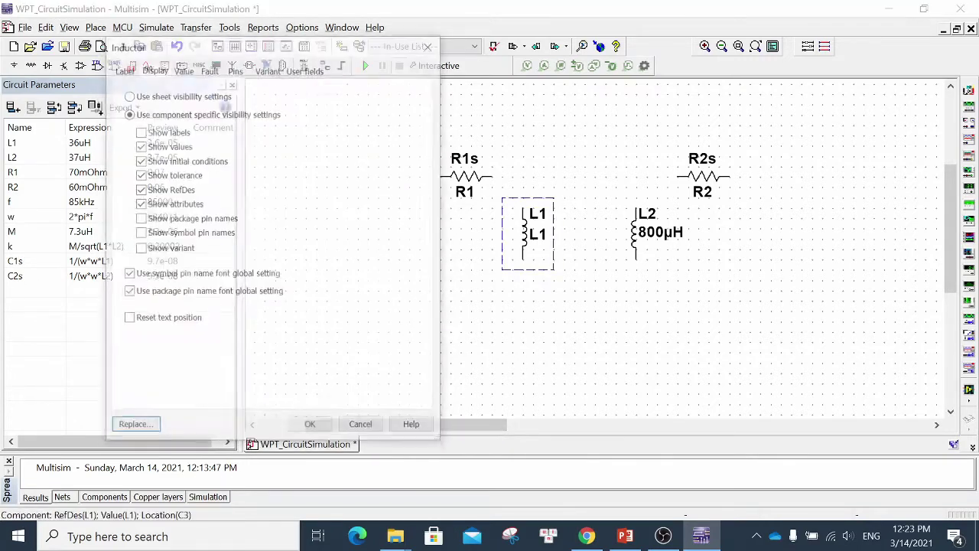
{"action": "left_click_drag", "start_coordinate": [265, 48], "coordinate": [197, 30]}
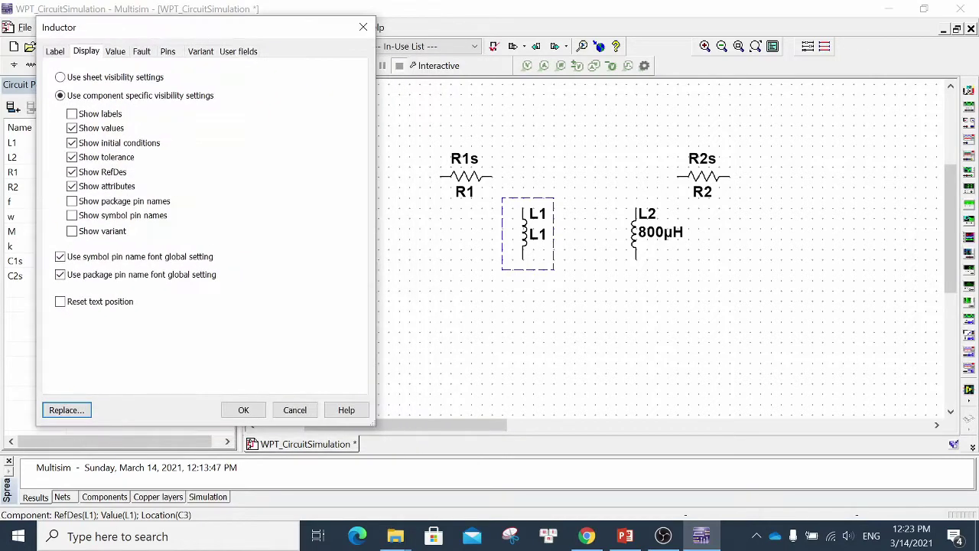
{"action": "left_click", "coordinate": [71, 172]}
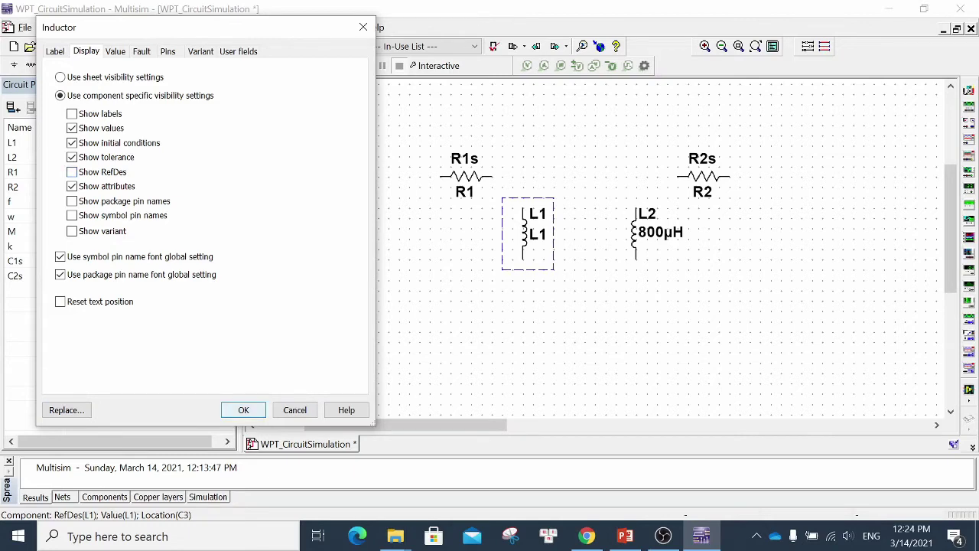
{"action": "left_click", "coordinate": [243, 409]}
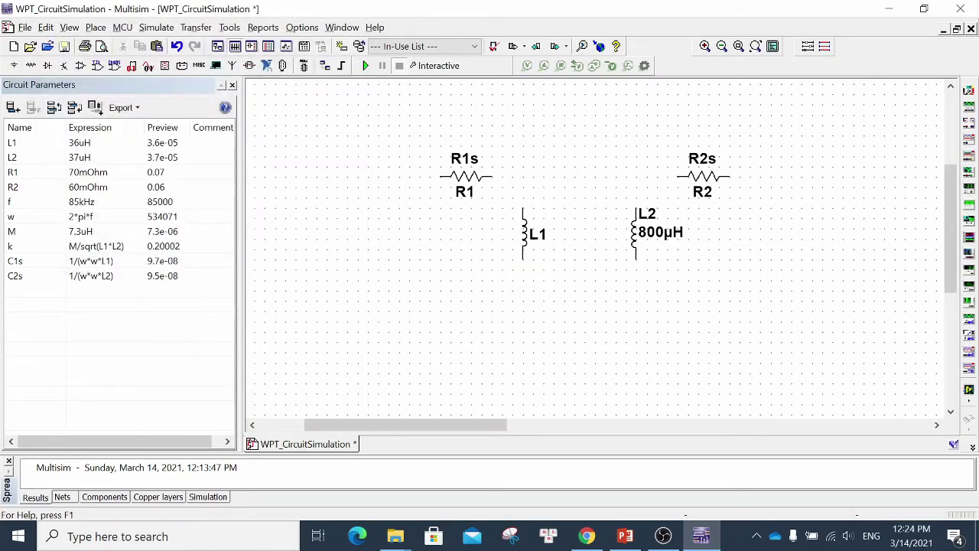
Set inductor L2's inductance to the circuit parameter L2 and hide its reference designator using component-specific visibility settings.
{"action": "left_click", "coordinate": [634, 234]}
{"action": "double_click", "coordinate": [634, 233]}
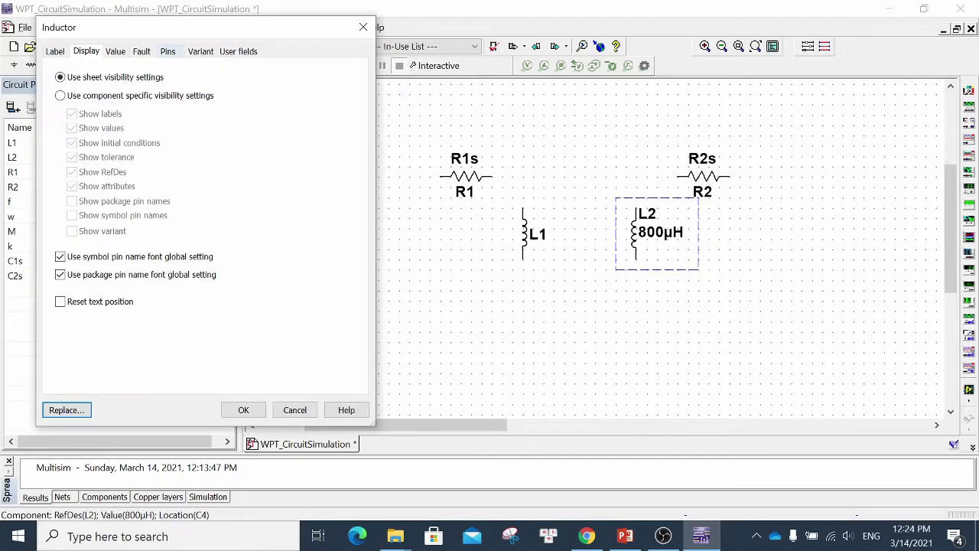
{"action": "key", "text": "ctrl+Tab"}
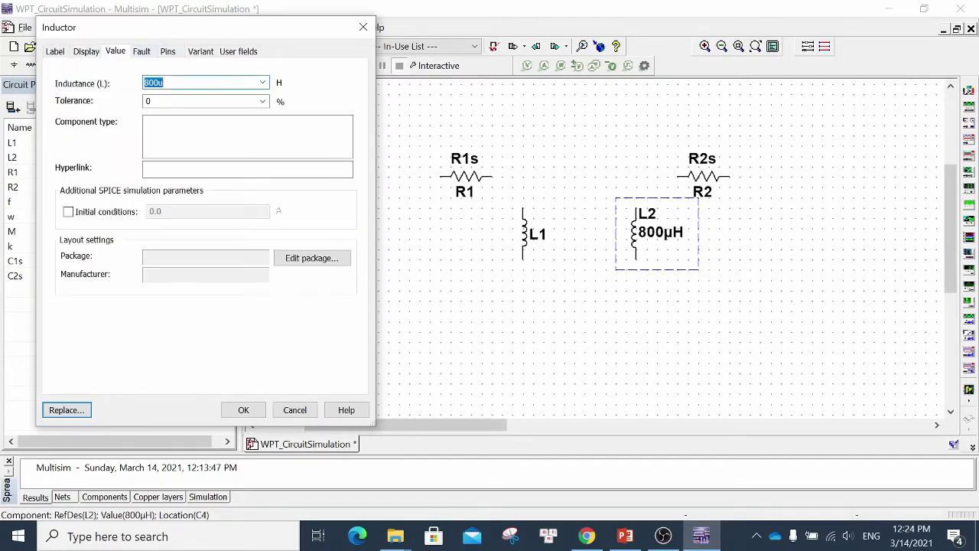
{"action": "type", "text": "L2"}
{"action": "key", "text": "ctrl+shift+Tab"}
{"action": "left_click", "coordinate": [60, 94]}
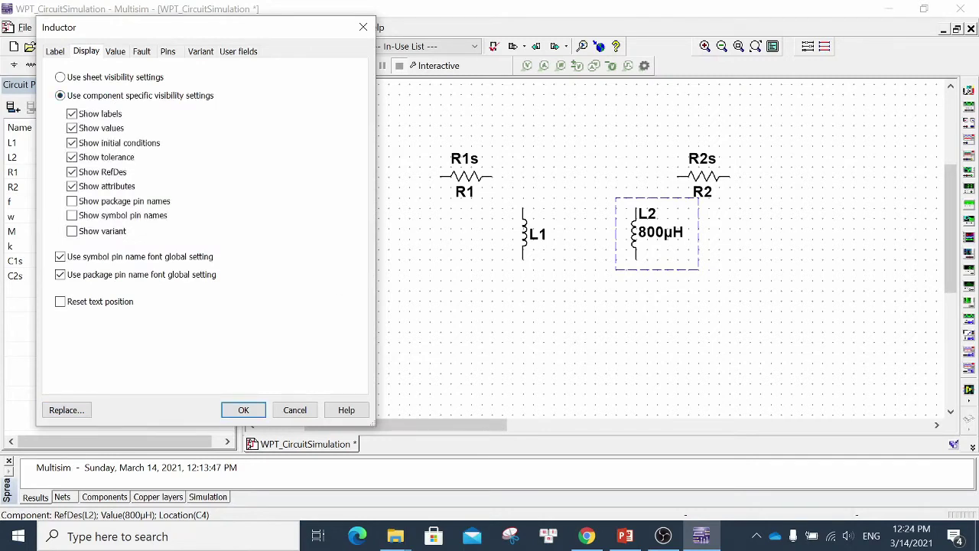
{"action": "left_click", "coordinate": [72, 171]}
{"action": "left_click", "coordinate": [243, 410]}
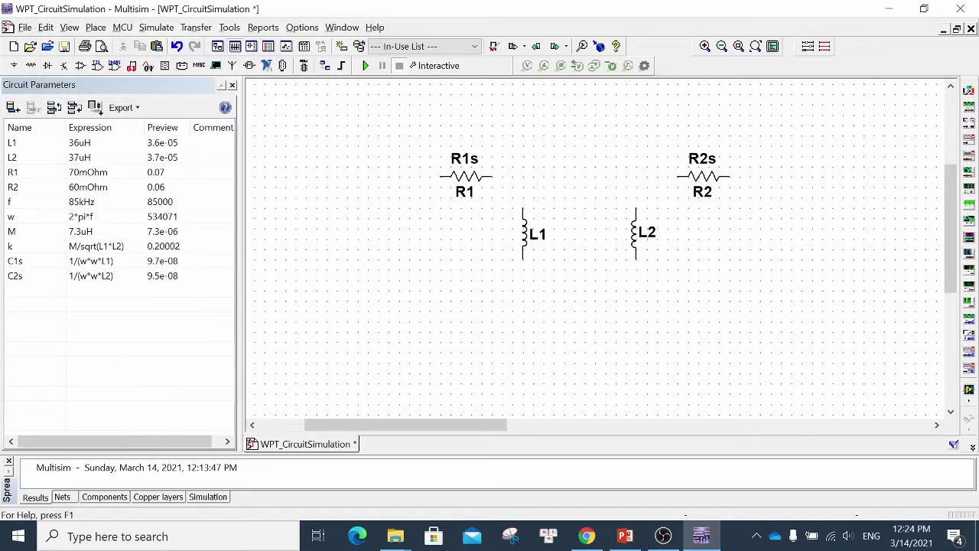
Check the series-series circuit diagram in PowerPoint and place two 1µ capacitors in Multisim, one below resistor R1s and one below R2s.
{"action": "left_click", "coordinate": [625, 535]}
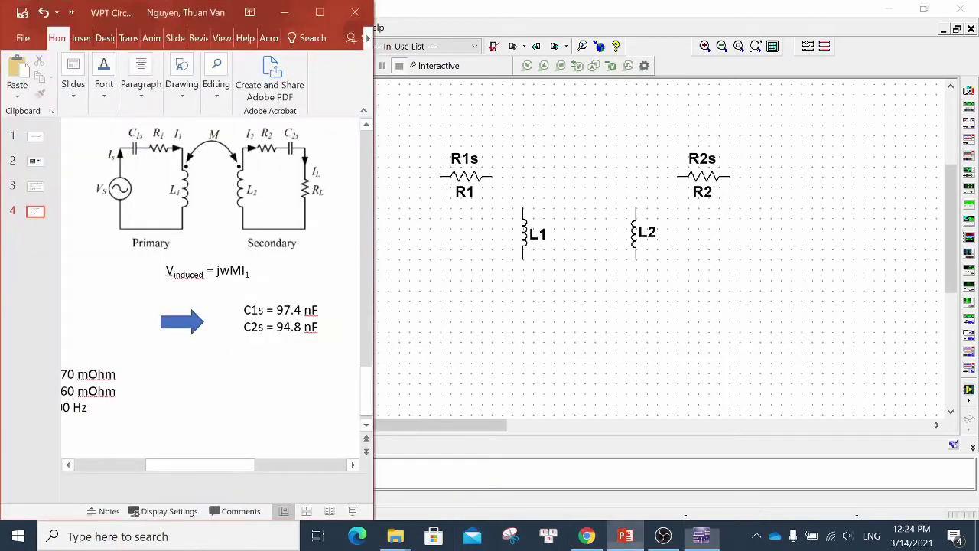
{"action": "left_click", "coordinate": [319, 12]}
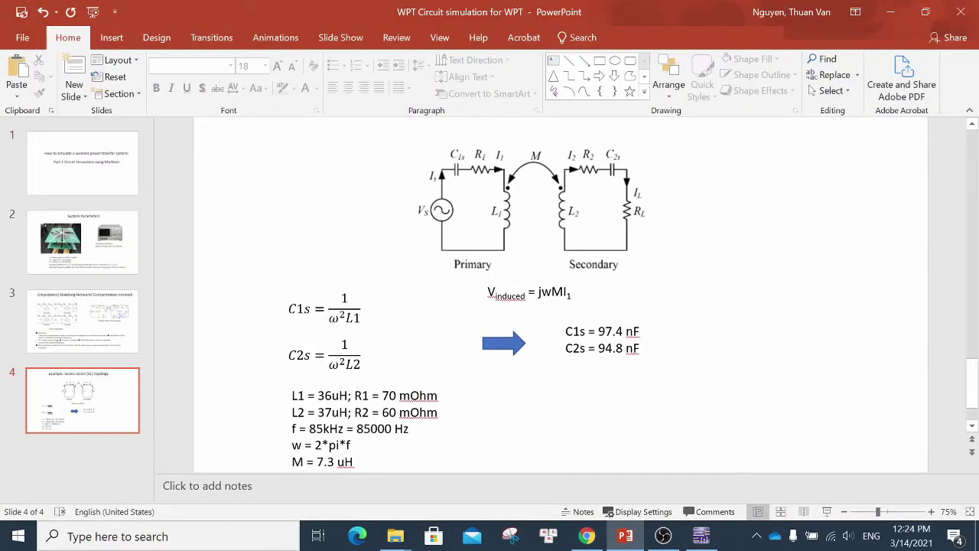
{"action": "left_click", "coordinate": [701, 535]}
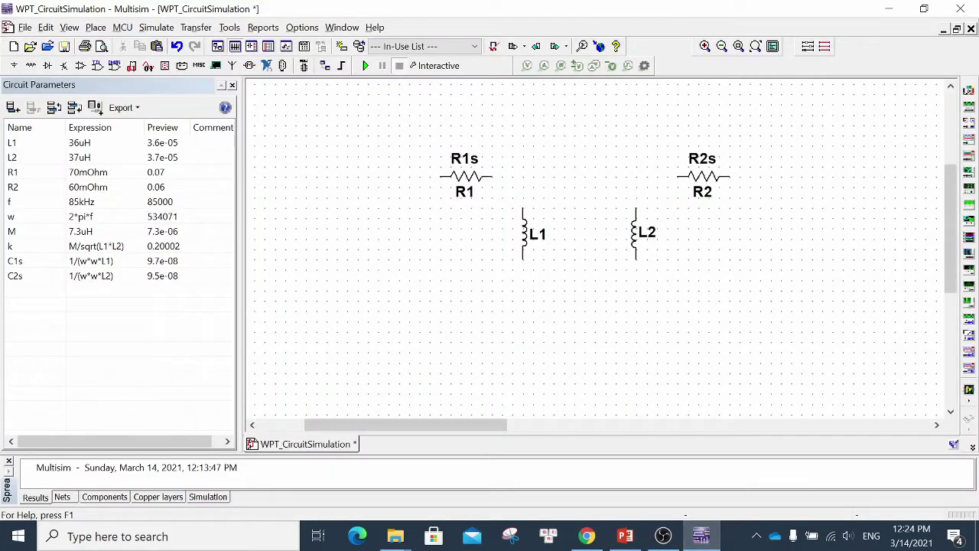
{"action": "left_click", "coordinate": [30, 65]}
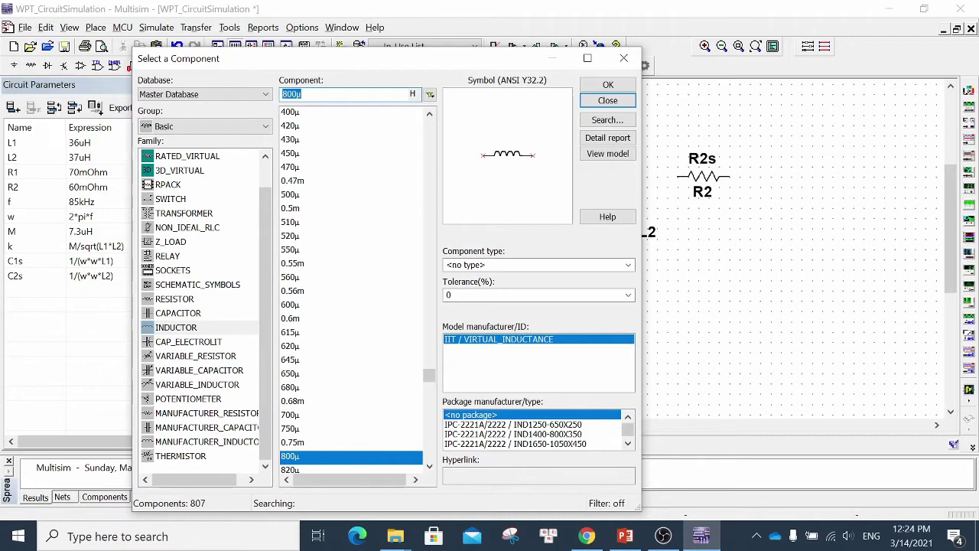
{"action": "left_click", "coordinate": [177, 313]}
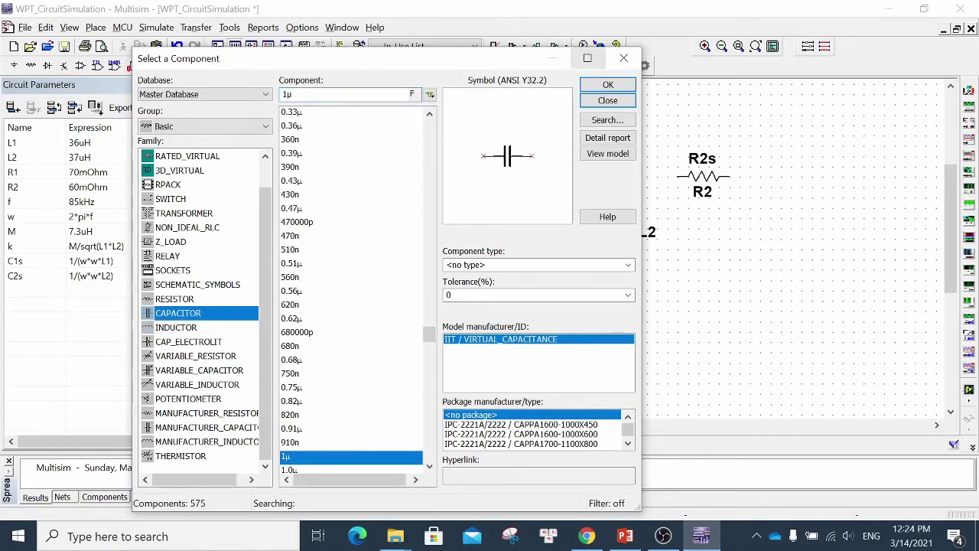
{"action": "left_click", "coordinate": [608, 84]}
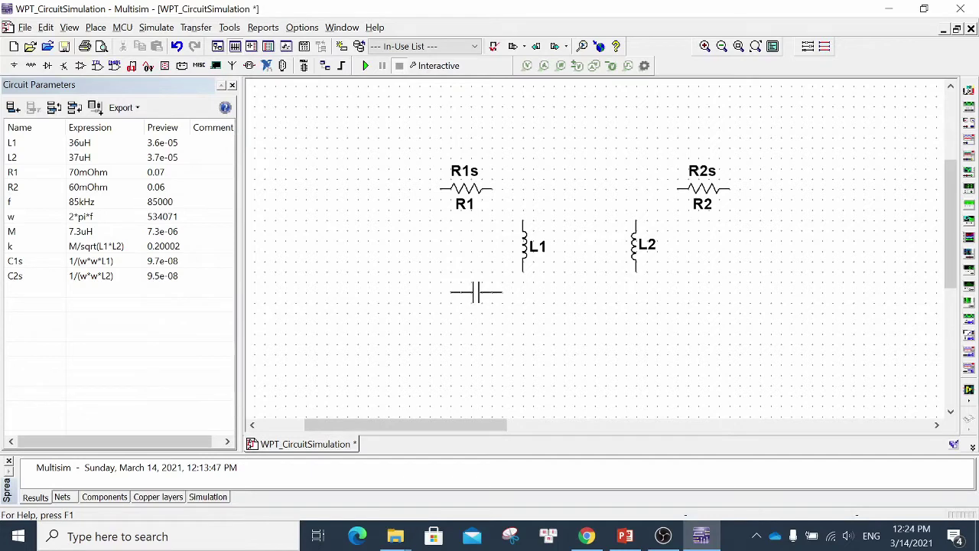
{"action": "left_click", "coordinate": [476, 291]}
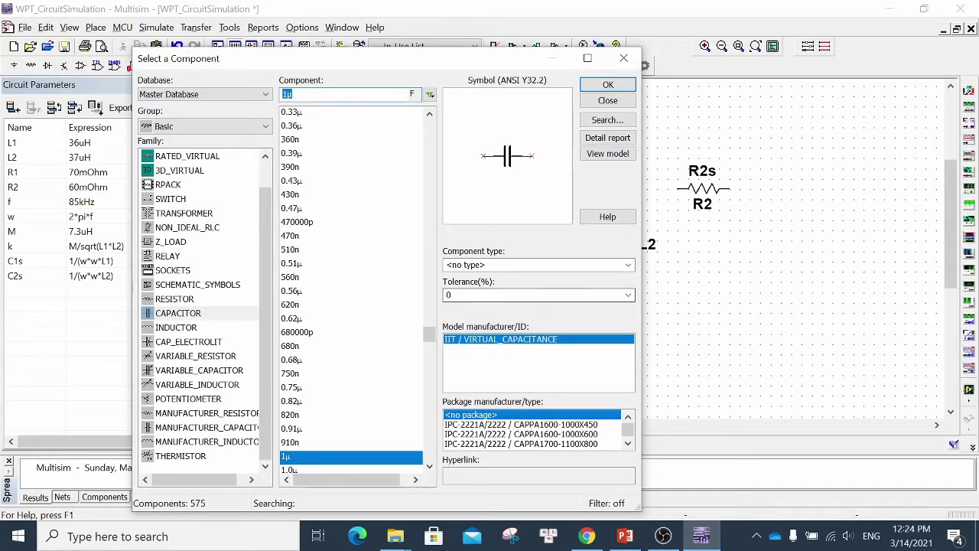
{"action": "left_click", "coordinate": [607, 84]}
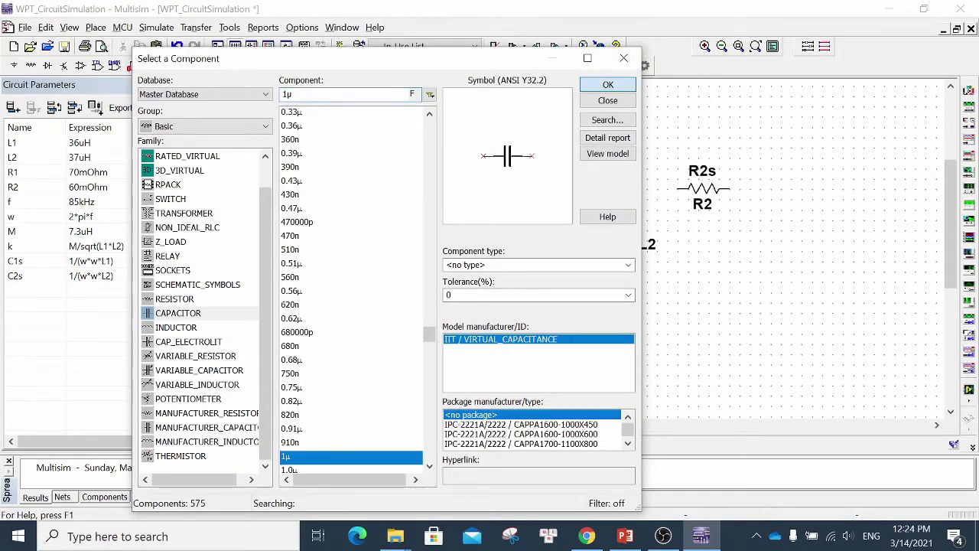
{"action": "key", "text": "Return"}
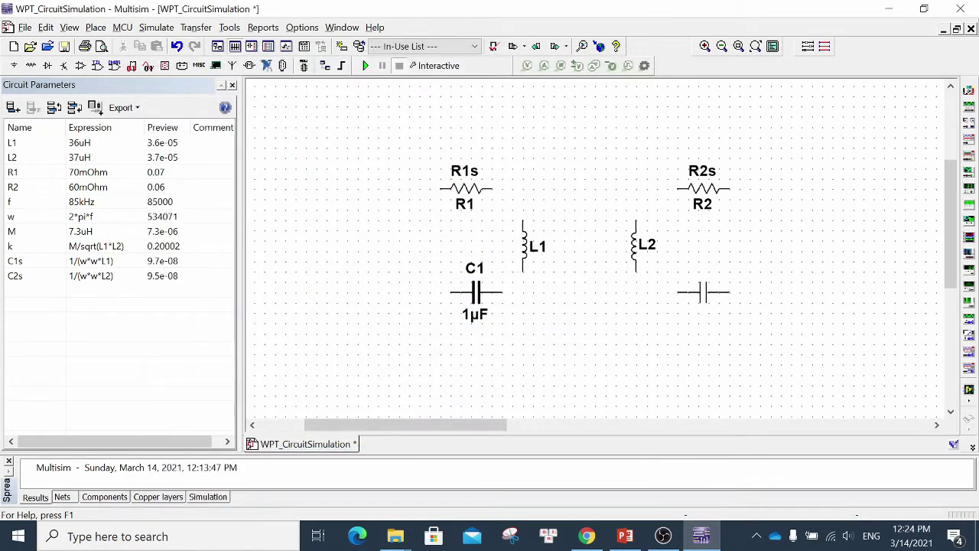
{"action": "left_click", "coordinate": [704, 291]}
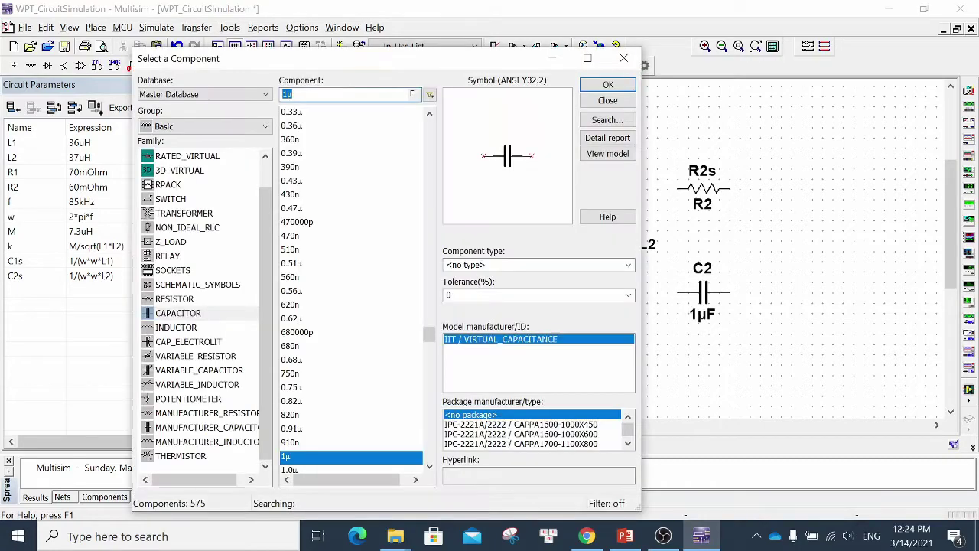
{"action": "left_click", "coordinate": [608, 100]}
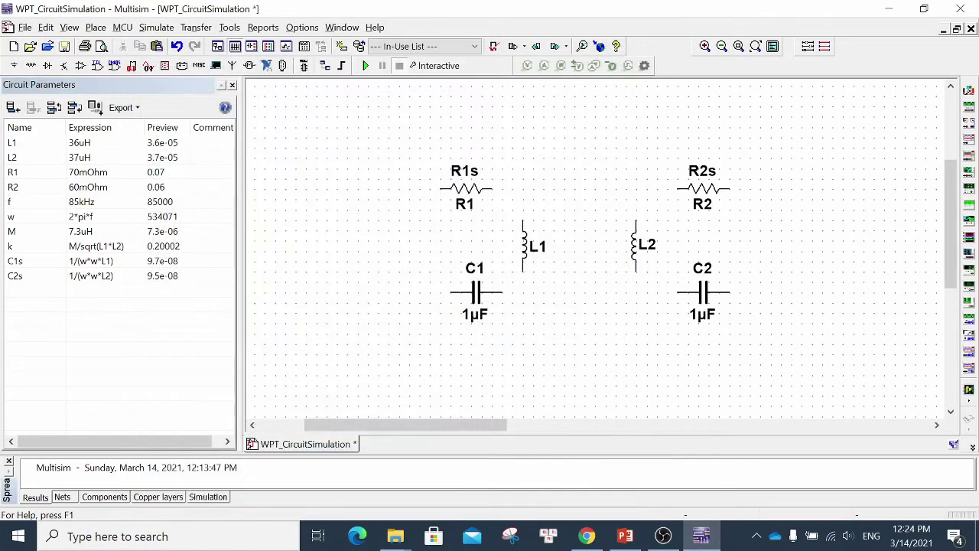
Set capacitor C1's capacitance to the circuit parameter C1s and hide its reference designator using component-specific visibility settings.
{"action": "double_click", "coordinate": [474, 291]}
{"action": "left_click_drag", "start_coordinate": [260, 34], "coordinate": [601, 22]}
{"action": "left_click", "coordinate": [463, 37]}
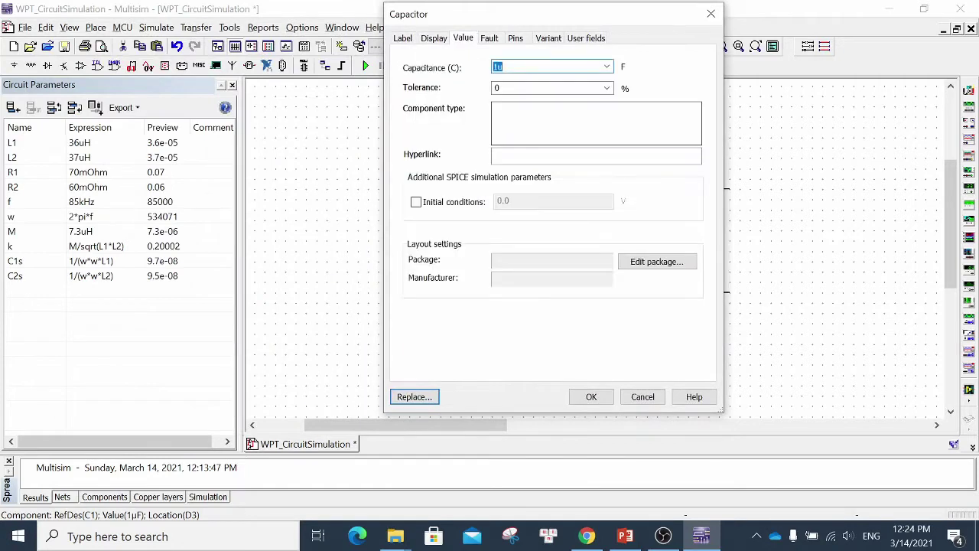
{"action": "type", "text": "C1s"}
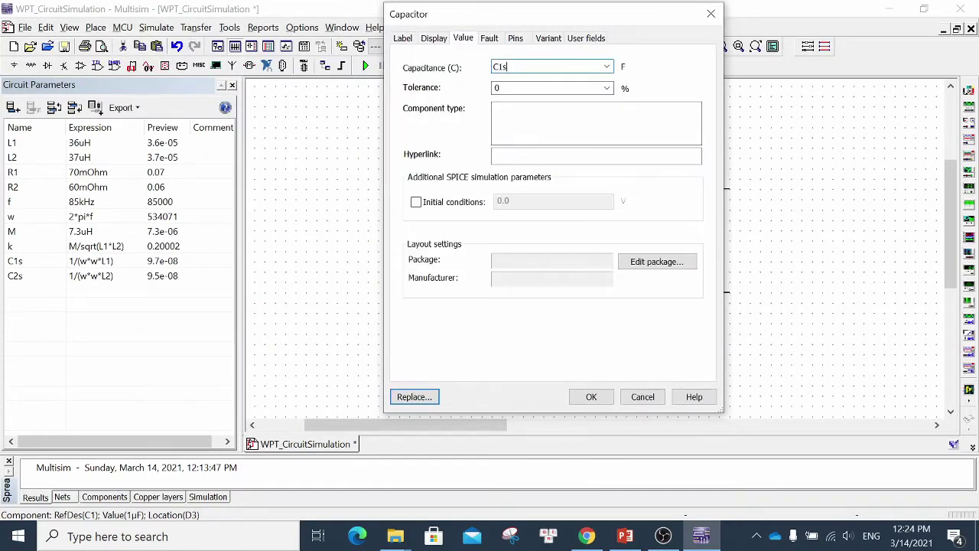
{"action": "left_click", "coordinate": [433, 37]}
{"action": "left_click", "coordinate": [408, 82]}
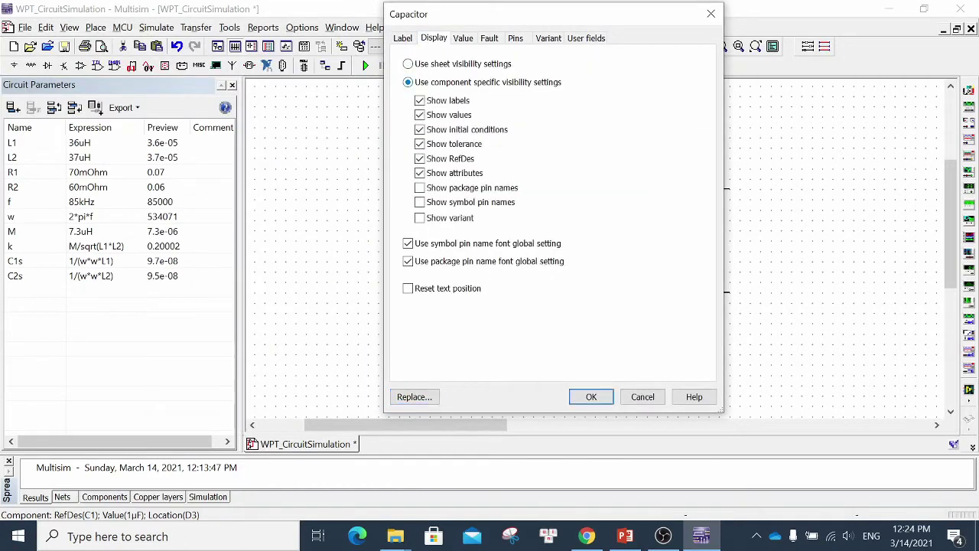
{"action": "left_click", "coordinate": [419, 158]}
{"action": "left_click_drag", "start_coordinate": [532, 20], "coordinate": [221, 42]}
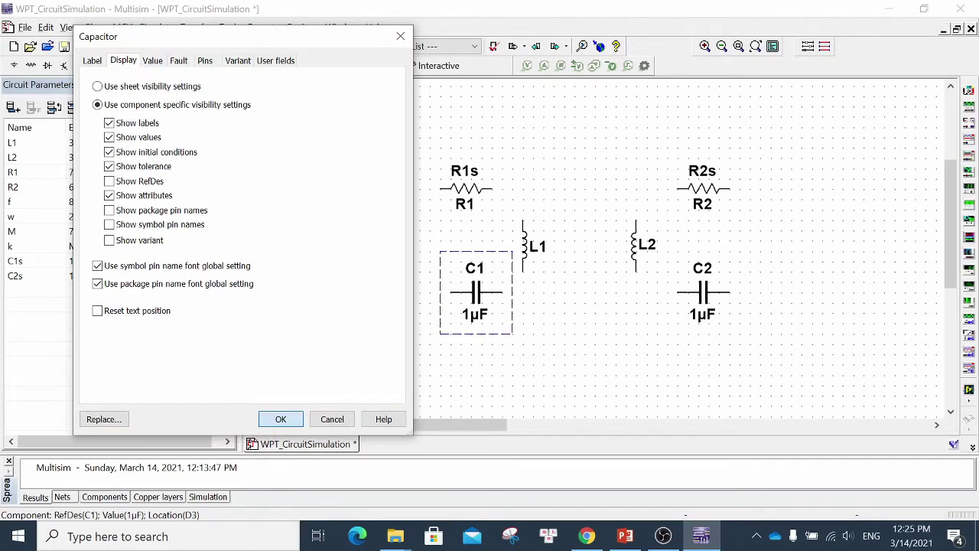
{"action": "left_click", "coordinate": [281, 419]}
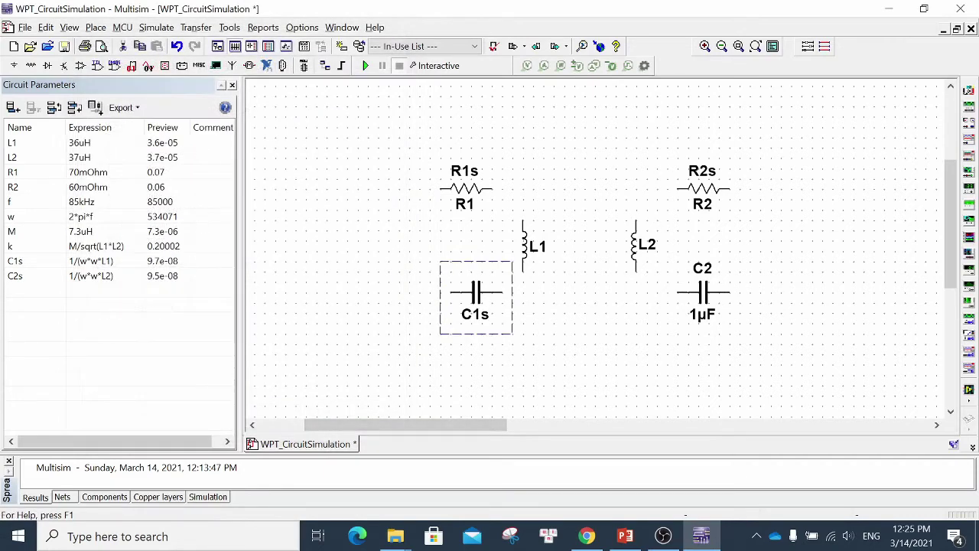
Set capacitor C2's capacitance to the circuit parameter C2s and hide its reference designator using component-specific visibility settings.
{"action": "double_click", "coordinate": [702, 292]}
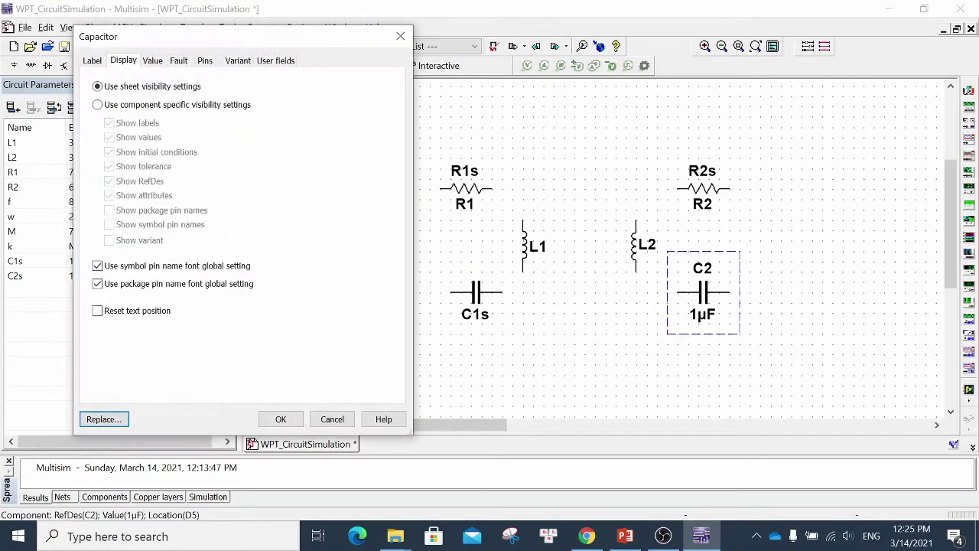
{"action": "left_click", "coordinate": [152, 61]}
{"action": "type", "text": "C"}
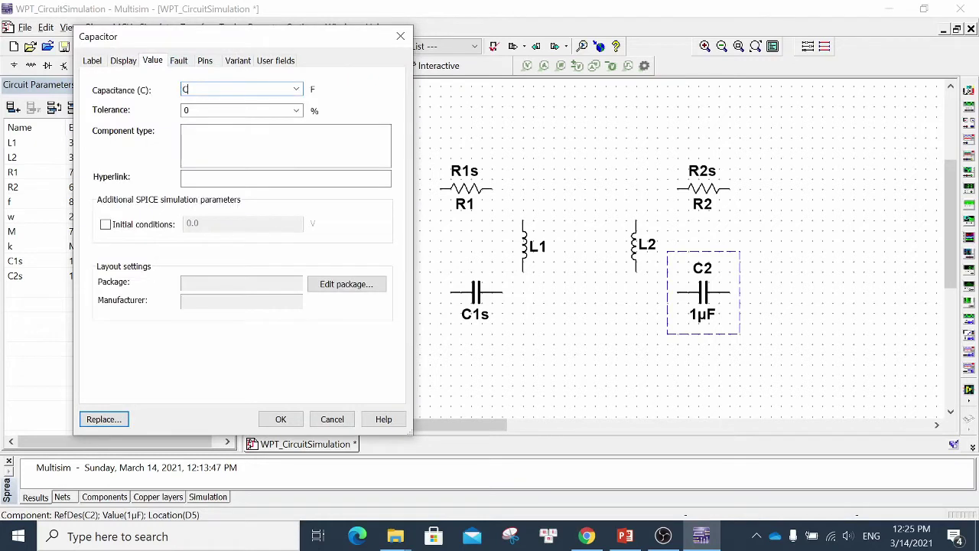
{"action": "type", "text": "2s"}
{"action": "key", "text": "ctrl+shift+Tab"}
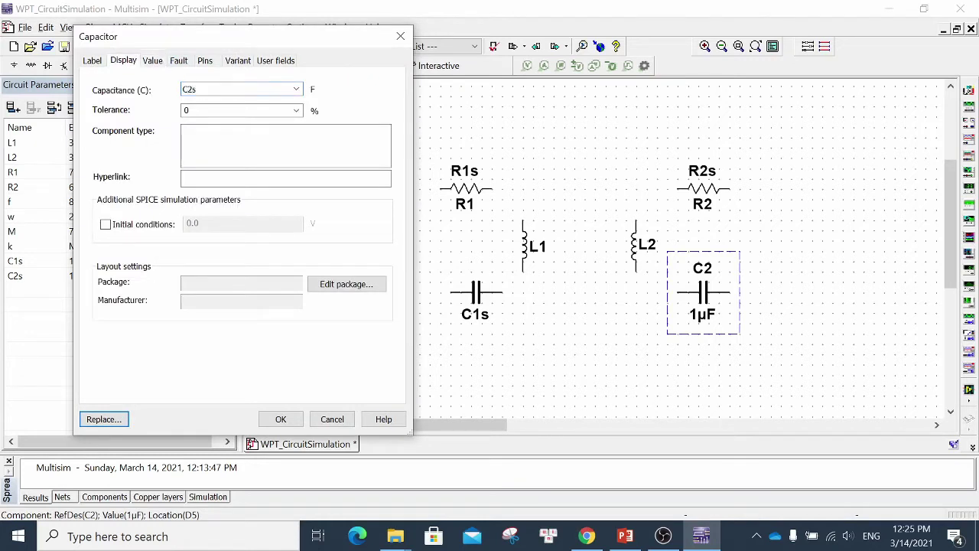
{"action": "left_click", "coordinate": [97, 104]}
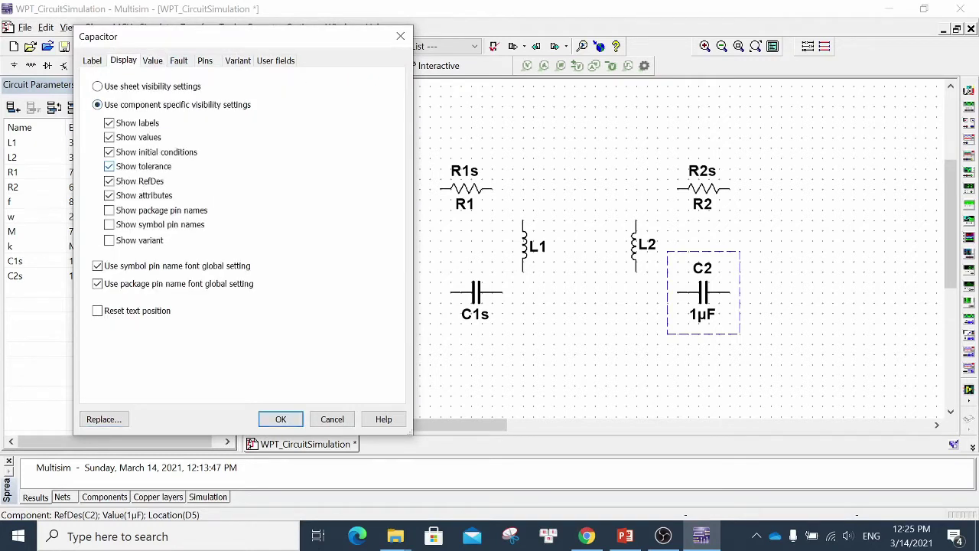
{"action": "key", "text": "Return"}
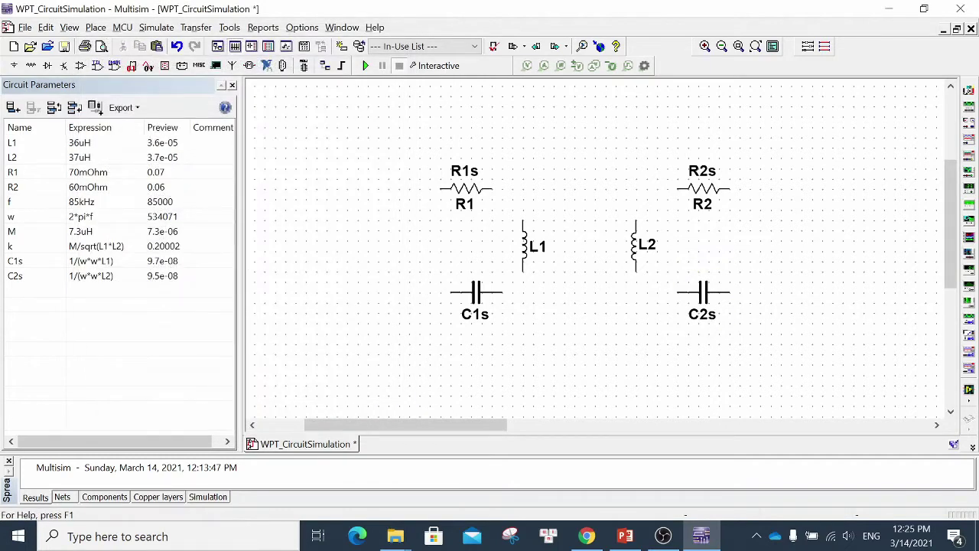
Consult the circuit diagram in PowerPoint for the load, and place a vertical copy of resistor R1s in Multisim on the secondary side beyond L2.
{"action": "left_click", "coordinate": [625, 535]}
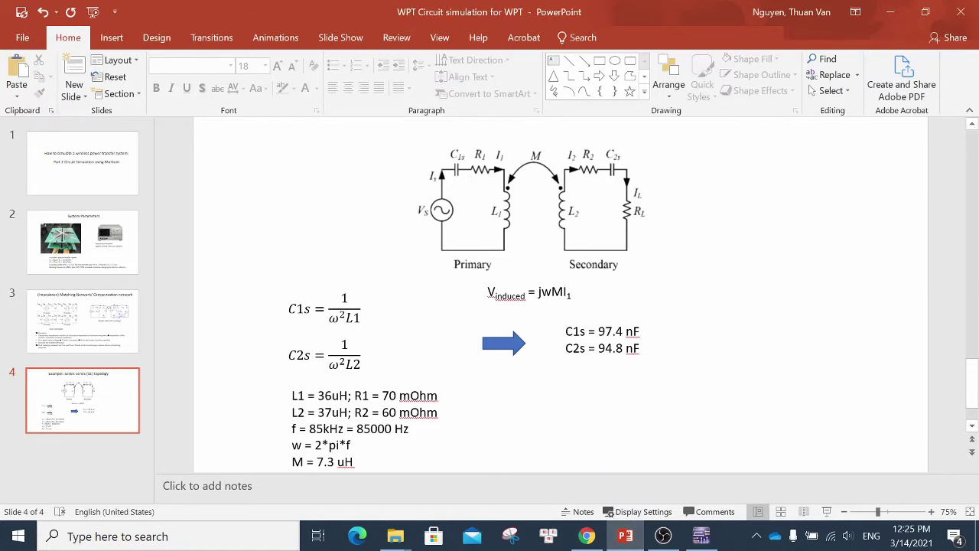
{"action": "left_click", "coordinate": [525, 197]}
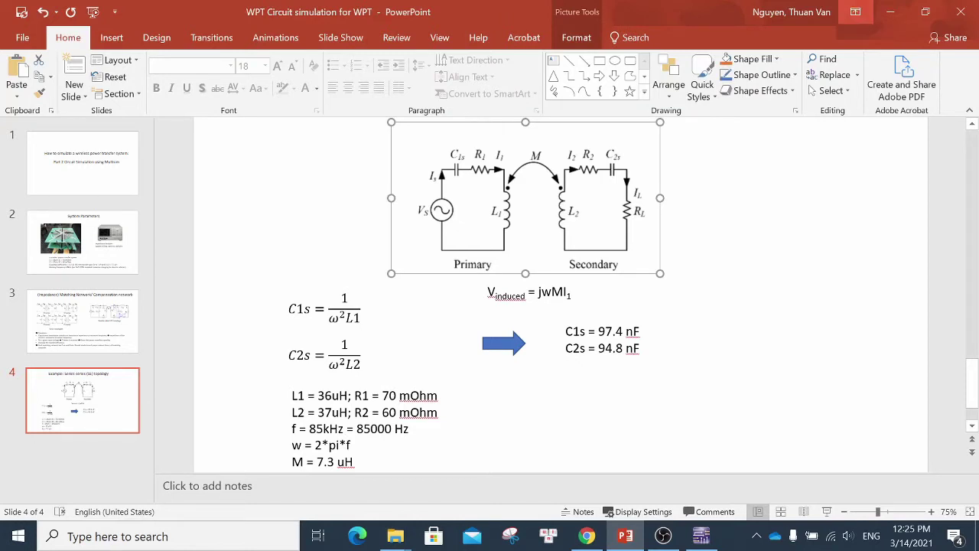
{"action": "left_click", "coordinate": [890, 12]}
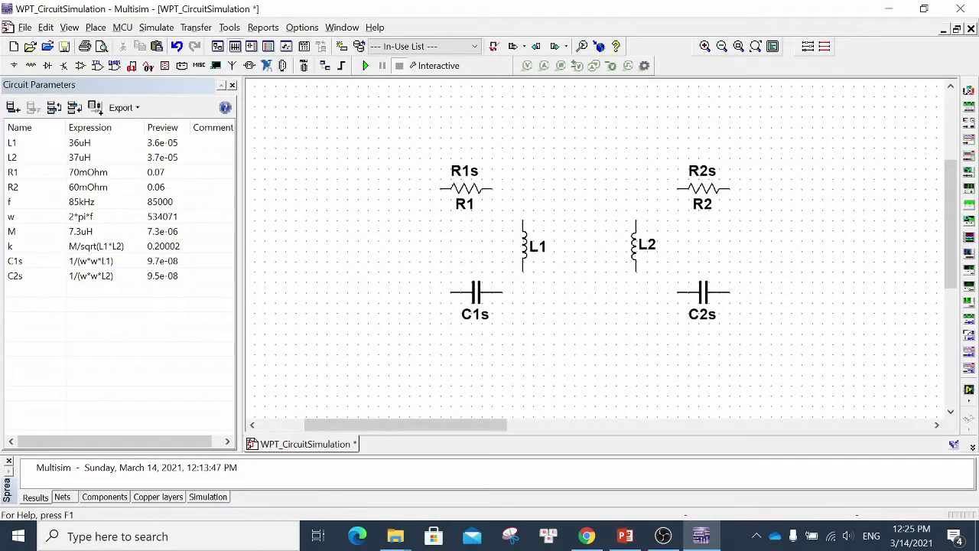
{"action": "left_click", "coordinate": [465, 188]}
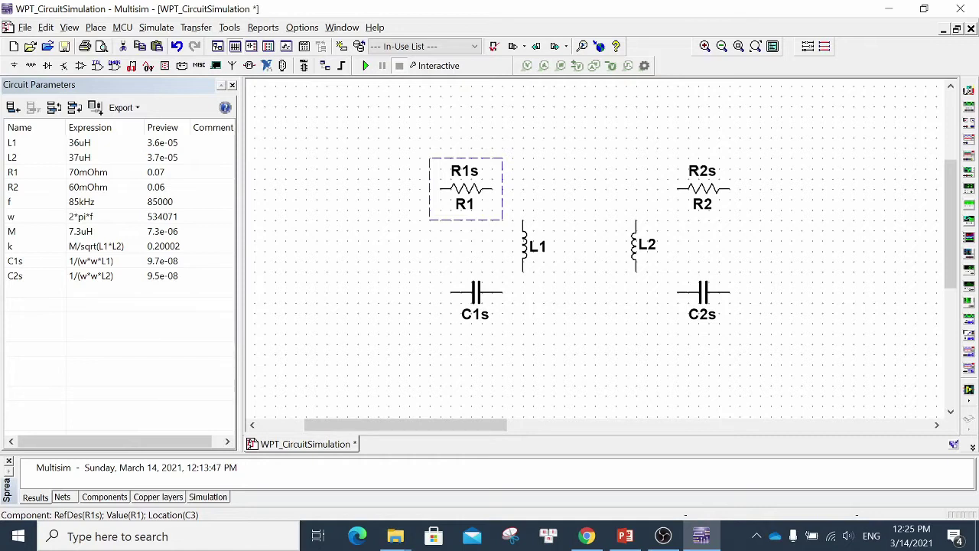
{"action": "key", "text": "Escape"}
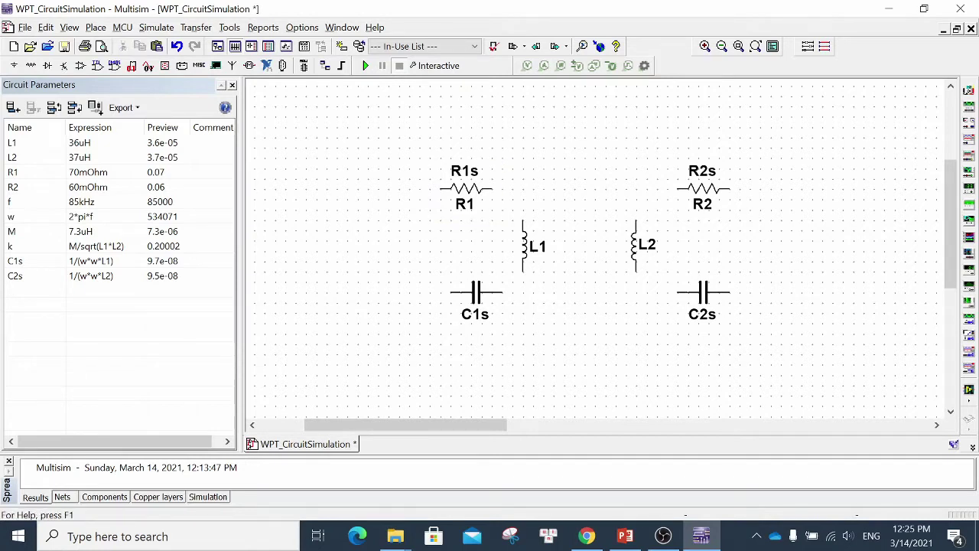
{"action": "key", "text": "ctrl+v"}
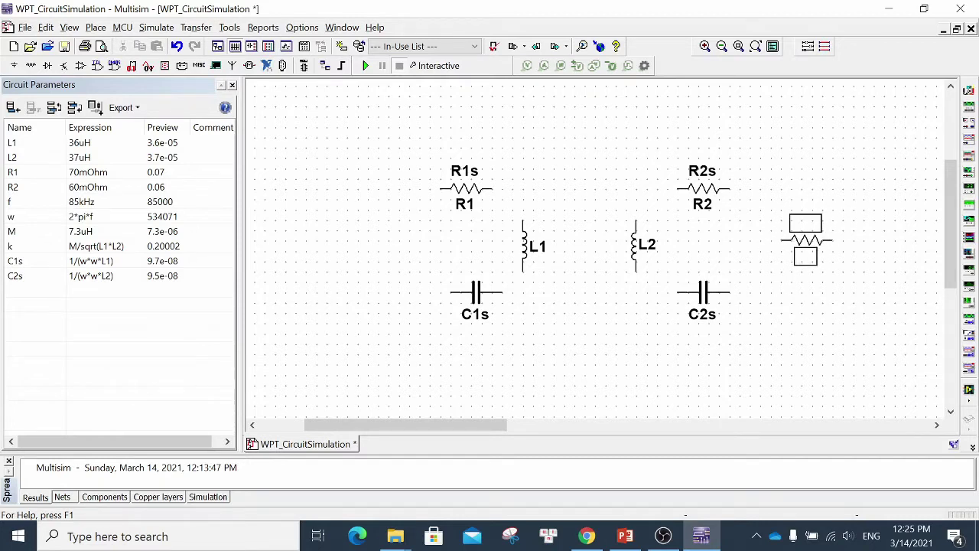
{"action": "key", "text": "ctrl+r"}
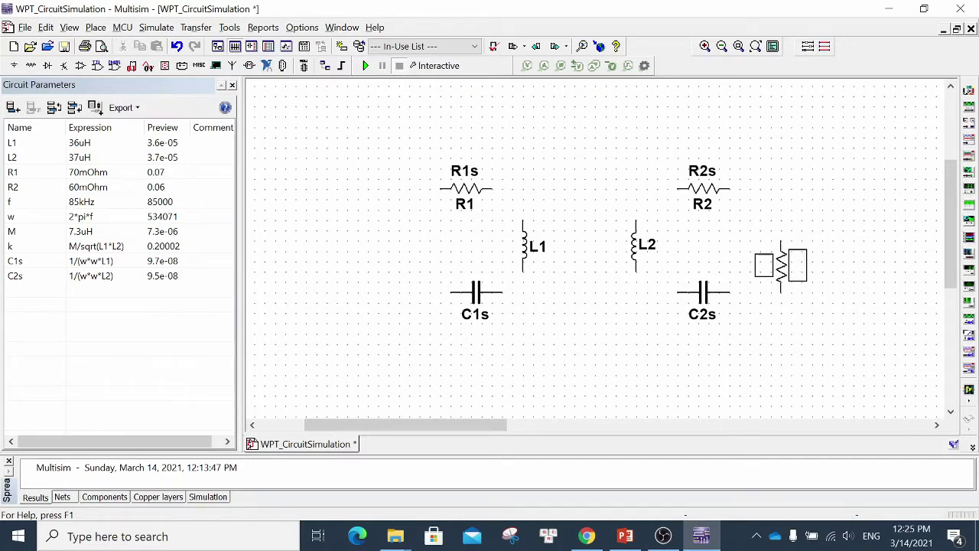
{"action": "left_click", "coordinate": [780, 245]}
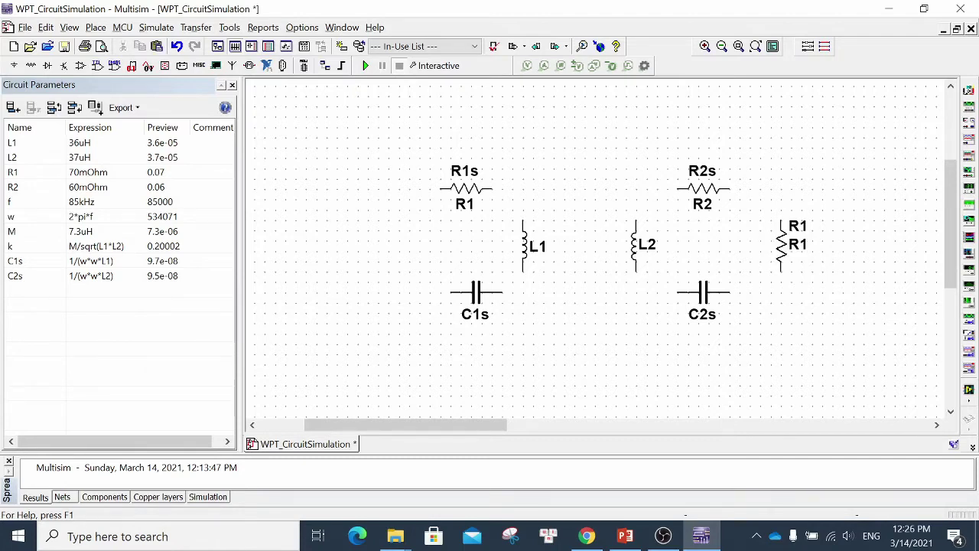
Change the reference designator of the copied vertical resistor to RL.
{"action": "double_click", "coordinate": [780, 244]}
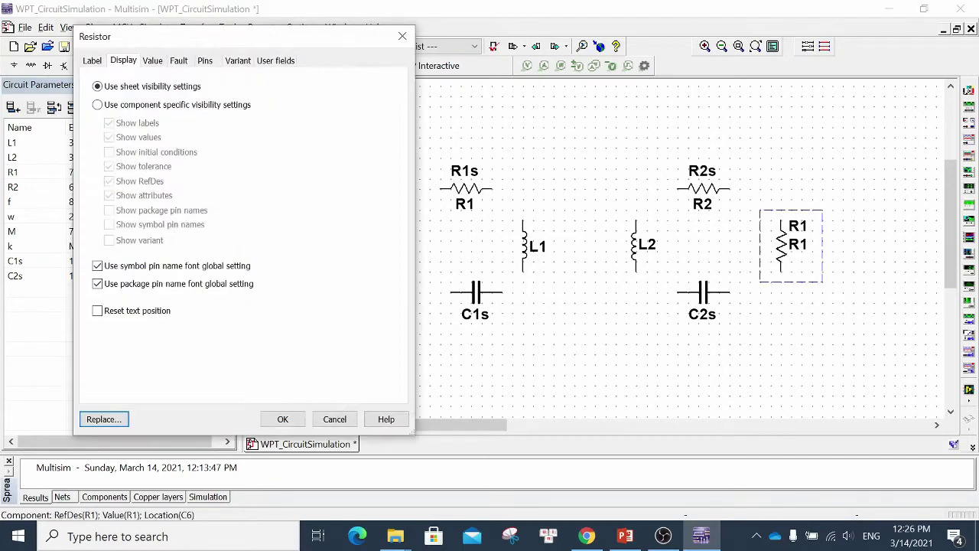
{"action": "left_click_drag", "start_coordinate": [229, 36], "coordinate": [483, 19]}
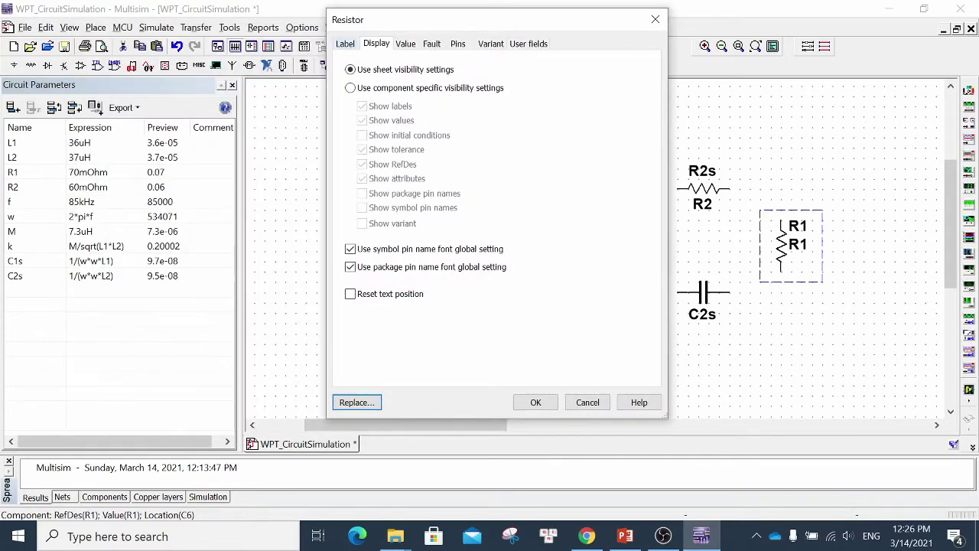
{"action": "left_click", "coordinate": [345, 43]}
{"action": "left_click", "coordinate": [383, 85]}
{"action": "double_click", "coordinate": [355, 85]}
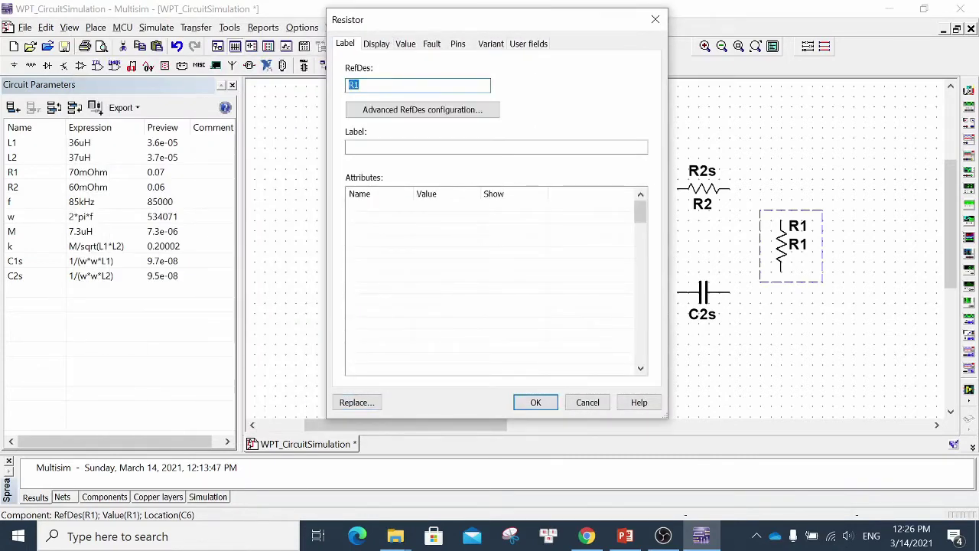
{"action": "type", "text": "RL"}
Set the load resistor's resistance to the parameter name RL and accept the still undefined expression.
{"action": "key", "text": "ctrl+Tab"}
{"action": "key", "text": "ctrl+Tab"}
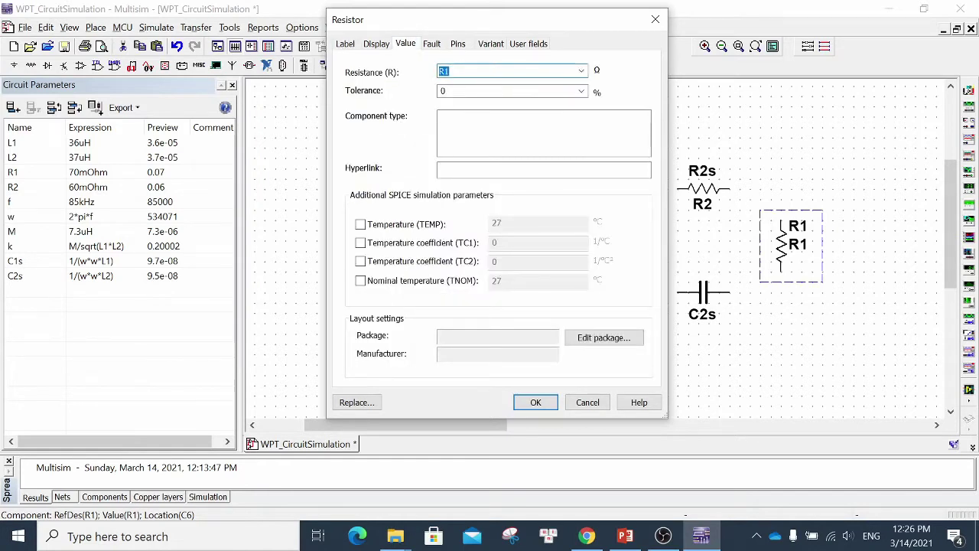
{"action": "type", "text": "R1"}
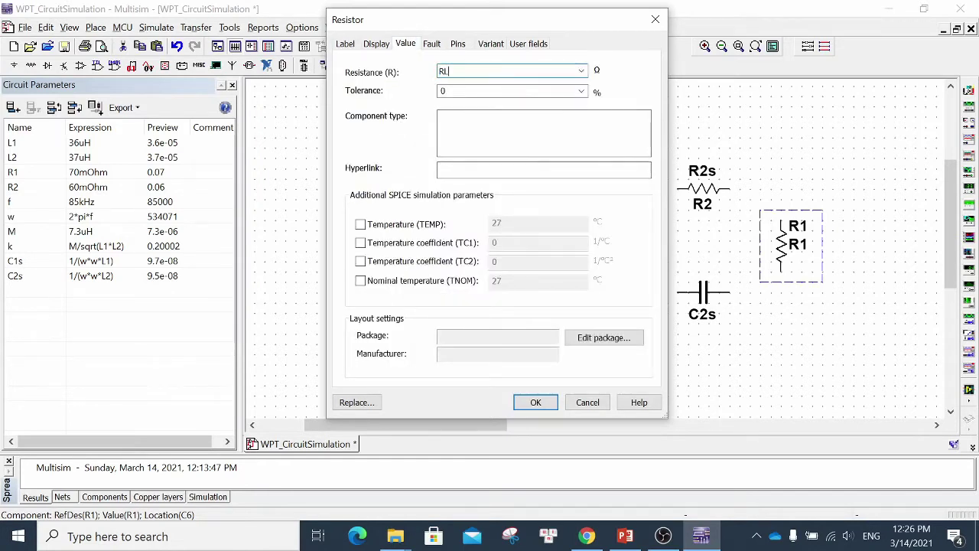
{"action": "key", "text": "Return"}
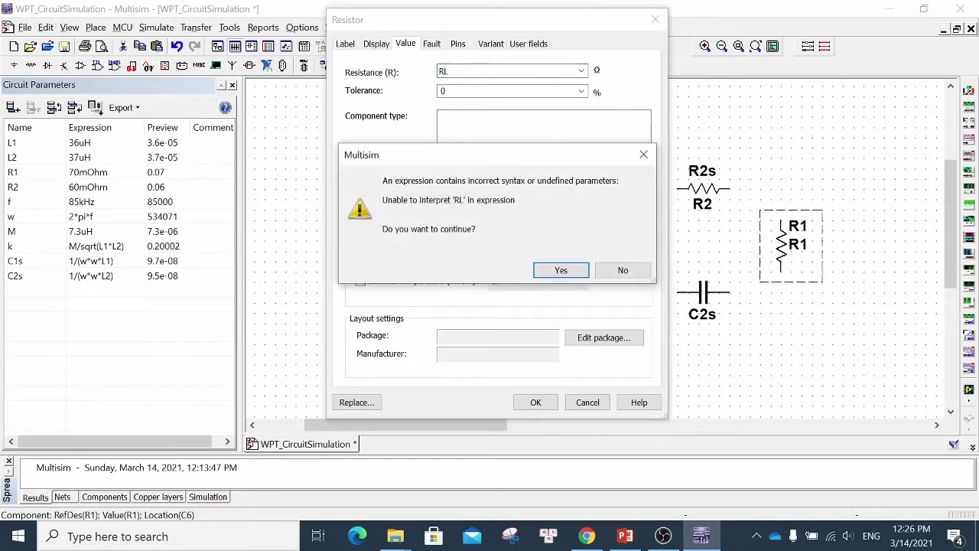
{"action": "left_click_drag", "start_coordinate": [393, 180], "coordinate": [618, 181]}
{"action": "left_click", "coordinate": [502, 180]}
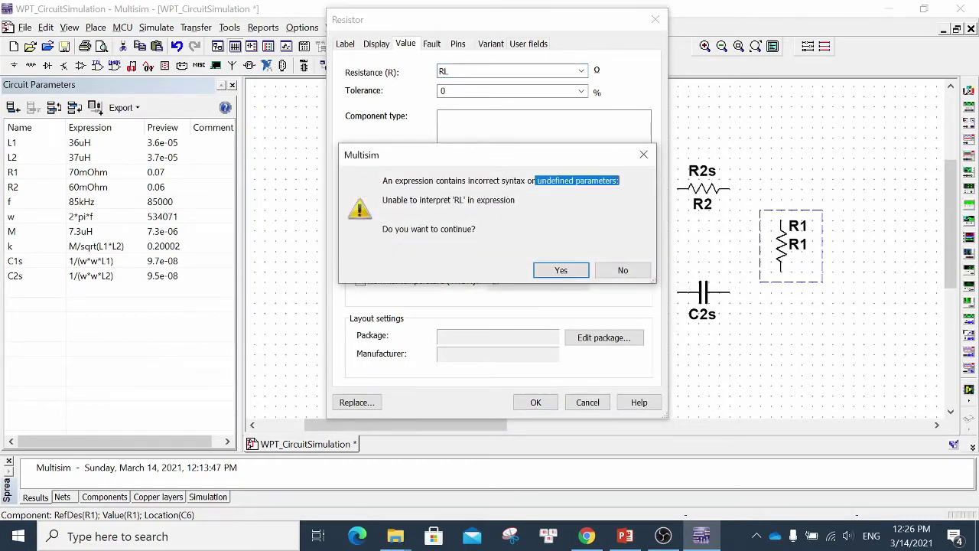
{"action": "left_click", "coordinate": [619, 181]}
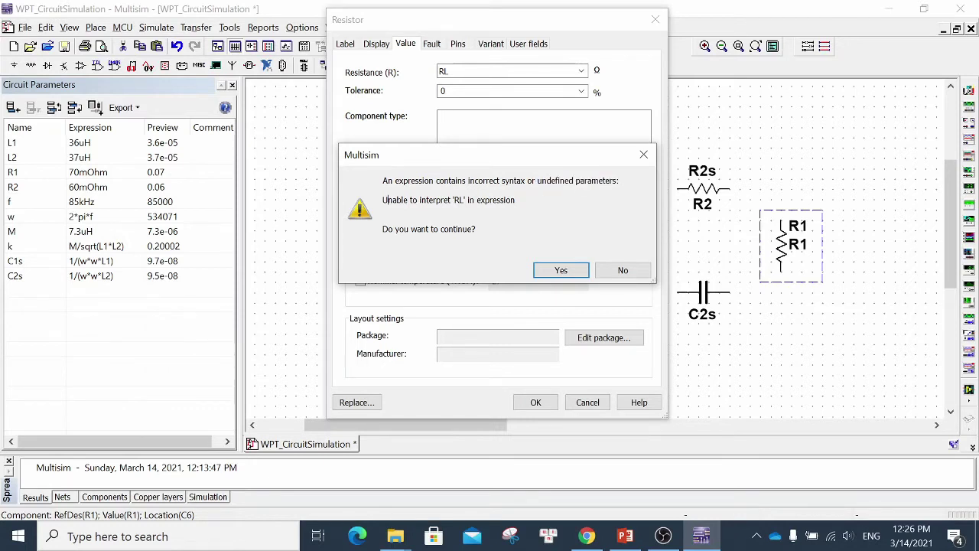
{"action": "left_click_drag", "start_coordinate": [385, 200], "coordinate": [468, 199]}
{"action": "left_click_drag", "start_coordinate": [387, 200], "coordinate": [513, 199]}
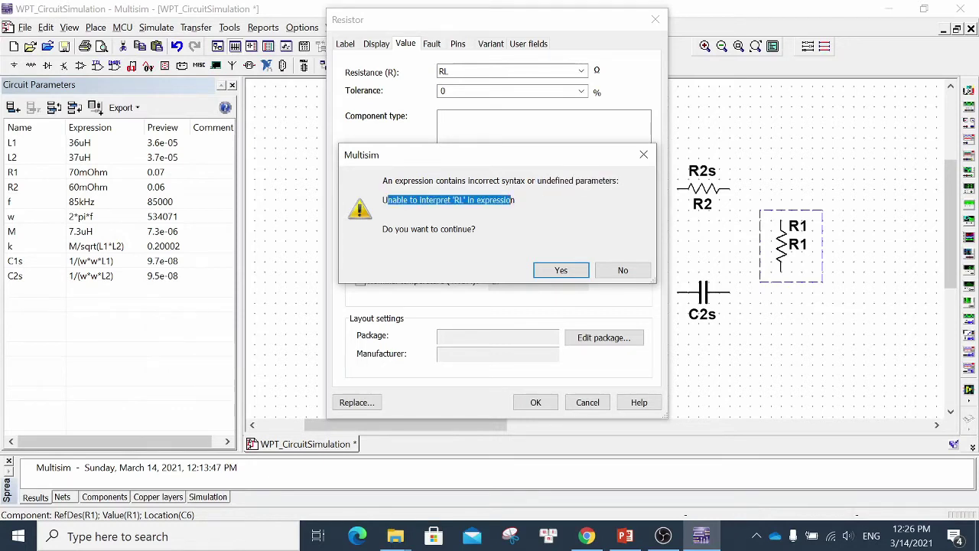
{"action": "left_click", "coordinate": [513, 199]}
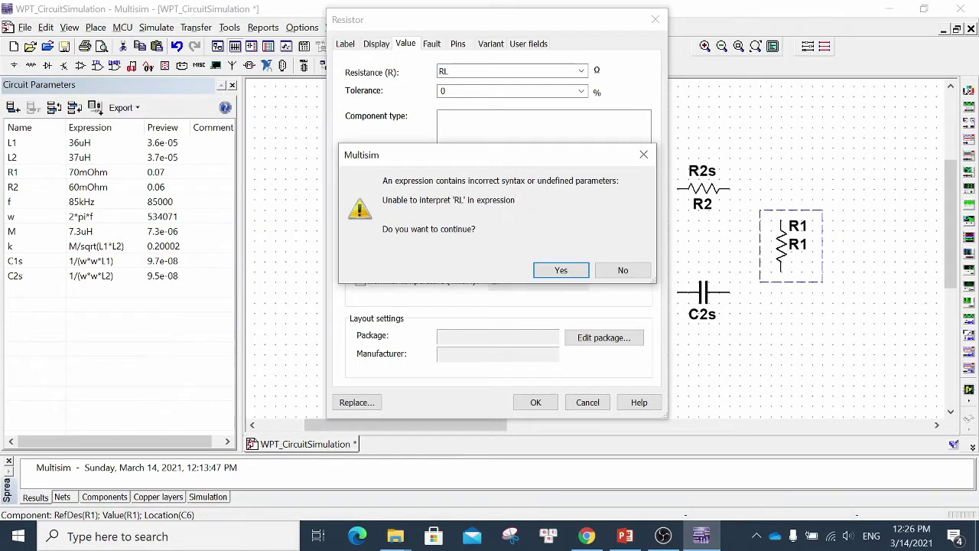
{"action": "left_click_drag", "start_coordinate": [489, 155], "coordinate": [550, 135]}
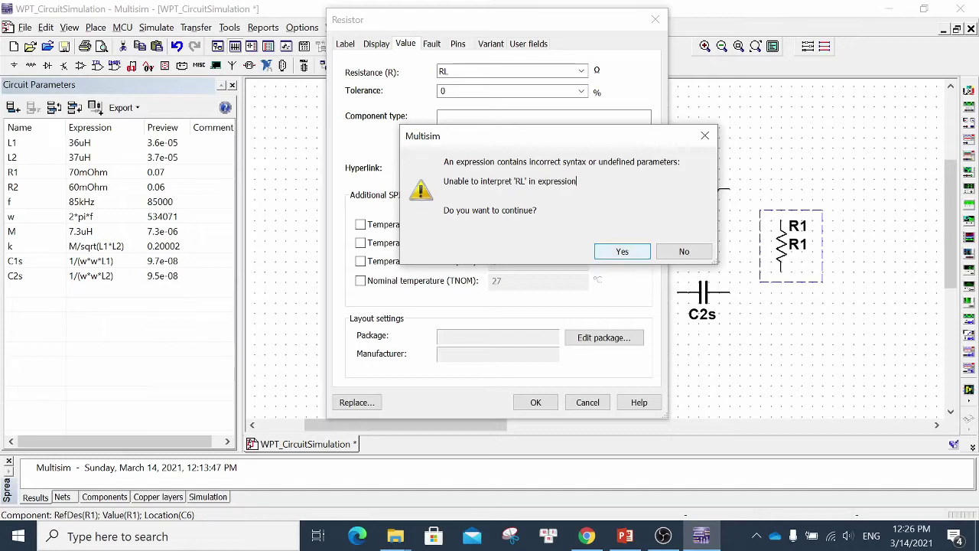
{"action": "left_click", "coordinate": [622, 251]}
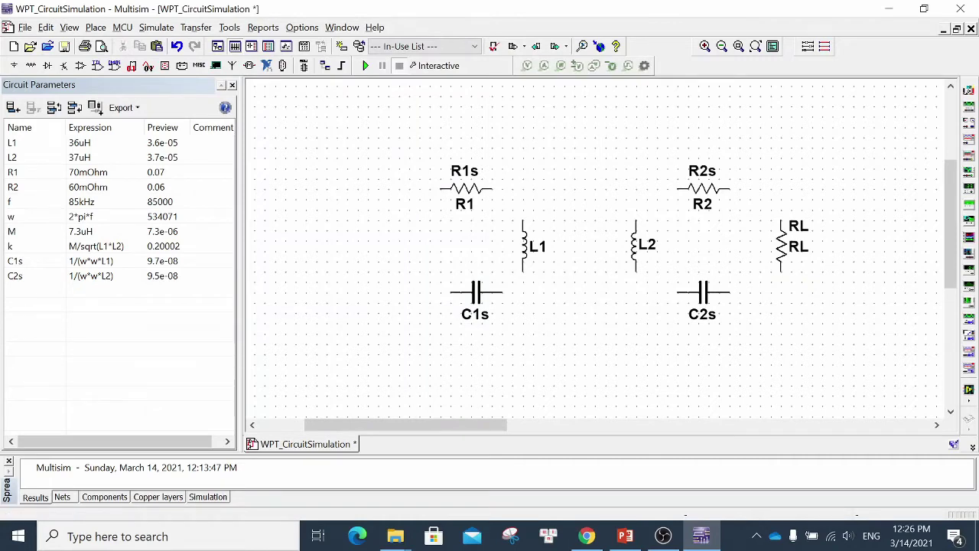
Hide the load resistor's reference designator using component-specific visibility settings, and again accept the RL expression.
{"action": "double_click", "coordinate": [781, 245]}
{"action": "key", "text": "ctrl+m"}
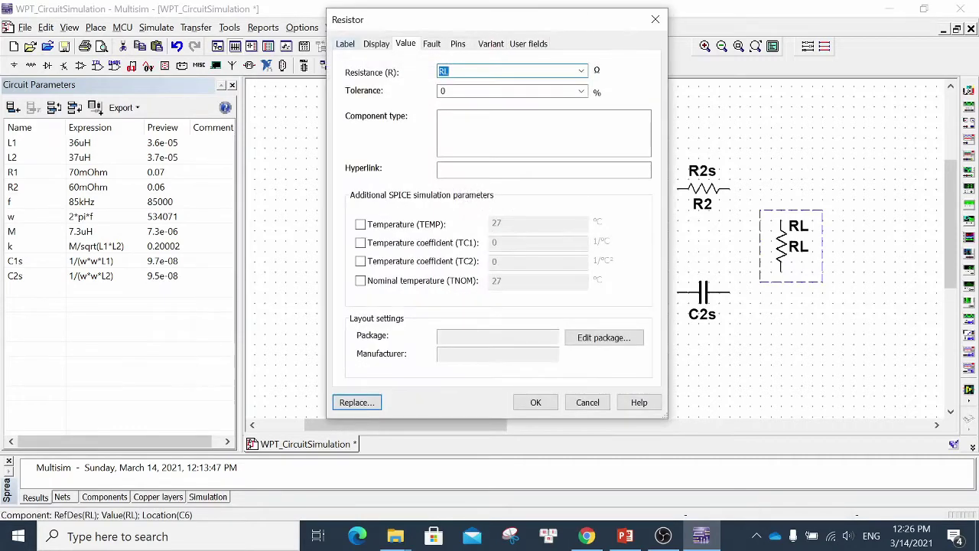
{"action": "left_click", "coordinate": [375, 44]}
{"action": "left_click", "coordinate": [350, 87]}
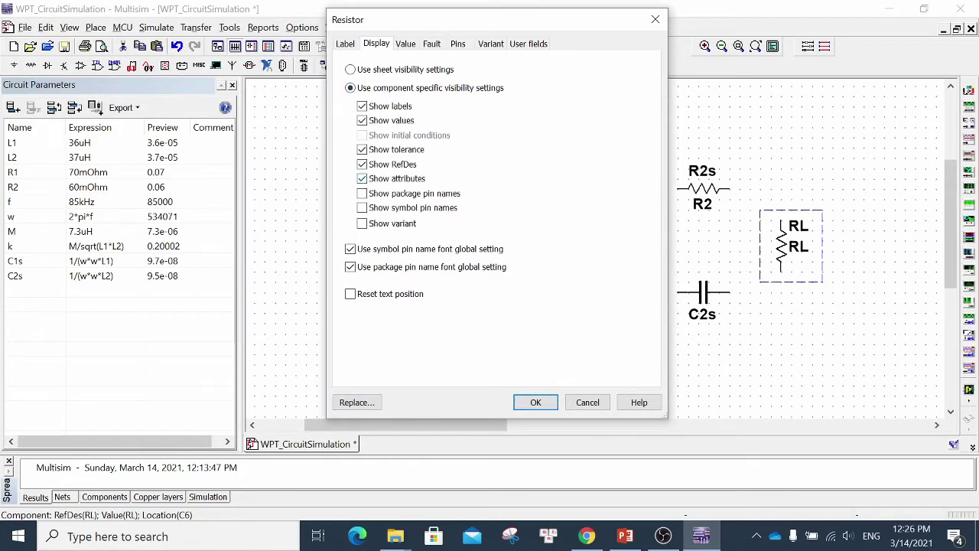
{"action": "left_click", "coordinate": [362, 164]}
{"action": "left_click", "coordinate": [535, 401]}
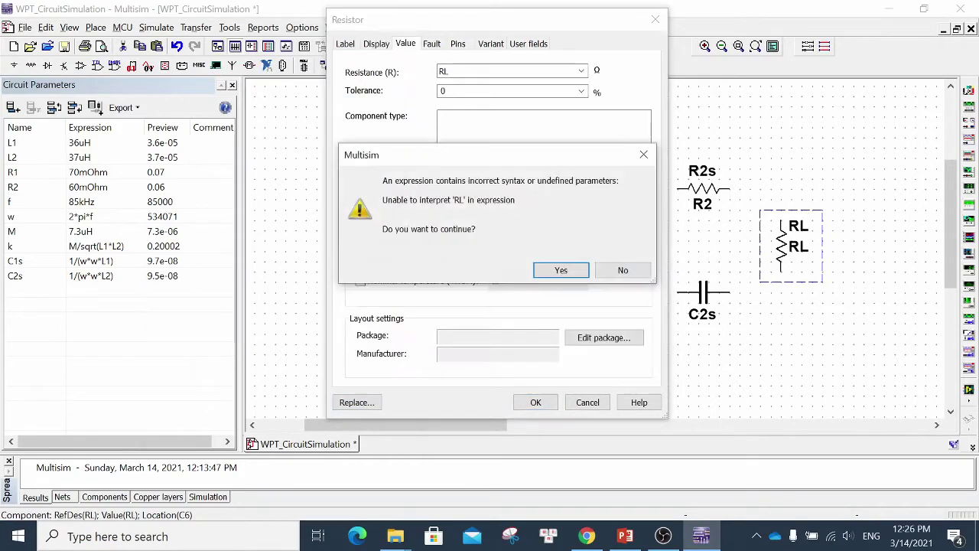
{"action": "key", "text": "Return"}
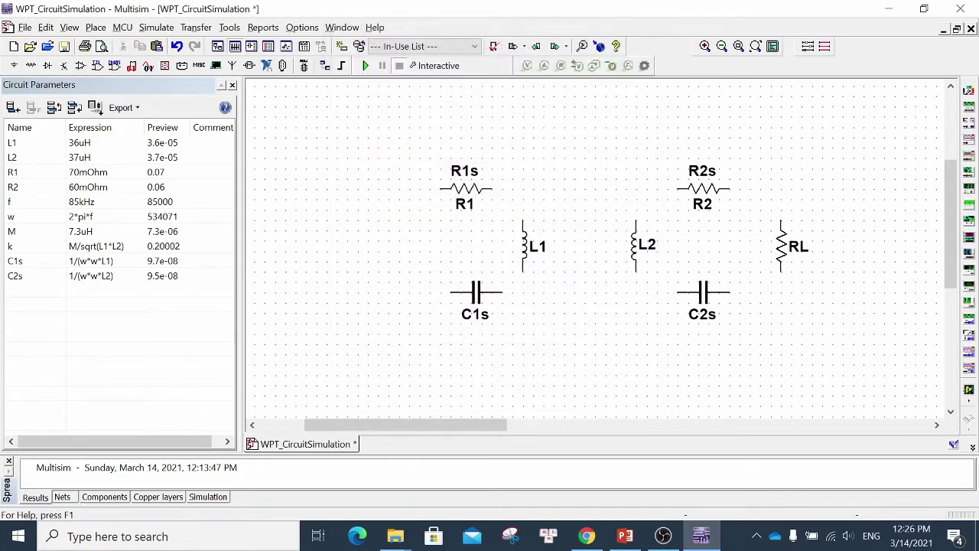
Add a circuit parameter named RL with the expression 50.
{"action": "left_click", "coordinate": [13, 107]}
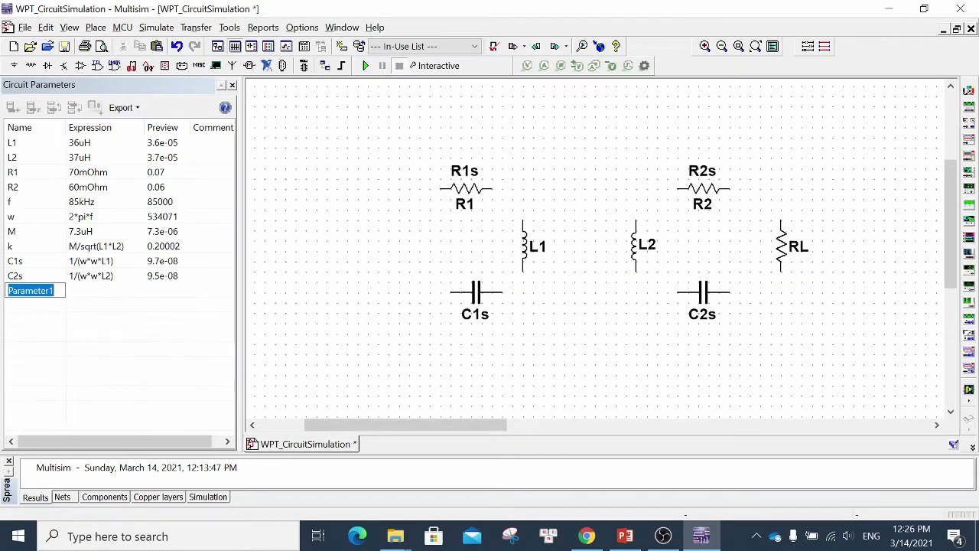
{"action": "type", "text": "RL"}
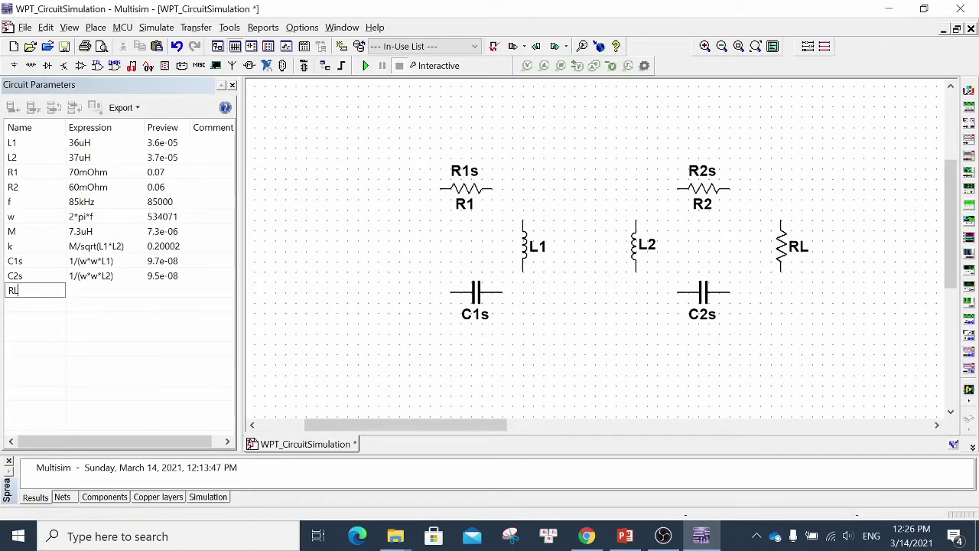
{"action": "key", "text": "Tab"}
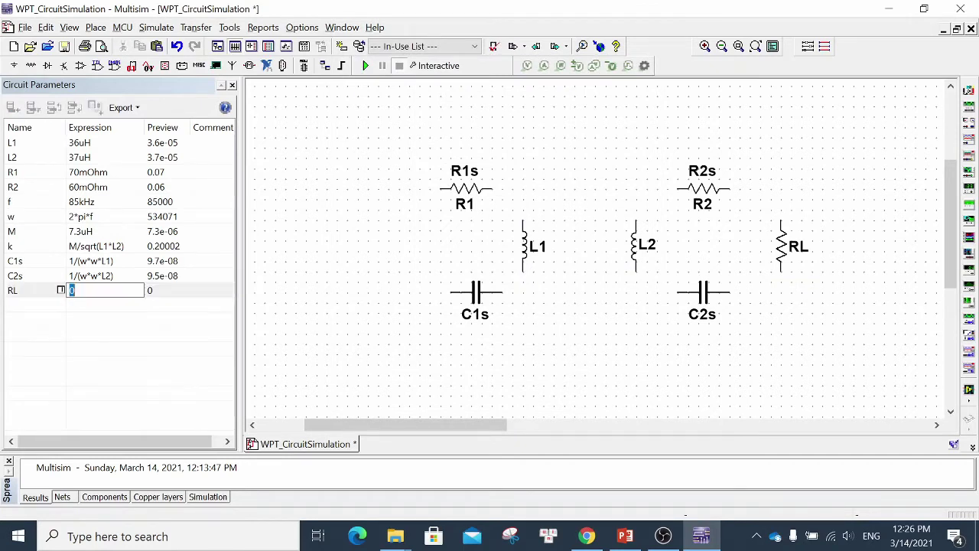
{"action": "type", "text": "50"}
{"action": "key", "text": "Return"}
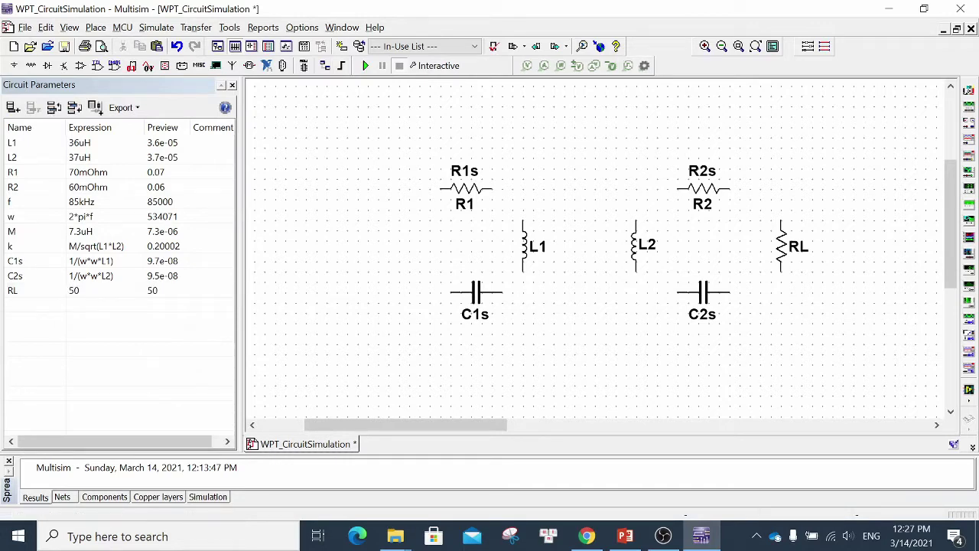
Consult the circuit diagram in PowerPoint for the source, add a circuit parameter Vs of 100V in Multisim, and save the design.
{"action": "left_click", "coordinate": [625, 536]}
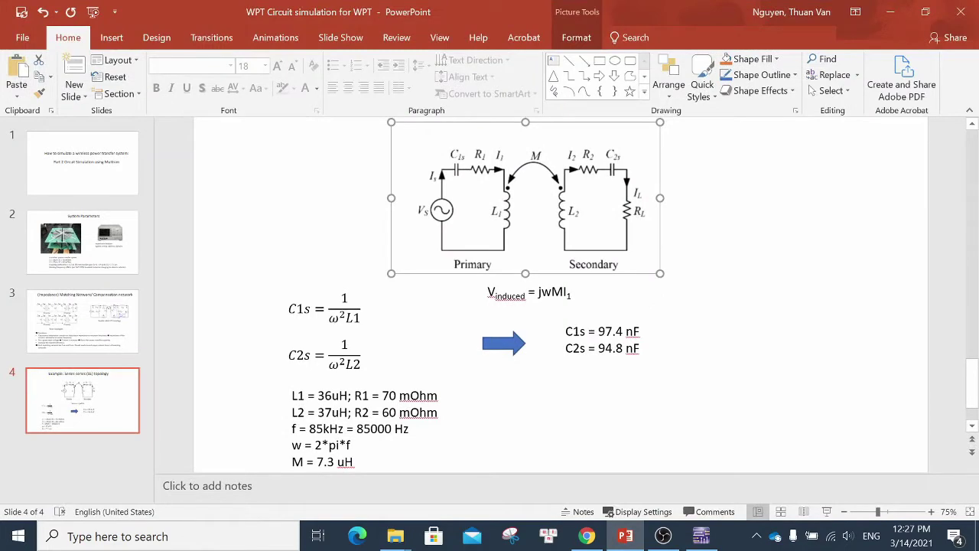
{"action": "key", "text": "Escape"}
{"action": "left_click", "coordinate": [890, 12]}
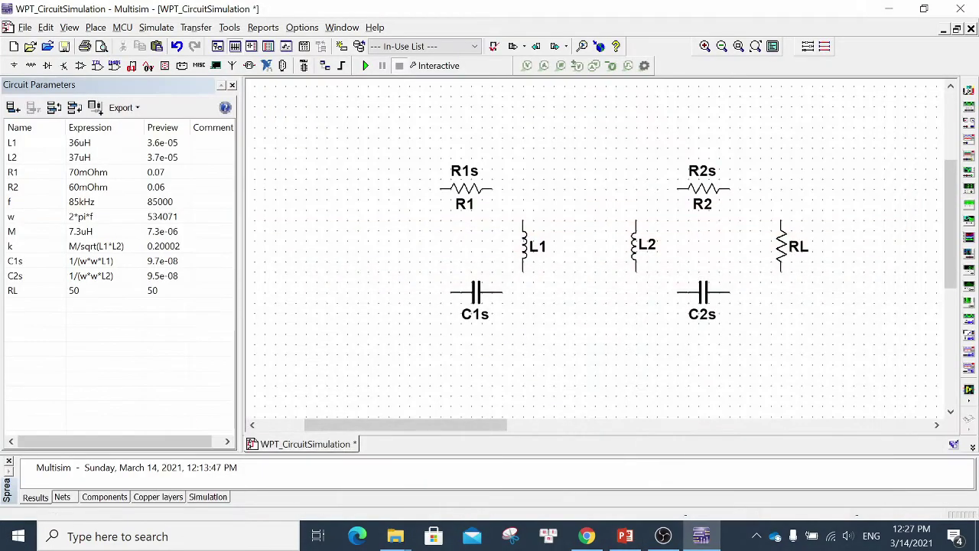
{"action": "left_click", "coordinate": [30, 305]}
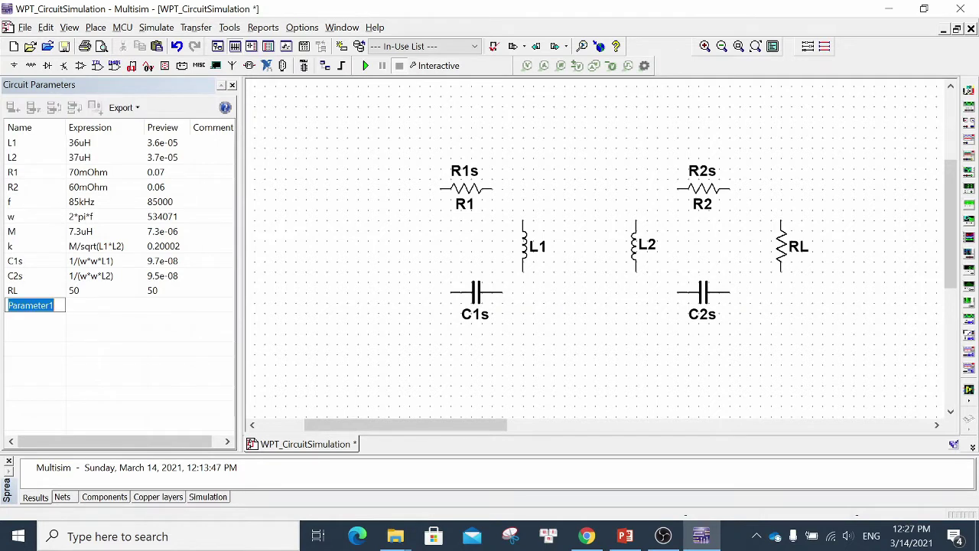
{"action": "type", "text": "Vs"}
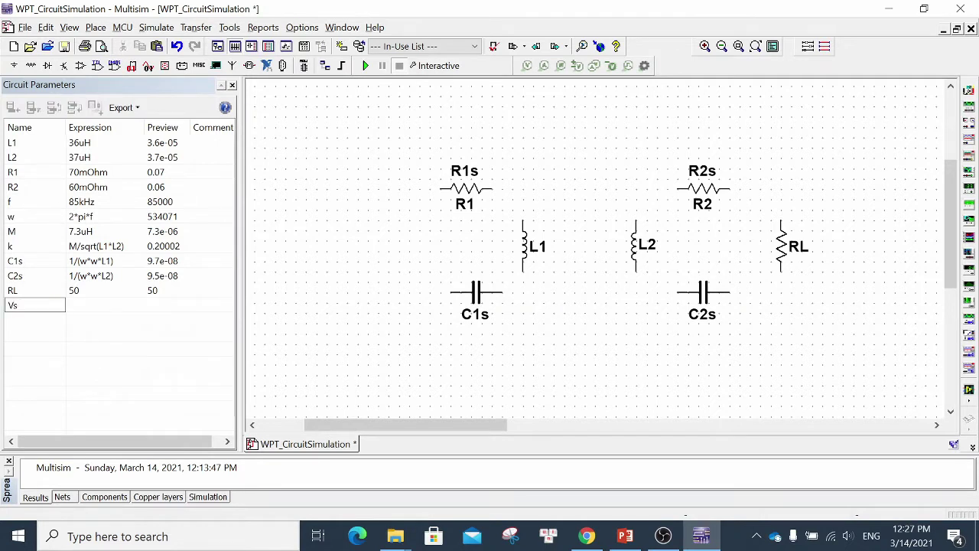
{"action": "key", "text": "Return"}
{"action": "left_click", "coordinate": [104, 305]}
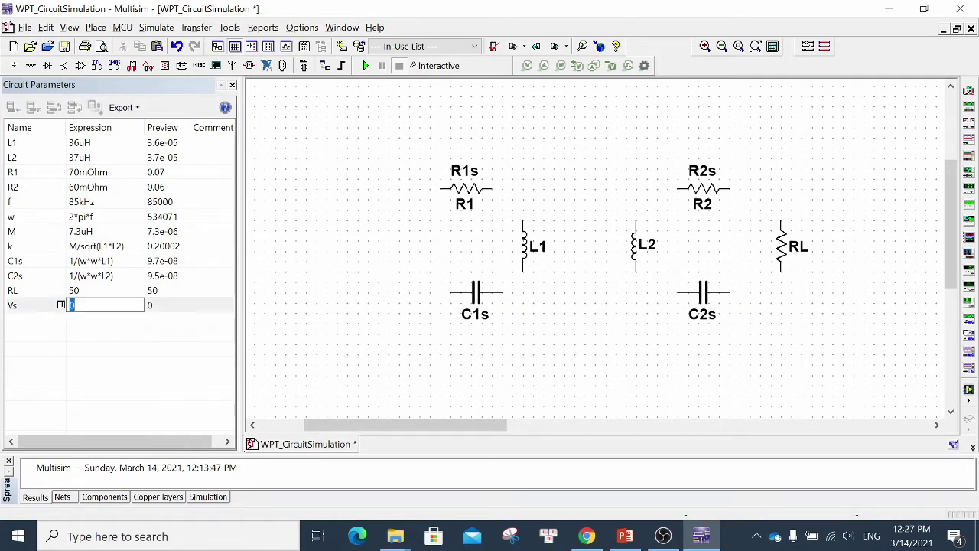
{"action": "type", "text": "100V"}
{"action": "key", "text": "Return"}
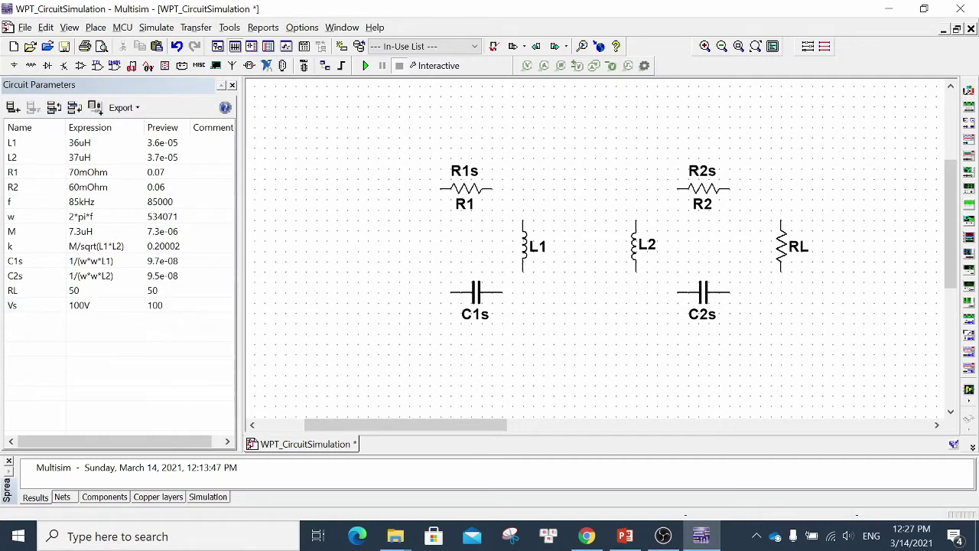
{"action": "key", "text": "ctrl+s"}
Open the component library at the Sources group and inspect VOLTAGE_CONTROLLED_SINE_WAVE among the controlled voltage sources.
{"action": "left_click", "coordinate": [31, 65]}
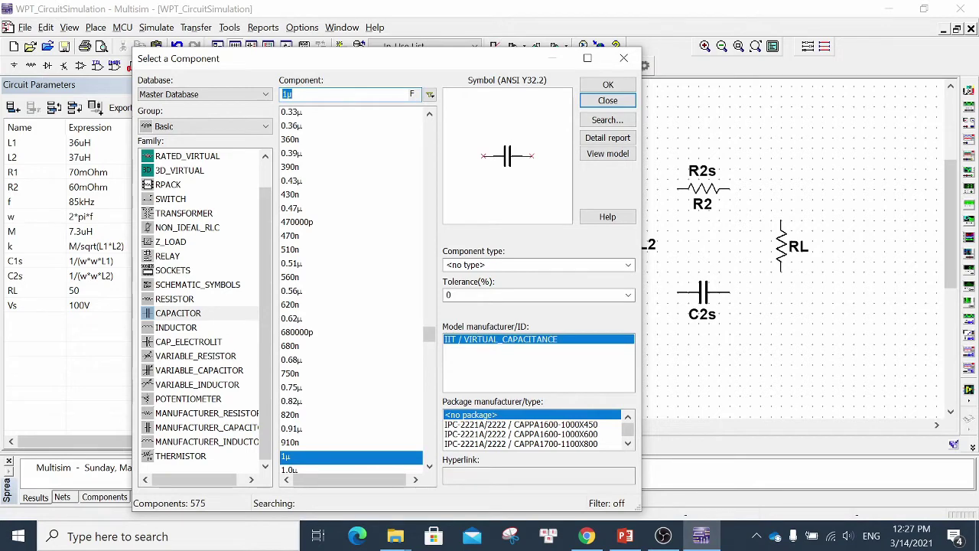
{"action": "scroll", "coordinate": [199, 306], "scroll_direction": "up", "scroll_amount": 1}
{"action": "scroll", "coordinate": [198, 306], "scroll_direction": "down", "scroll_amount": 1}
{"action": "scroll", "coordinate": [202, 311], "scroll_direction": "up", "scroll_amount": 1}
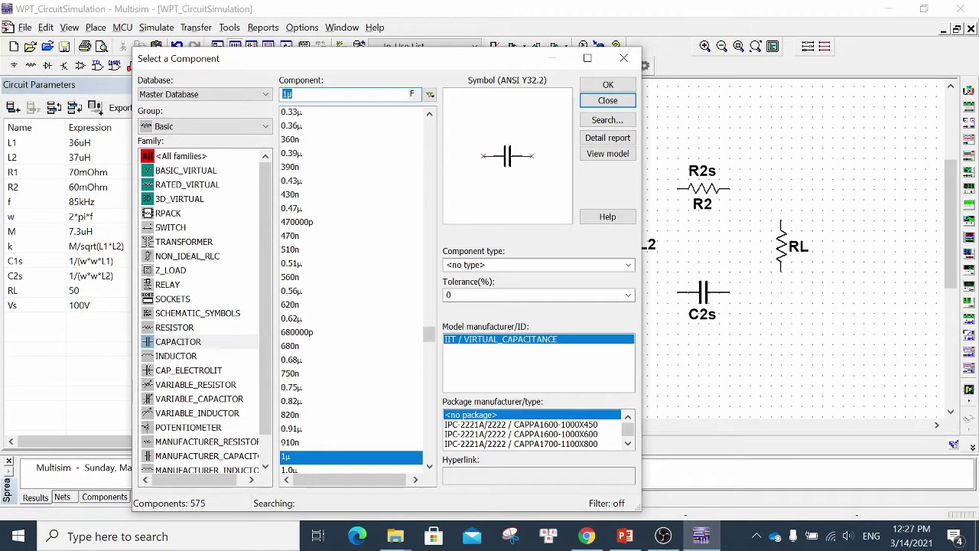
{"action": "left_click", "coordinate": [204, 126]}
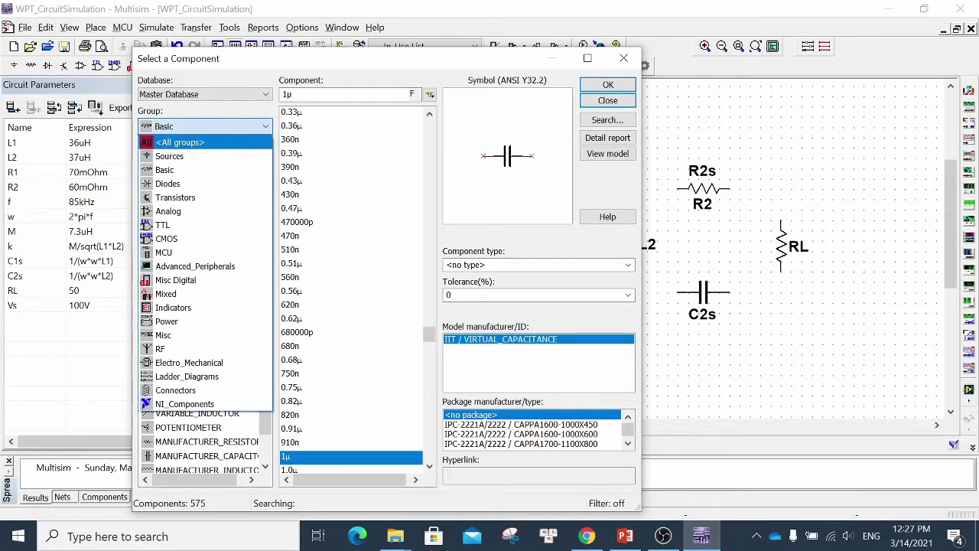
{"action": "left_click", "coordinate": [204, 126]}
{"action": "left_click", "coordinate": [203, 127]}
{"action": "key", "text": "Down"}
{"action": "key", "text": "Return"}
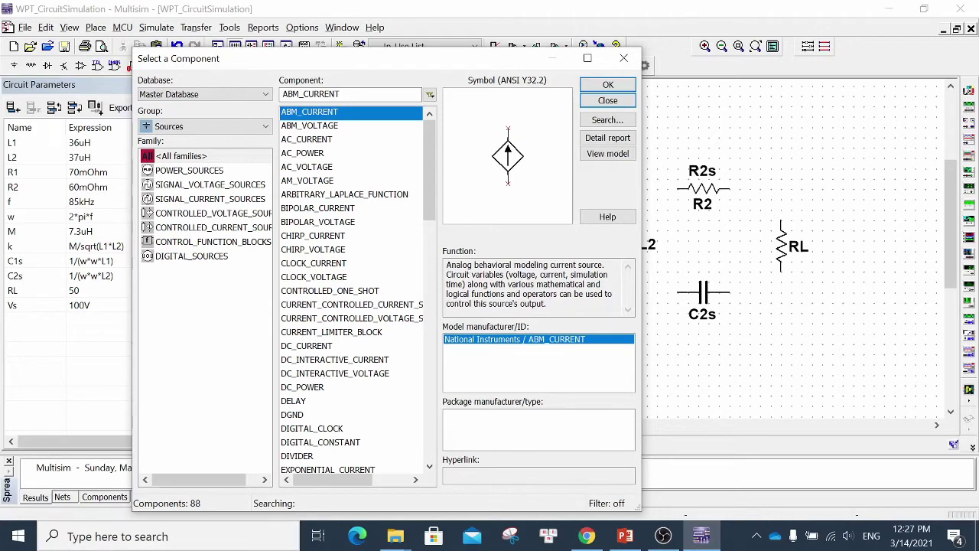
{"action": "left_click", "coordinate": [213, 213]}
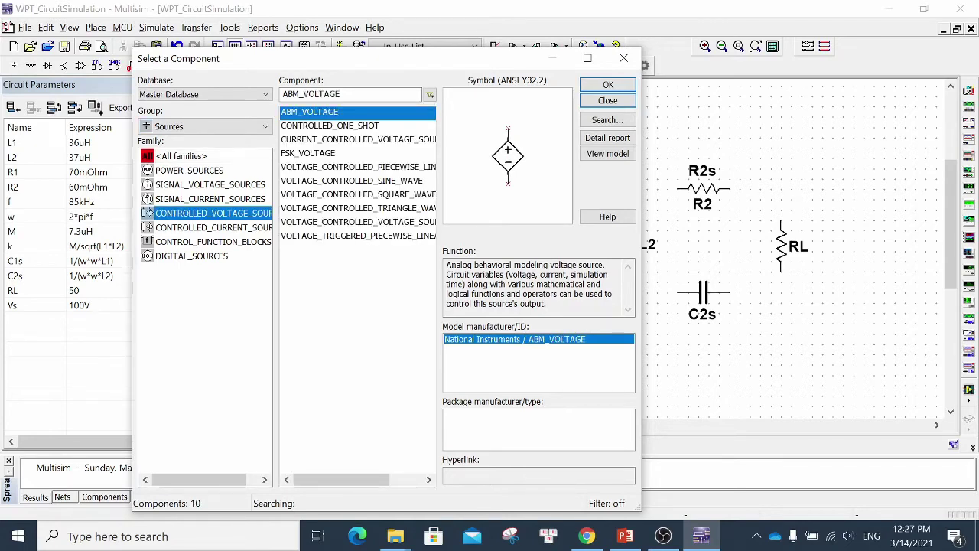
{"action": "left_click", "coordinate": [351, 181]}
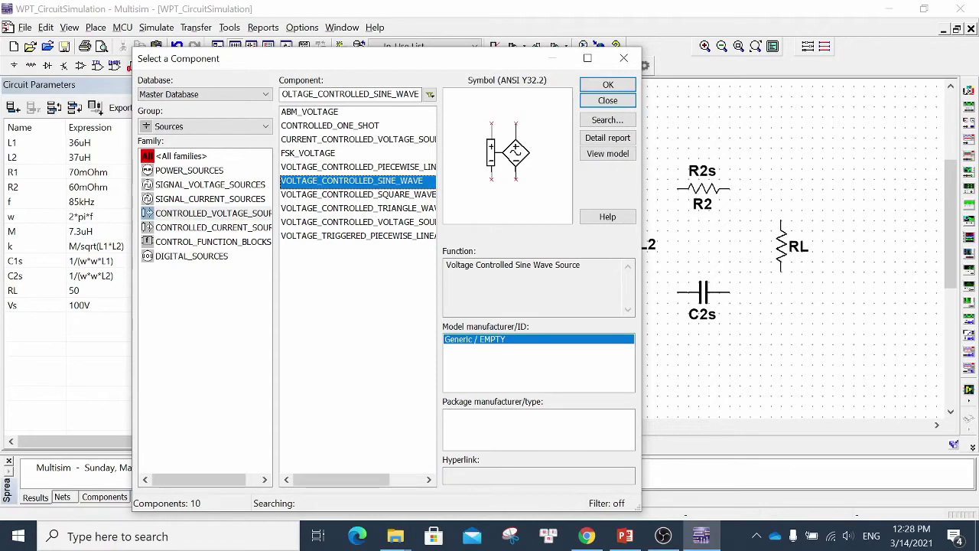
Compare AC_POWER and DC_POWER in the POWER_SOURCES family, and place an AC_POWER source on the primary side before R1s and C1s.
{"action": "left_click", "coordinate": [189, 170]}
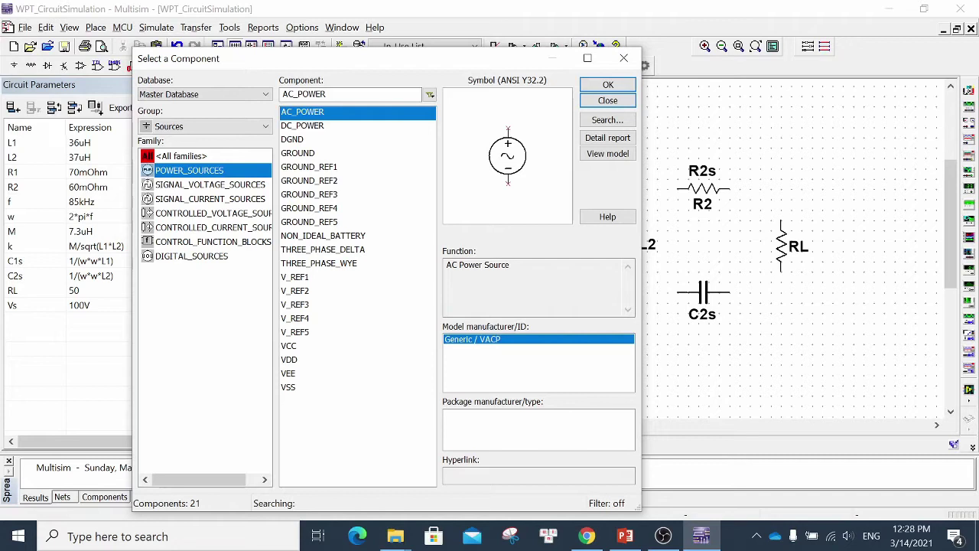
{"action": "left_click", "coordinate": [302, 125]}
{"action": "left_click", "coordinate": [302, 112]}
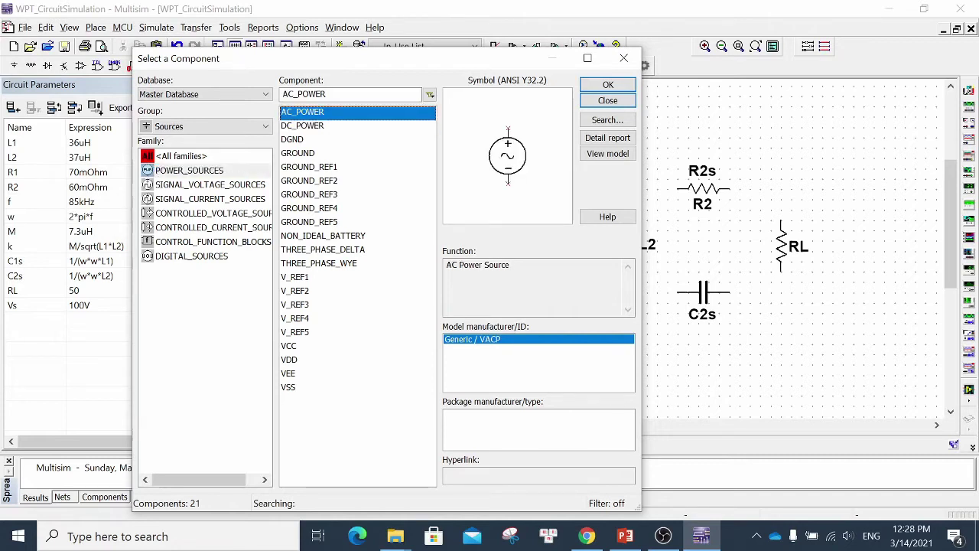
{"action": "left_click", "coordinate": [302, 125]}
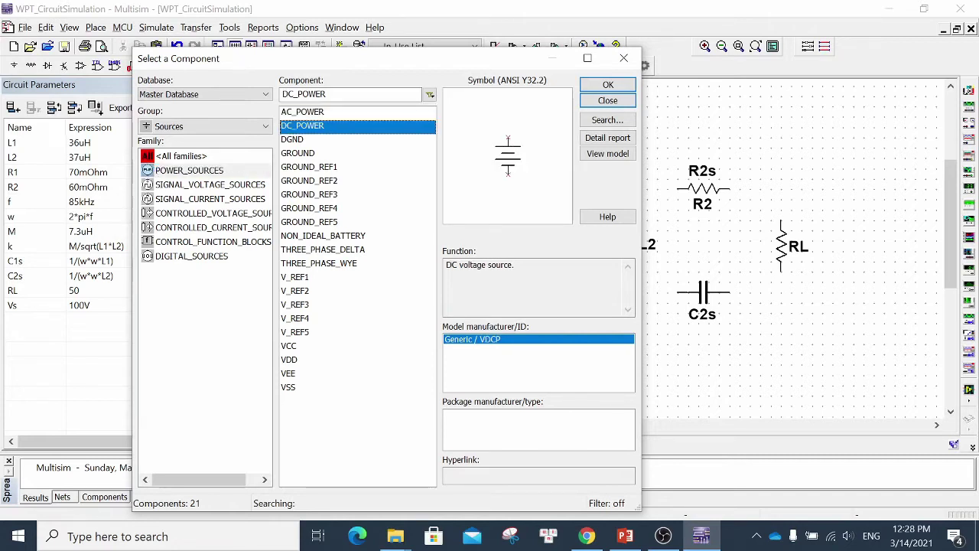
{"action": "left_click", "coordinate": [302, 111]}
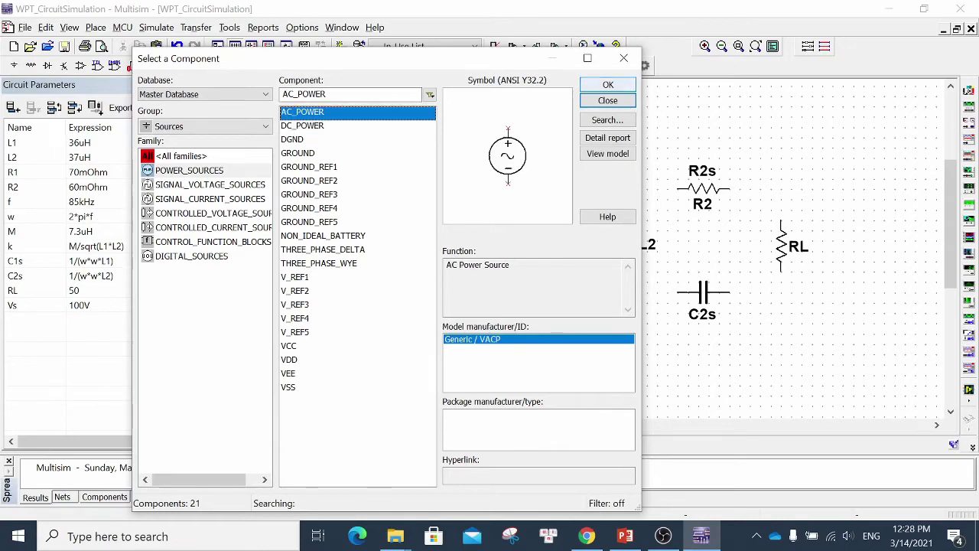
{"action": "left_click", "coordinate": [607, 84]}
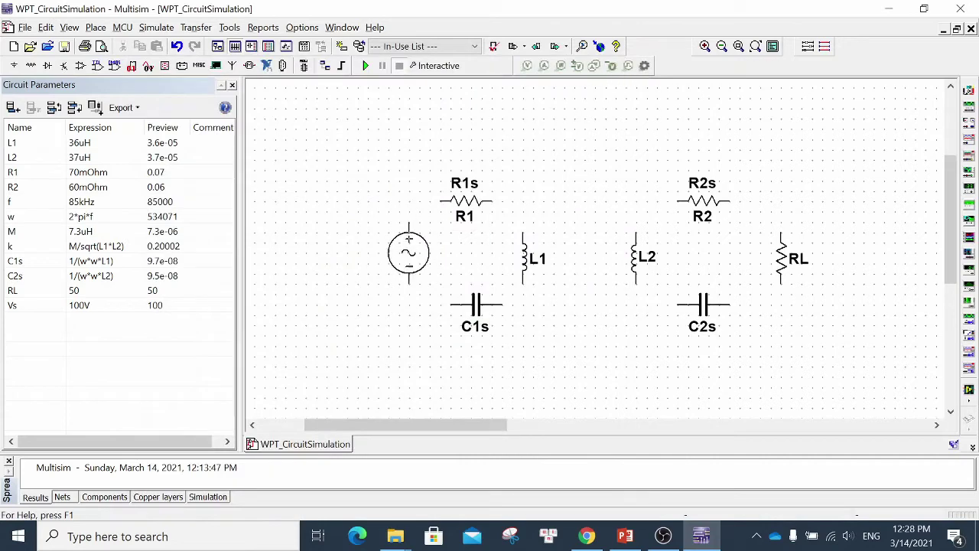
{"action": "left_click", "coordinate": [377, 253]}
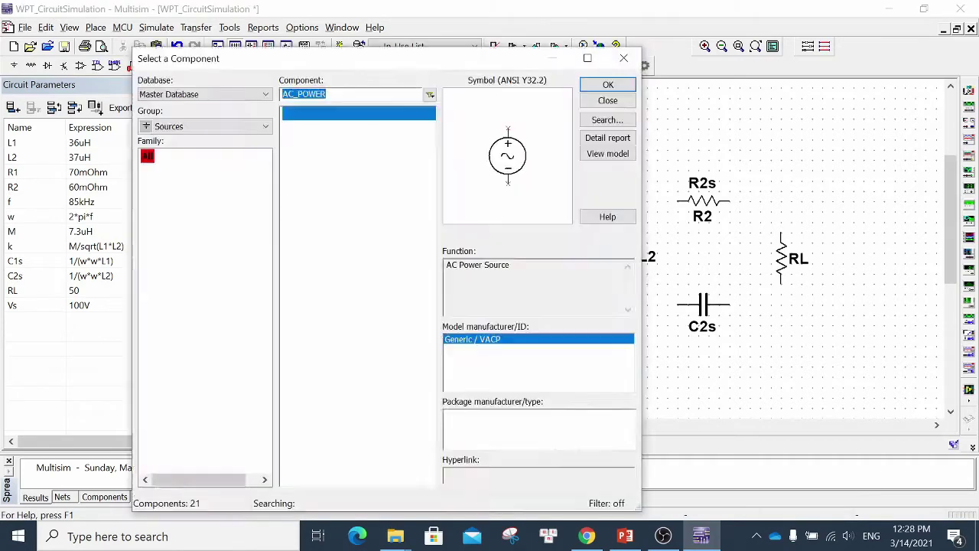
Finish placing sources and close the component library.
{"action": "key", "text": "Escape"}
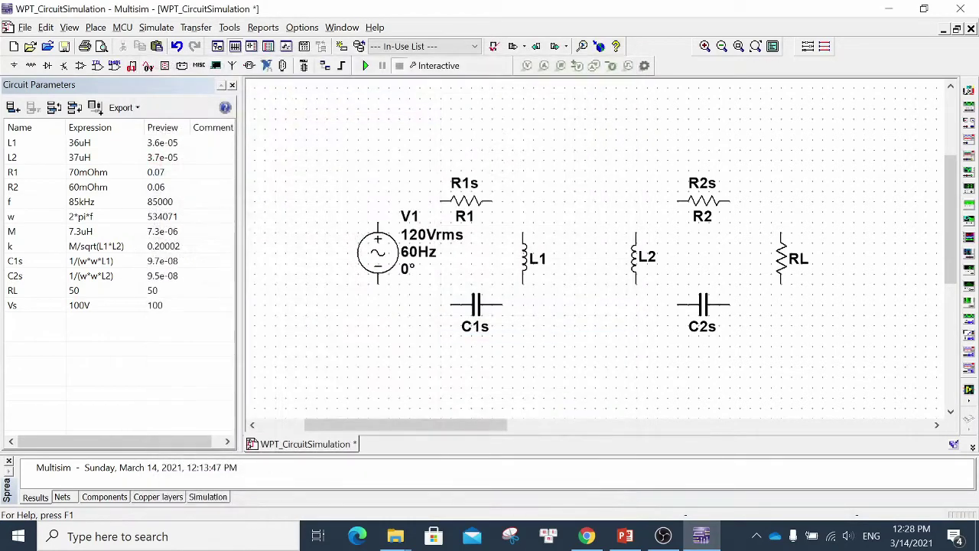
{"action": "double_click", "coordinate": [377, 253]}
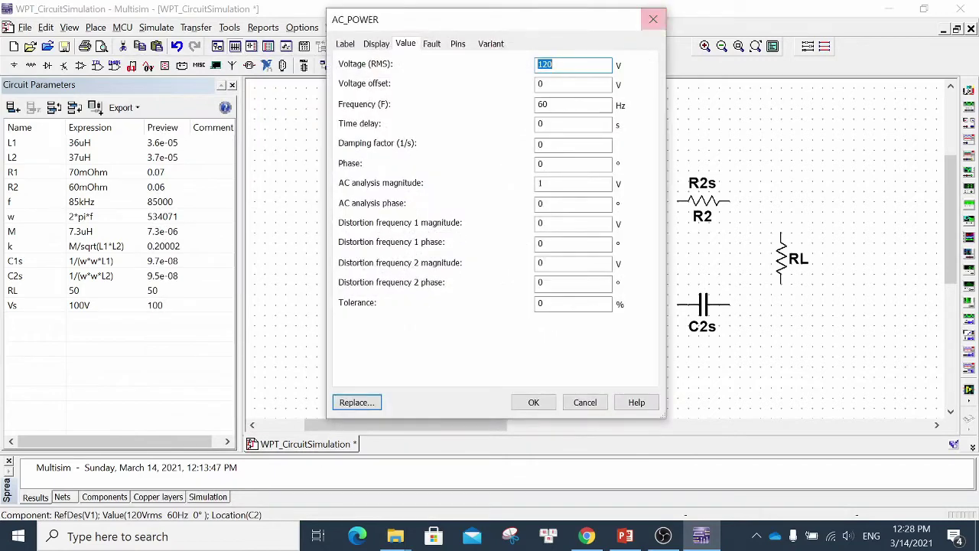
{"action": "type", "text": "100"}
{"action": "left_click", "coordinate": [653, 19]}
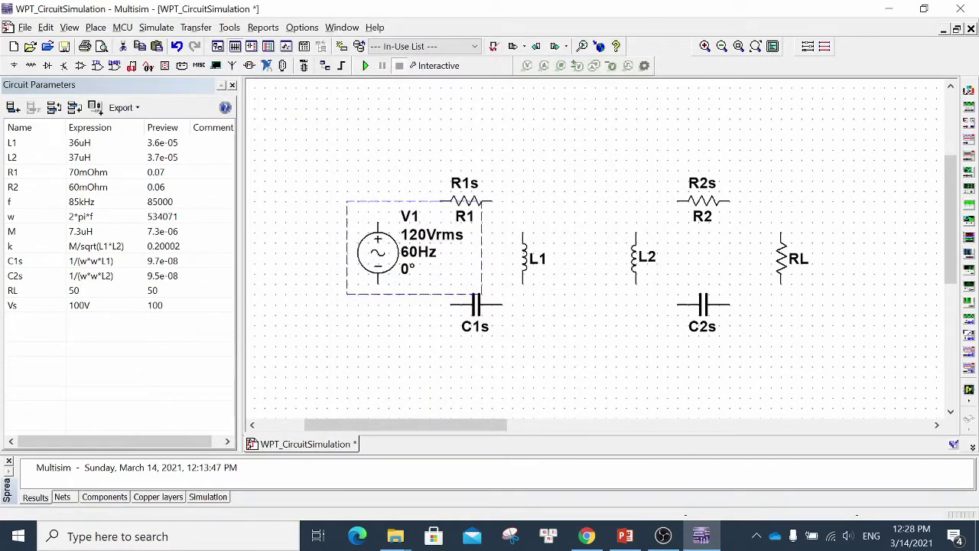
Move the AC source farther away from R1s and C1s to leave wiring space on the primary side.
{"action": "left_click_drag", "start_coordinate": [377, 253], "coordinate": [336, 252]}
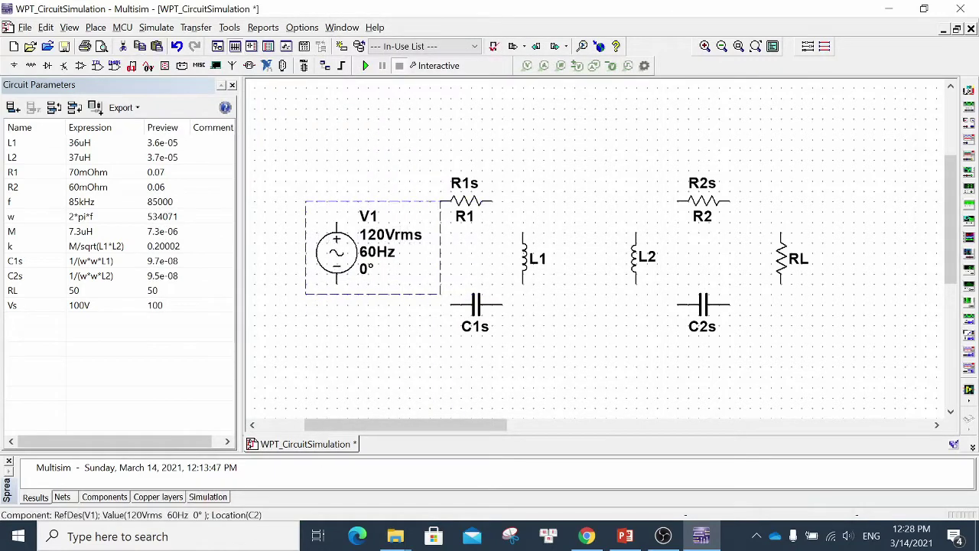
{"action": "scroll", "coordinate": [430, 159], "scroll_direction": "down", "scroll_amount": 4}
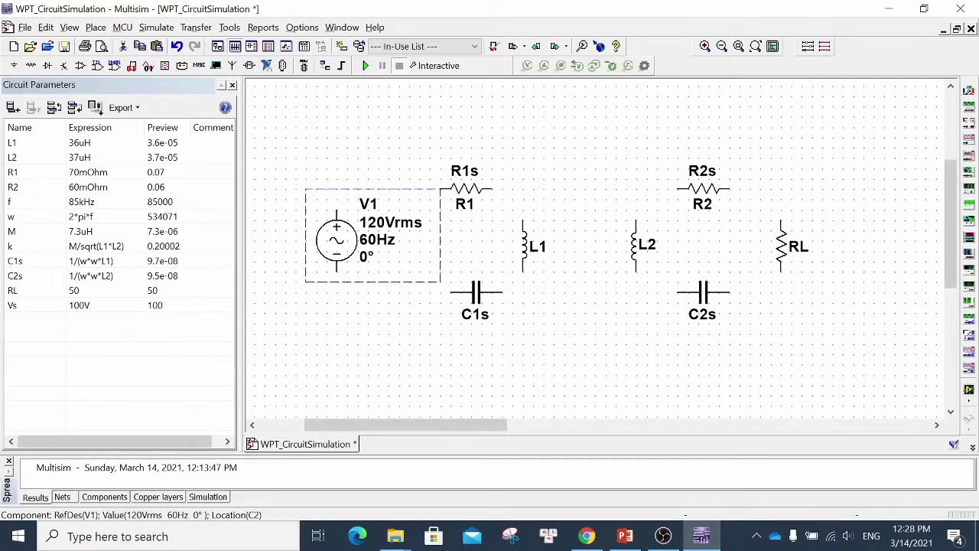
{"action": "scroll", "coordinate": [430, 159], "scroll_direction": "up", "scroll_amount": 1}
{"action": "scroll", "coordinate": [411, 187], "scroll_direction": "down", "scroll_amount": 1}
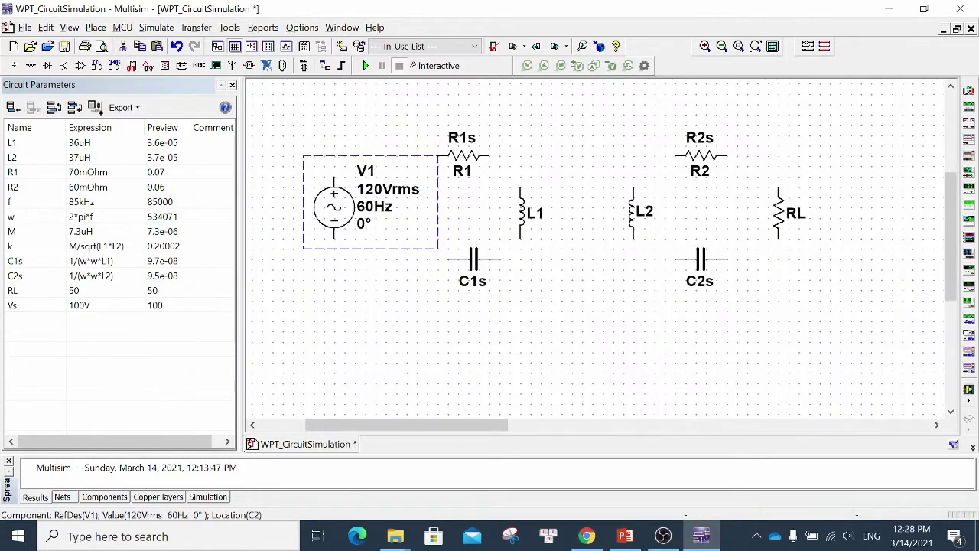
Set the AC source's RMS voltage to Vs, its frequency to f and its AC analysis magnitude to Vs.
{"action": "double_click", "coordinate": [334, 207]}
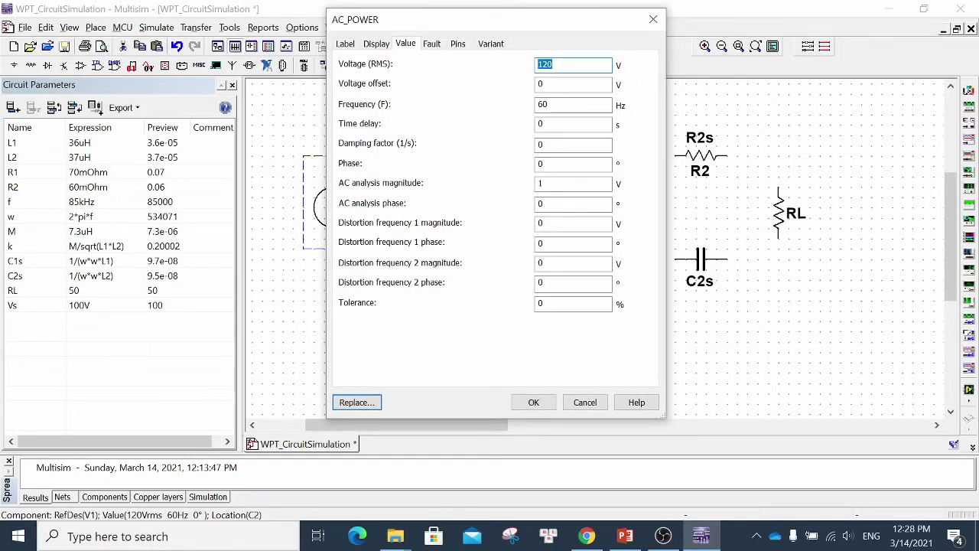
{"action": "type", "text": "Vs"}
{"action": "key", "text": "Tab"}
{"action": "key", "text": "Tab"}
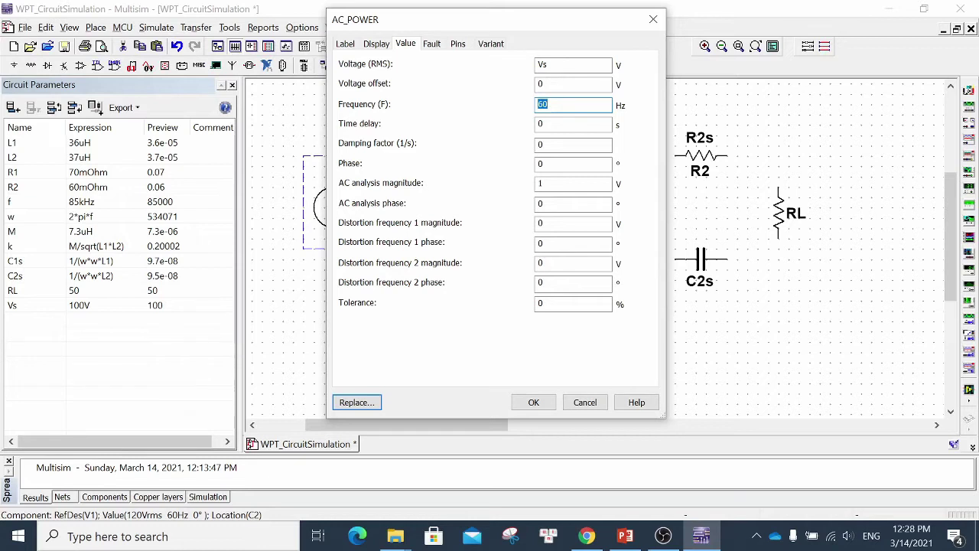
{"action": "type", "text": "f"}
{"action": "double_click", "coordinate": [542, 184]}
{"action": "type", "text": "Vs"}
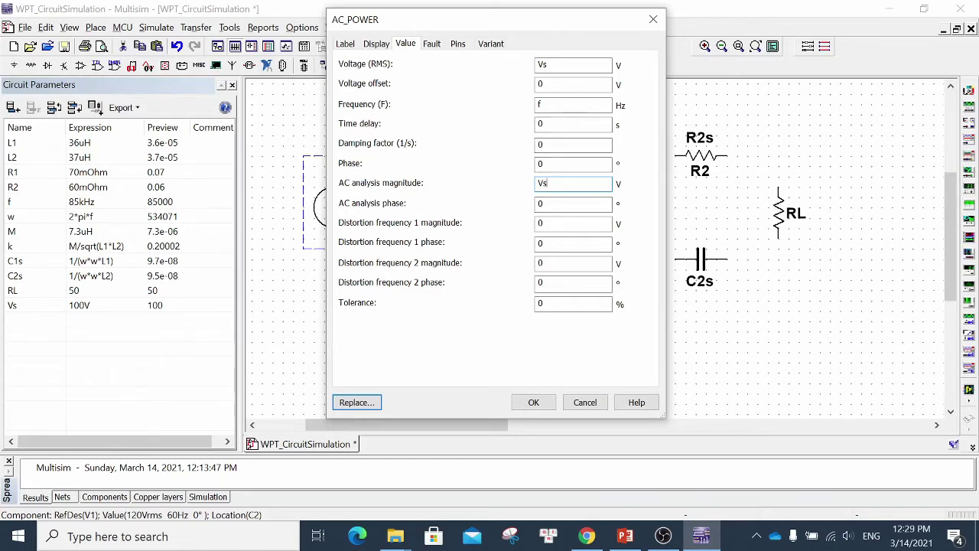
Change the AC source's RefDes to Vs and apply its properties.
{"action": "left_click", "coordinate": [376, 43]}
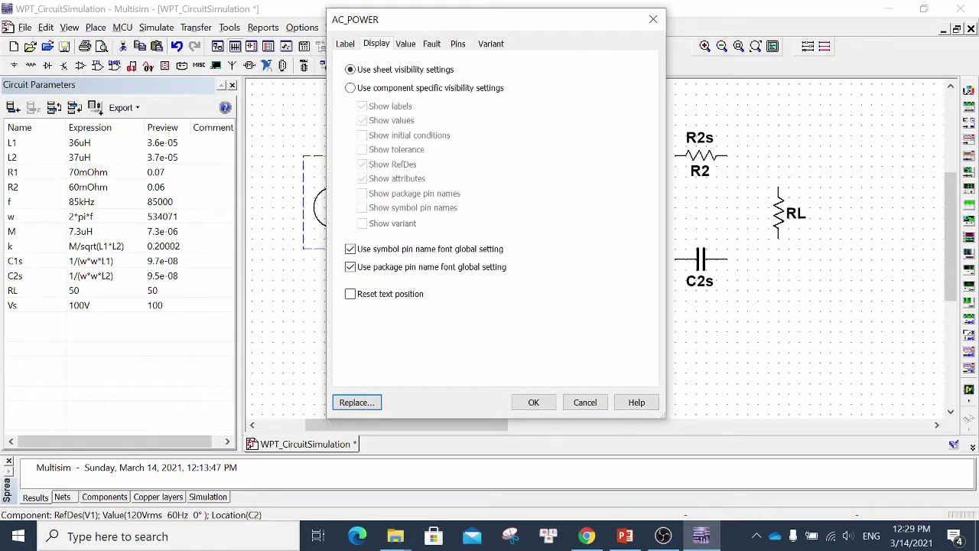
{"action": "left_click_drag", "start_coordinate": [395, 23], "coordinate": [575, 23]}
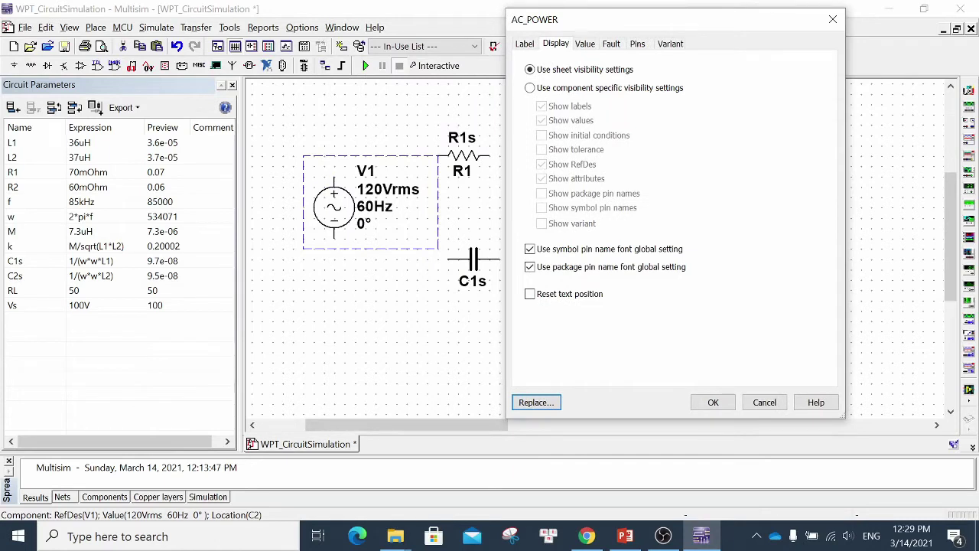
{"action": "left_click", "coordinate": [524, 43]}
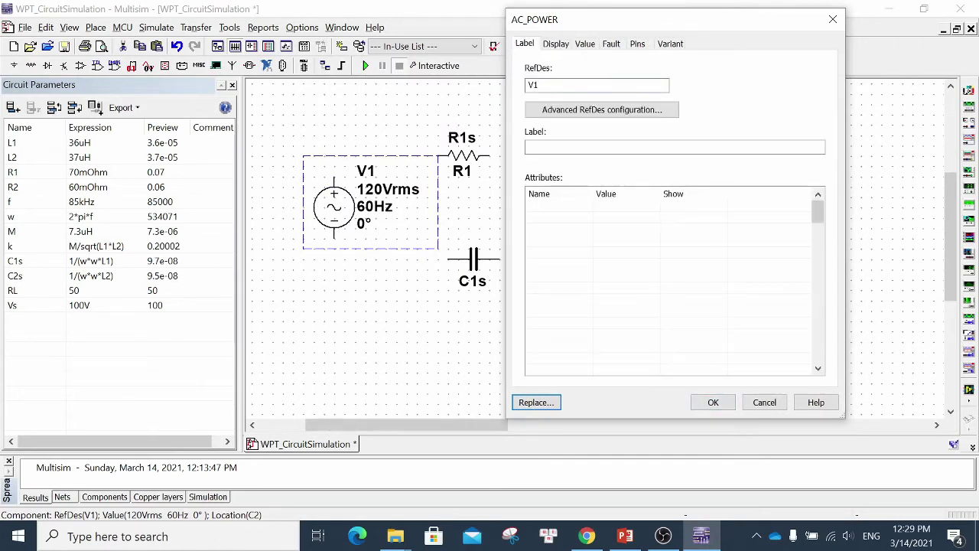
{"action": "left_click_drag", "start_coordinate": [542, 85], "coordinate": [533, 85]}
{"action": "type", "text": "s"}
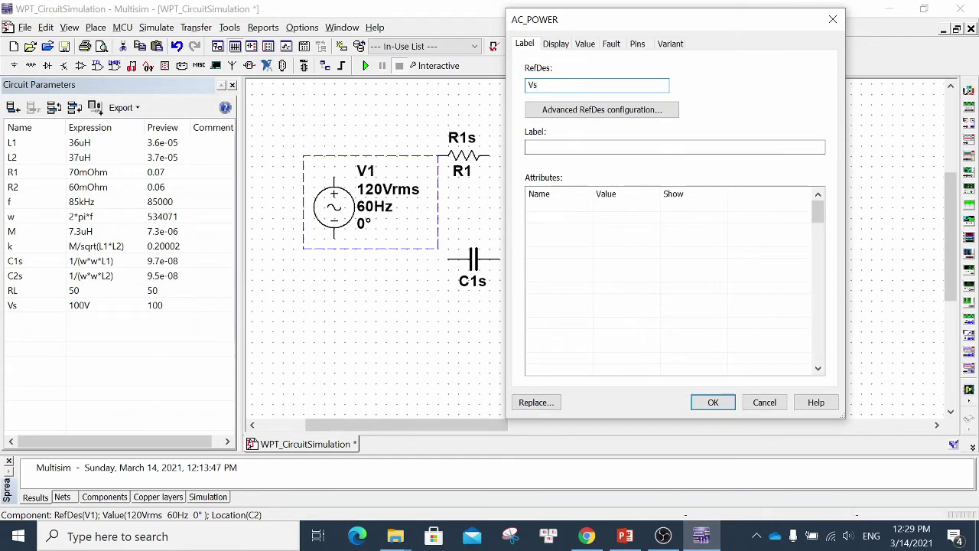
{"action": "left_click", "coordinate": [712, 401]}
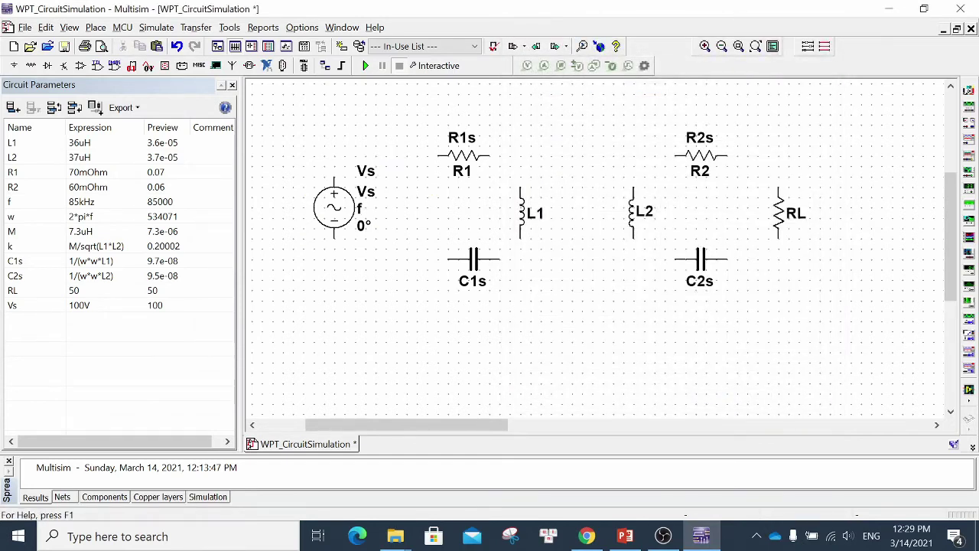
Use component specific visibility settings for the AC source and hide its RefDes.
{"action": "double_click", "coordinate": [333, 207]}
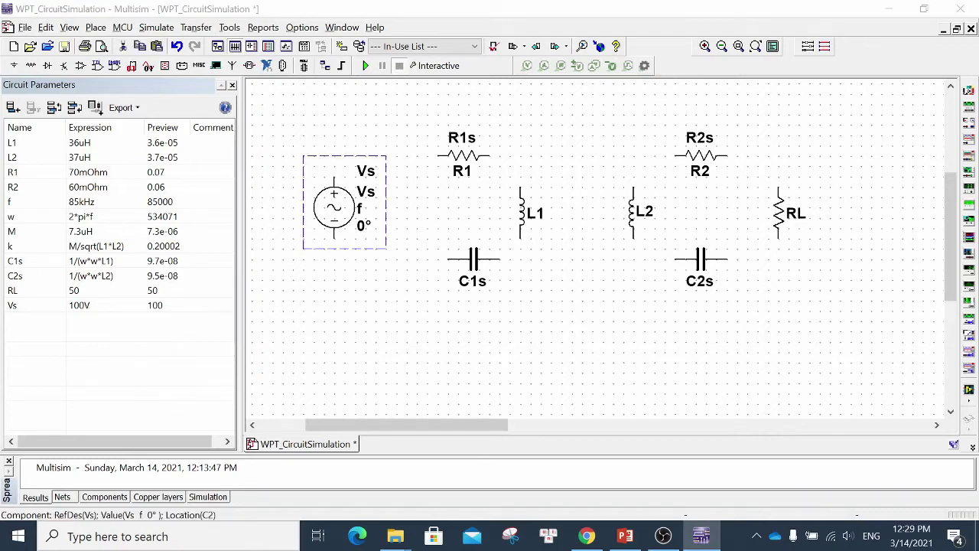
{"action": "left_click", "coordinate": [555, 44]}
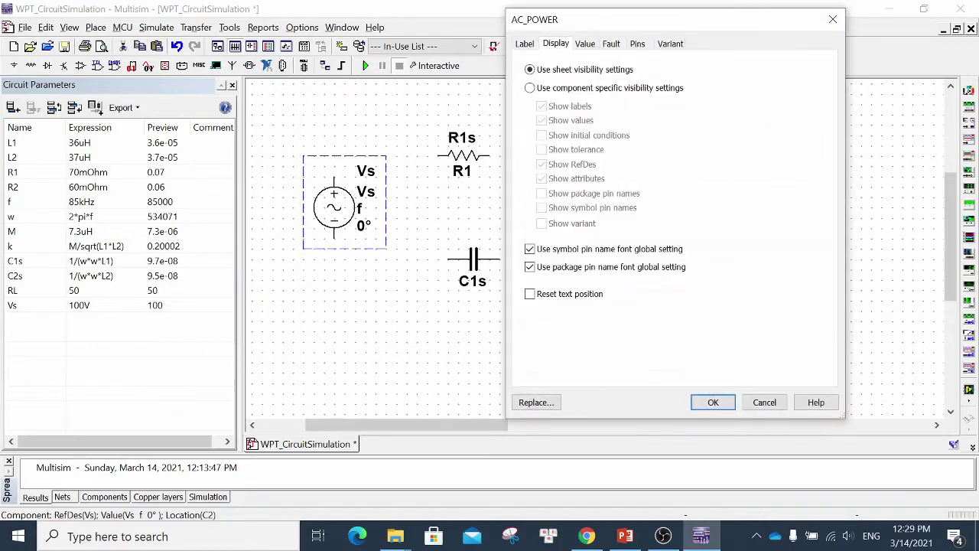
{"action": "left_click", "coordinate": [529, 87]}
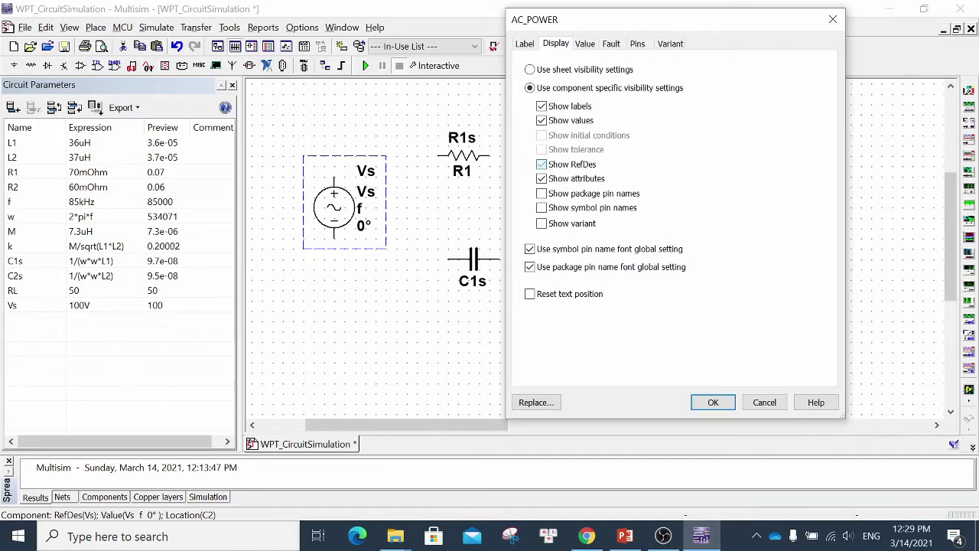
{"action": "left_click", "coordinate": [542, 164]}
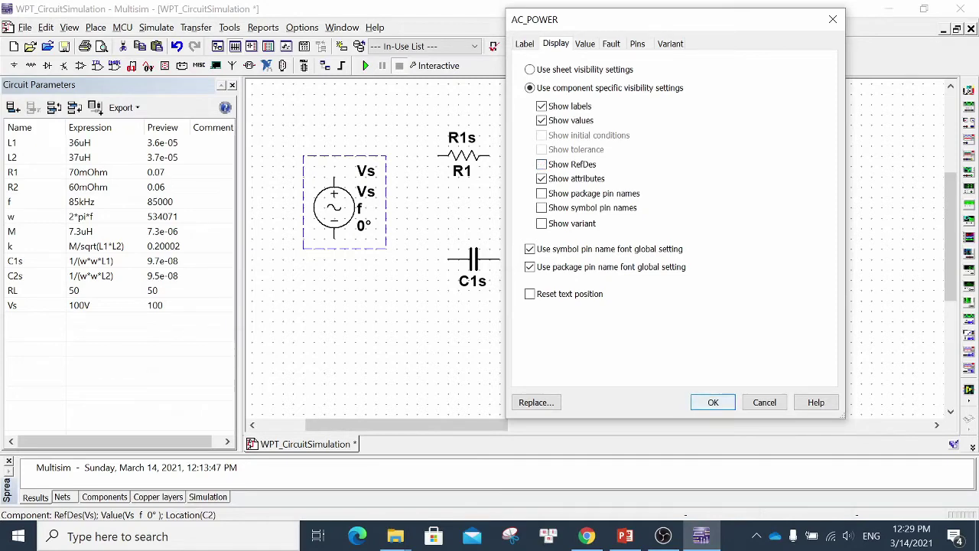
{"action": "key", "text": "Return"}
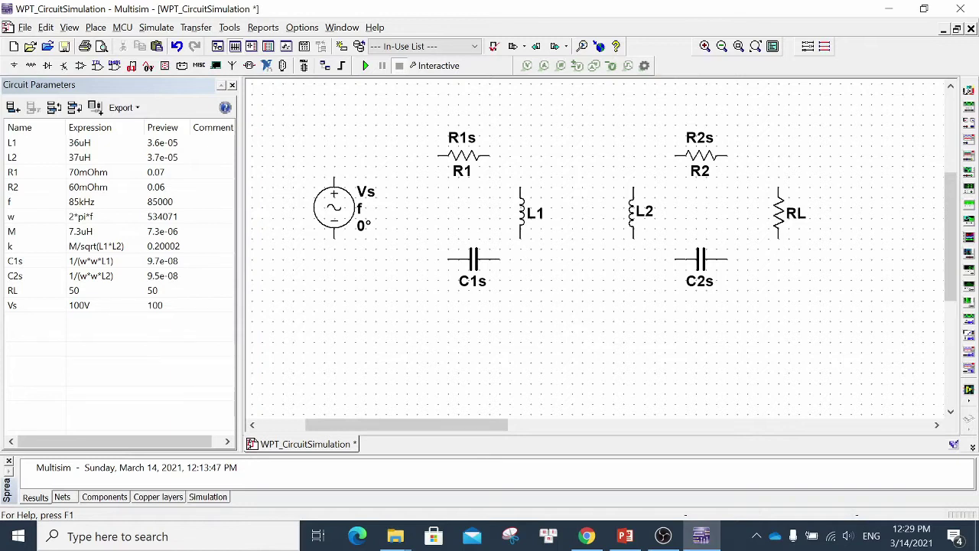
Wire the primary loop in series from source Vs through R1s, L1 and C1s back to the source.
{"action": "left_click", "coordinate": [334, 177]}
{"action": "left_click", "coordinate": [436, 156]}
{"action": "left_click", "coordinate": [436, 156]}
{"action": "left_click", "coordinate": [386, 156]}
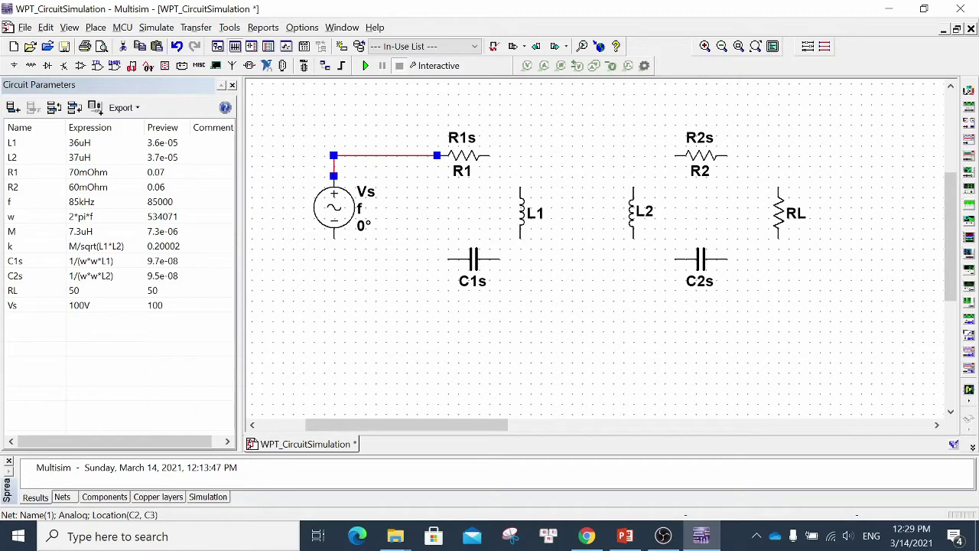
{"action": "key", "text": "Escape"}
{"action": "left_click", "coordinate": [489, 156]}
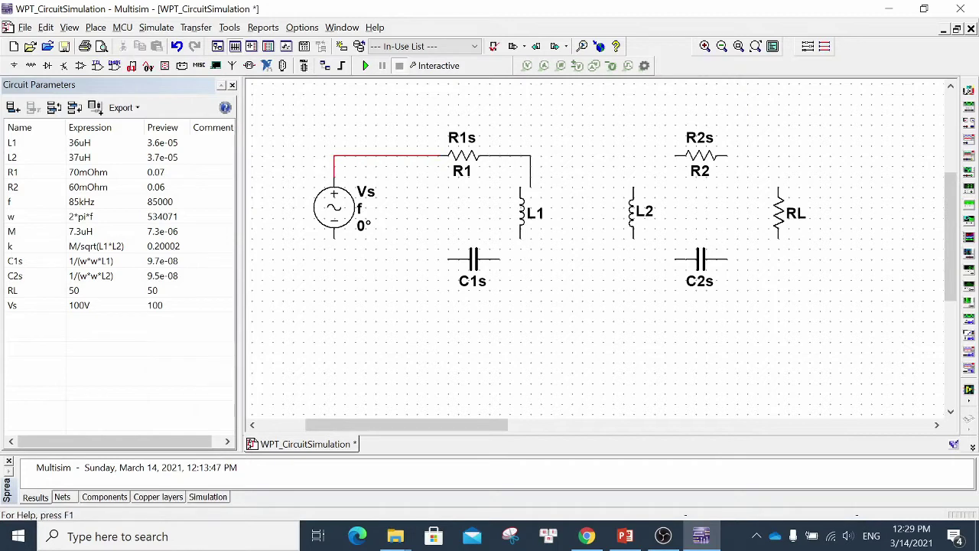
{"action": "left_click", "coordinate": [520, 186]}
{"action": "left_click", "coordinate": [520, 238]}
{"action": "left_click", "coordinate": [499, 258]}
{"action": "left_click", "coordinate": [448, 259]}
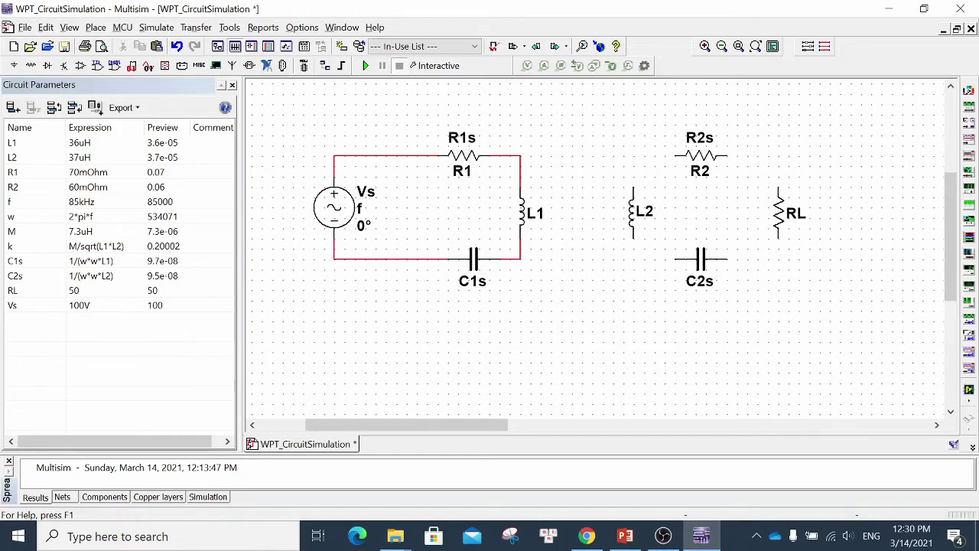
Wire the secondary loop in series, connecting L2, R2s, the load RL and C2s.
{"action": "left_click", "coordinate": [633, 187]}
{"action": "left_click", "coordinate": [675, 155]}
{"action": "left_click", "coordinate": [633, 238]}
{"action": "left_click", "coordinate": [676, 258]}
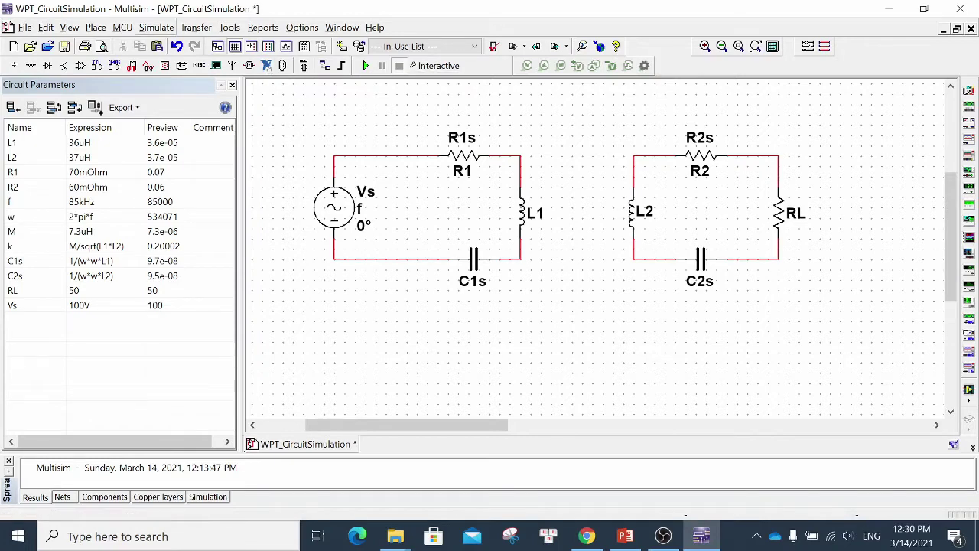
Open the analyses and simulation settings and examine the Interactive Simulation parameters alongside the circuit.
{"action": "left_click", "coordinate": [156, 27]}
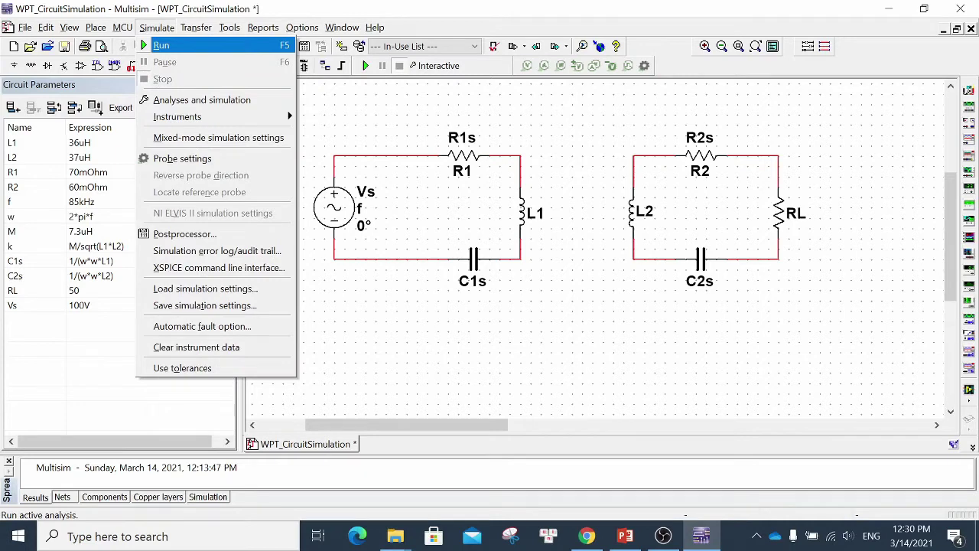
{"action": "key", "text": "Down"}
{"action": "key", "text": "Down"}
{"action": "key", "text": "Down"}
{"action": "key", "text": "Down"}
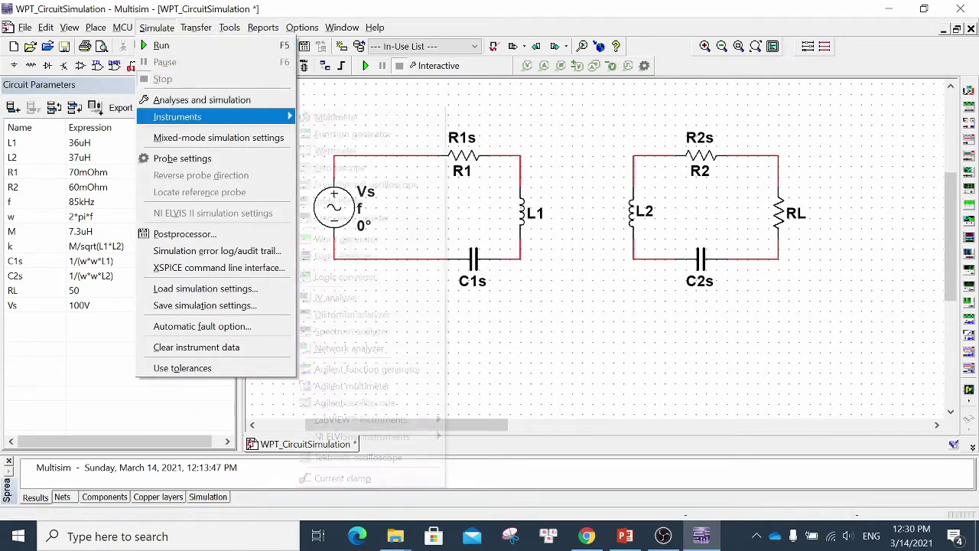
{"action": "key", "text": "Right"}
{"action": "key", "text": "Up"}
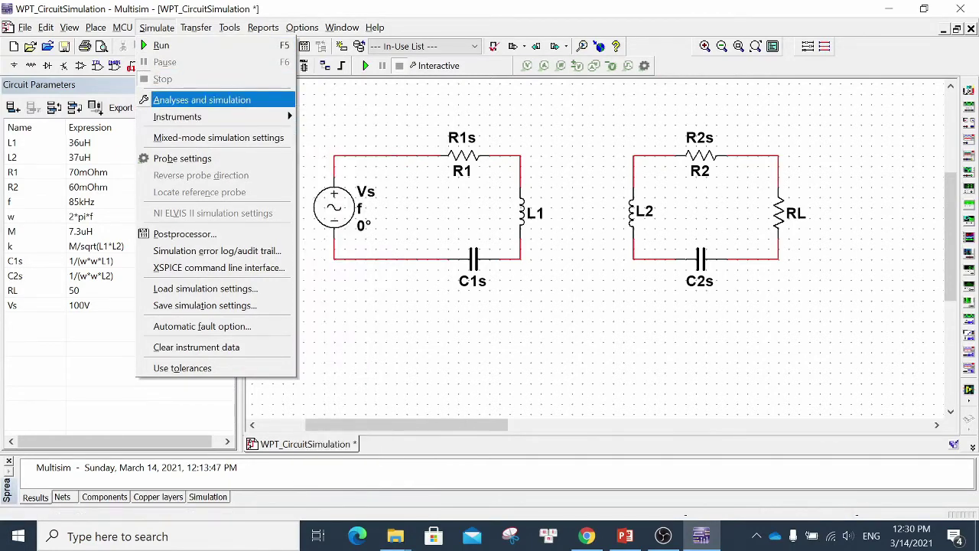
{"action": "key", "text": "Return"}
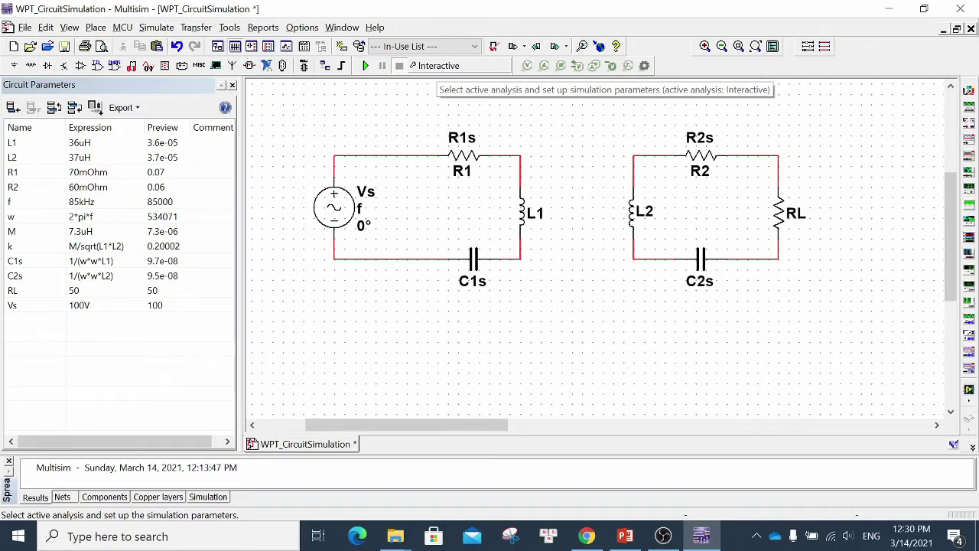
{"action": "left_click", "coordinate": [439, 66]}
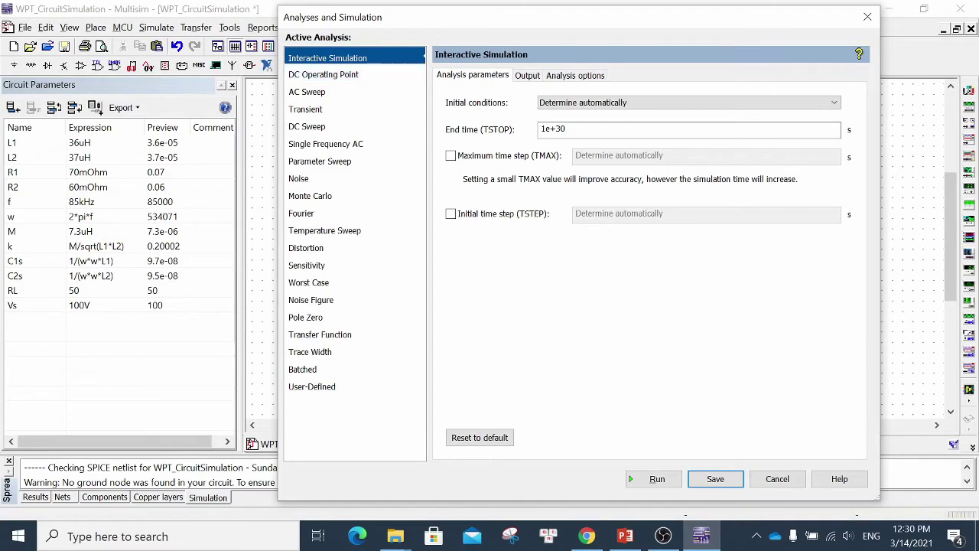
{"action": "left_click_drag", "start_coordinate": [369, 16], "coordinate": [118, 21]}
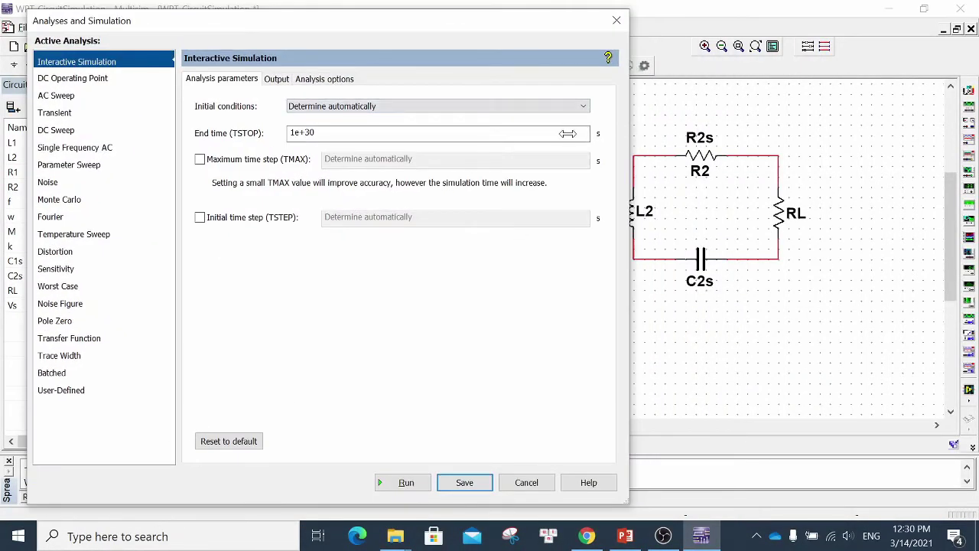
{"action": "left_click_drag", "start_coordinate": [529, 24], "coordinate": [514, 32]}
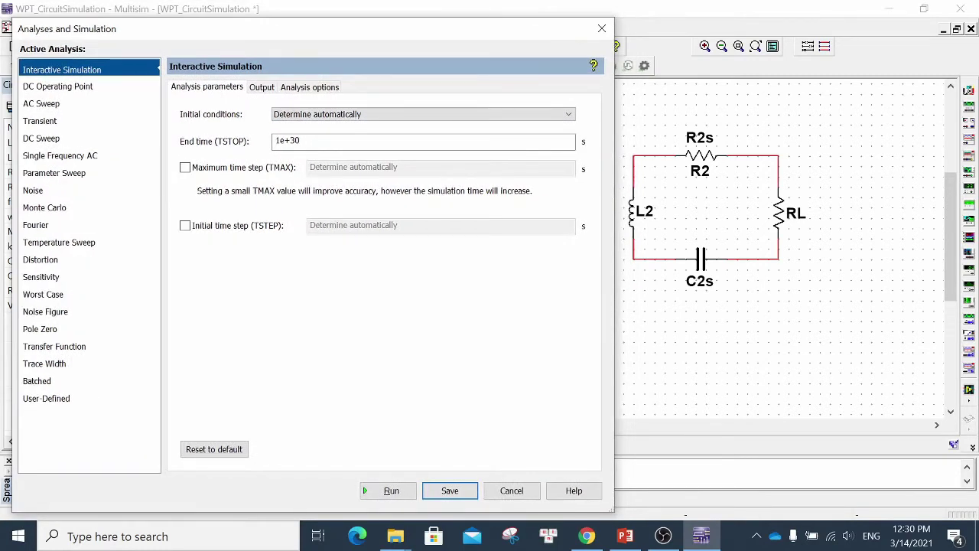
{"action": "left_click_drag", "start_coordinate": [506, 33], "coordinate": [381, 55]}
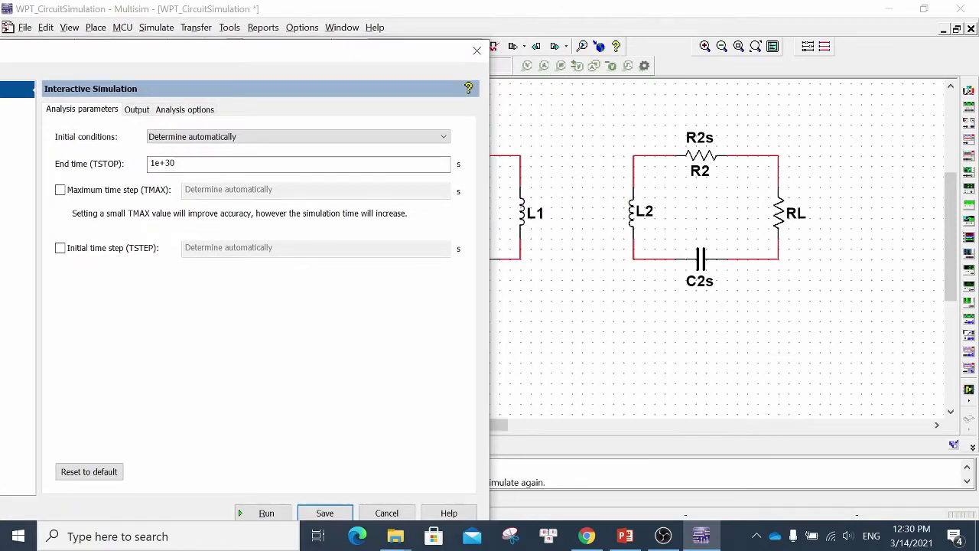
{"action": "left_click_drag", "start_coordinate": [409, 61], "coordinate": [641, 37]}
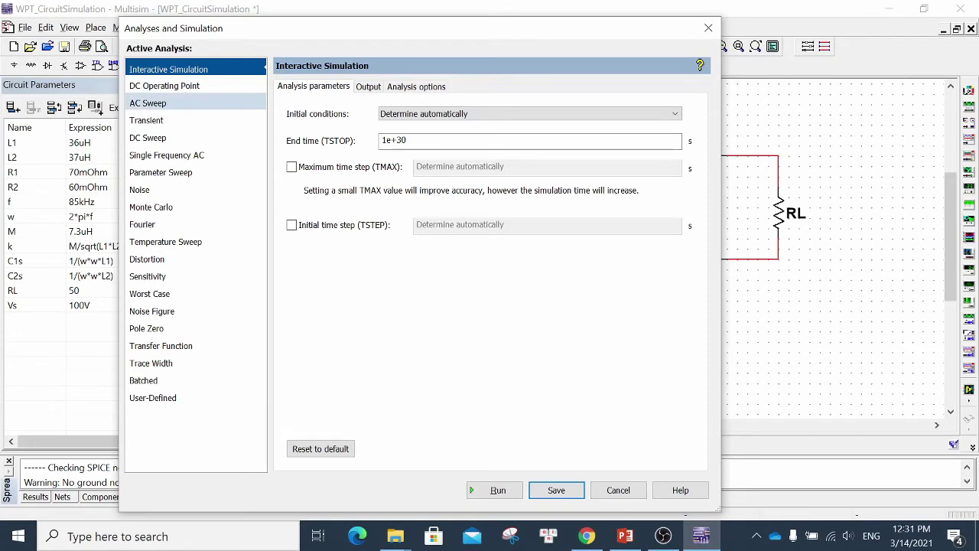
Examine the AC Sweep frequency parameters, including the start and stop frequencies.
{"action": "left_click", "coordinate": [148, 103]}
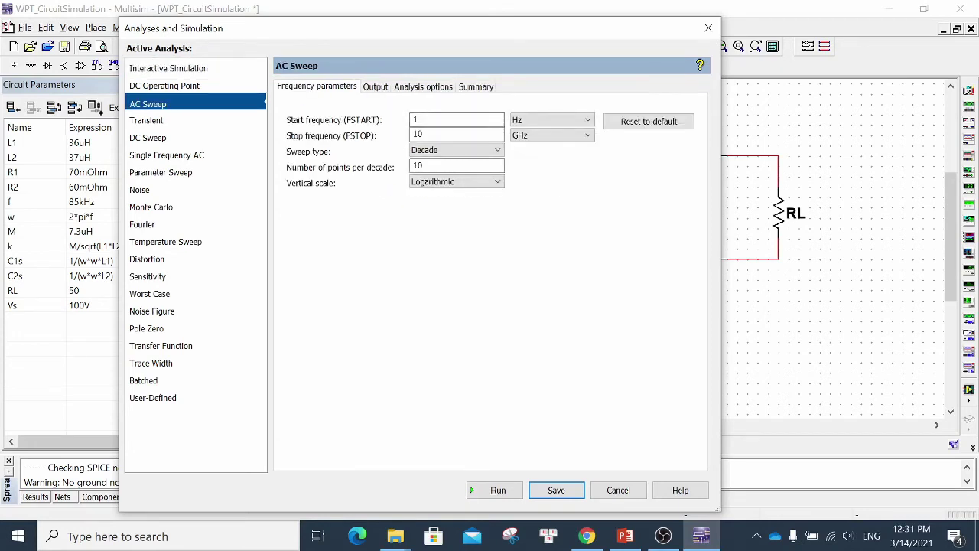
{"action": "left_click", "coordinate": [423, 134]}
{"action": "double_click", "coordinate": [418, 134]}
{"action": "left_click", "coordinate": [419, 119]}
{"action": "left_click", "coordinate": [423, 134]}
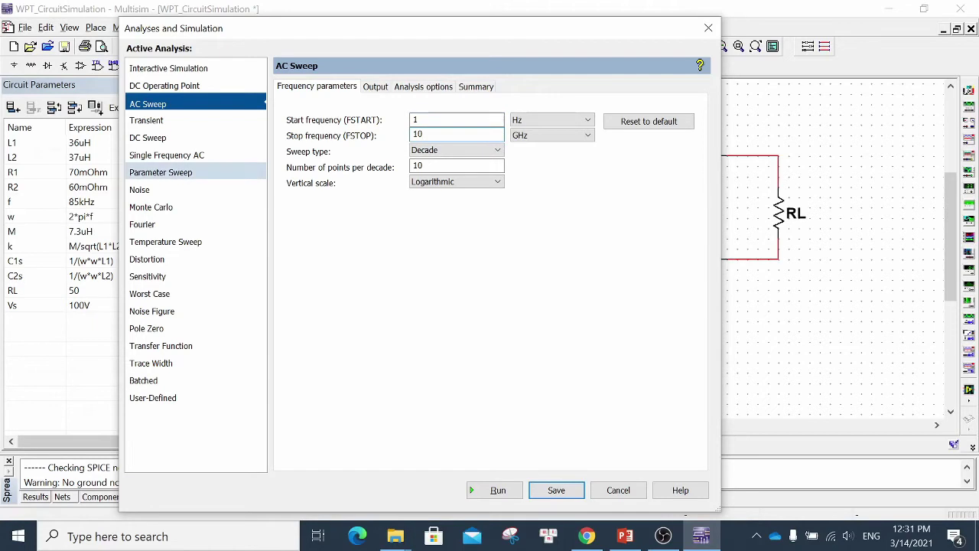
Examine the Parameter Sweep analysis settings, try to save them, and leave the analysis setup.
{"action": "left_click", "coordinate": [161, 172]}
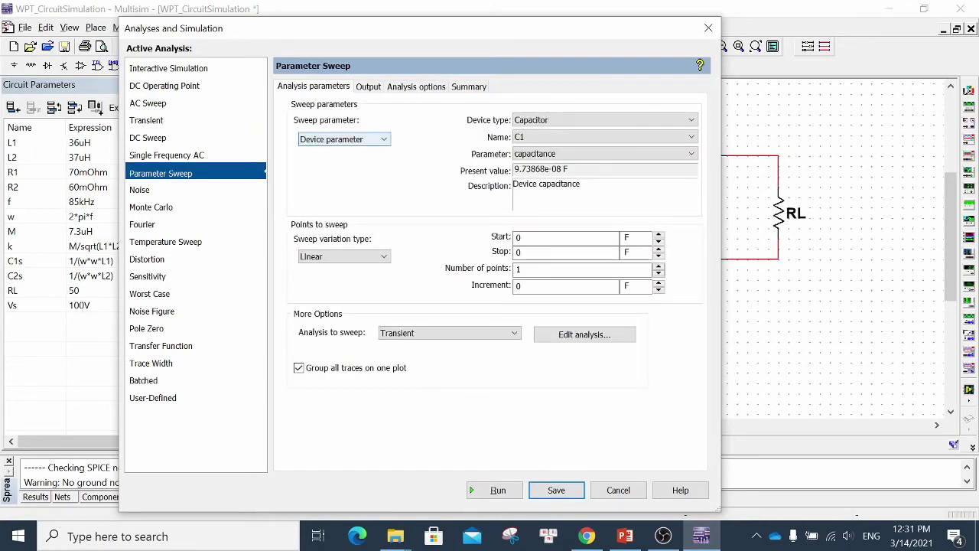
{"action": "left_click_drag", "start_coordinate": [489, 29], "coordinate": [513, 26]}
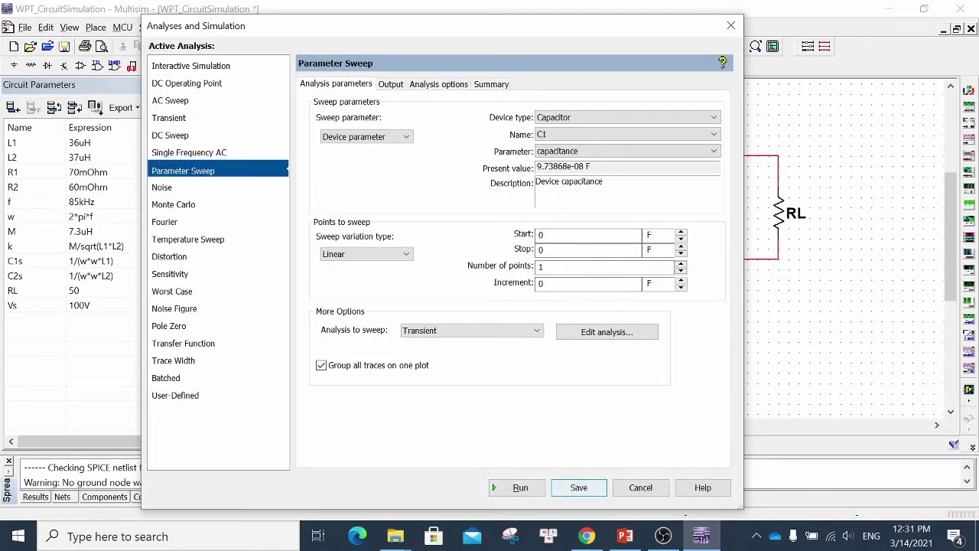
{"action": "left_click", "coordinate": [578, 487]}
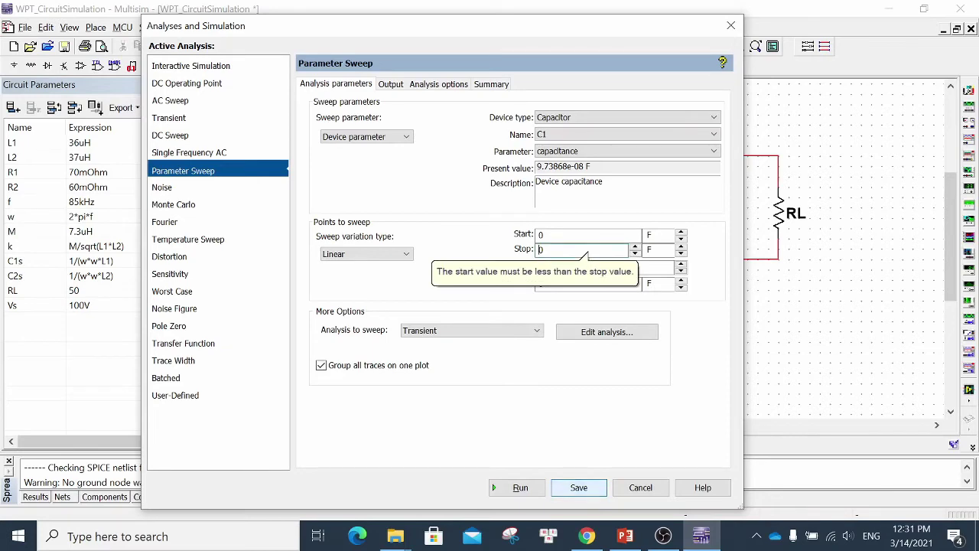
{"action": "key", "text": "Return"}
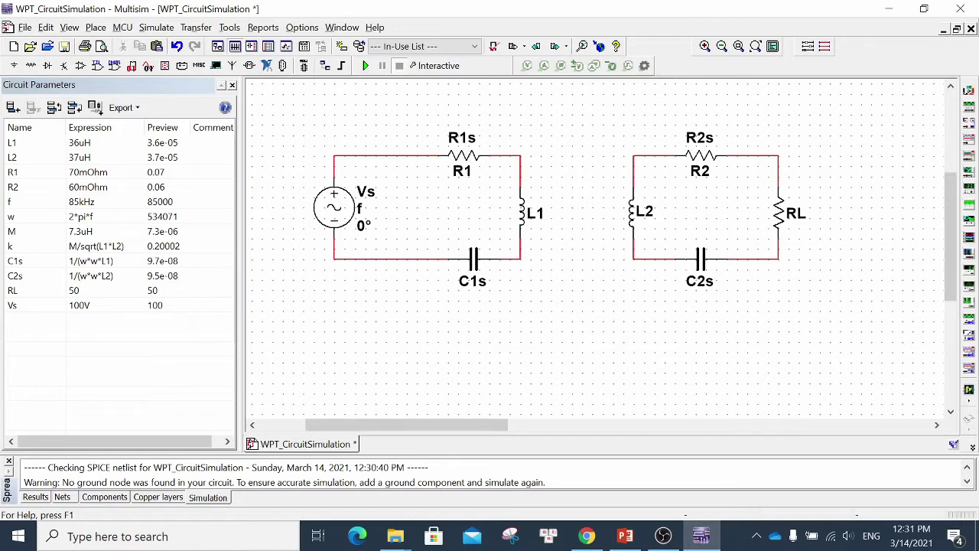
Browse the INDUCTOR family of the Basic group in the component library for a coupling element.
{"action": "left_click", "coordinate": [30, 65]}
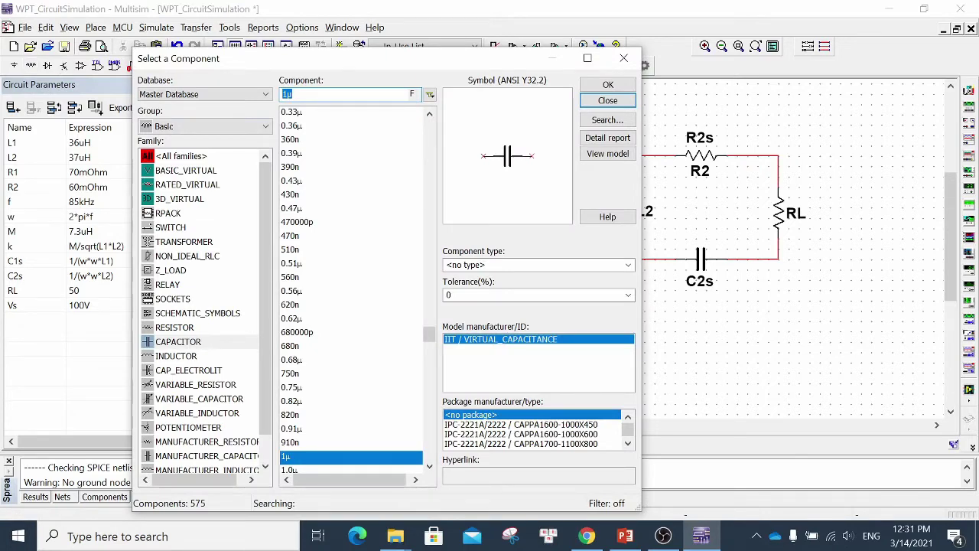
{"action": "left_click", "coordinate": [176, 356]}
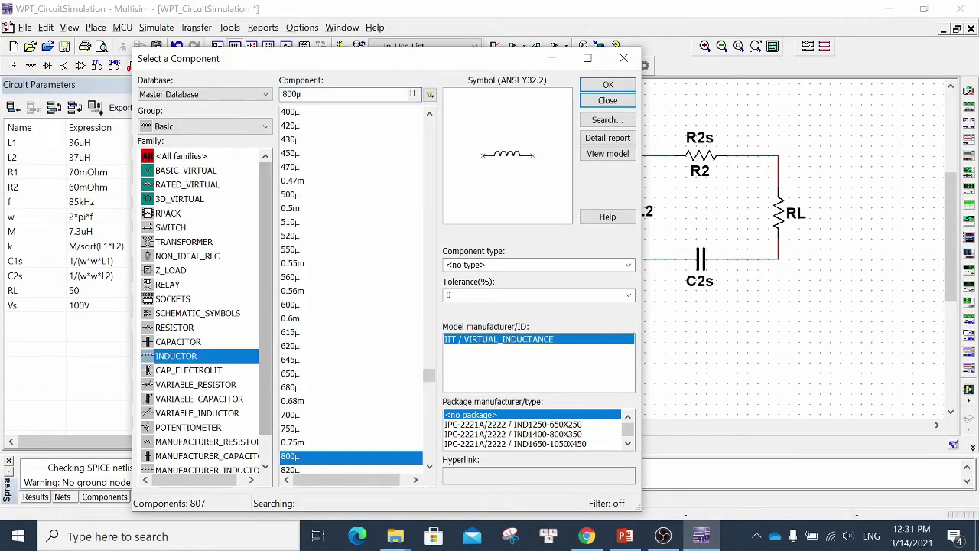
{"action": "scroll", "coordinate": [351, 289], "scroll_direction": "down", "scroll_amount": 7}
{"action": "scroll", "coordinate": [202, 313], "scroll_direction": "down", "scroll_amount": 1}
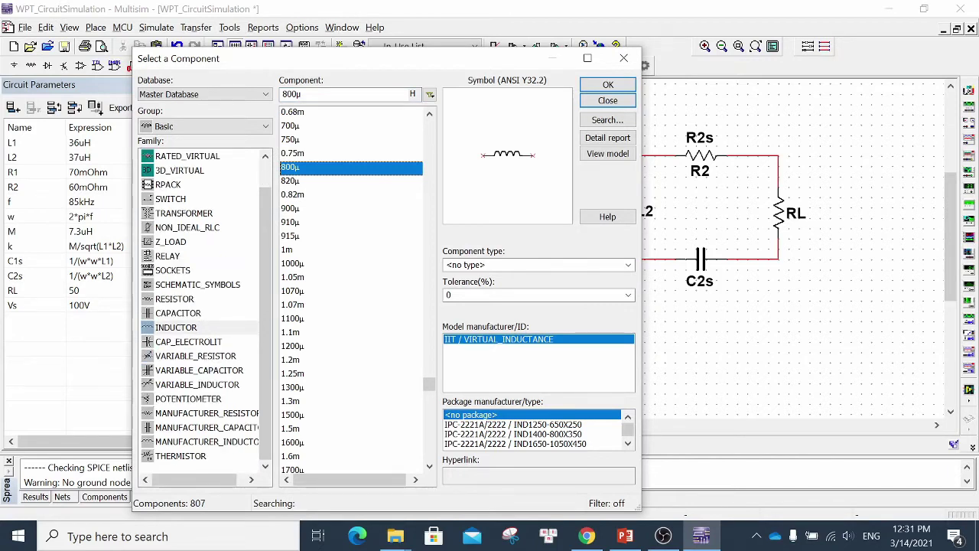
{"action": "scroll", "coordinate": [352, 291], "scroll_direction": "down", "scroll_amount": 5}
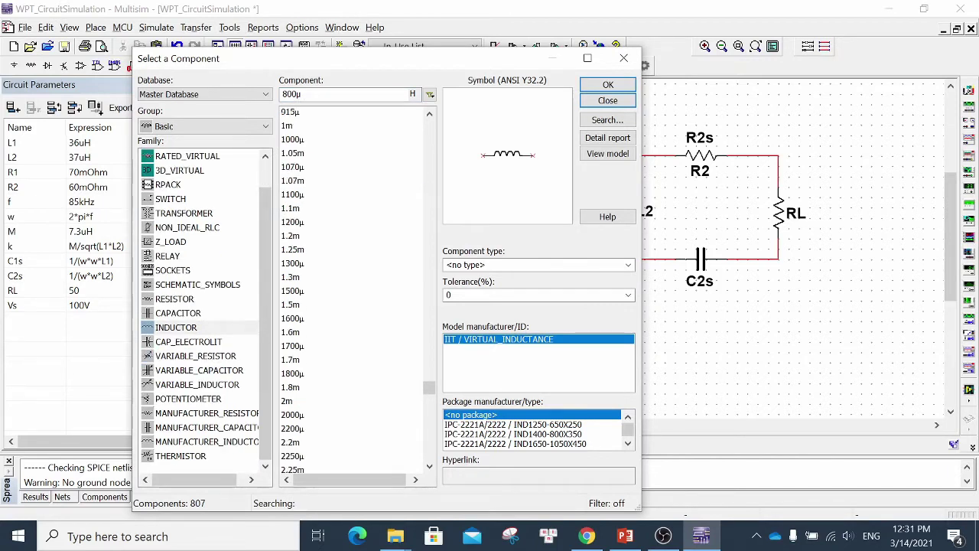
{"action": "scroll", "coordinate": [352, 291], "scroll_direction": "down", "scroll_amount": 10}
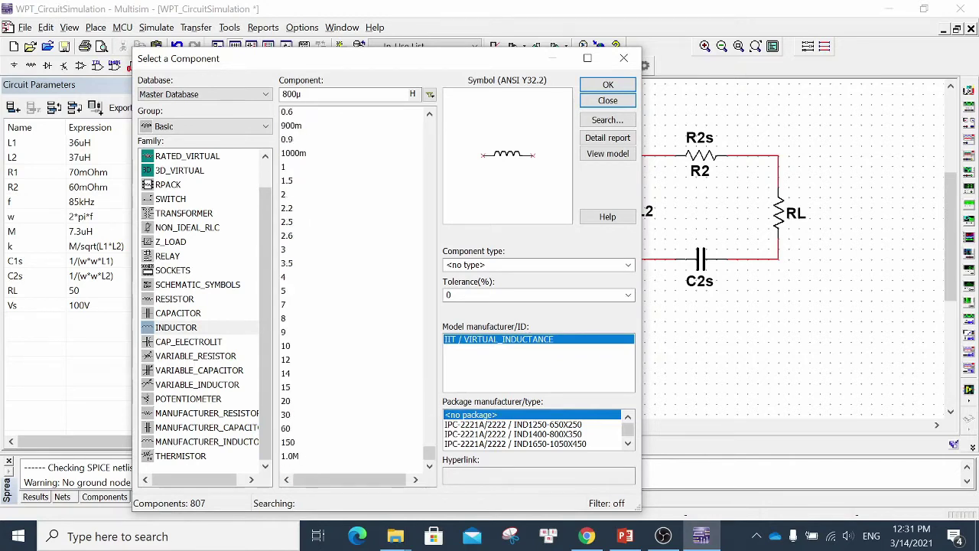
{"action": "left_click", "coordinate": [176, 326]}
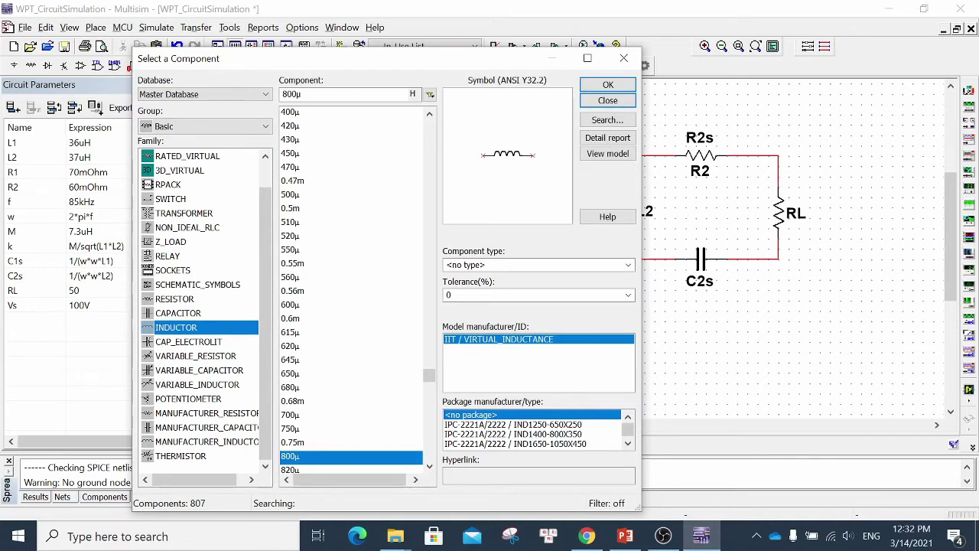
{"action": "scroll", "coordinate": [202, 311], "scroll_direction": "up", "scroll_amount": 1}
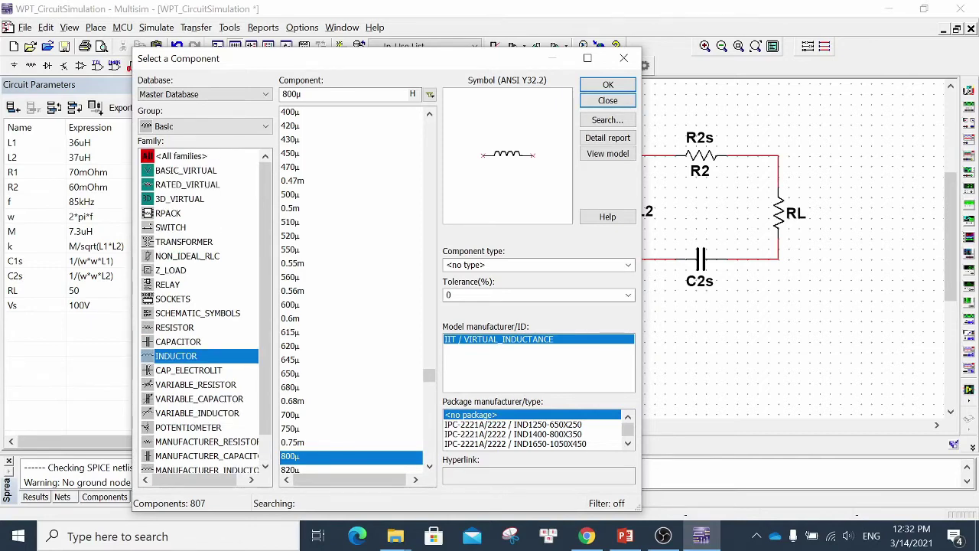
Place an INDUCTOR_COUPLING element from the TRANSFORMER family between the primary and secondary circuits, above L1 and L2.
{"action": "left_click", "coordinate": [184, 241]}
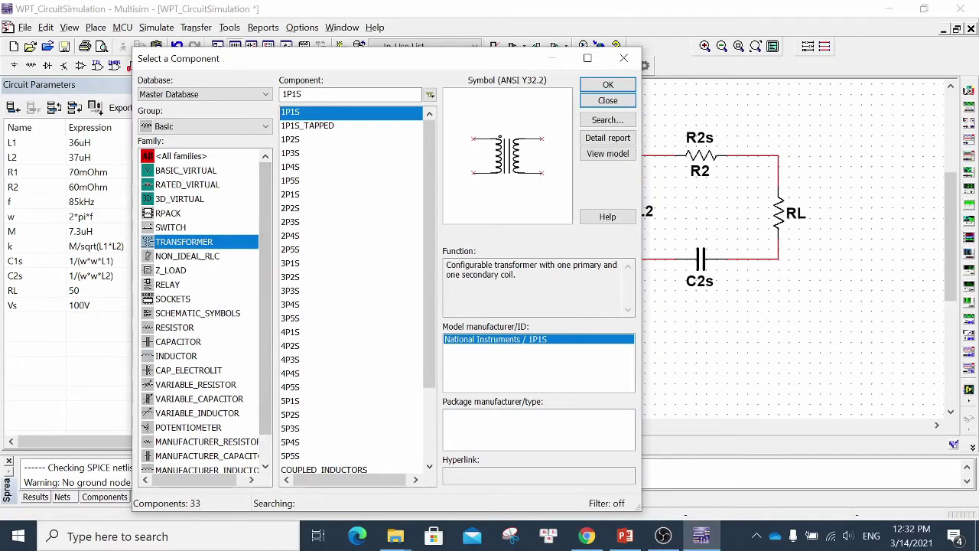
{"action": "scroll", "coordinate": [352, 290], "scroll_direction": "down", "scroll_amount": 3}
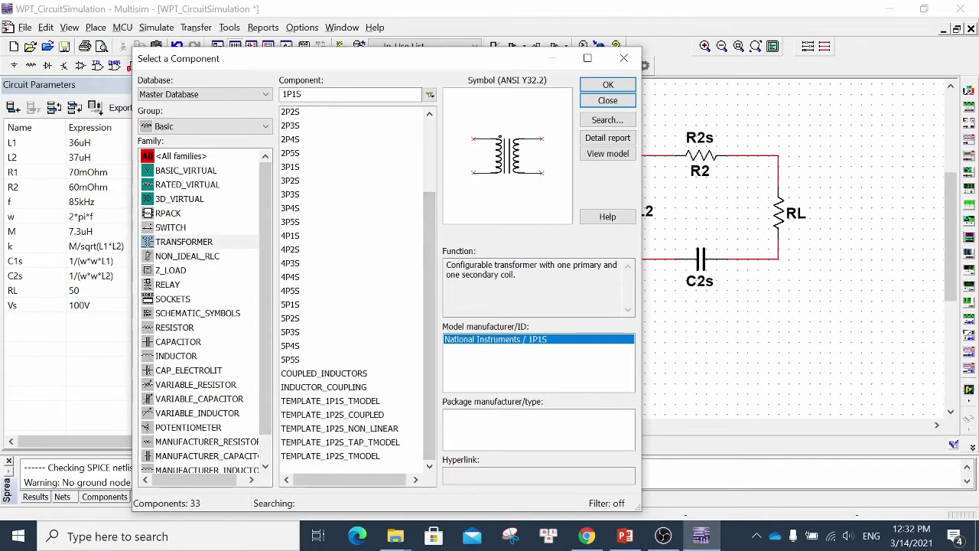
{"action": "left_click", "coordinate": [184, 241]}
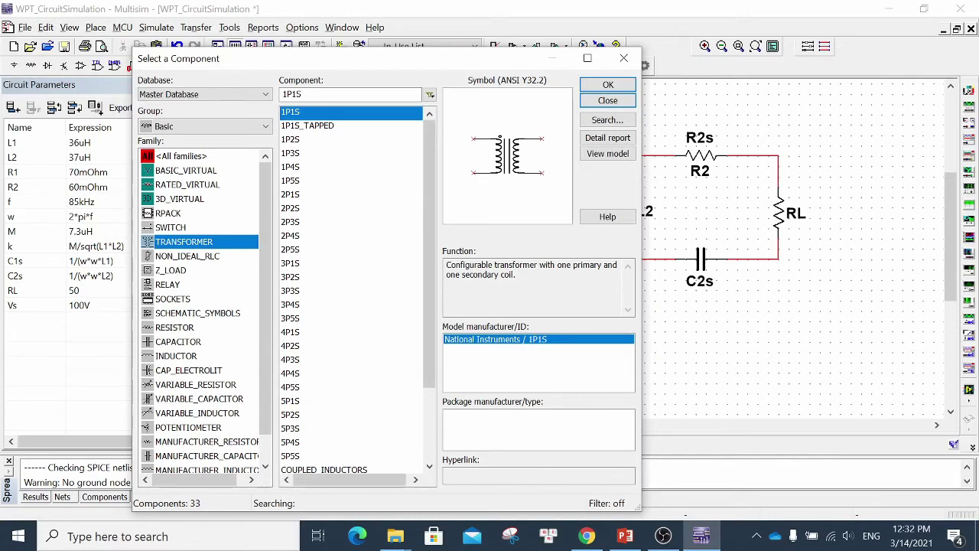
{"action": "left_click_drag", "start_coordinate": [429, 253], "coordinate": [429, 325]}
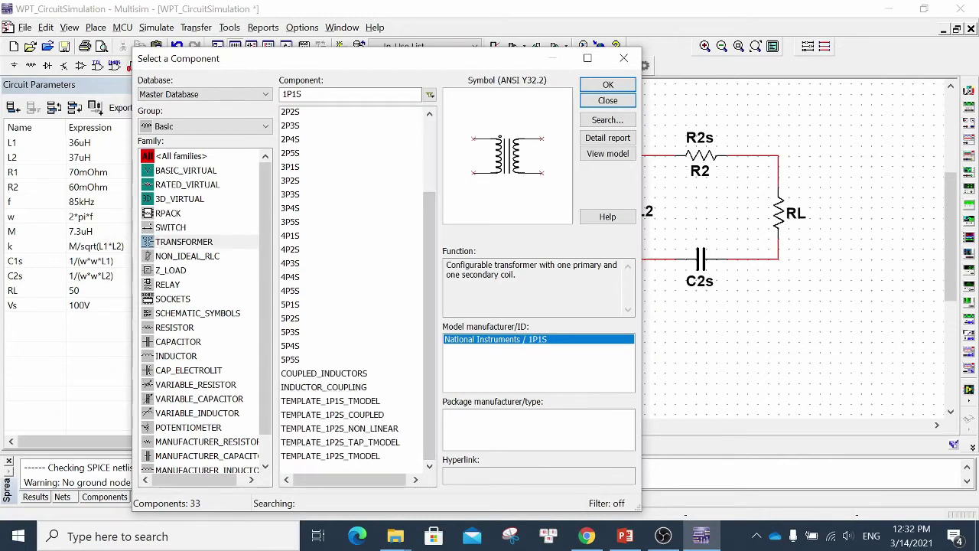
{"action": "left_click", "coordinate": [323, 373]}
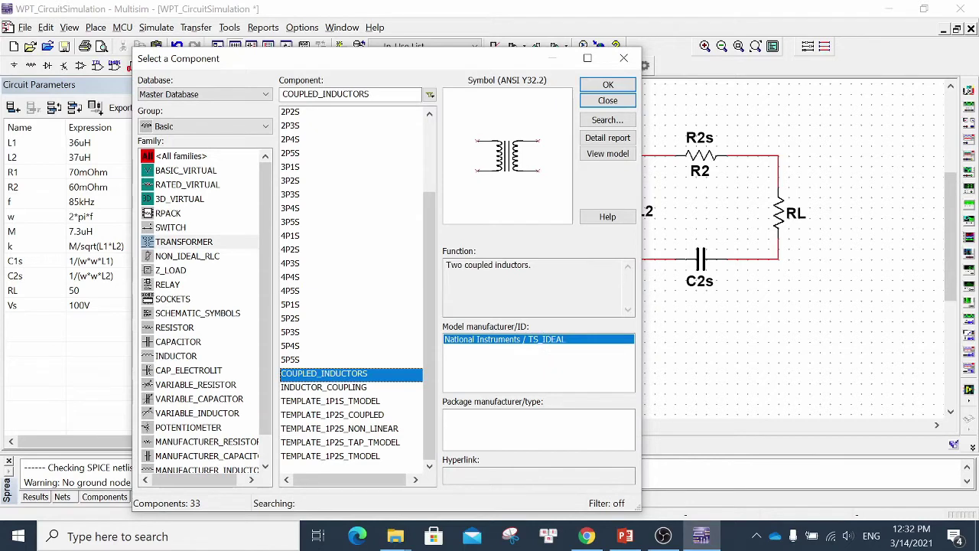
{"action": "left_click", "coordinate": [323, 387]}
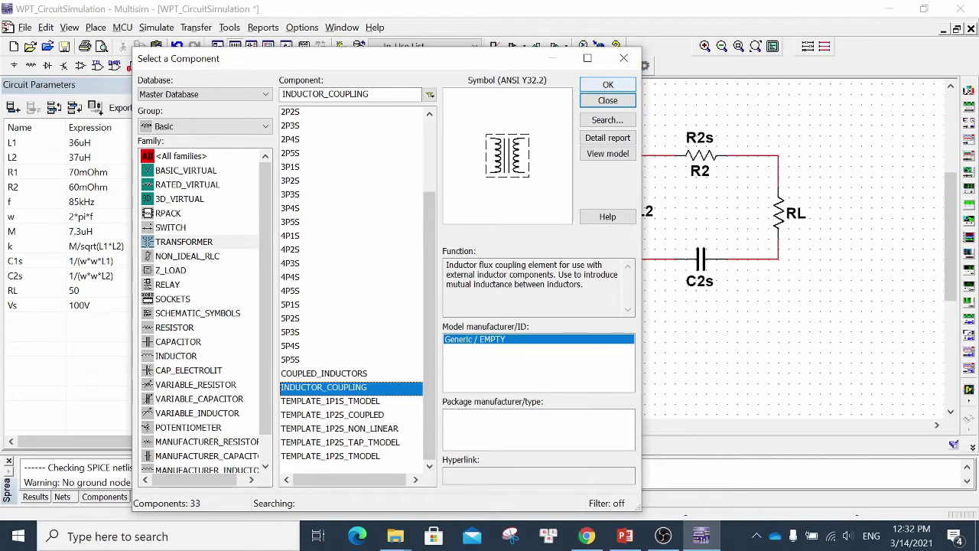
{"action": "left_click", "coordinate": [607, 84]}
{"action": "left_click", "coordinate": [577, 147]}
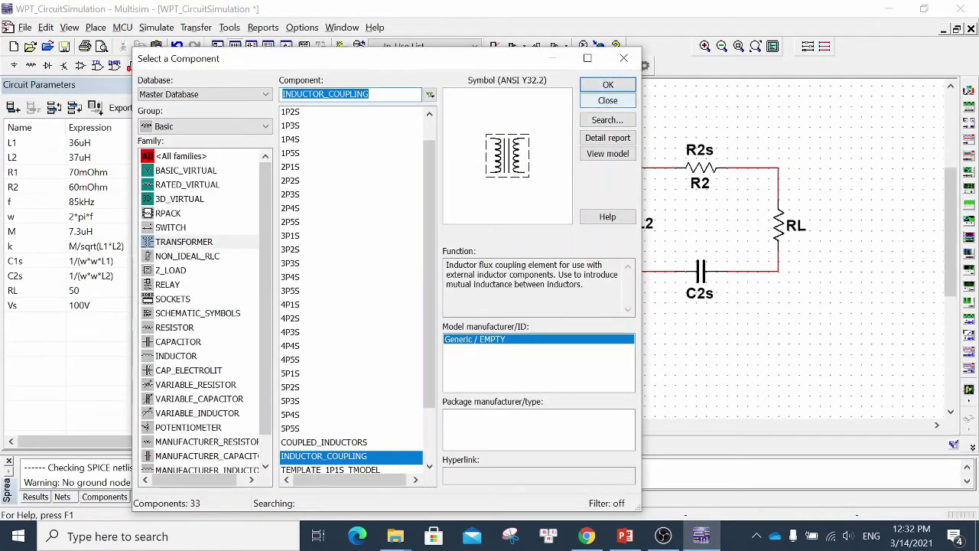
{"action": "left_click", "coordinate": [608, 101]}
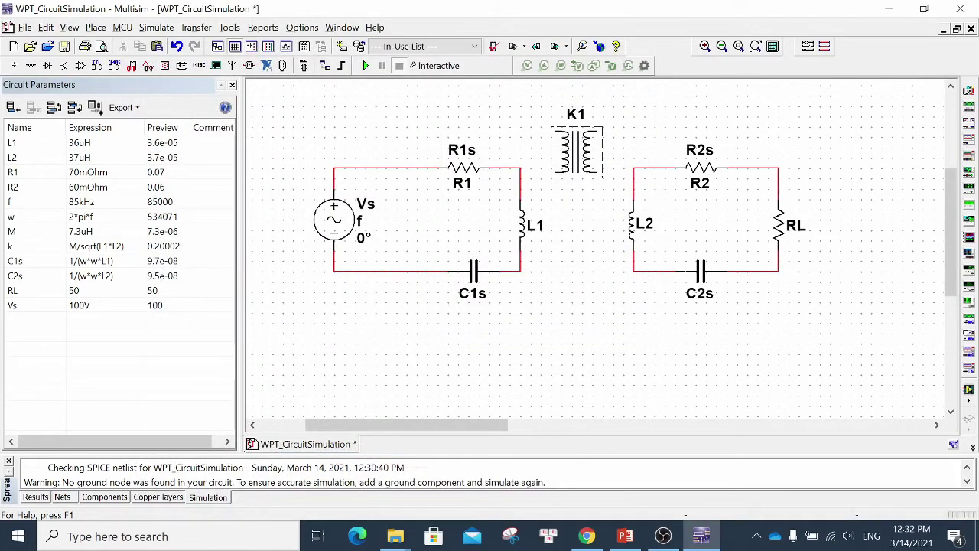
Set the coupled inductors list of the inductor coupling element to L1, L2.
{"action": "double_click", "coordinate": [577, 151]}
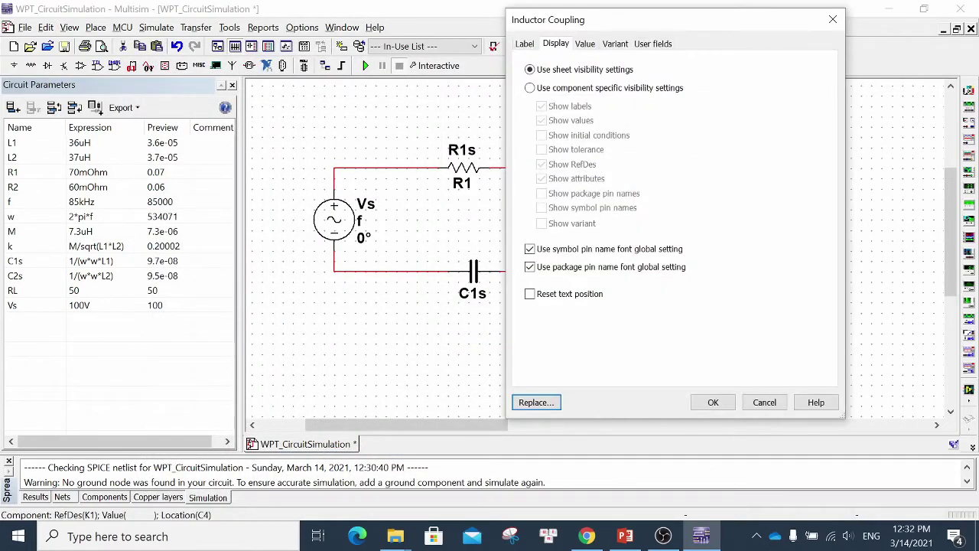
{"action": "left_click_drag", "start_coordinate": [629, 14], "coordinate": [640, 78]}
{"action": "left_click", "coordinate": [688, 62]}
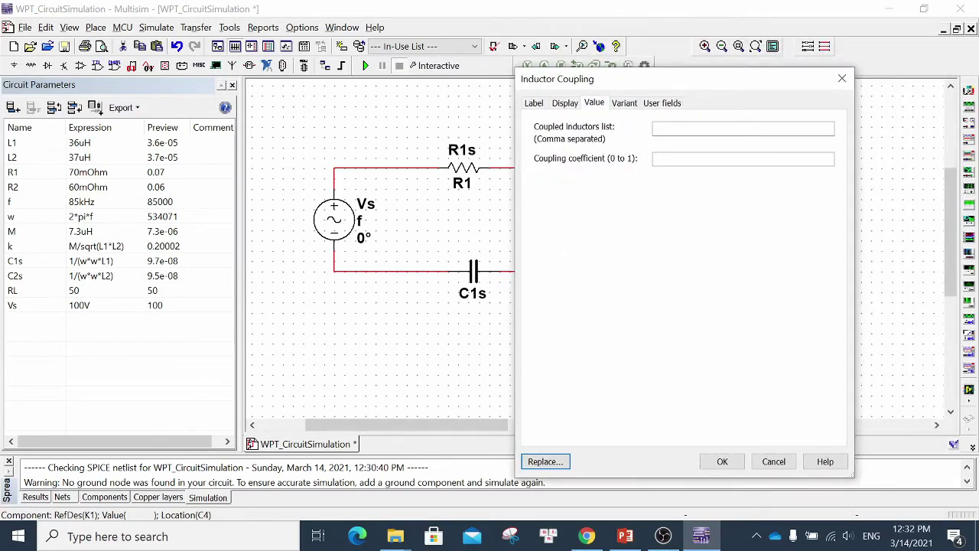
{"action": "left_click_drag", "start_coordinate": [692, 83], "coordinate": [242, 90]}
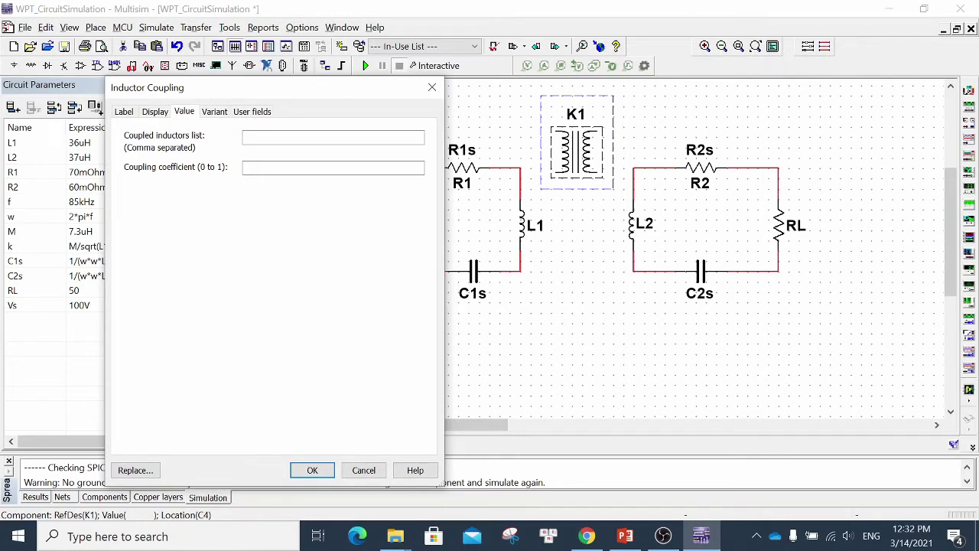
{"action": "left_click", "coordinate": [247, 137]}
{"action": "type", "text": "L1, L2"}
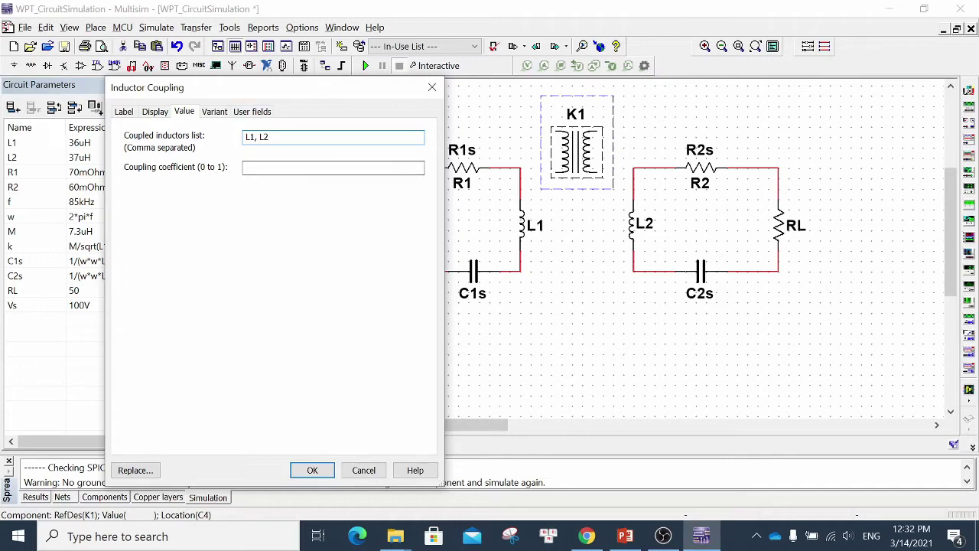
Set the coupling coefficient of the inductor coupling element to k and apply the settings.
{"action": "left_click_drag", "start_coordinate": [287, 87], "coordinate": [583, 87]}
{"action": "left_click", "coordinate": [584, 167]}
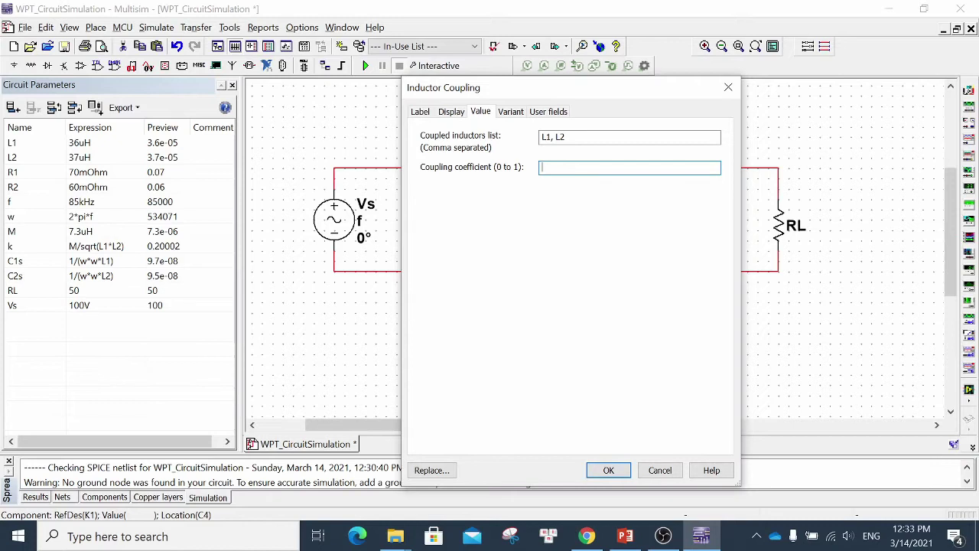
{"action": "type", "text": "k"}
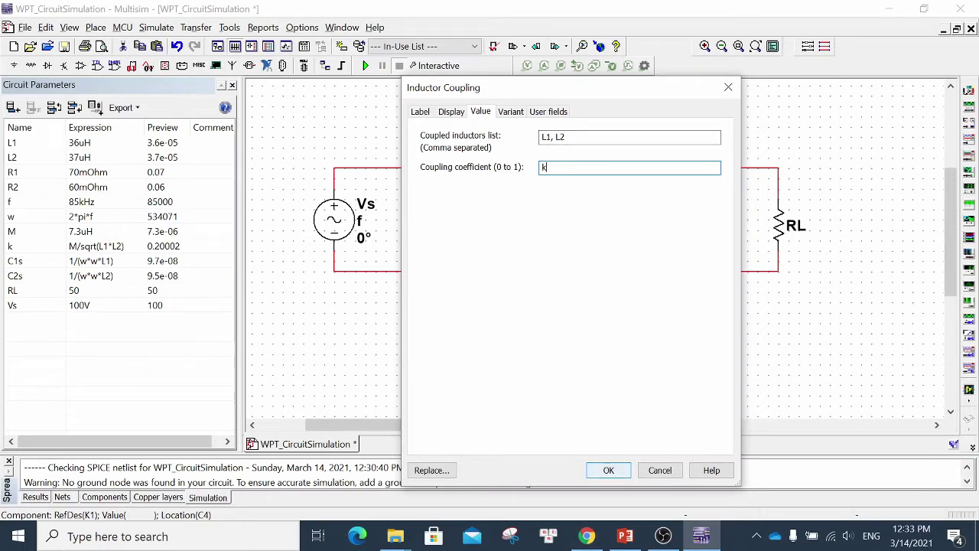
{"action": "key", "text": "Return"}
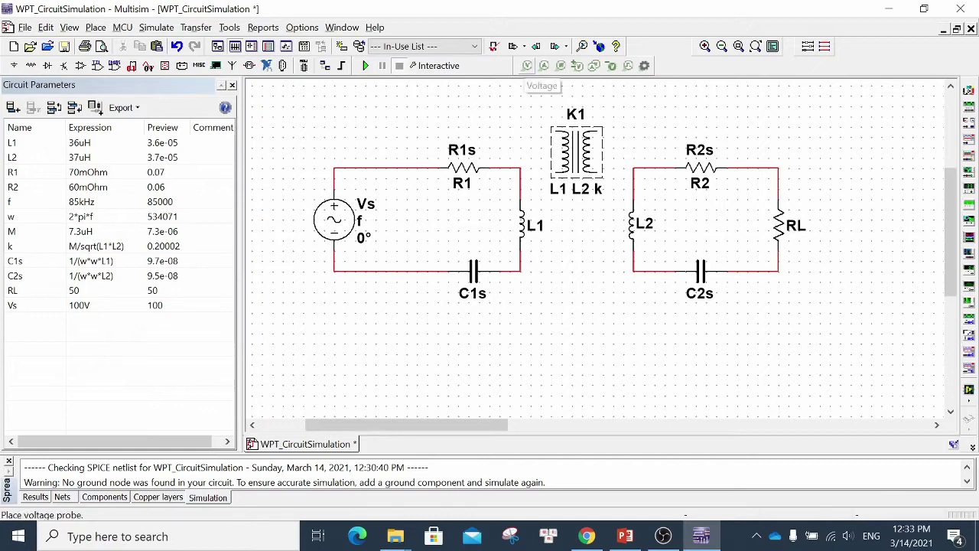
Place a voltage probe on the wire at the positive terminal of Vs and move its readout box directly above the source.
{"action": "scroll", "coordinate": [635, 199], "scroll_direction": "down", "scroll_amount": 1}
{"action": "scroll", "coordinate": [501, 174], "scroll_direction": "up", "scroll_amount": 1}
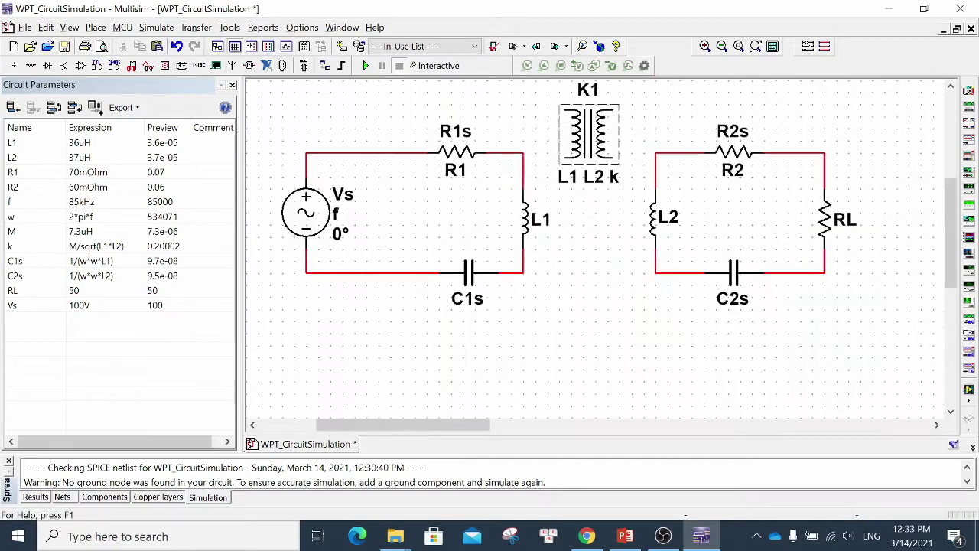
{"action": "scroll", "coordinate": [484, 162], "scroll_direction": "down", "scroll_amount": 2}
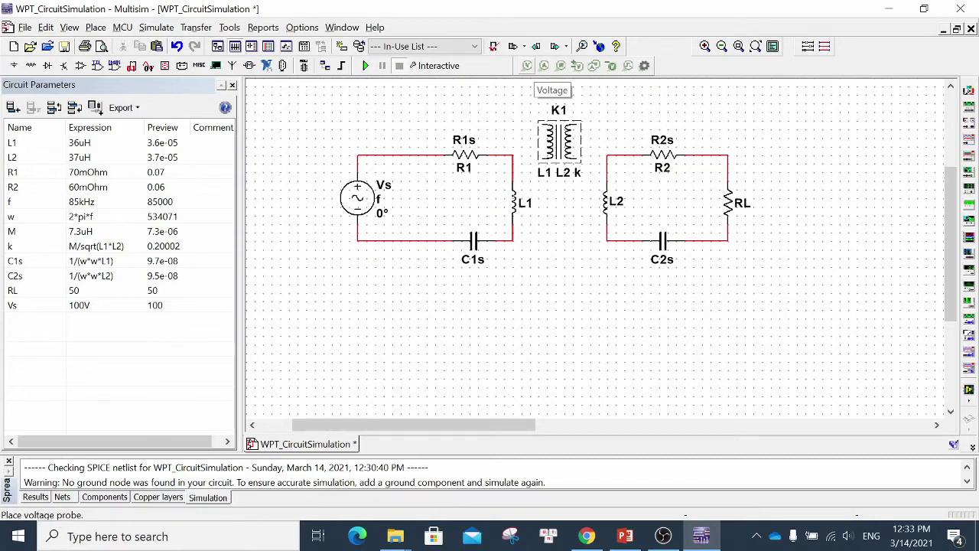
{"action": "left_click", "coordinate": [527, 65]}
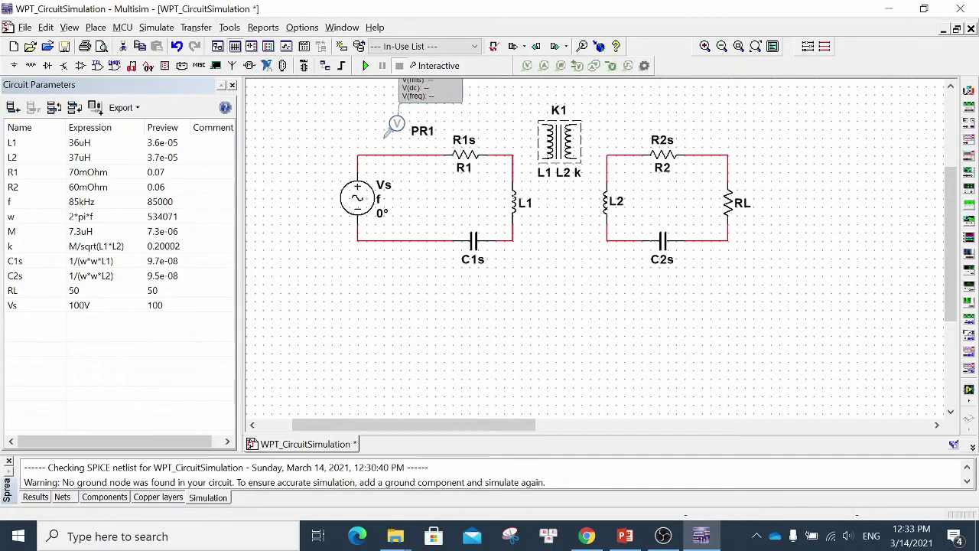
{"action": "scroll", "coordinate": [497, 107], "scroll_direction": "up", "scroll_amount": 1}
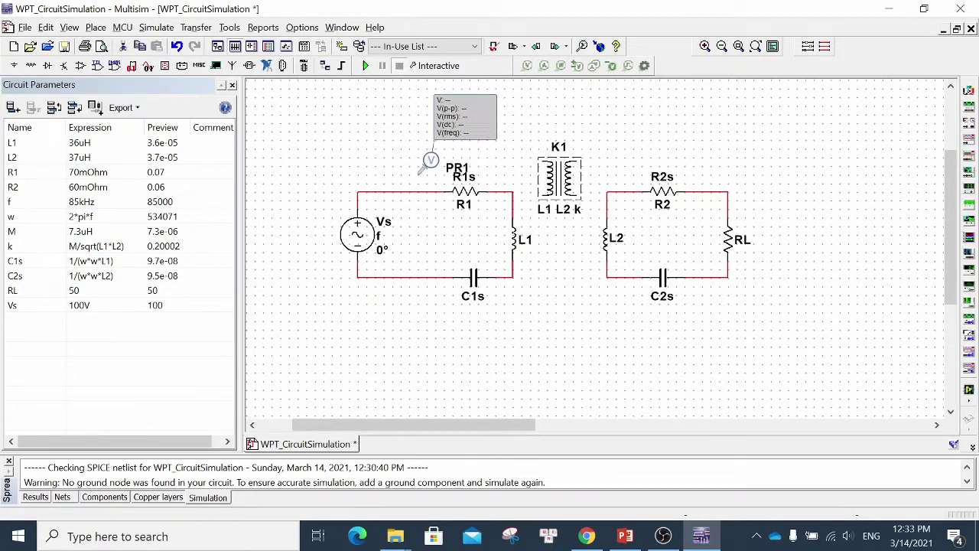
{"action": "left_click", "coordinate": [367, 197]}
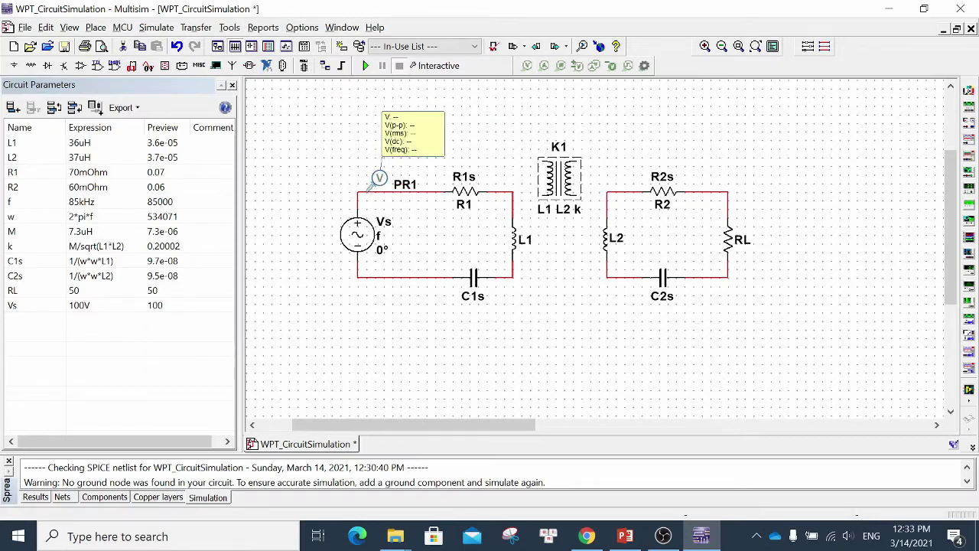
{"action": "left_click_drag", "start_coordinate": [379, 178], "coordinate": [370, 177]}
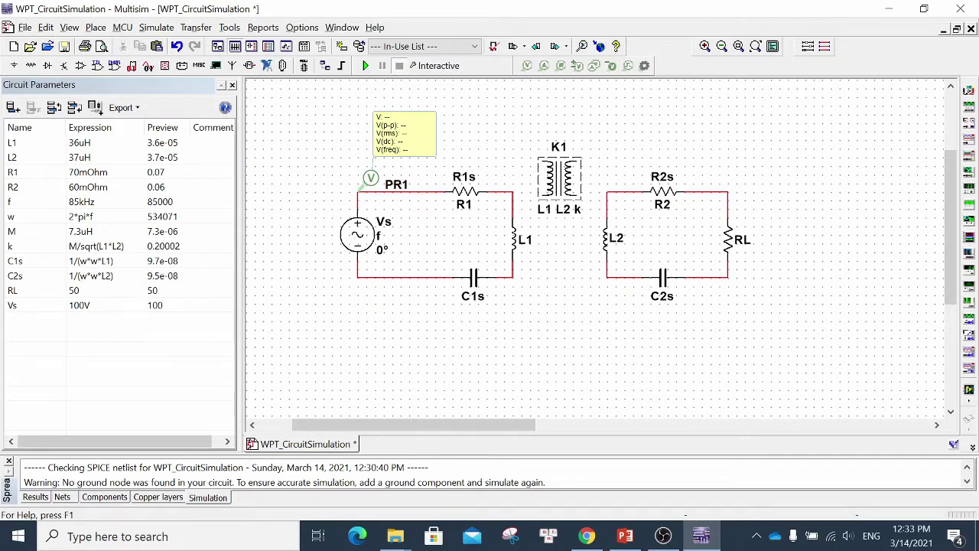
{"action": "left_click", "coordinate": [370, 177]}
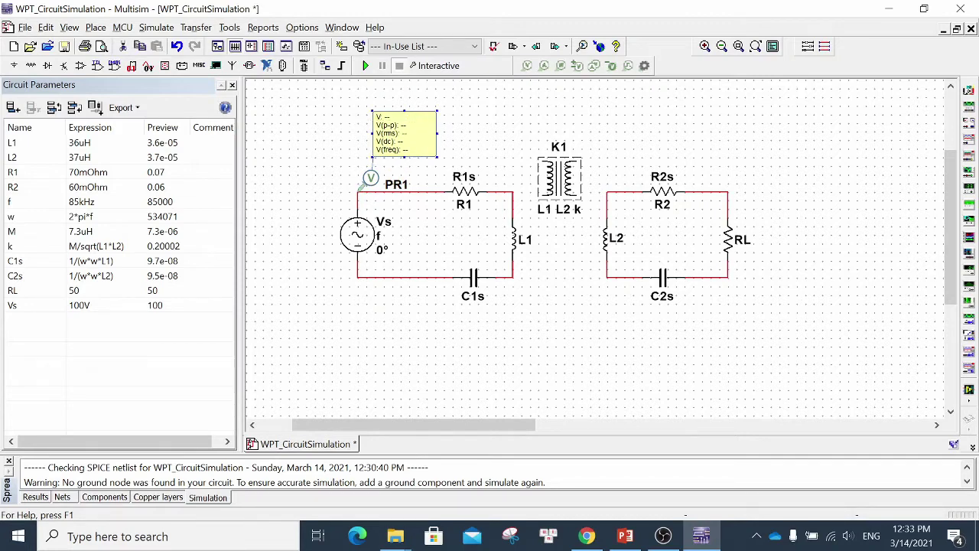
{"action": "left_click_drag", "start_coordinate": [404, 133], "coordinate": [389, 141]}
{"action": "key", "text": "Escape"}
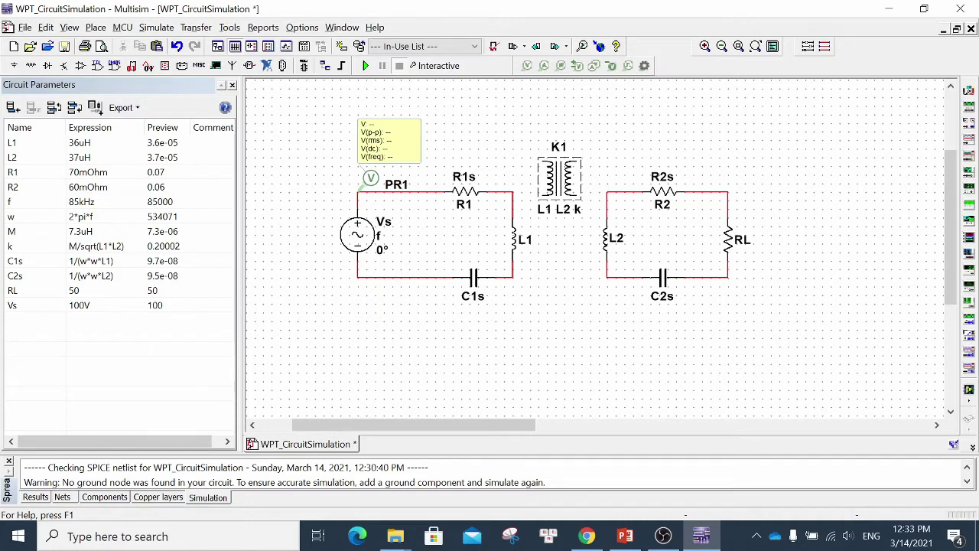
Place a GROUND component from the POWER_SOURCES family below Vs and wire it to the source's negative node.
{"action": "left_click", "coordinate": [357, 235]}
{"action": "key", "text": "Escape"}
{"action": "left_click", "coordinate": [14, 66]}
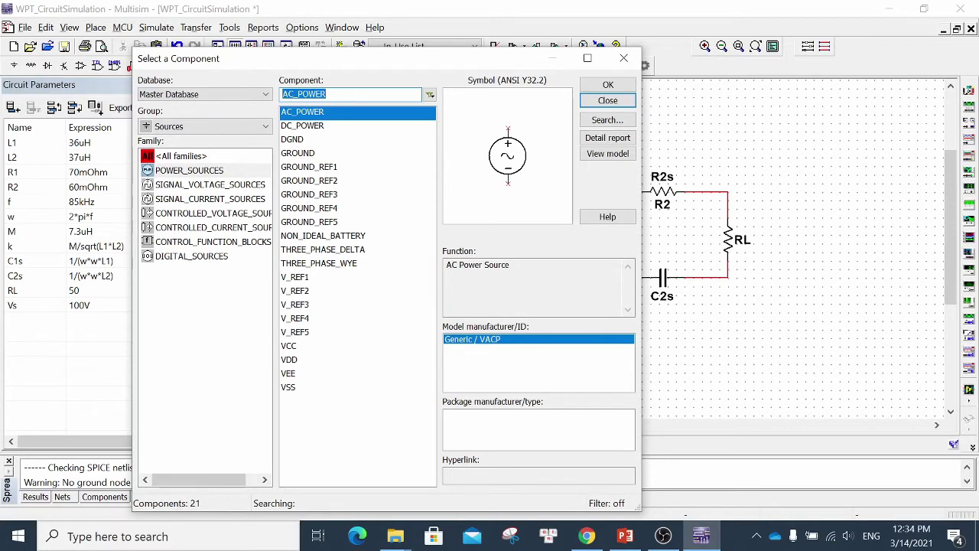
{"action": "left_click", "coordinate": [298, 153]}
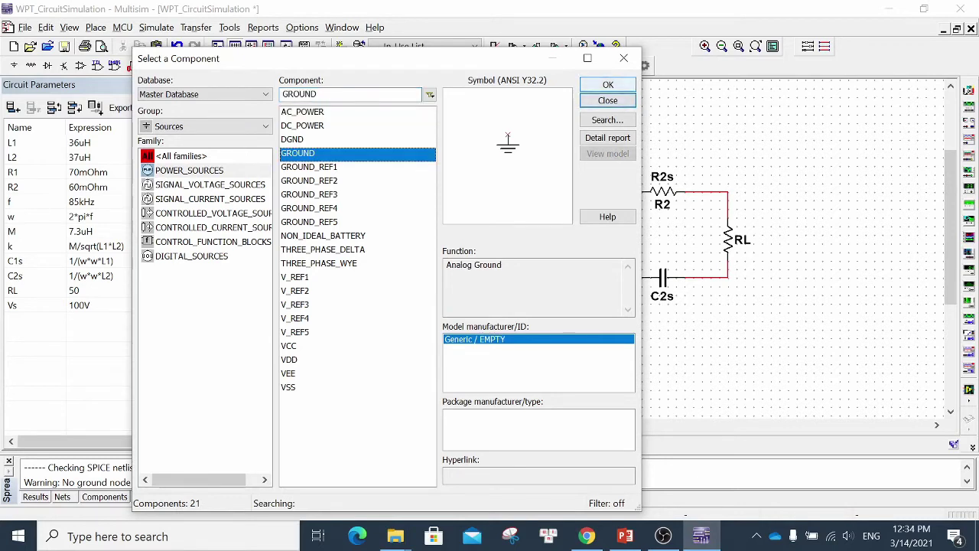
{"action": "left_click", "coordinate": [607, 84]}
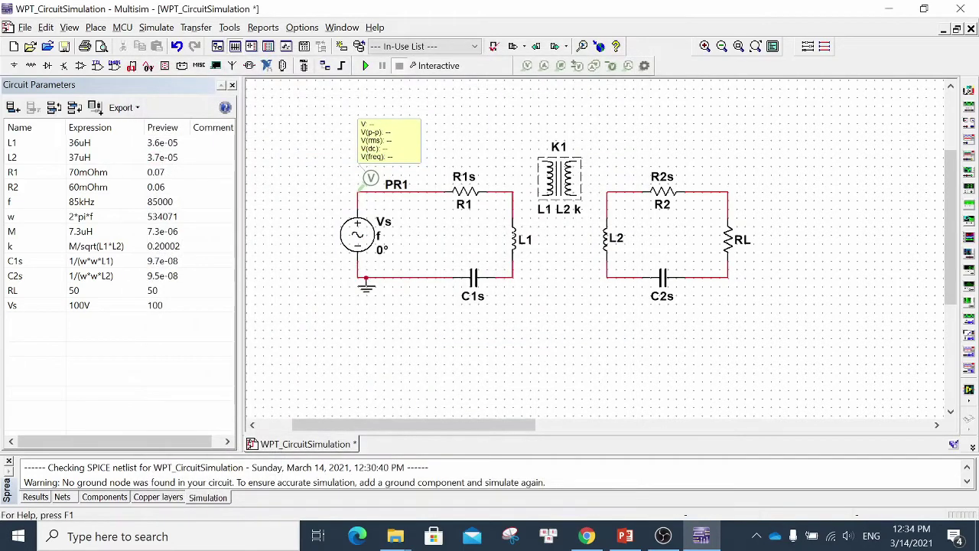
{"action": "left_click", "coordinate": [358, 300]}
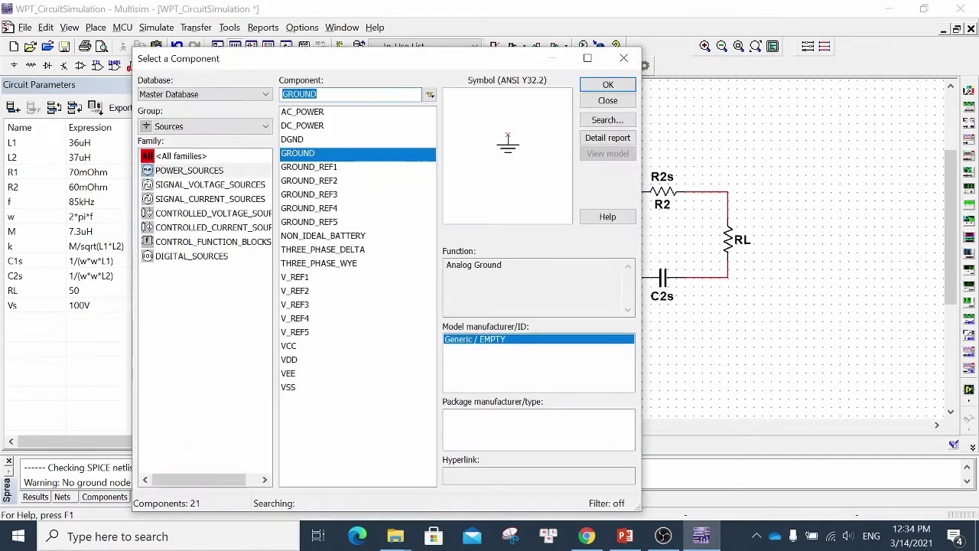
{"action": "left_click", "coordinate": [607, 100]}
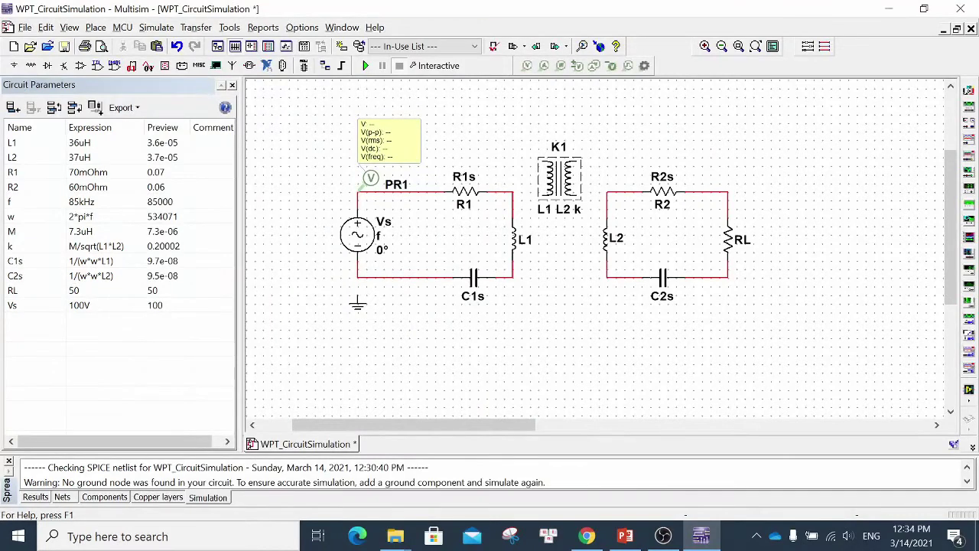
{"action": "left_click", "coordinate": [357, 296]}
{"action": "left_click", "coordinate": [357, 277]}
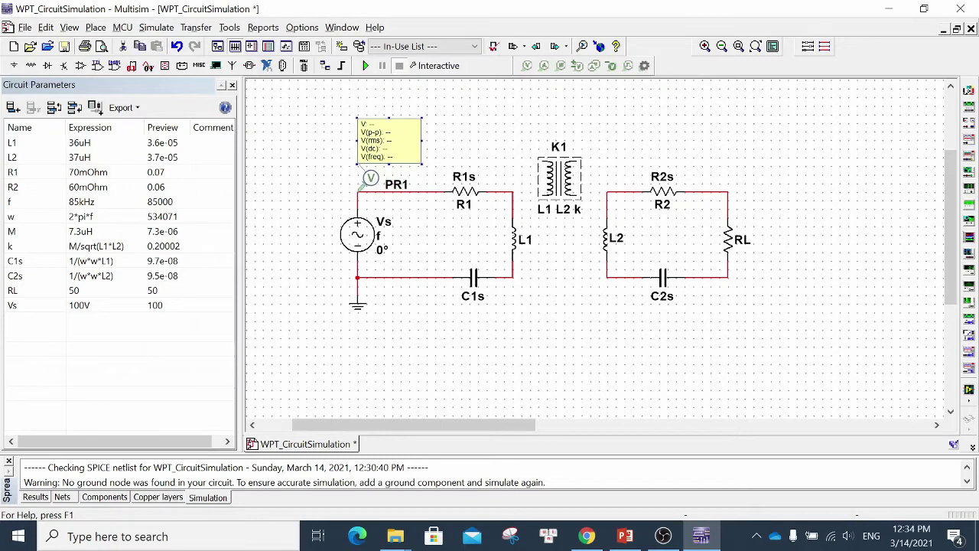
Shift the readout box of voltage probe PR1 slightly further left above the source.
{"action": "mouse_move", "coordinate": [370, 178]}
{"action": "left_mouse_down"}
{"action": "mouse_move", "coordinate": [336, 160]}
{"action": "mouse_move", "coordinate": [358, 166]}
{"action": "mouse_move", "coordinate": [364, 184]}
{"action": "left_mouse_up"}
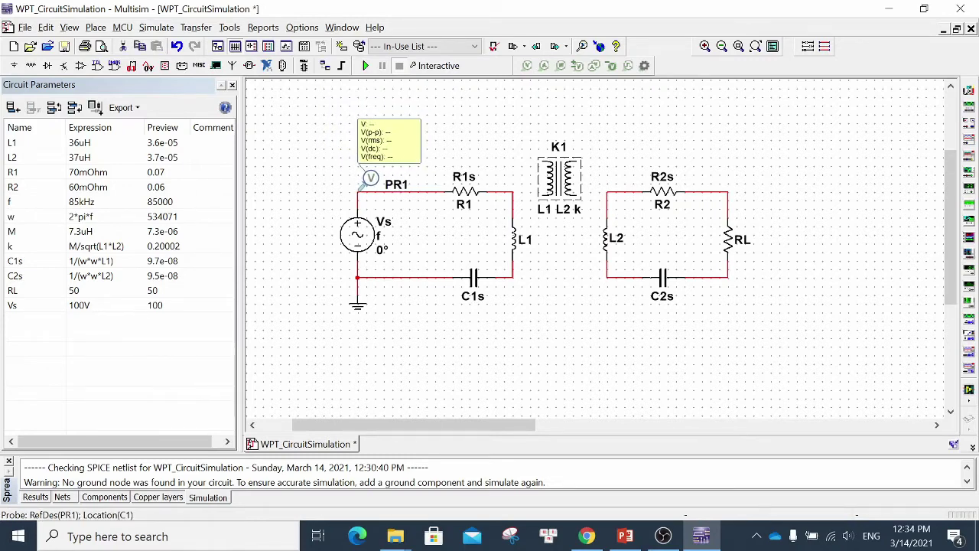
{"action": "left_click", "coordinate": [364, 184]}
{"action": "left_click_drag", "start_coordinate": [389, 141], "coordinate": [381, 139]}
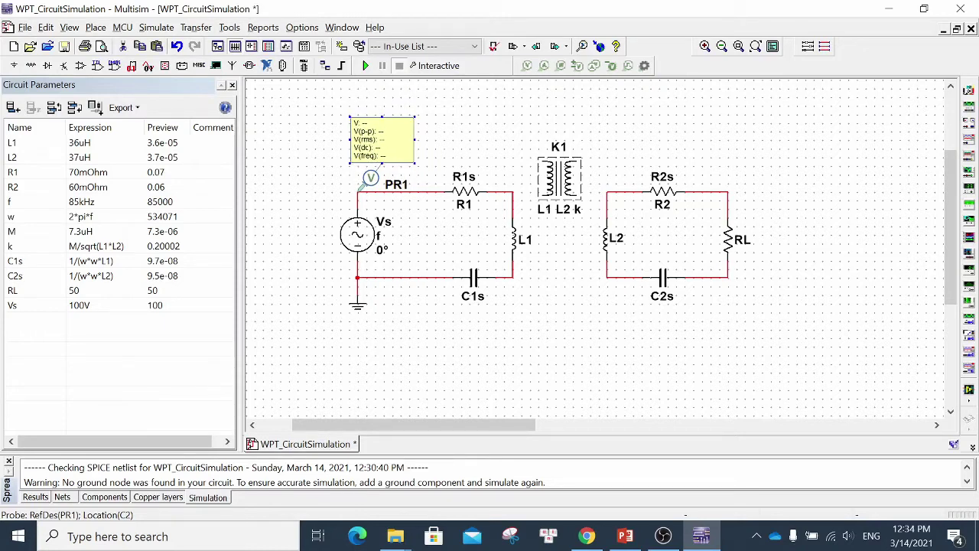
{"action": "key", "text": "Escape"}
Try a plain voltage probe on the wire corner between R2 and RL, and delete it again.
{"action": "left_click", "coordinate": [706, 191]}
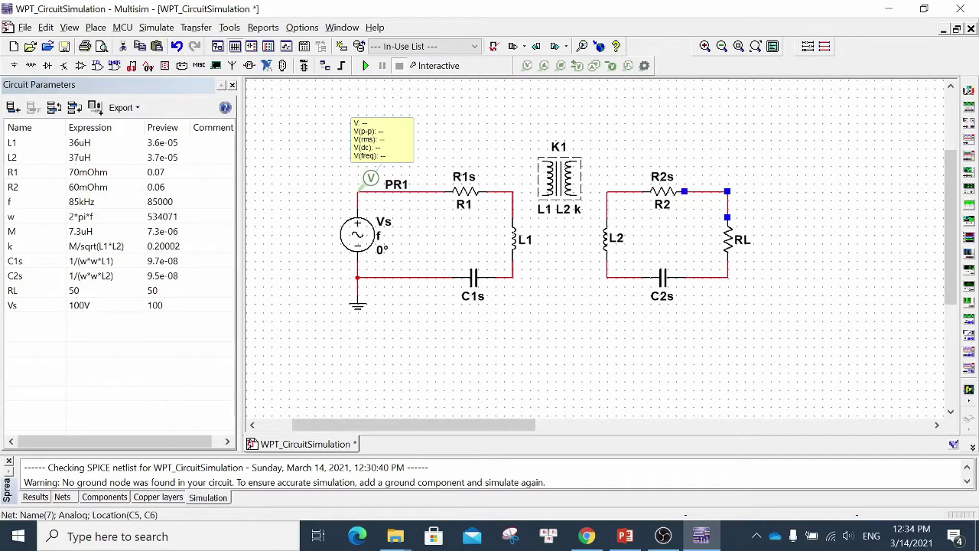
{"action": "left_click", "coordinate": [706, 276]}
{"action": "key", "text": "Escape"}
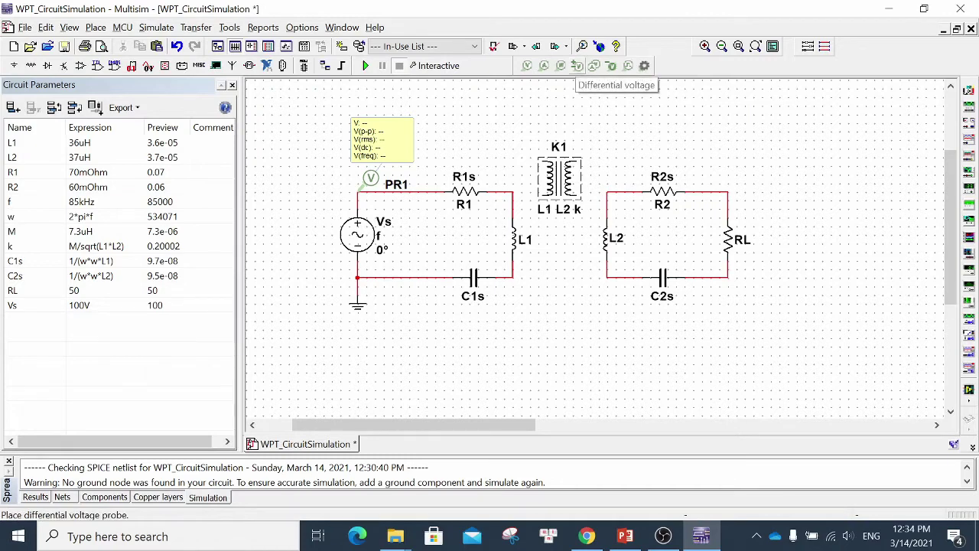
{"action": "left_click", "coordinate": [527, 66]}
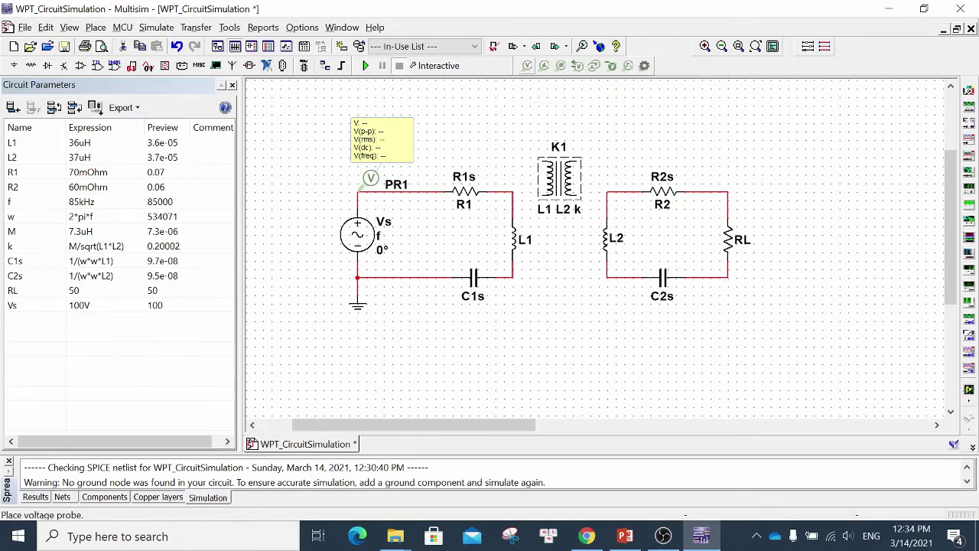
{"action": "left_click", "coordinate": [724, 187]}
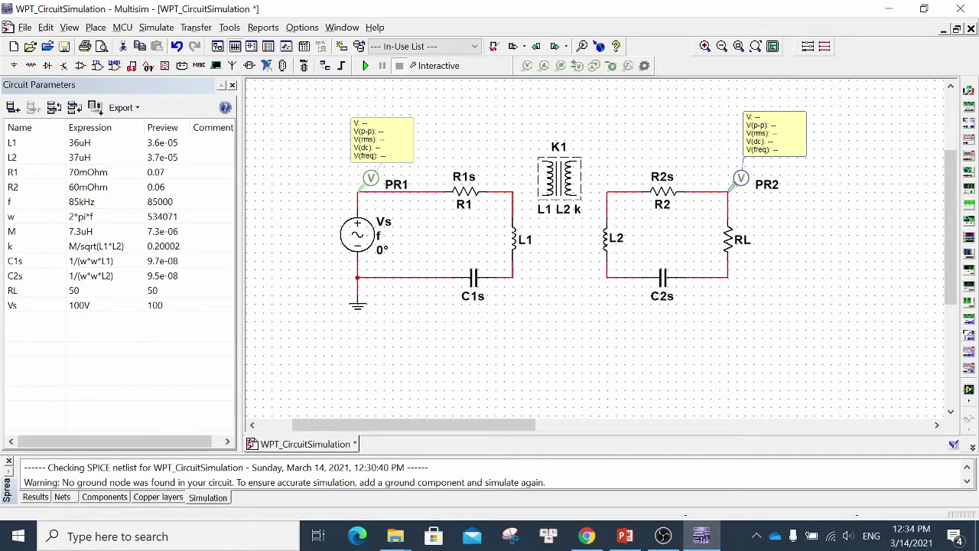
{"action": "left_click", "coordinate": [729, 190]}
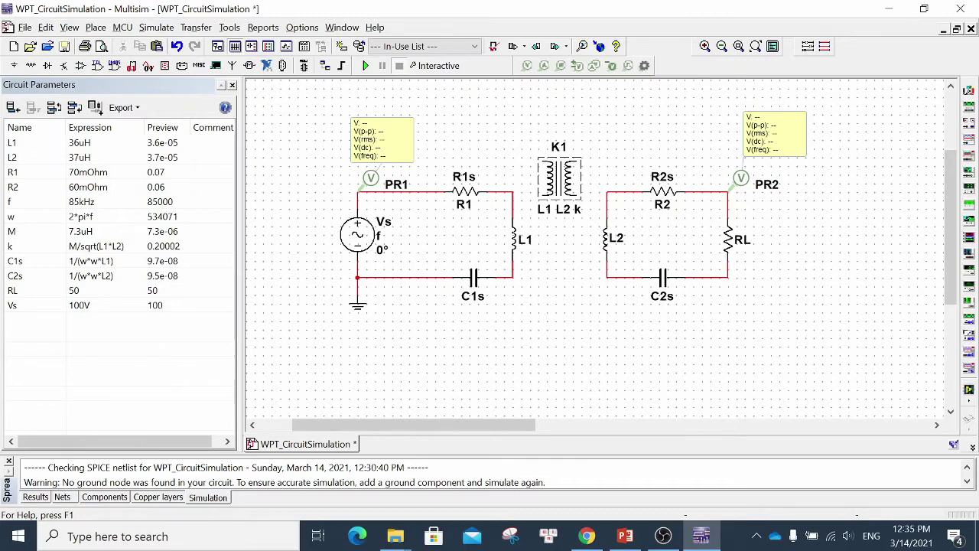
{"action": "left_click", "coordinate": [357, 305]}
{"action": "left_click", "coordinate": [740, 178]}
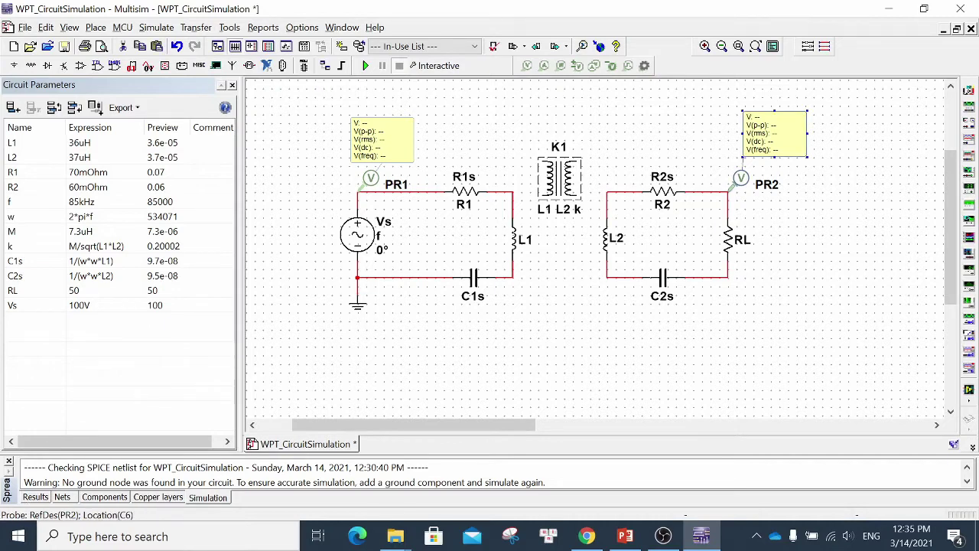
{"action": "key", "text": "Delete"}
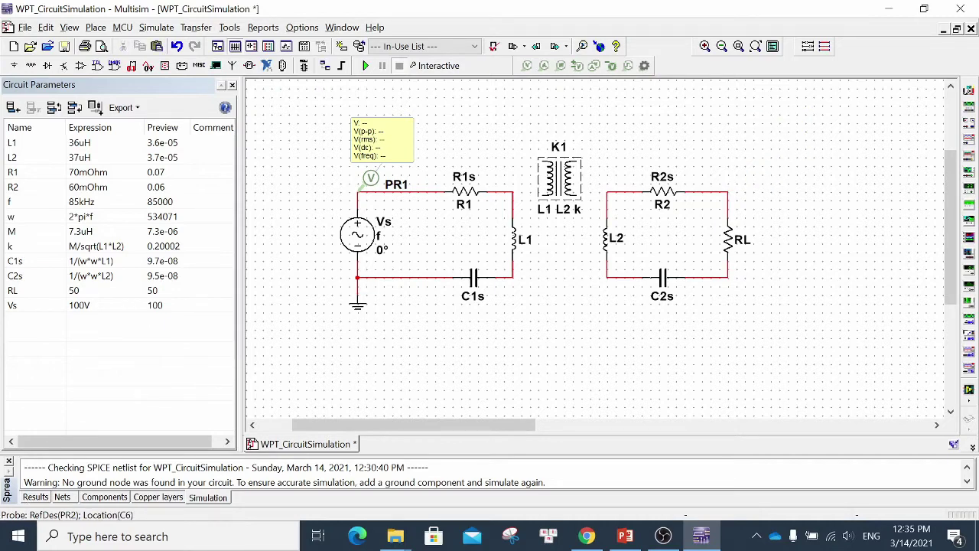
Place a differential voltage probe across RL, with the positive end on its upper node and the reference on its lower node.
{"action": "left_click", "coordinate": [577, 66]}
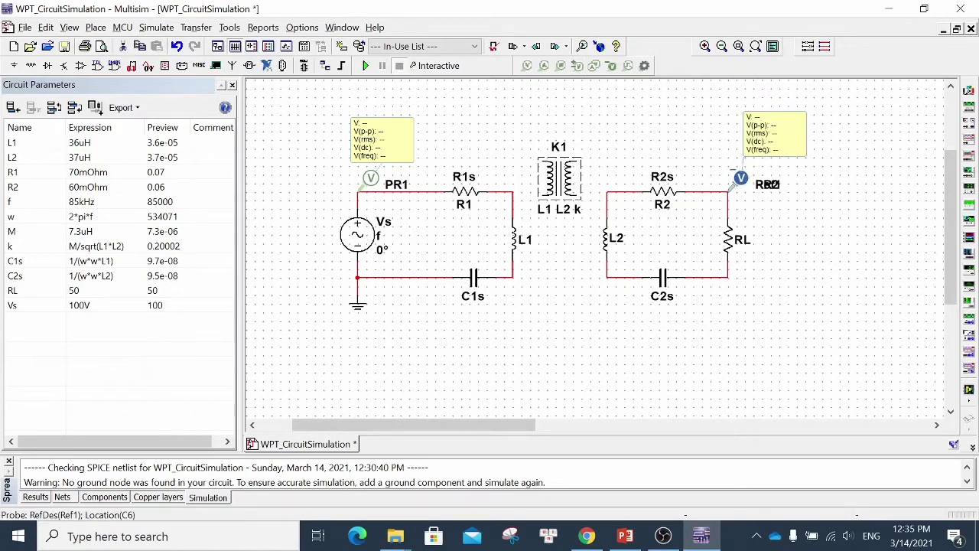
{"action": "left_click", "coordinate": [730, 276]}
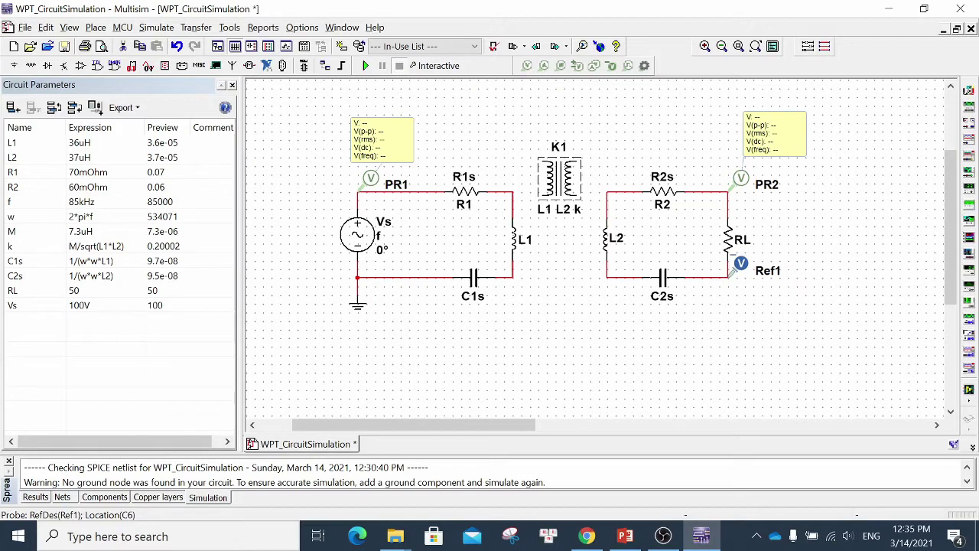
{"action": "left_click", "coordinate": [733, 270]}
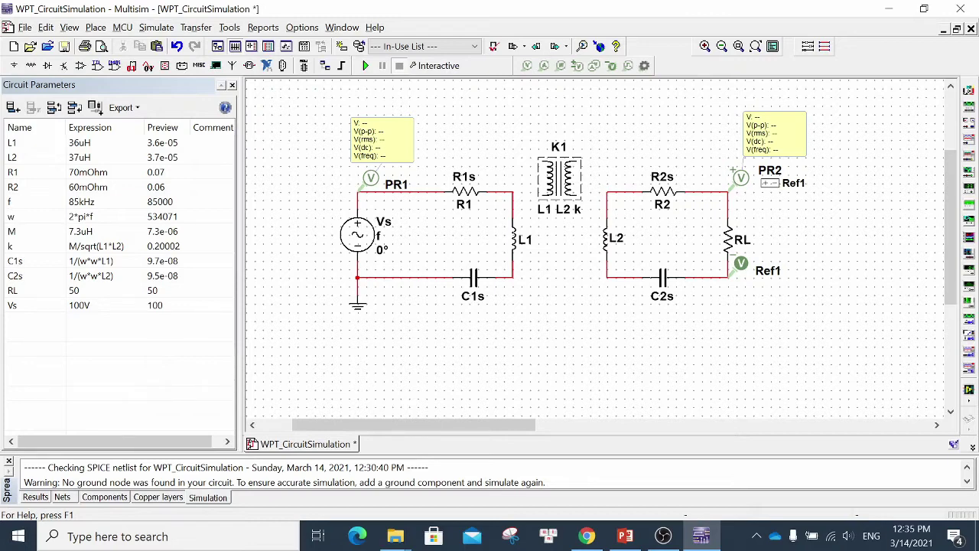
Place current probes on the wire between Vs and R1 and on the corner between L2 and R2, shifting the first probe's readout box slightly.
{"action": "left_click", "coordinate": [543, 65]}
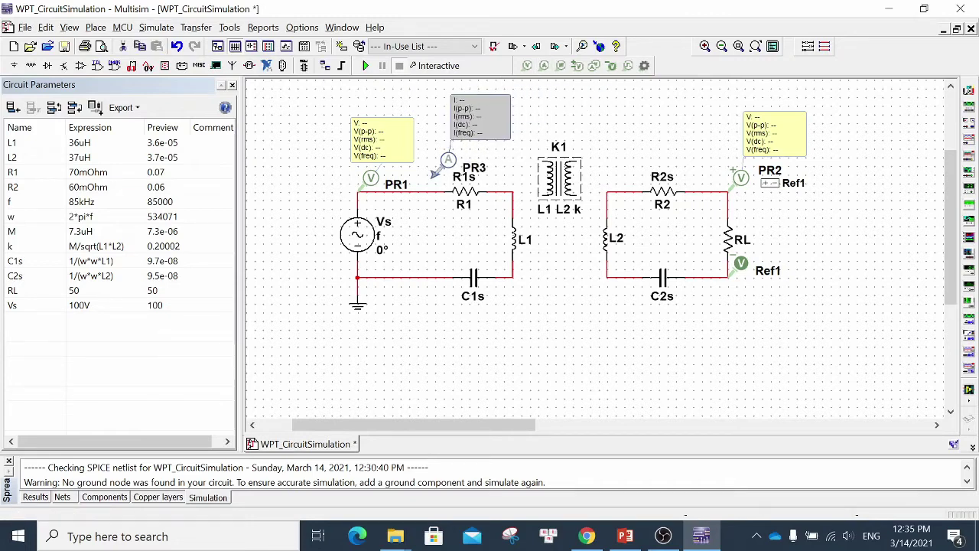
{"action": "left_click", "coordinate": [419, 191]}
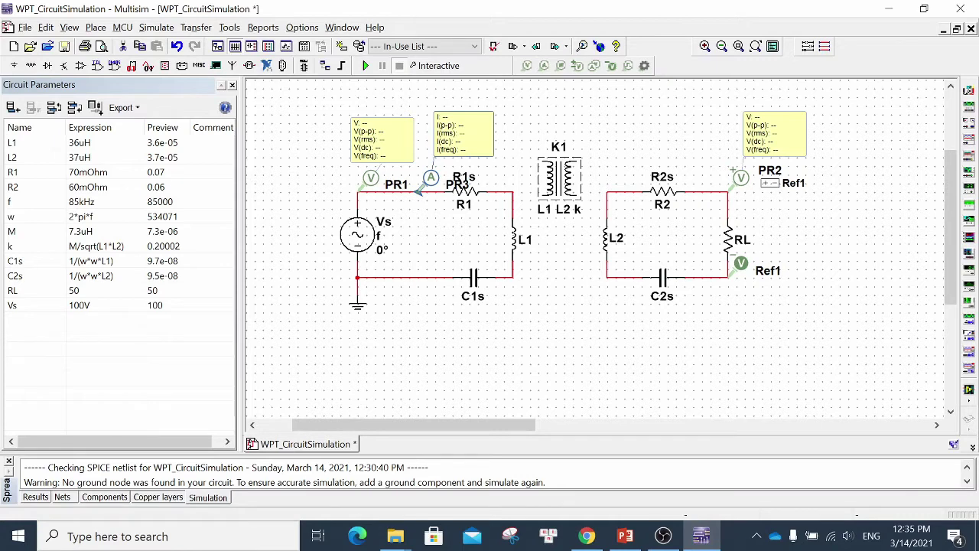
{"action": "mouse_move", "coordinate": [419, 192]}
{"action": "left_mouse_down"}
{"action": "mouse_move", "coordinate": [417, 182]}
{"action": "mouse_move", "coordinate": [419, 191]}
{"action": "left_mouse_up"}
{"action": "key", "text": "Escape"}
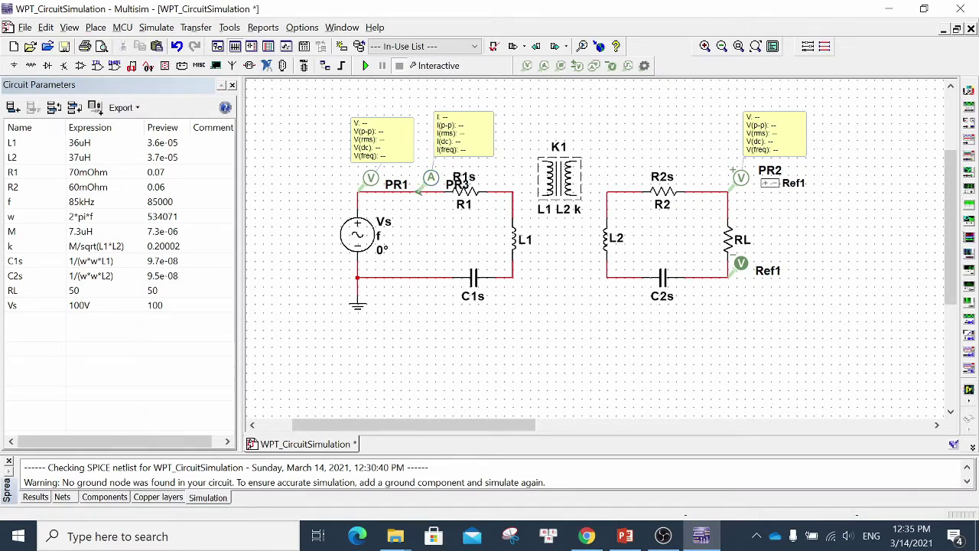
{"action": "left_click_drag", "start_coordinate": [463, 134], "coordinate": [454, 131]}
{"action": "key", "text": "Escape"}
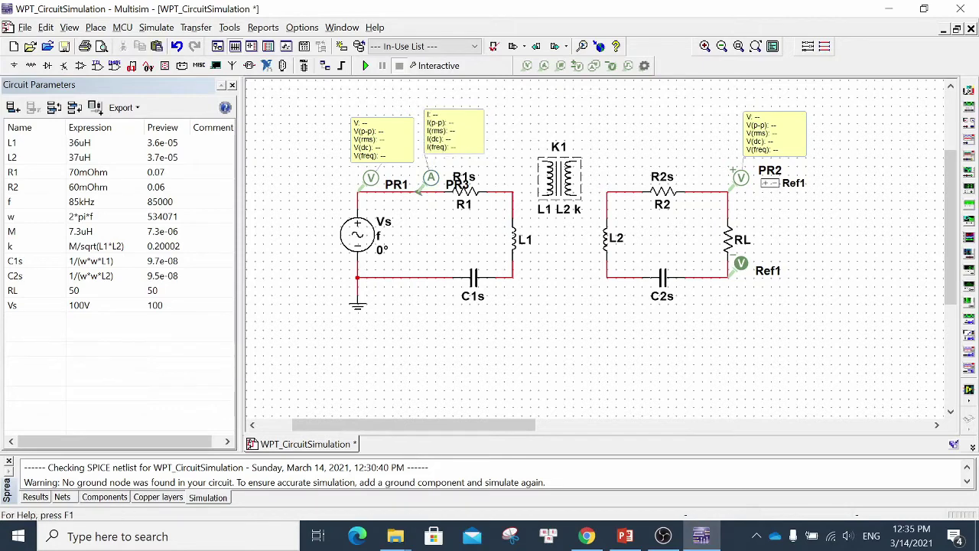
{"action": "left_click", "coordinate": [543, 65]}
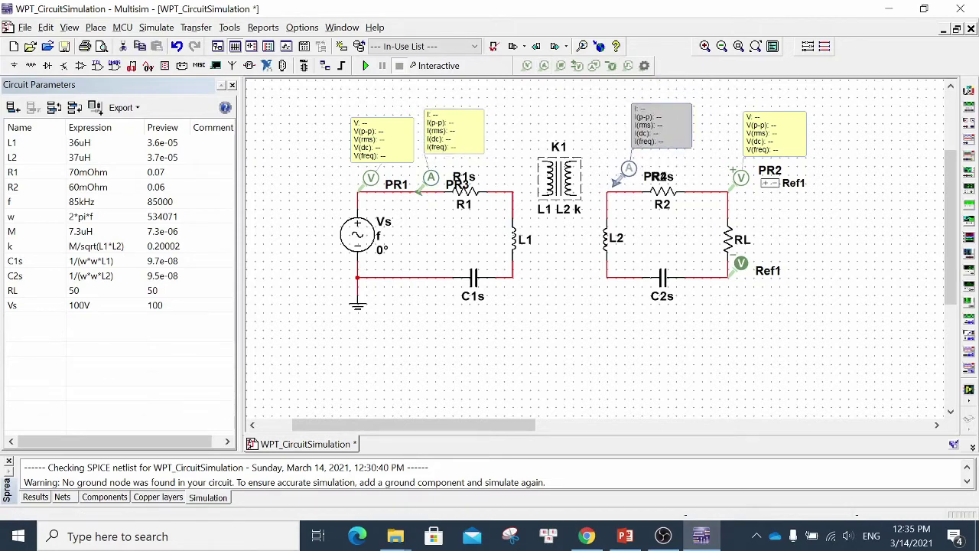
{"action": "left_click", "coordinate": [608, 191]}
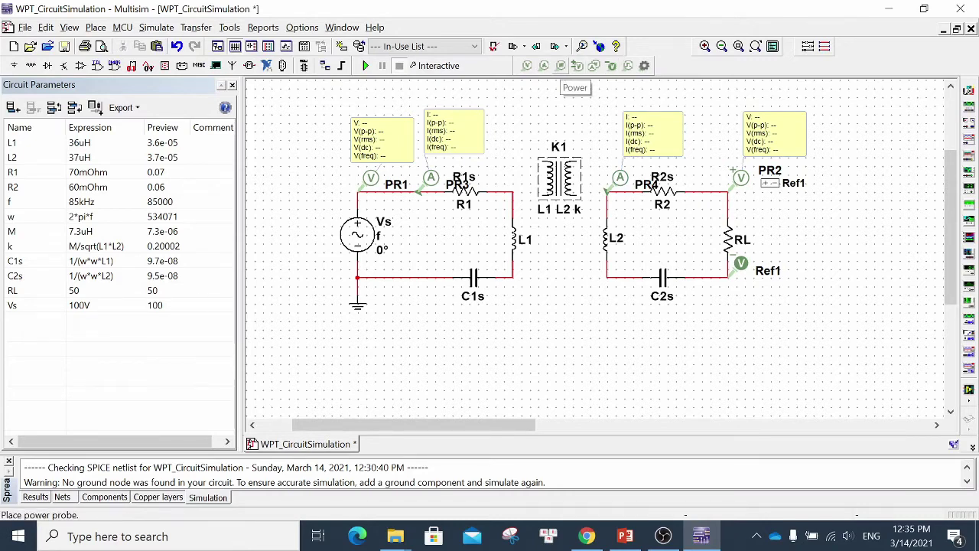
Place a power probe on load resistor RL and move its readout box clear of the component, to the right.
{"action": "left_click", "coordinate": [560, 66]}
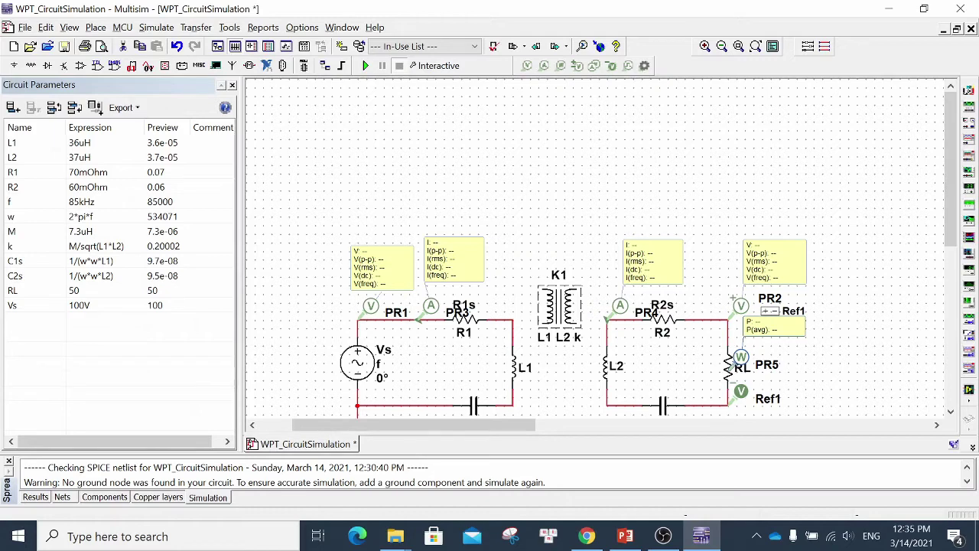
{"action": "left_click", "coordinate": [729, 369]}
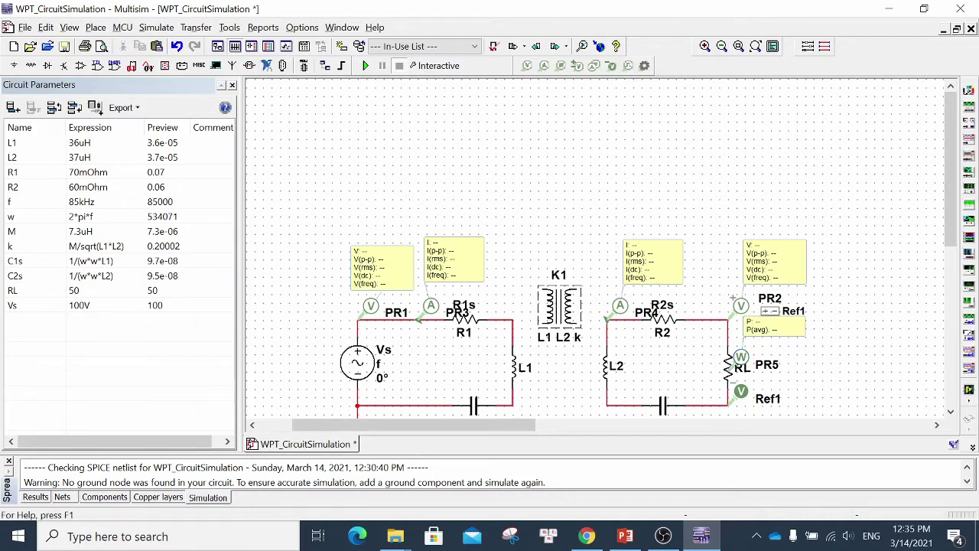
{"action": "left_click_drag", "start_coordinate": [787, 327], "coordinate": [829, 347]}
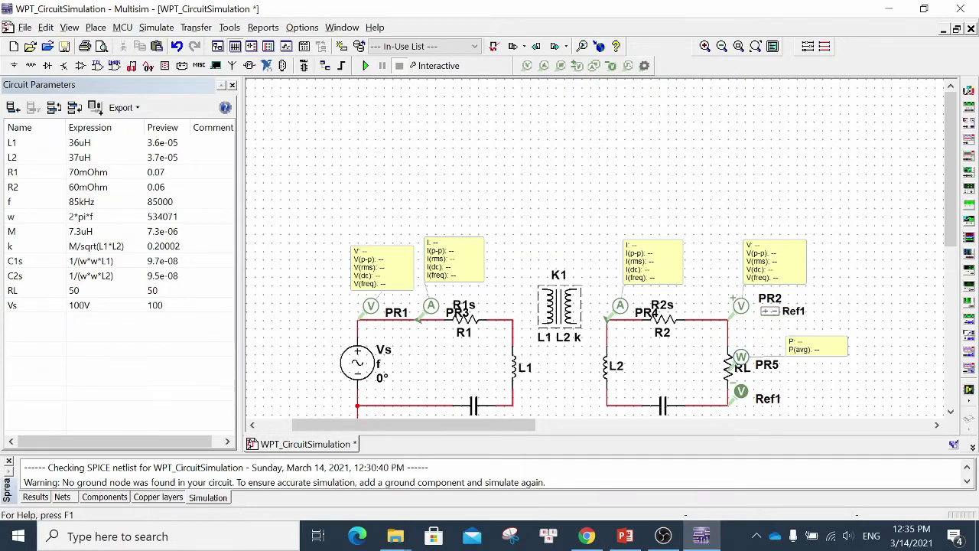
Place a power probe on voltage source Vs and move its readout box to the left of the source.
{"action": "scroll", "coordinate": [662, 319], "scroll_direction": "down", "scroll_amount": 1}
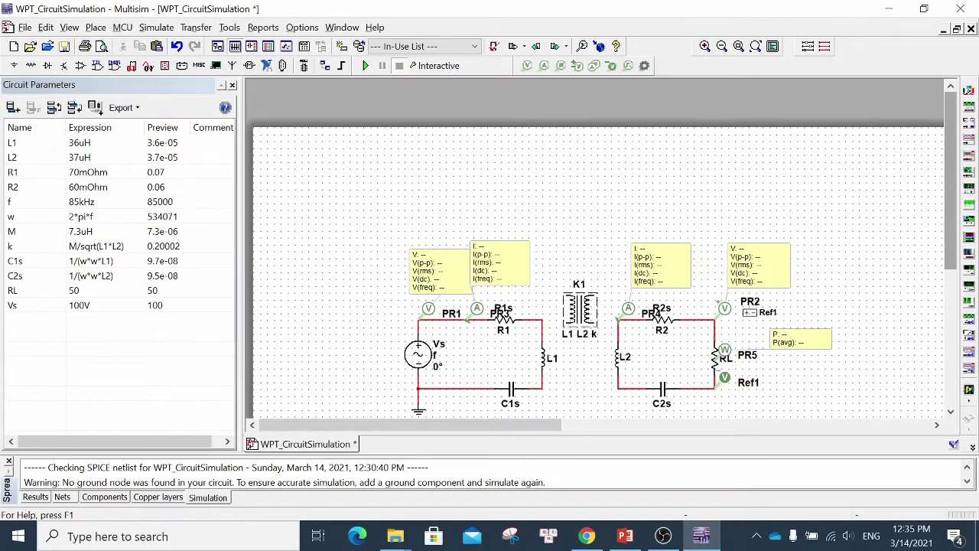
{"action": "scroll", "coordinate": [605, 253], "scroll_direction": "down", "scroll_amount": 3}
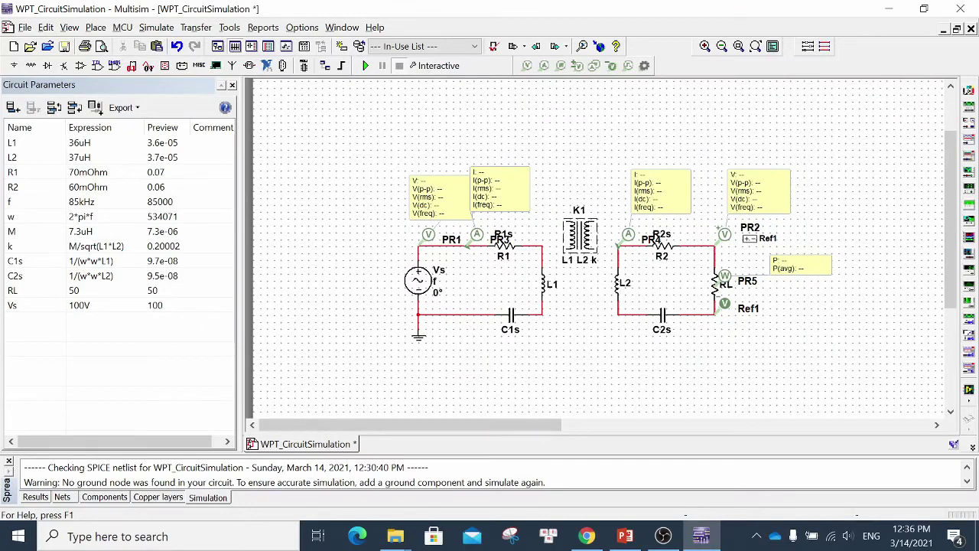
{"action": "left_click", "coordinate": [561, 65]}
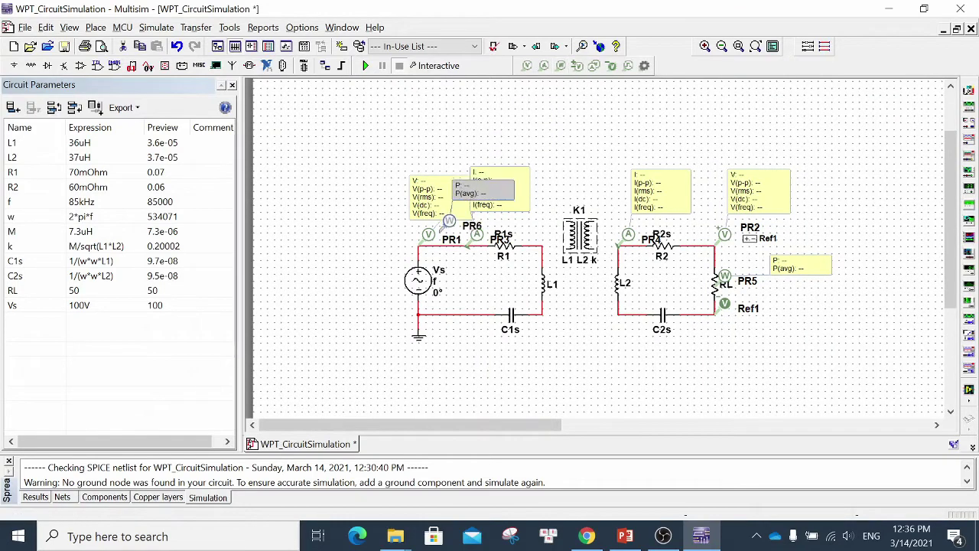
{"action": "left_click", "coordinate": [429, 269]}
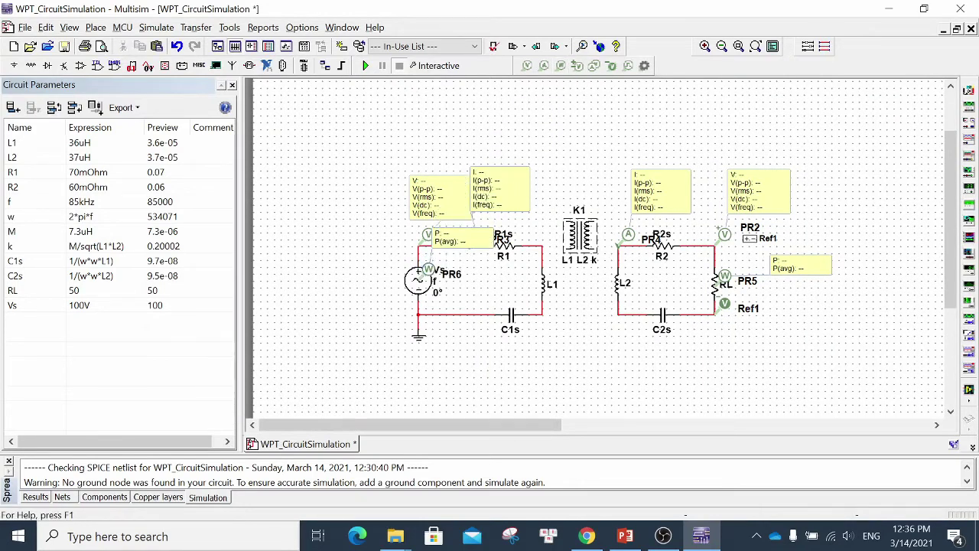
{"action": "left_click_drag", "start_coordinate": [451, 239], "coordinate": [359, 244]}
{"action": "scroll", "coordinate": [359, 245], "scroll_direction": "up", "scroll_amount": 1}
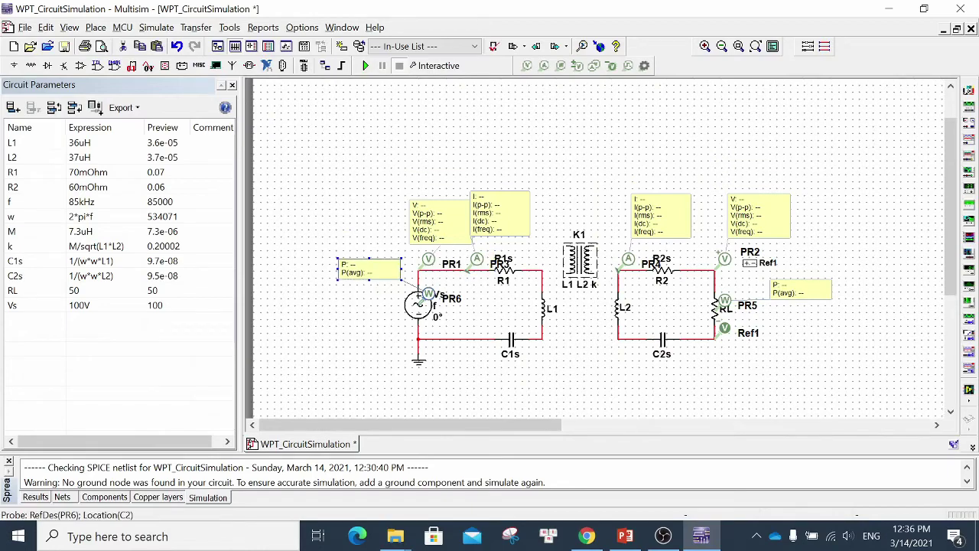
Narrow the Circuit Parameters pane to give the schematic more room.
{"action": "scroll", "coordinate": [662, 389], "scroll_direction": "down", "scroll_amount": 3}
{"action": "scroll", "coordinate": [662, 389], "scroll_direction": "up", "scroll_amount": 7}
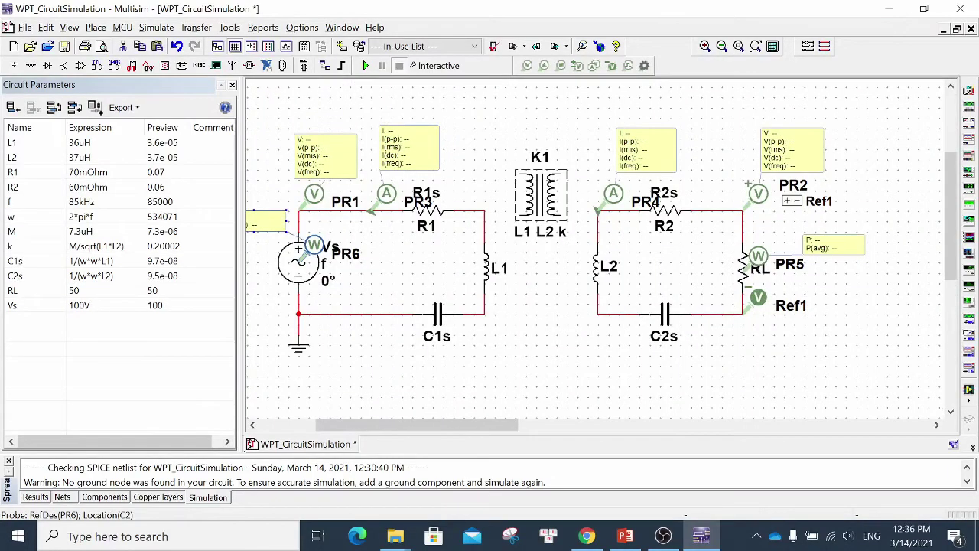
{"action": "scroll", "coordinate": [647, 380], "scroll_direction": "down", "scroll_amount": 1}
{"action": "left_click_drag", "start_coordinate": [240, 267], "coordinate": [184, 268]}
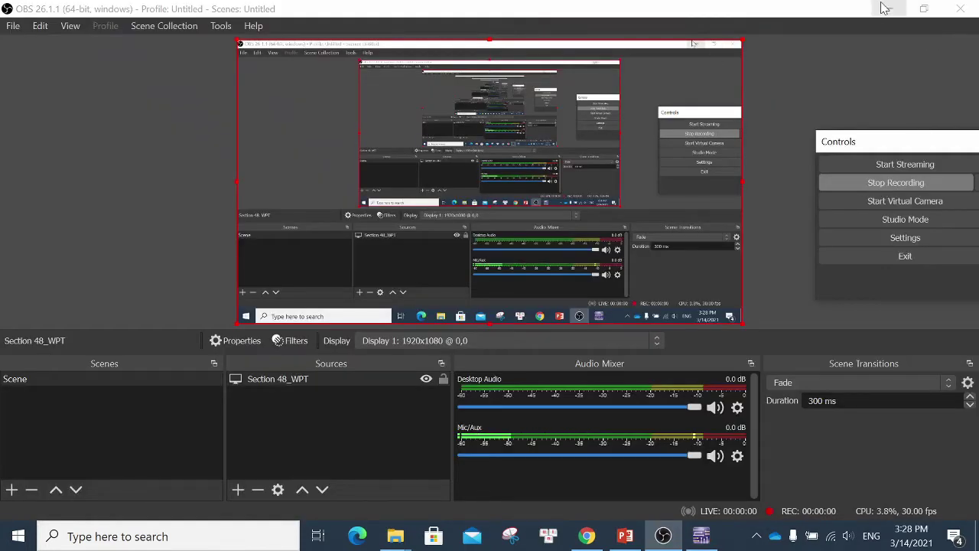
Minimize the OBS window to return to Multisim and run the interactive simulation.
{"action": "left_click", "coordinate": [887, 12]}
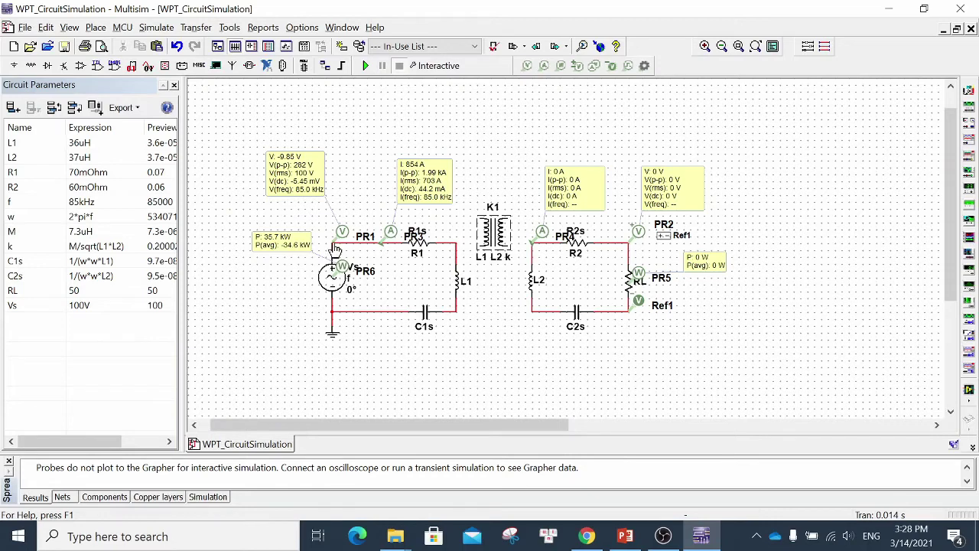
{"action": "left_click", "coordinate": [365, 67]}
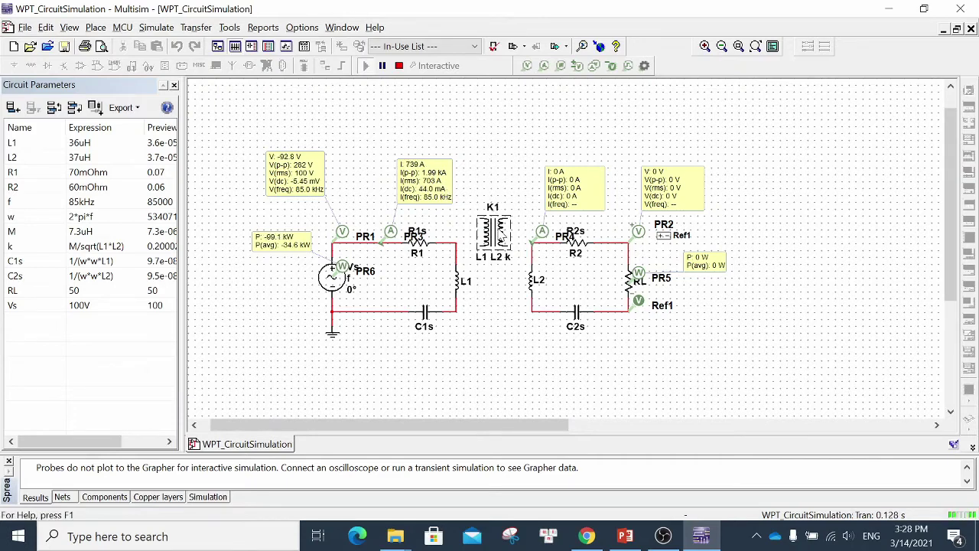
Set the coupling coefficient of inductor coupling K1 to kcoupling while its coupled inductors stay in view beside the circuit.
{"action": "double_click", "coordinate": [501, 236]}
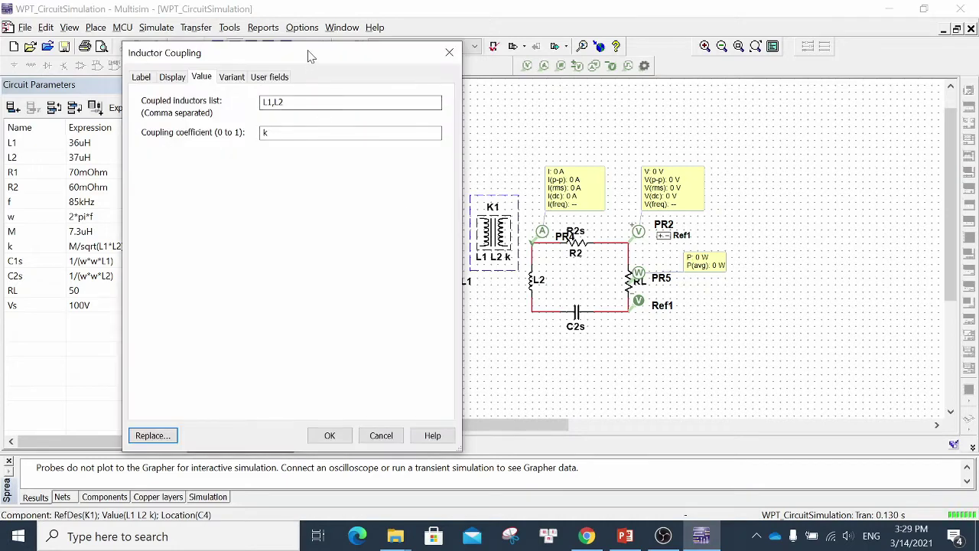
{"action": "left_click_drag", "start_coordinate": [310, 55], "coordinate": [670, 45]}
{"action": "left_click_drag", "start_coordinate": [781, 61], "coordinate": [777, 57]}
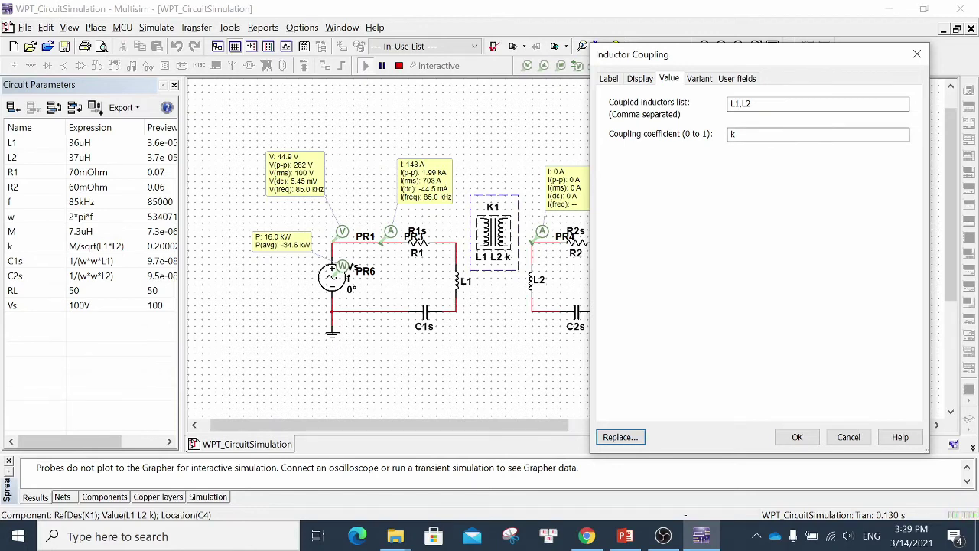
{"action": "left_click", "coordinate": [734, 134]}
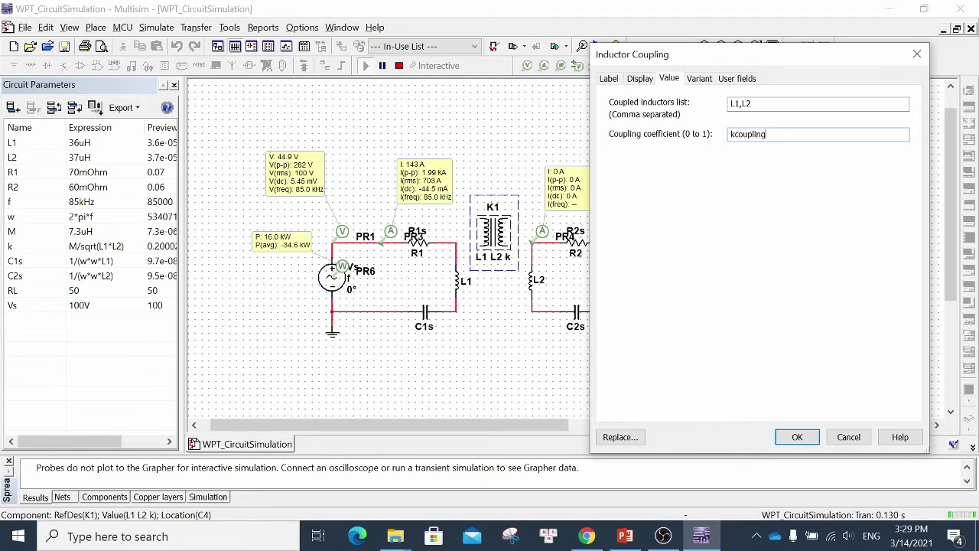
{"action": "left_click", "coordinate": [811, 441]}
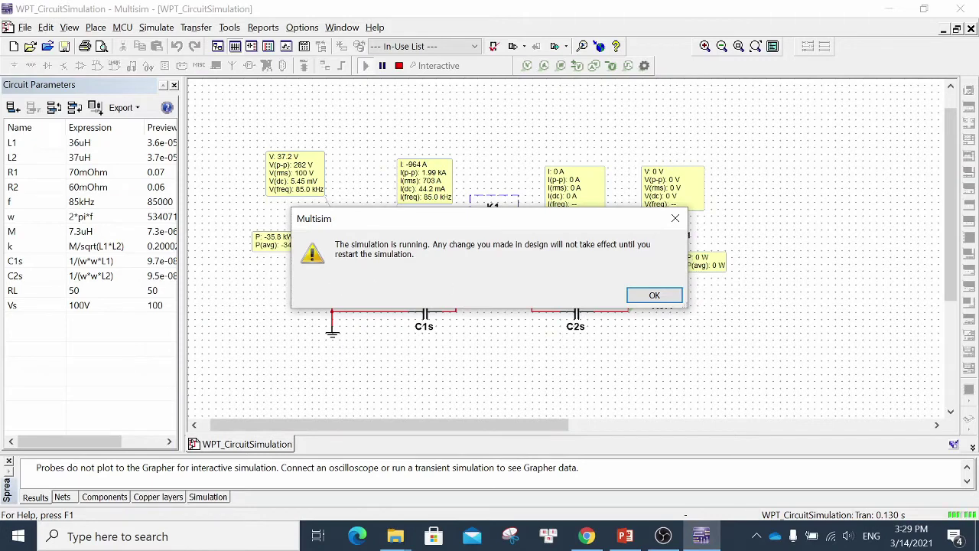
{"action": "left_click", "coordinate": [650, 301]}
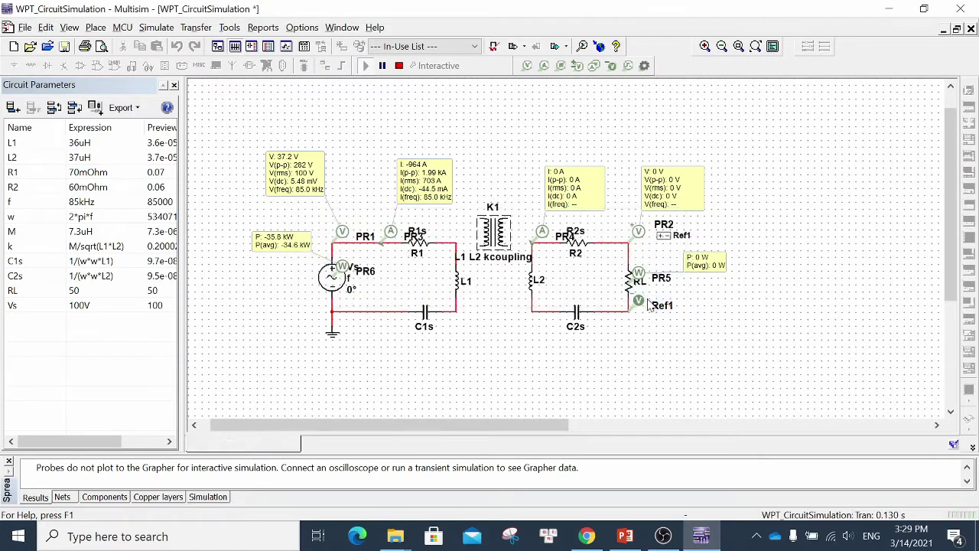
Stop the simulation and rename the circuit parameter k as kcoupling.
{"action": "left_click", "coordinate": [399, 66]}
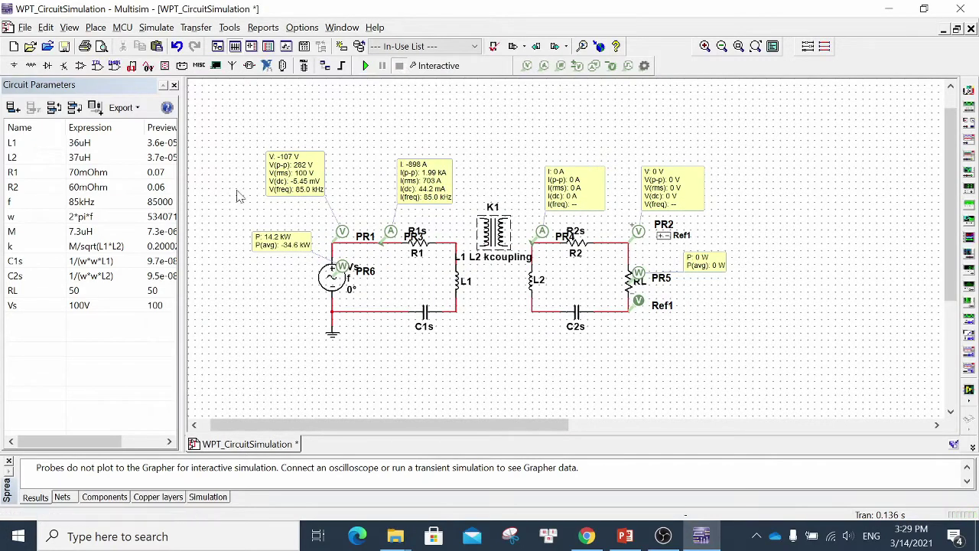
{"action": "left_click", "coordinate": [39, 246]}
{"action": "left_click", "coordinate": [42, 247]}
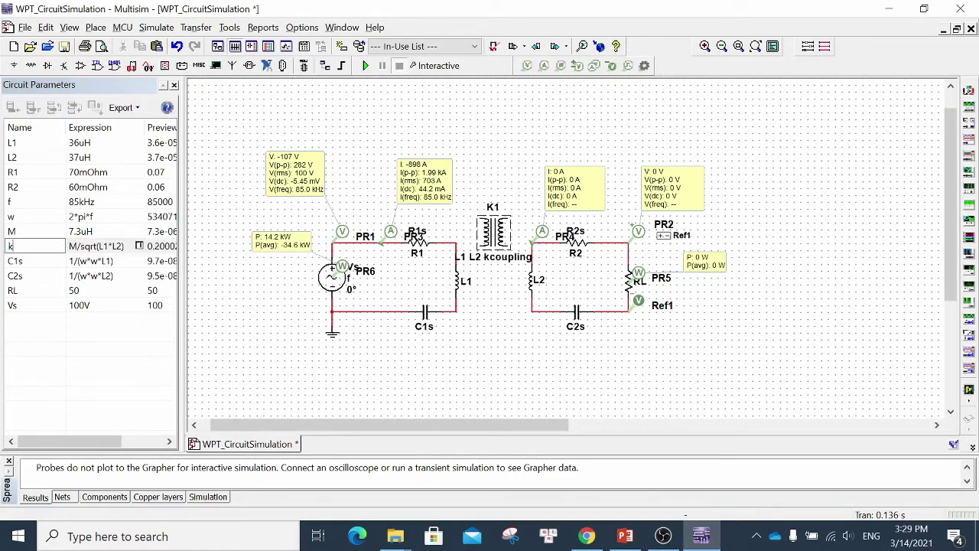
{"action": "type", "text": "coupling"}
{"action": "key", "text": "Return"}
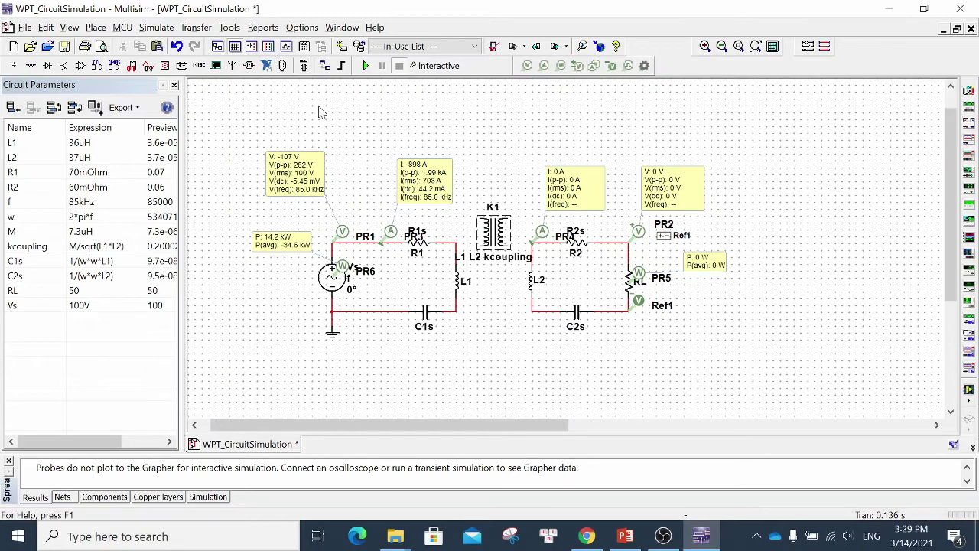
Run the simulation again, shift PR3's readout box slightly left and move K1 up, clear of the circuit.
{"action": "left_click", "coordinate": [366, 67]}
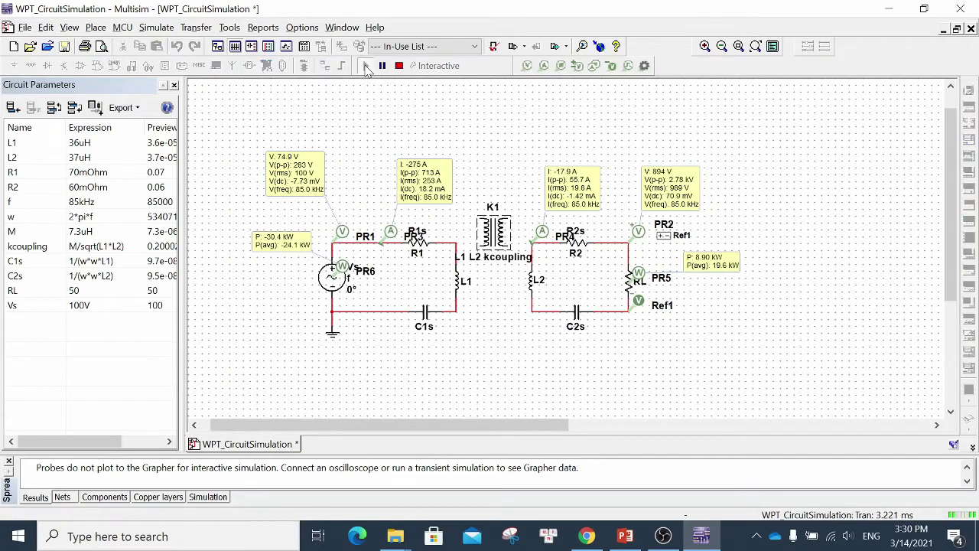
{"action": "left_click", "coordinate": [404, 181]}
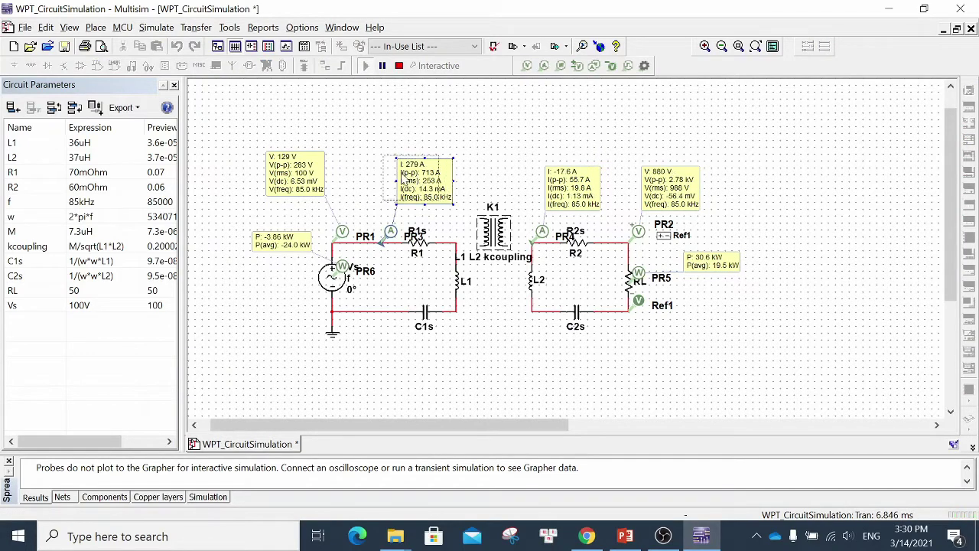
{"action": "left_click_drag", "start_coordinate": [404, 180], "coordinate": [383, 182]}
{"action": "left_click", "coordinate": [487, 206]}
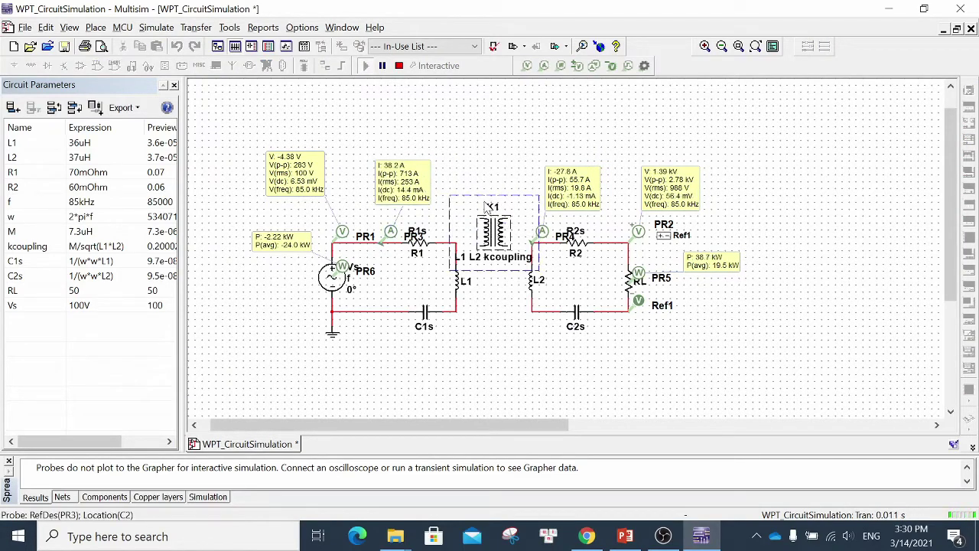
{"action": "left_click_drag", "start_coordinate": [487, 206], "coordinate": [486, 179]}
{"action": "left_click", "coordinate": [492, 142]}
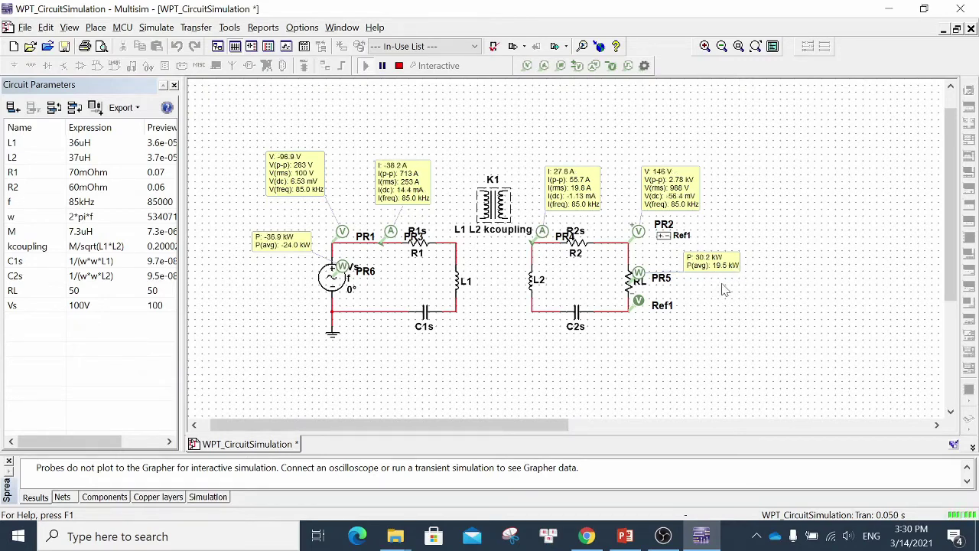
Open the Windows Calculator and place it beside the circuit so the probe readouts stay visible.
{"action": "left_click", "coordinate": [167, 540]}
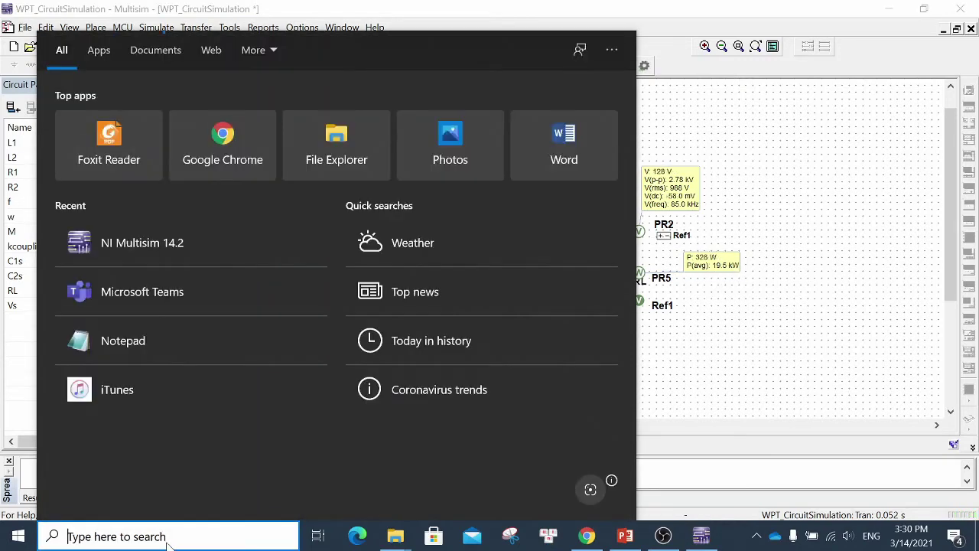
{"action": "type", "text": "cal"}
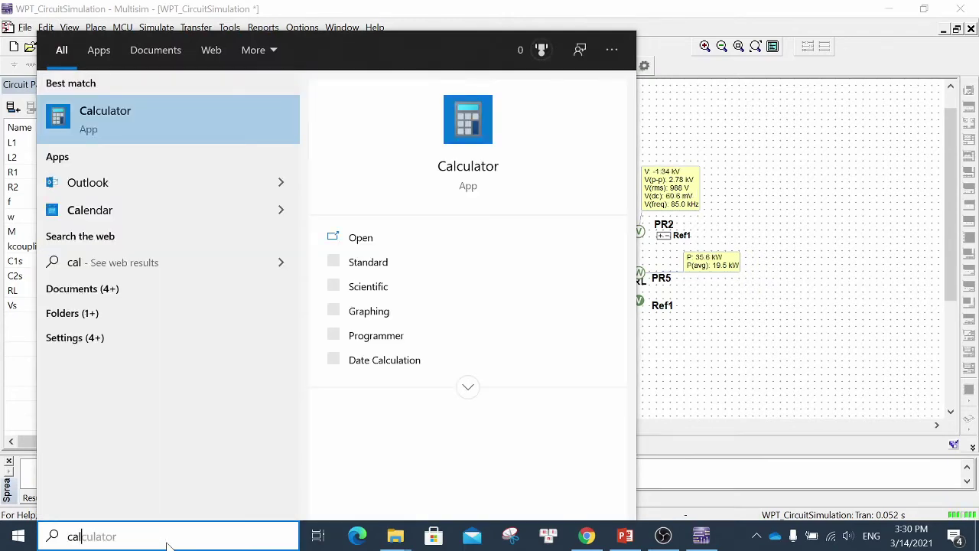
{"action": "key", "text": "Return"}
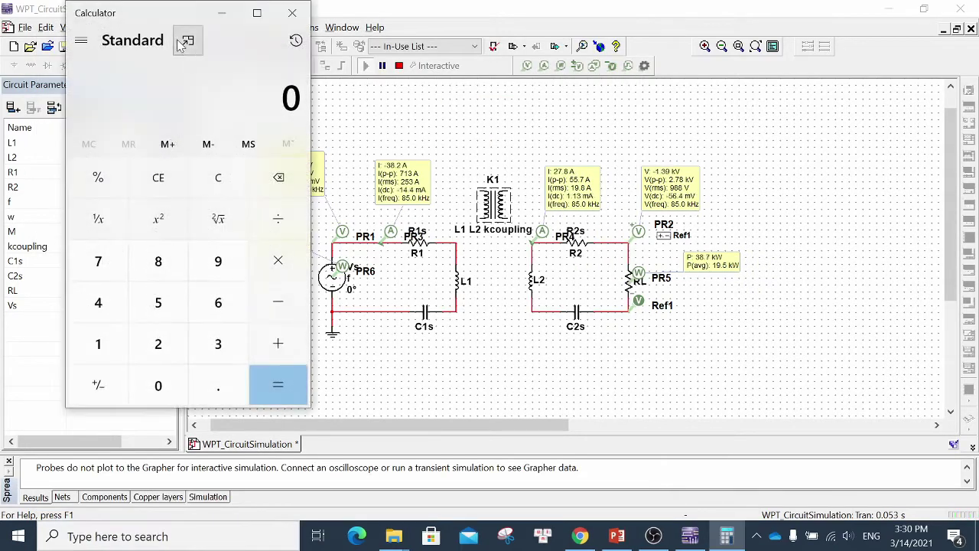
{"action": "left_click_drag", "start_coordinate": [156, 17], "coordinate": [809, 63]}
Calculate the transfer efficiency by dividing the load power 19.5 by the source power 24, and minimize the calculator.
{"action": "left_click", "coordinate": [774, 397]}
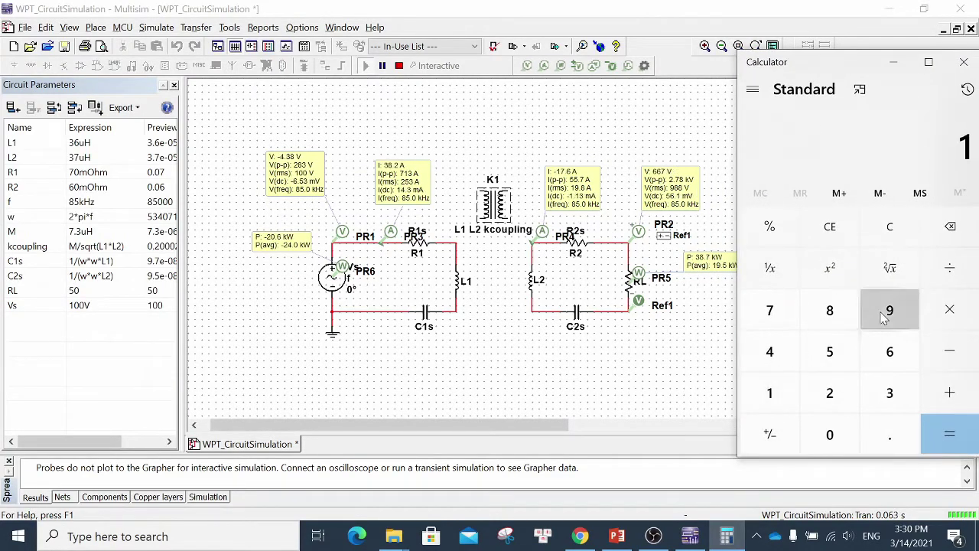
{"action": "left_click", "coordinate": [887, 315]}
{"action": "left_click", "coordinate": [878, 433]}
{"action": "left_click", "coordinate": [844, 361]}
{"action": "left_click", "coordinate": [951, 265]}
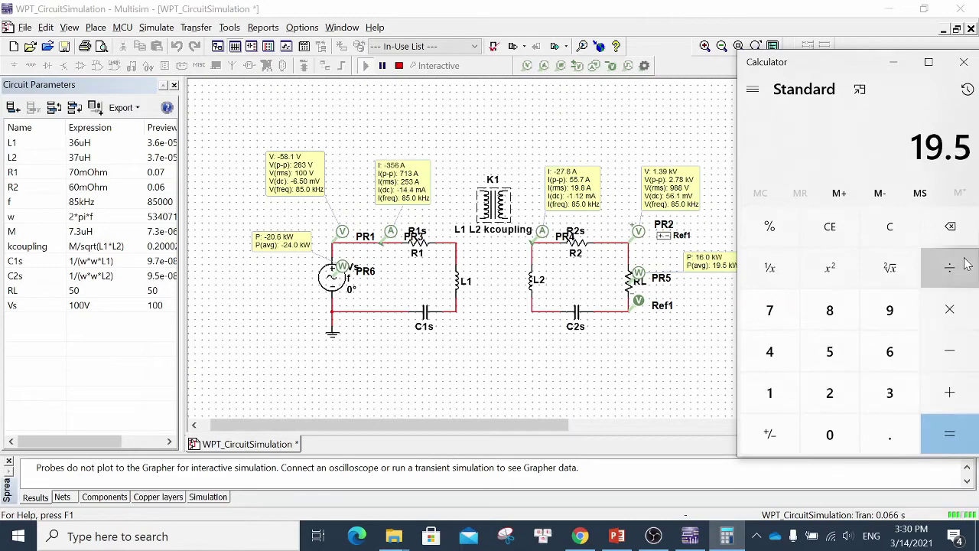
{"action": "left_click", "coordinate": [829, 393]}
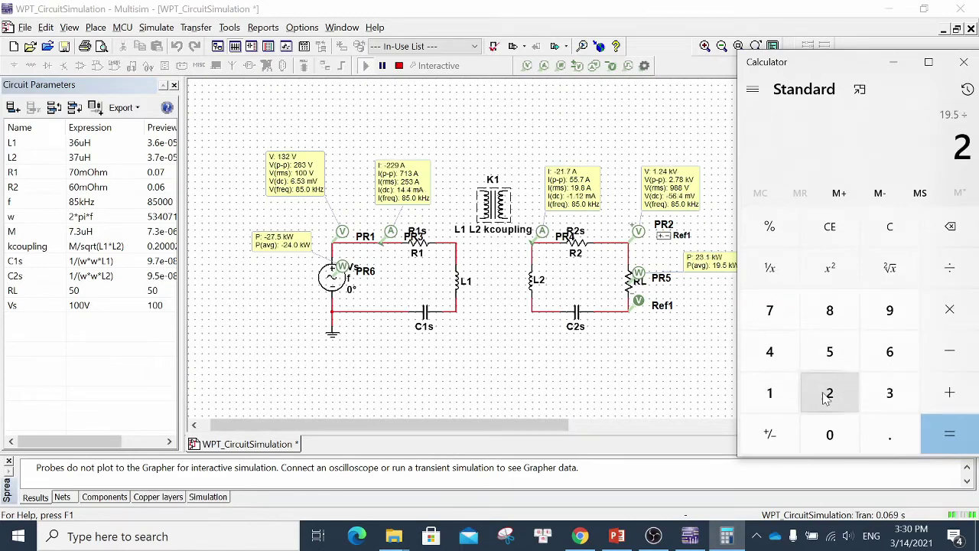
{"action": "left_click", "coordinate": [790, 362]}
{"action": "left_click", "coordinate": [948, 432]}
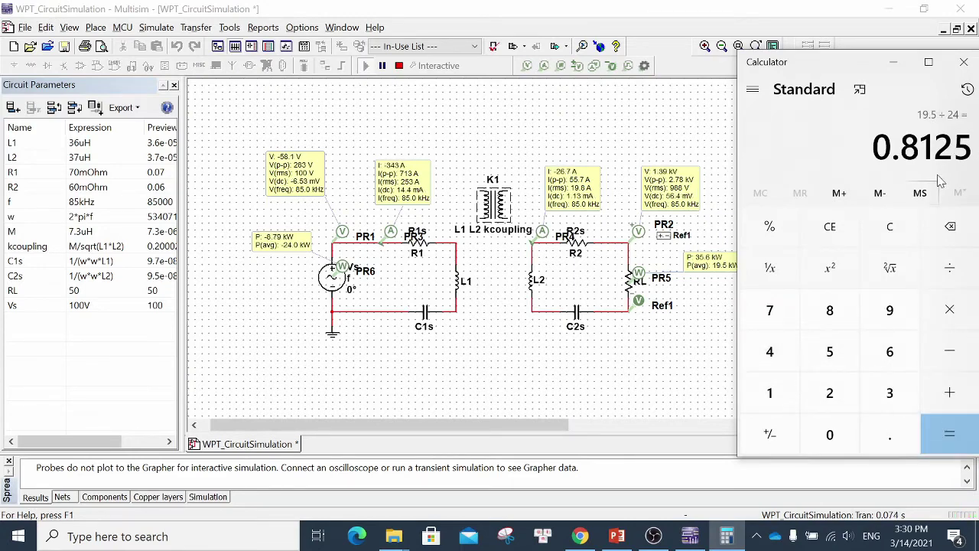
{"action": "left_click_drag", "start_coordinate": [933, 147], "coordinate": [971, 147]}
{"action": "left_click", "coordinate": [933, 147]}
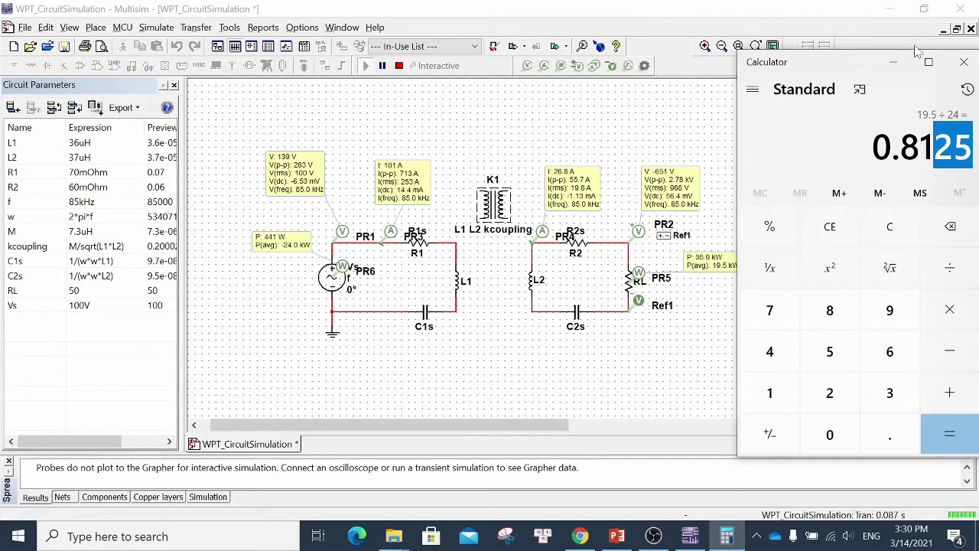
{"action": "left_click", "coordinate": [893, 62]}
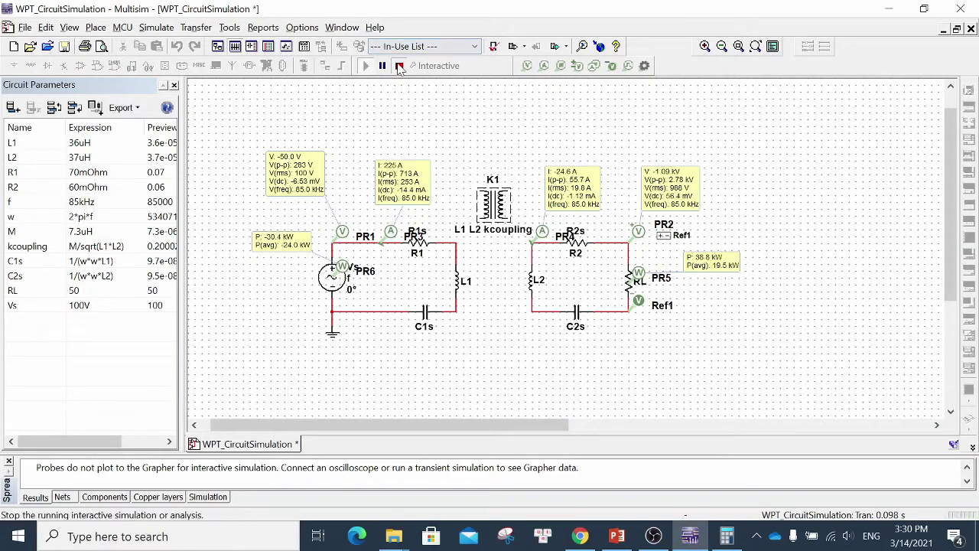
Stop the simulation and widen the Circuit Parameters pane to show the full Preview column.
{"action": "left_click", "coordinate": [399, 66]}
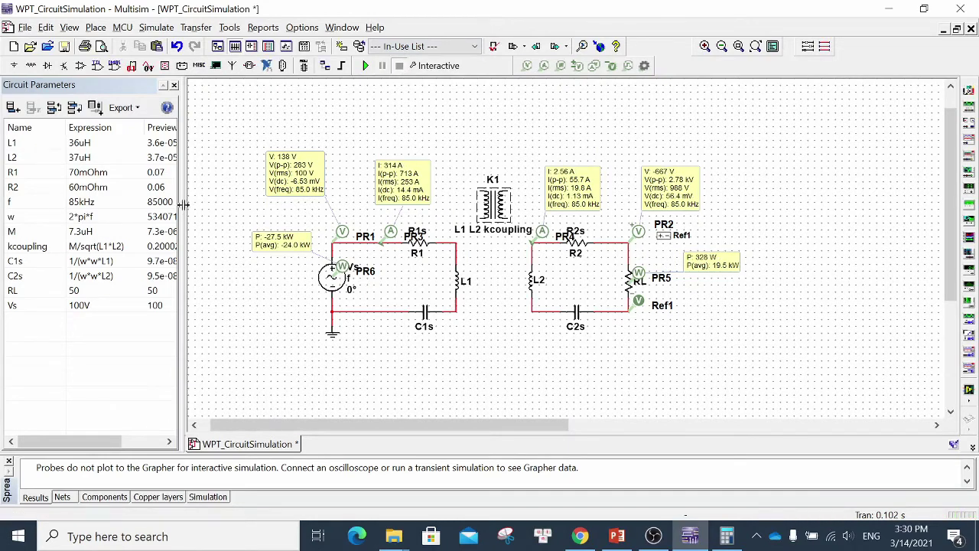
{"action": "left_click_drag", "start_coordinate": [186, 210], "coordinate": [227, 195]}
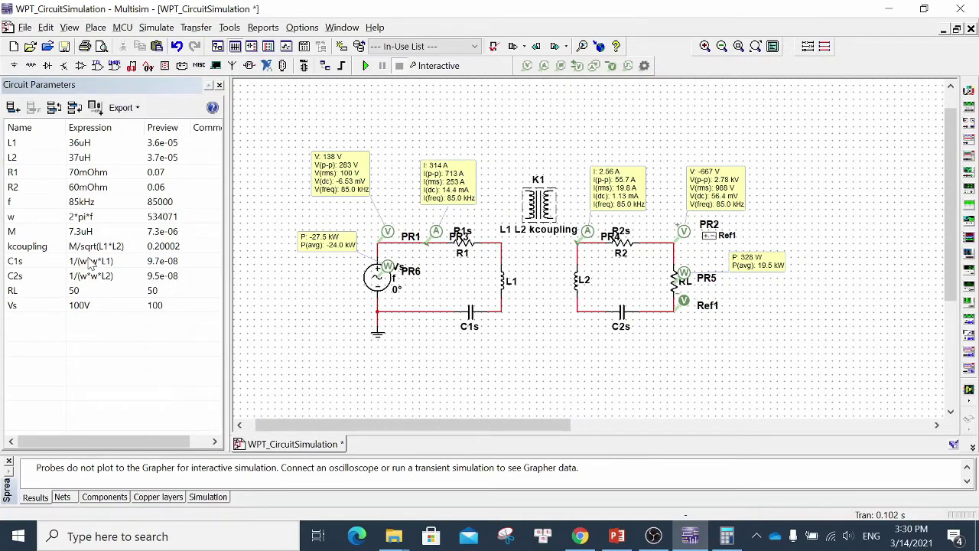
Double the mutual inductance M by setting its expression to 2*7.3uH, and run the simulation.
{"action": "left_click", "coordinate": [75, 234]}
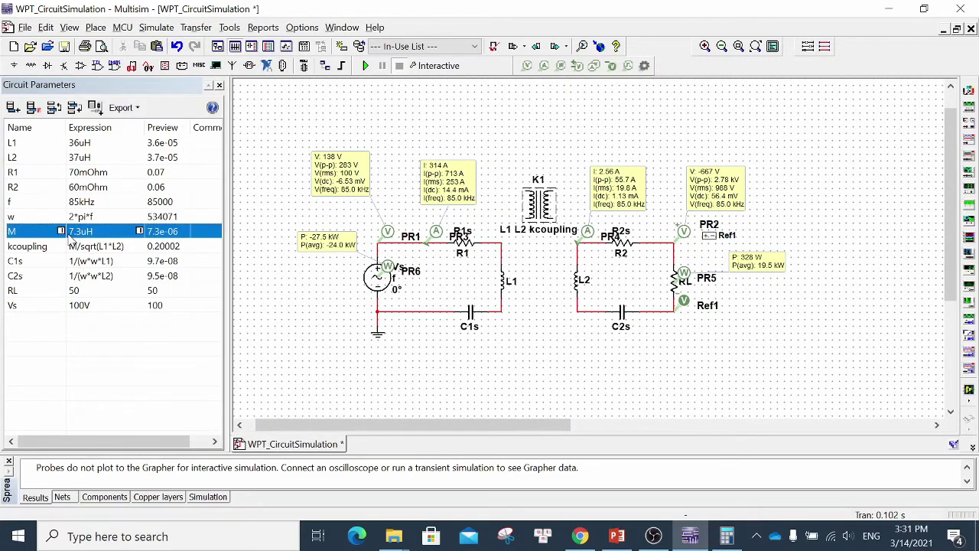
{"action": "left_click", "coordinate": [75, 232]}
{"action": "left_click", "coordinate": [62, 231]}
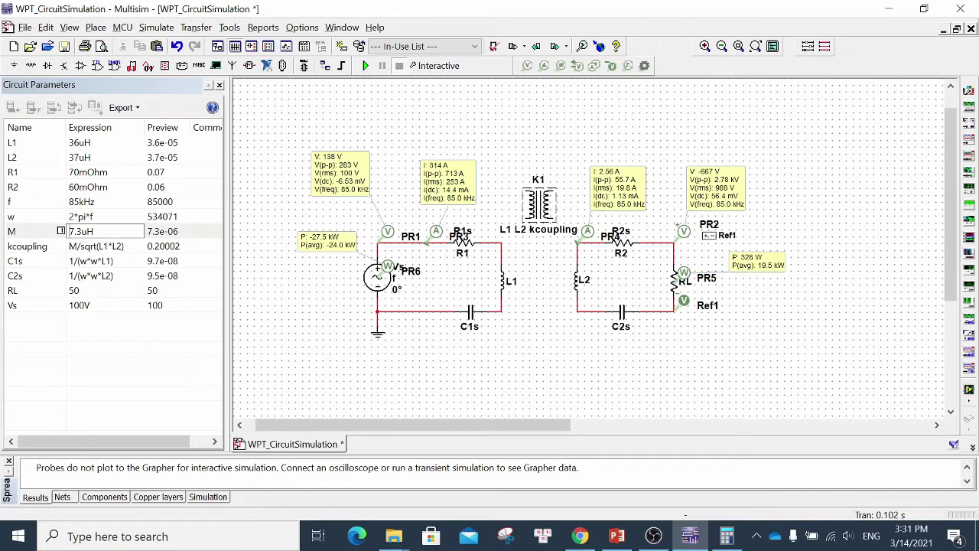
{"action": "type", "text": "2*"}
{"action": "key", "text": "Return"}
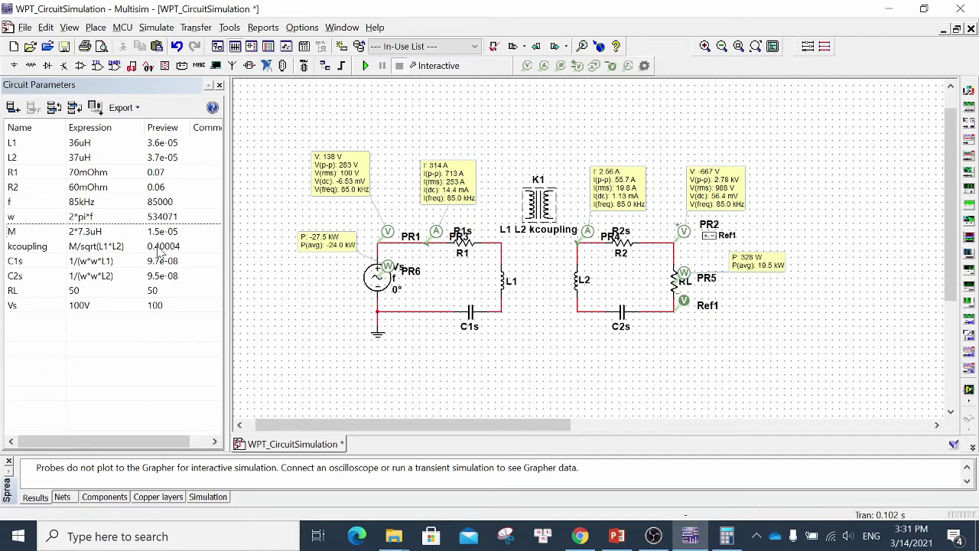
{"action": "left_click", "coordinate": [366, 67]}
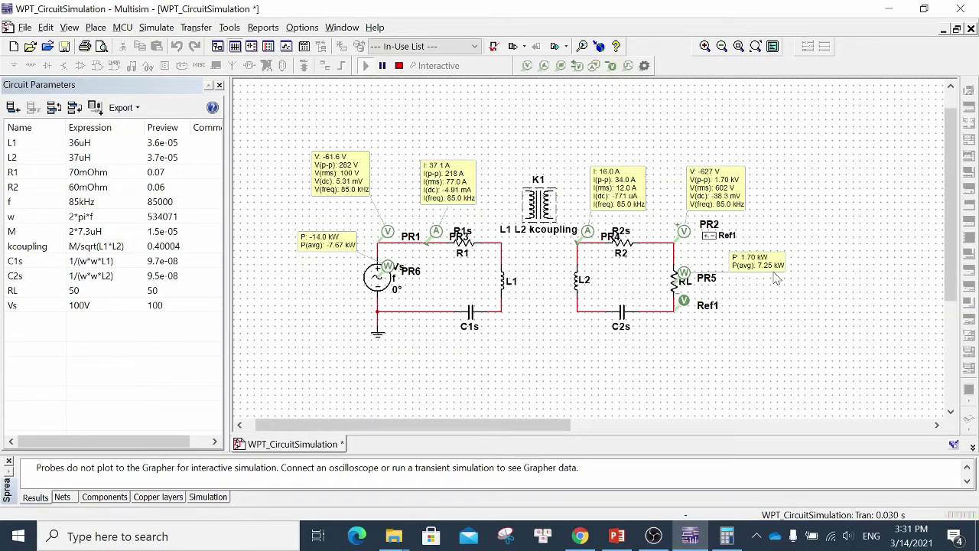
Bring up the Calculator, place it clear of the probe readouts, and divide the load power 7.25 by the source power 7.67.
{"action": "left_click", "coordinate": [726, 536]}
{"action": "left_click_drag", "start_coordinate": [841, 73], "coordinate": [125, 81]}
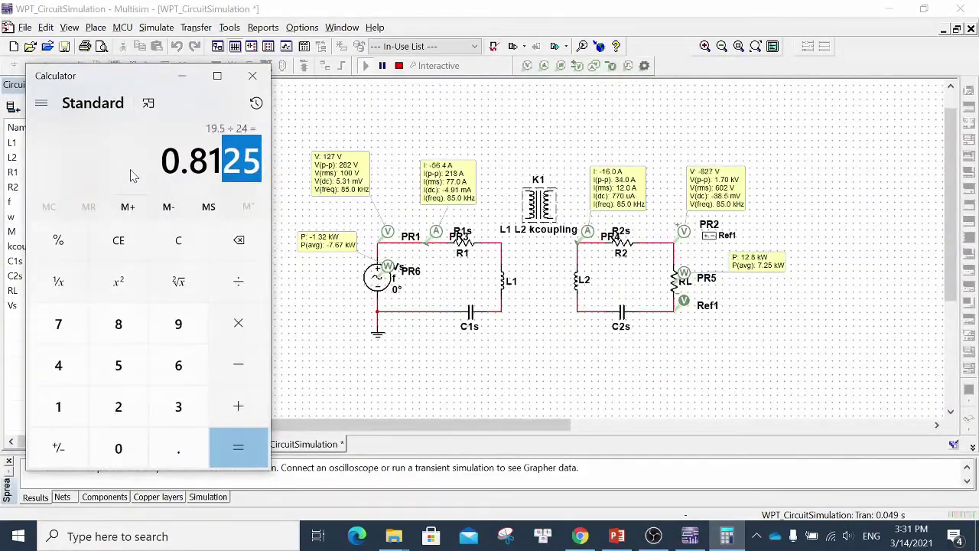
{"action": "type", "text": "7.25"}
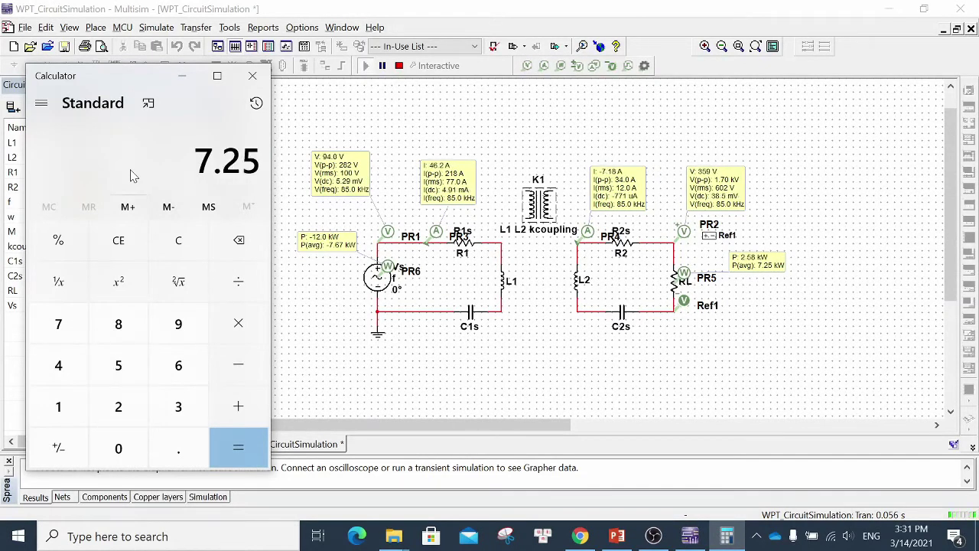
{"action": "key", "text": "slash"}
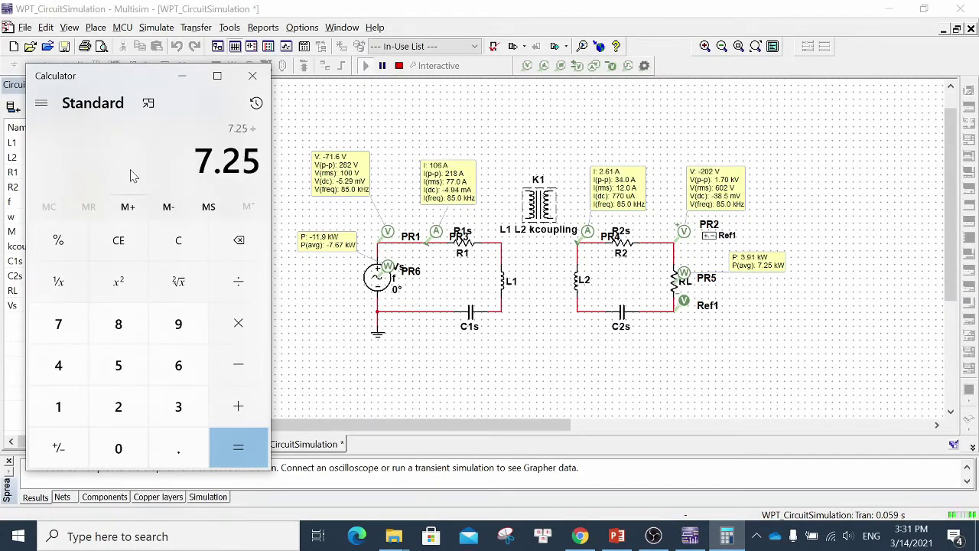
{"action": "type", "text": "7"}
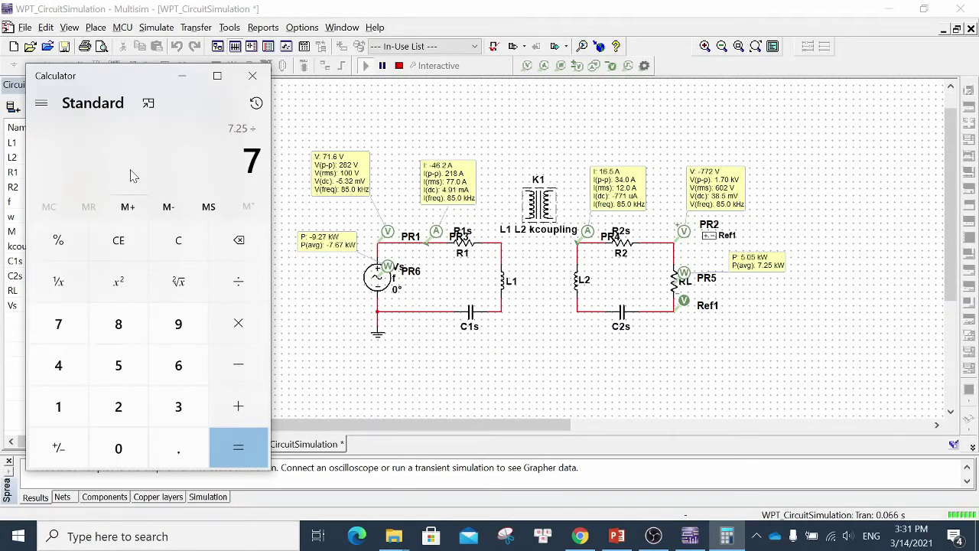
{"action": "type", "text": ".67"}
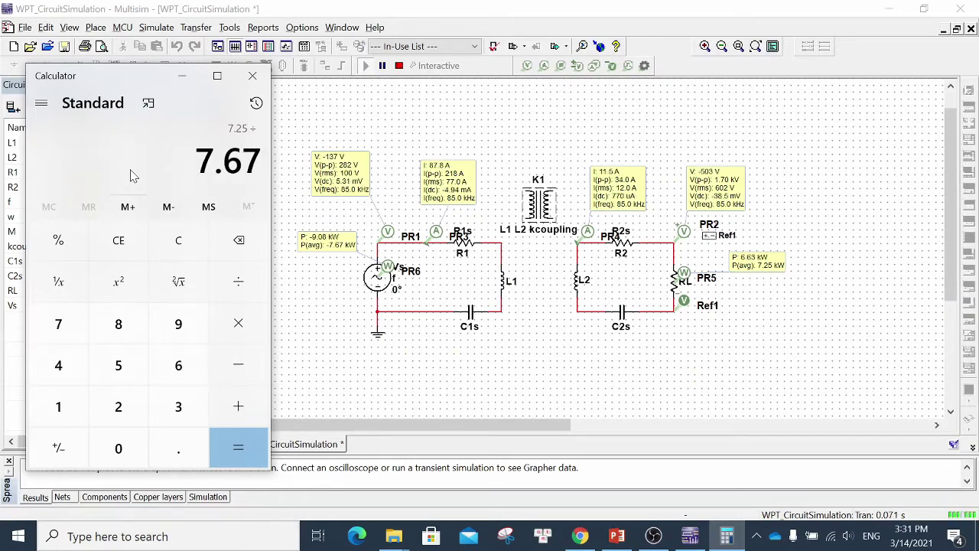
{"action": "key", "text": "Return"}
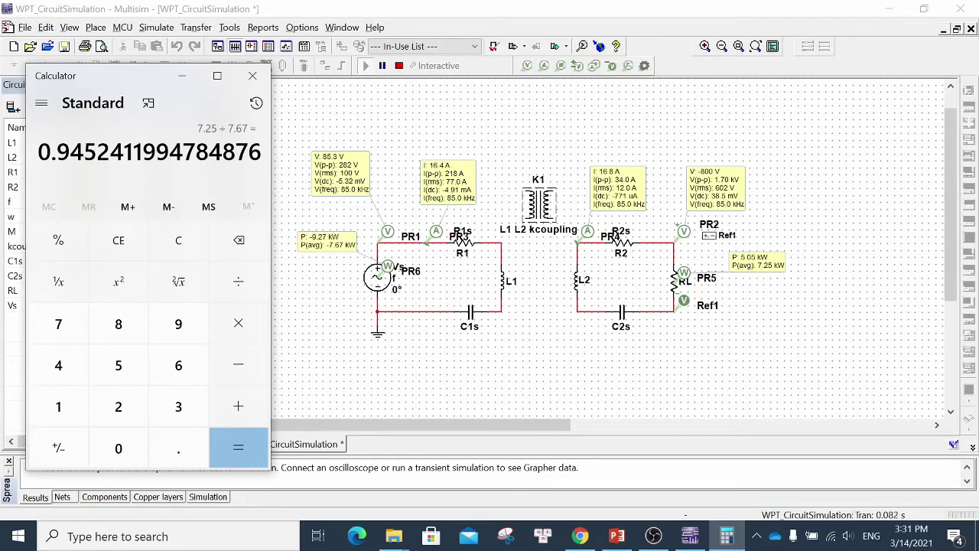
Shift the calculator aside to compare the circuit parameters with the power readouts, and return to the Multisim circuit.
{"action": "left_click", "coordinate": [197, 80]}
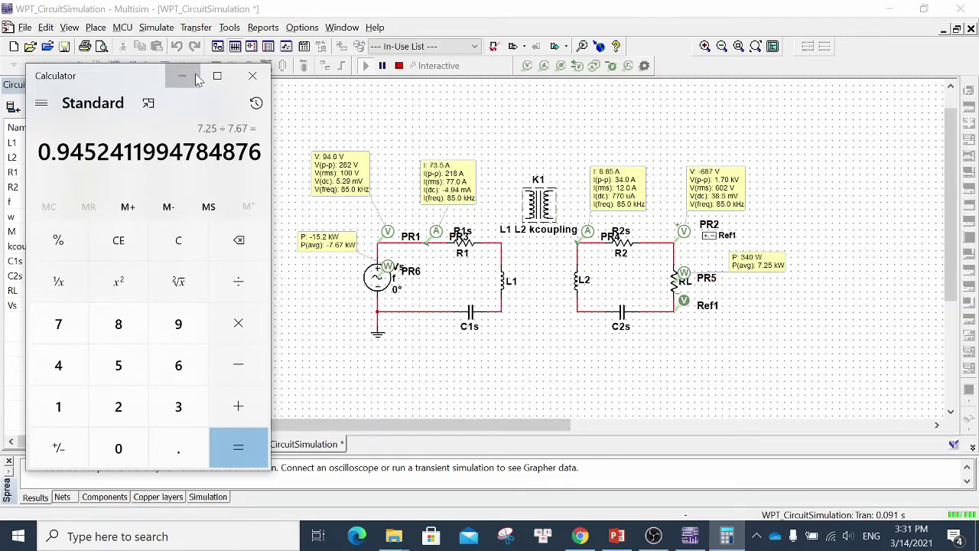
{"action": "left_click_drag", "start_coordinate": [122, 81], "coordinate": [255, 62]}
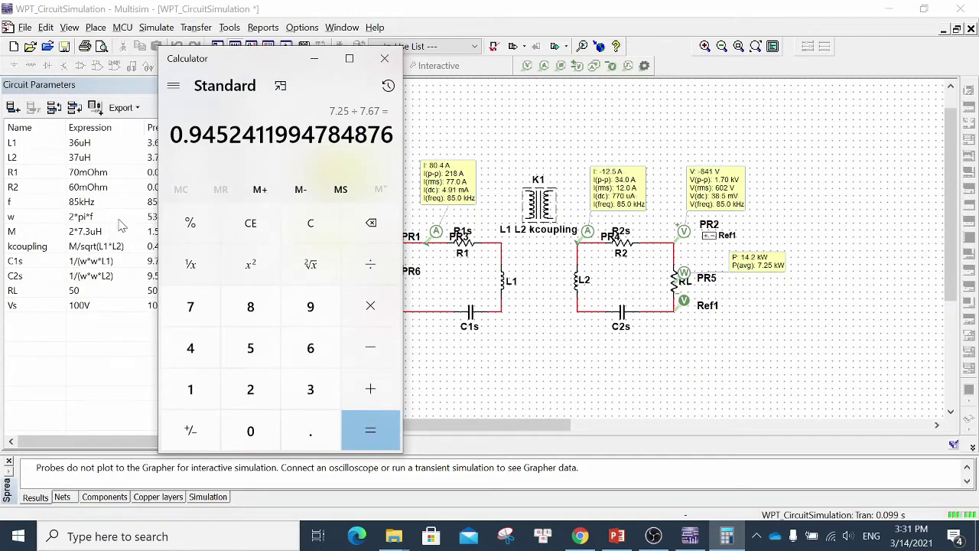
{"action": "left_click_drag", "start_coordinate": [211, 59], "coordinate": [98, 62]}
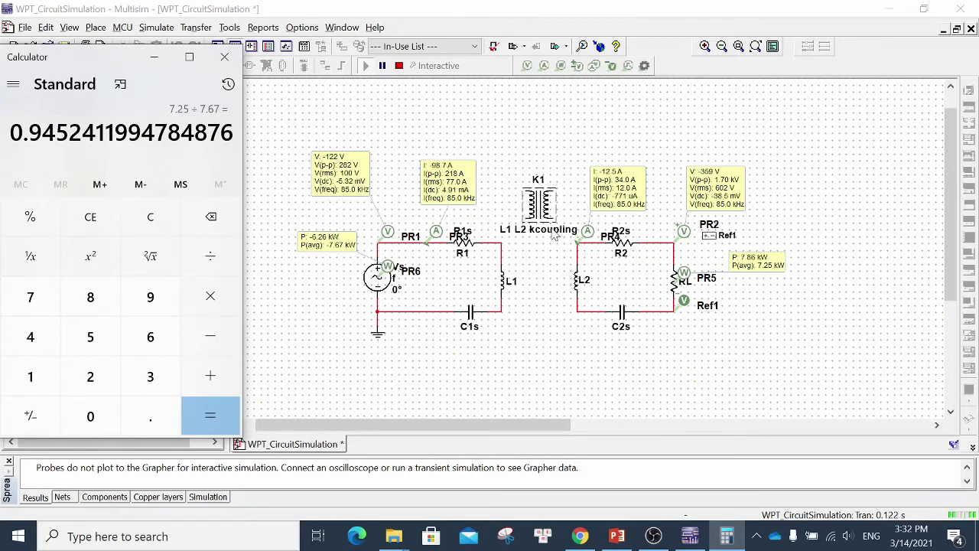
{"action": "left_click", "coordinate": [548, 218]}
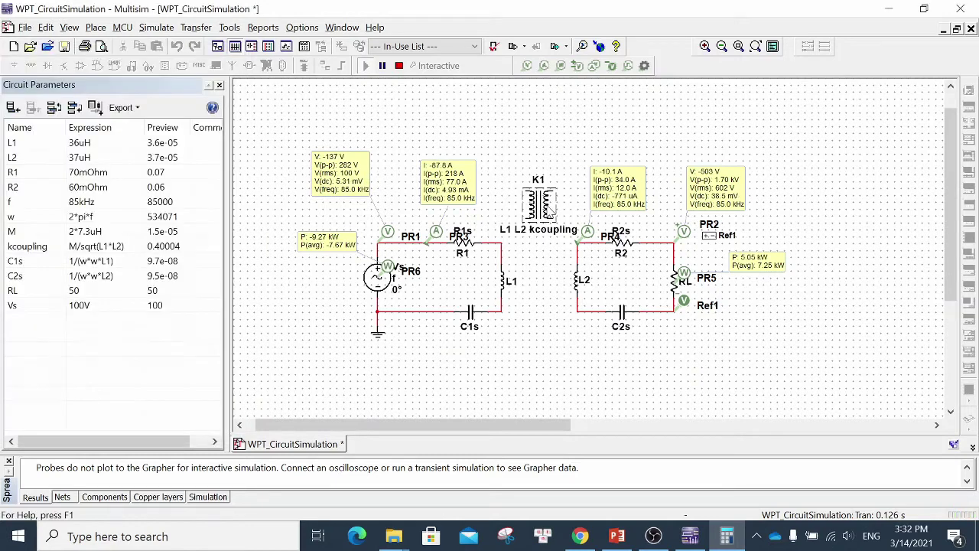
{"action": "left_click", "coordinate": [551, 278]}
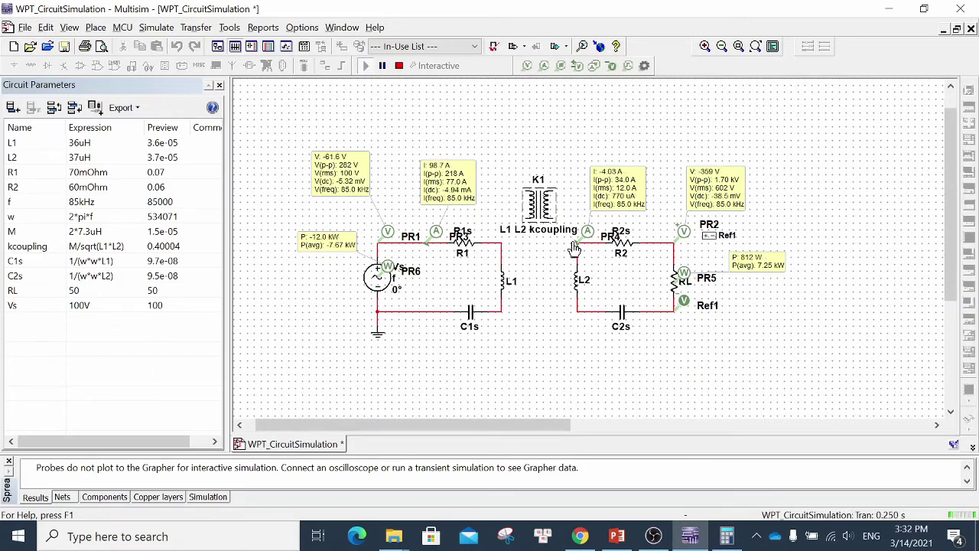
Stop the simulation and move the K1 coupling slightly up and to the left, leaving nothing selected.
{"action": "left_click", "coordinate": [401, 66]}
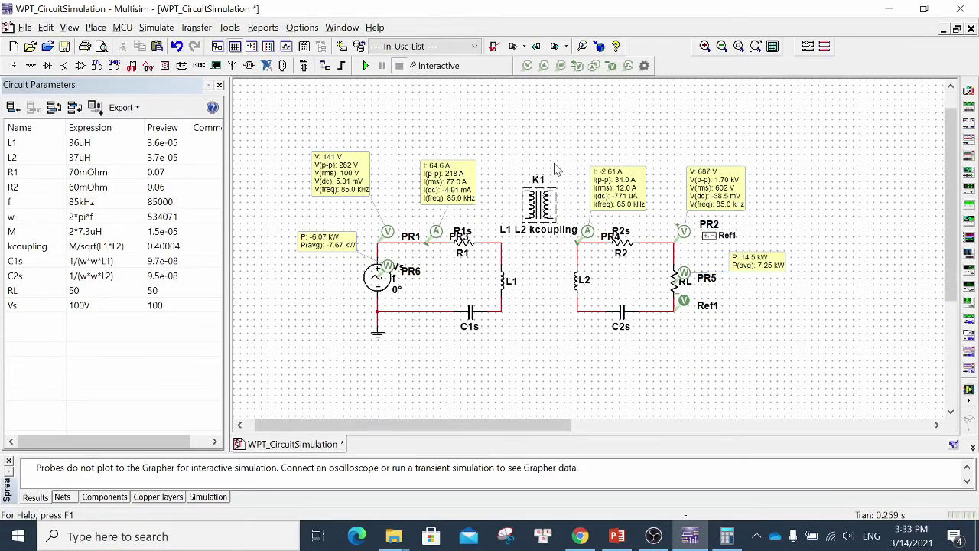
{"action": "left_click_drag", "start_coordinate": [547, 199], "coordinate": [547, 185]}
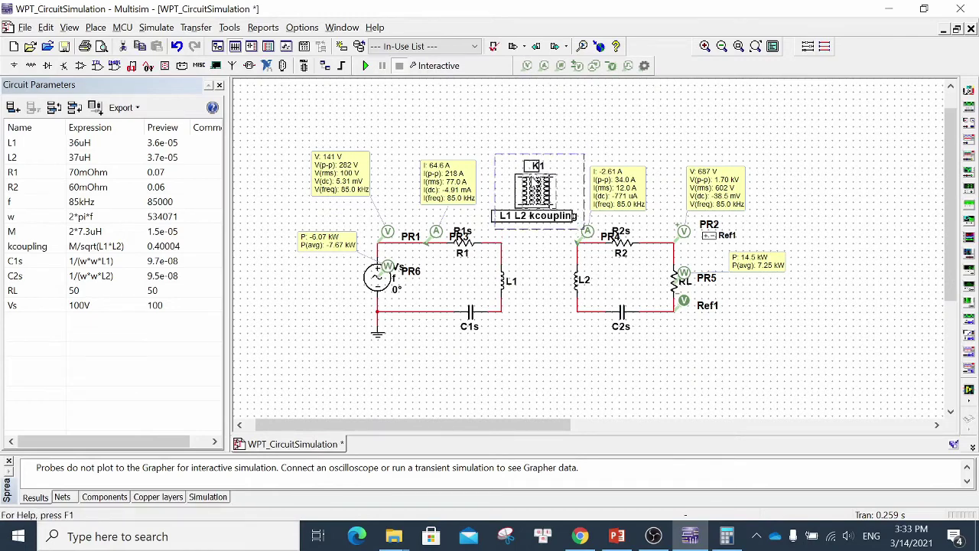
{"action": "left_click", "coordinate": [545, 185]}
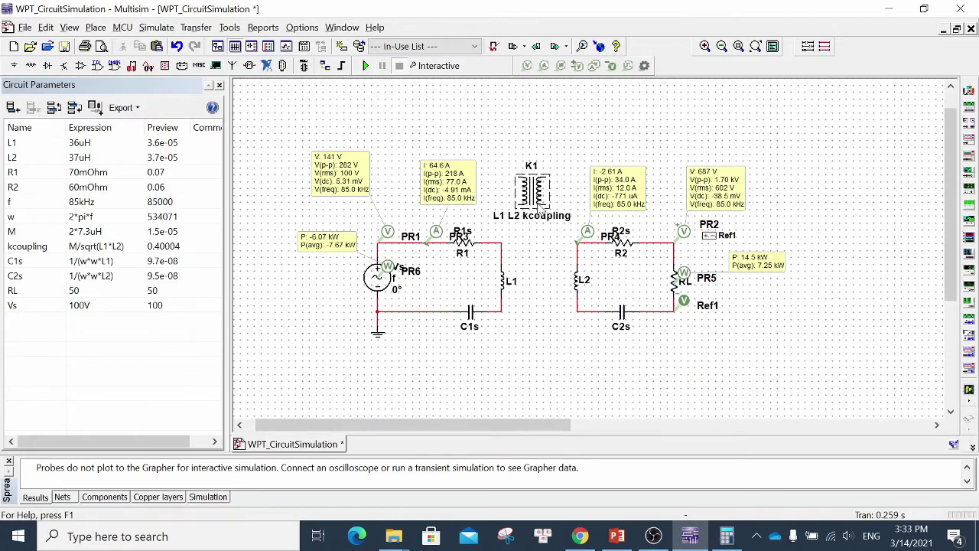
{"action": "left_click", "coordinate": [382, 287]}
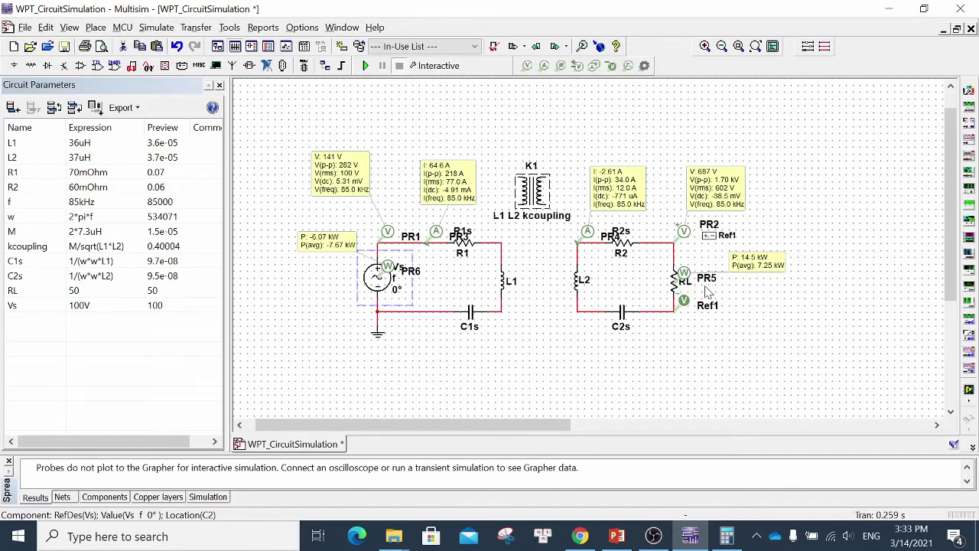
{"action": "left_click", "coordinate": [557, 332]}
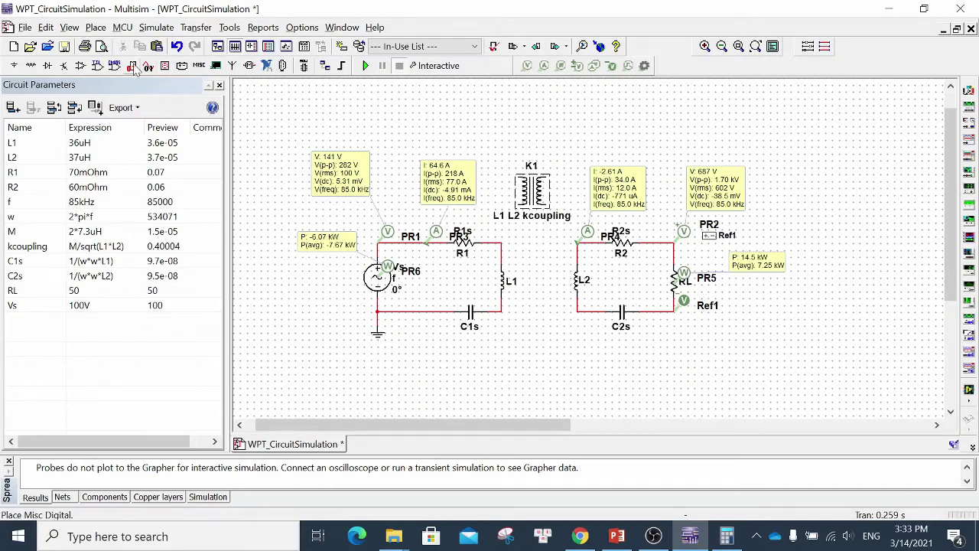
Open the Parameter Sweep analysis settings and check the available sweep parameter types.
{"action": "left_click", "coordinate": [436, 67]}
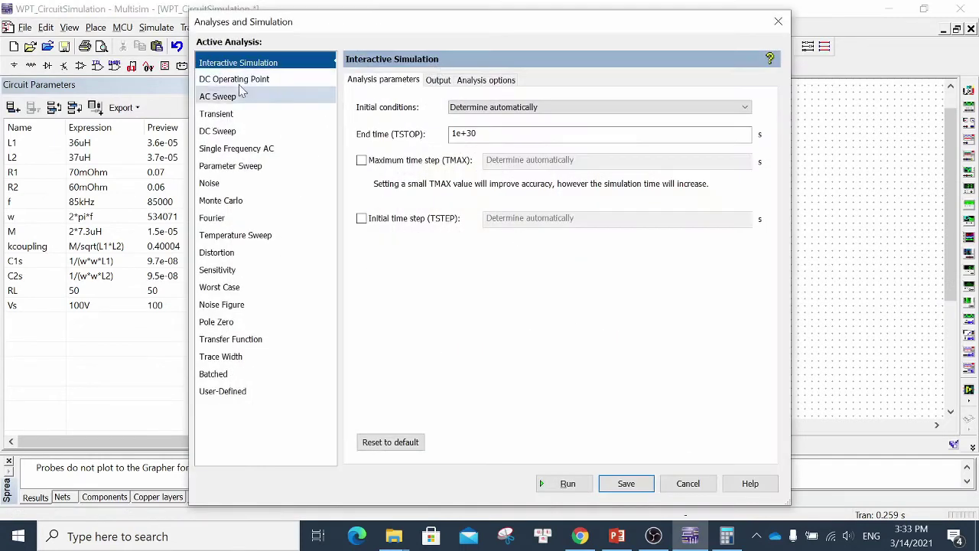
{"action": "left_click", "coordinate": [255, 170]}
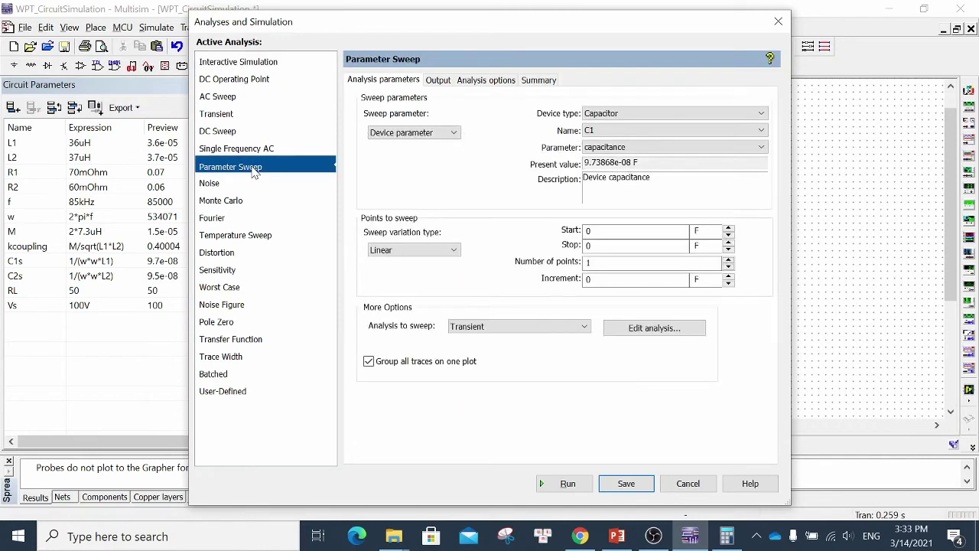
{"action": "left_click_drag", "start_coordinate": [425, 30], "coordinate": [486, 20]}
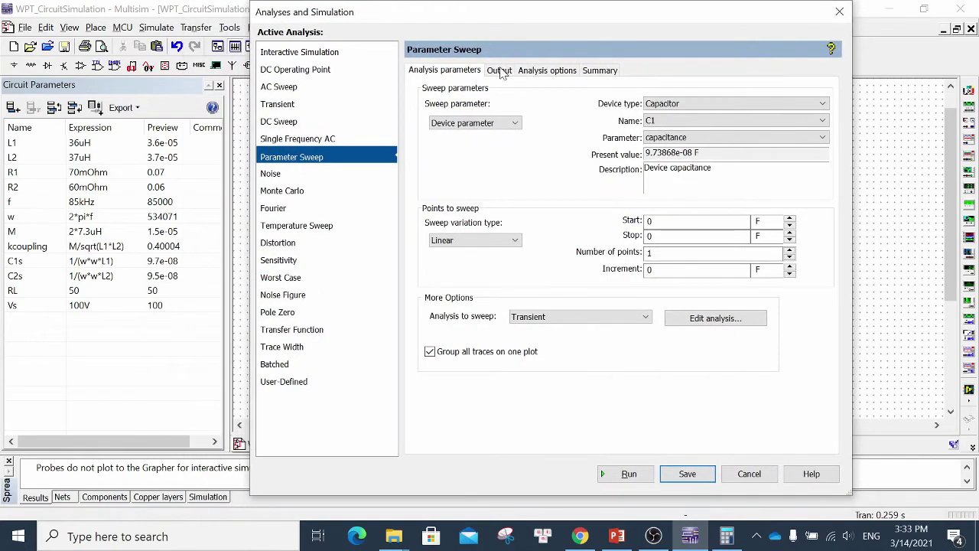
{"action": "left_click", "coordinate": [508, 126]}
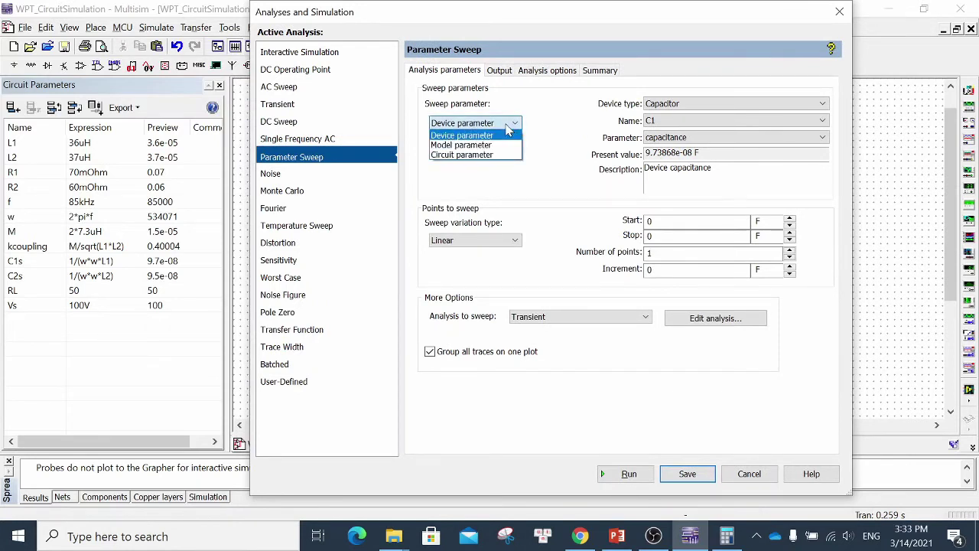
{"action": "left_click", "coordinate": [505, 126]}
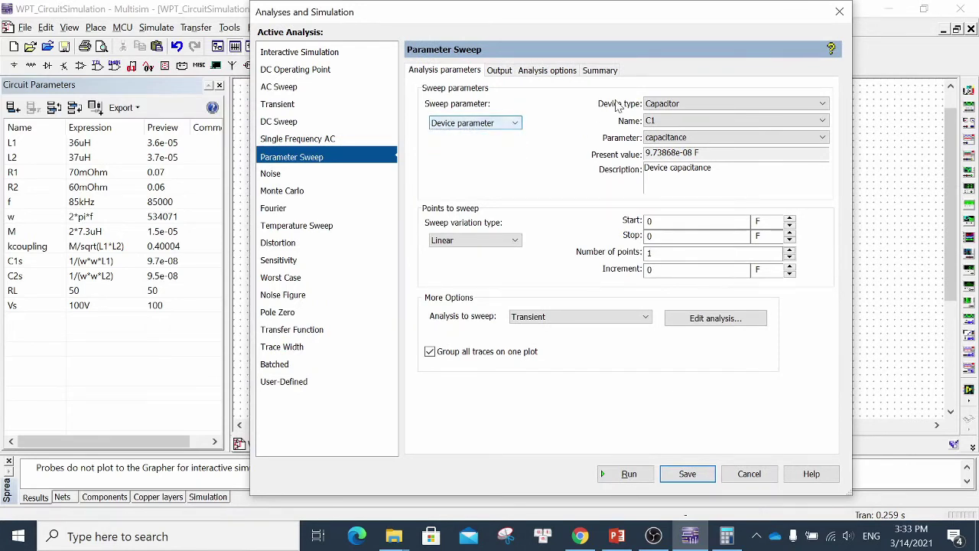
Try mutual as the swept device type and check the parameters offered for K1.
{"action": "left_click", "coordinate": [659, 106]}
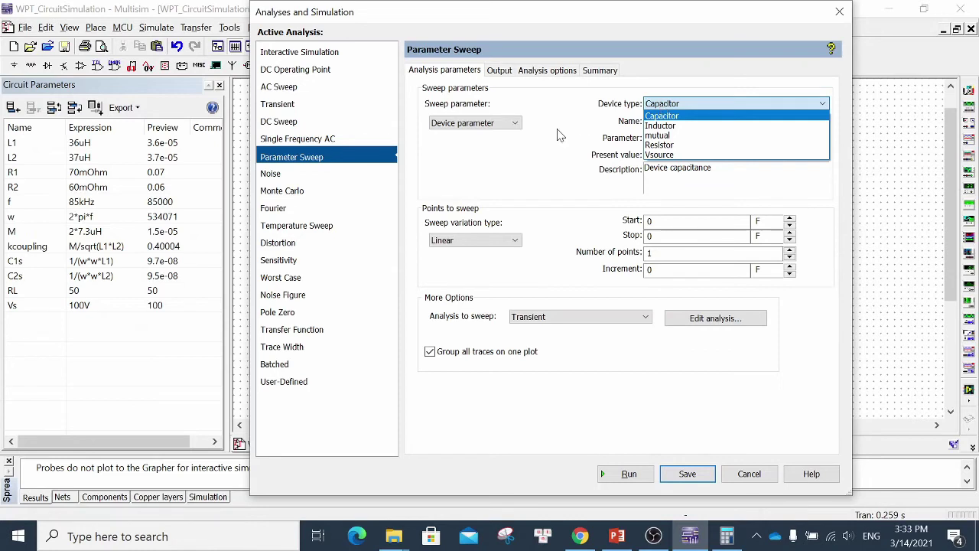
{"action": "left_click", "coordinate": [648, 115]}
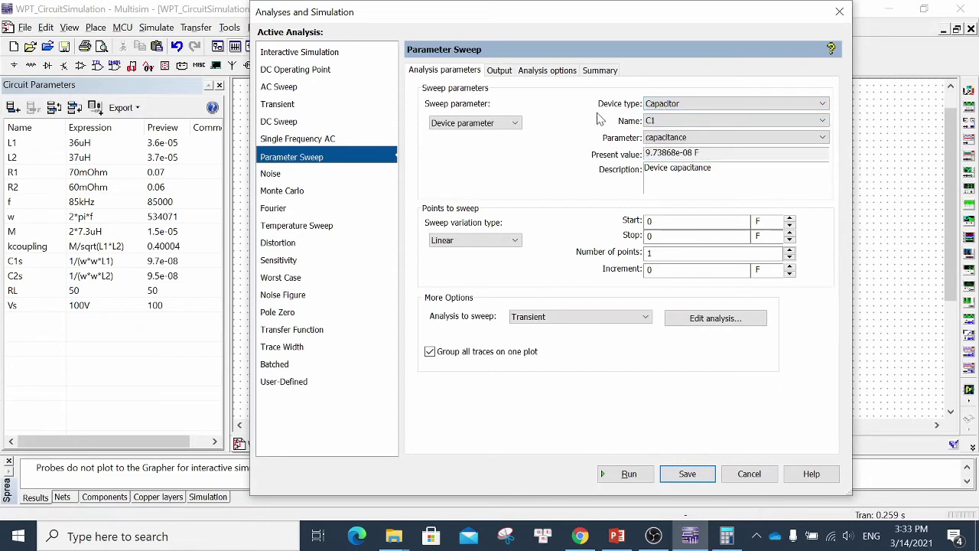
{"action": "left_click", "coordinate": [664, 107]}
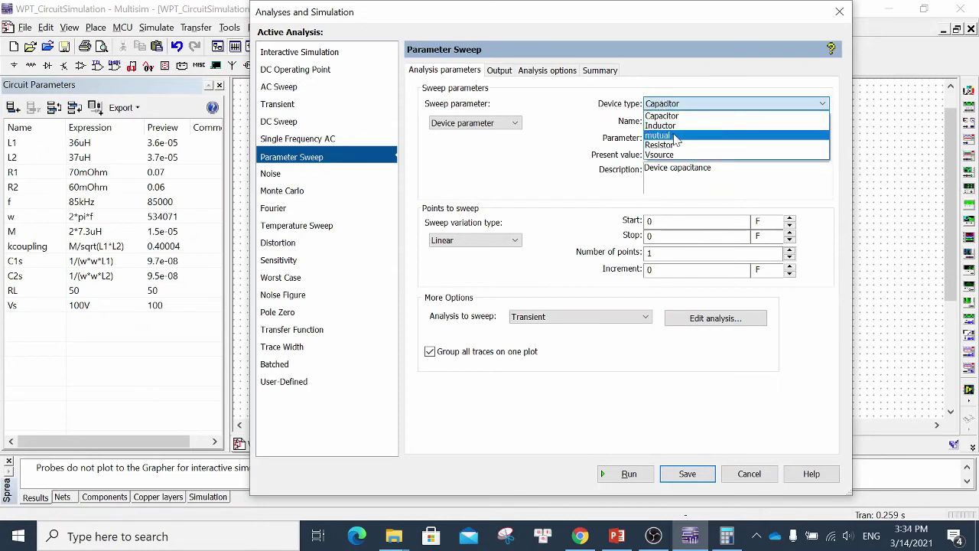
{"action": "left_click", "coordinate": [658, 136]}
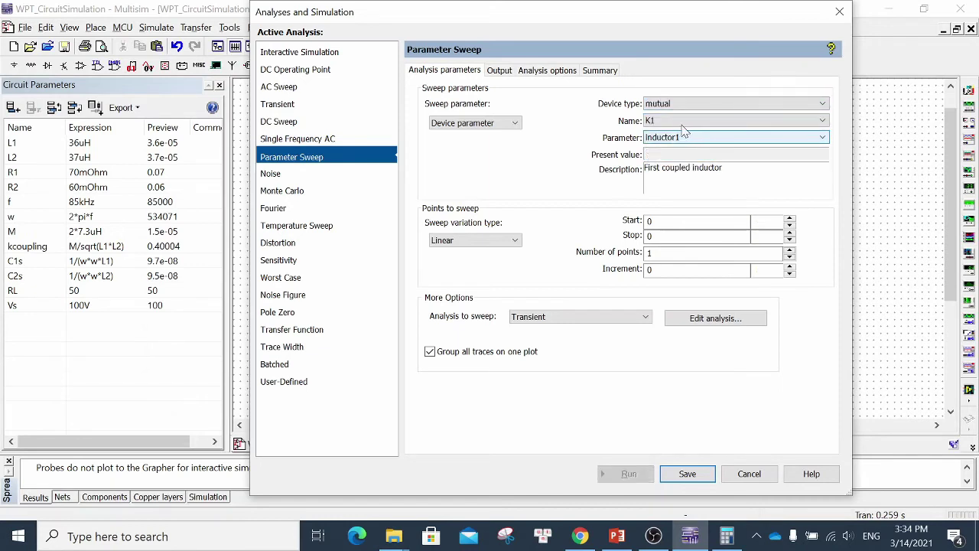
{"action": "left_click", "coordinate": [684, 123]}
{"action": "left_click", "coordinate": [686, 130]}
{"action": "left_click", "coordinate": [681, 139]}
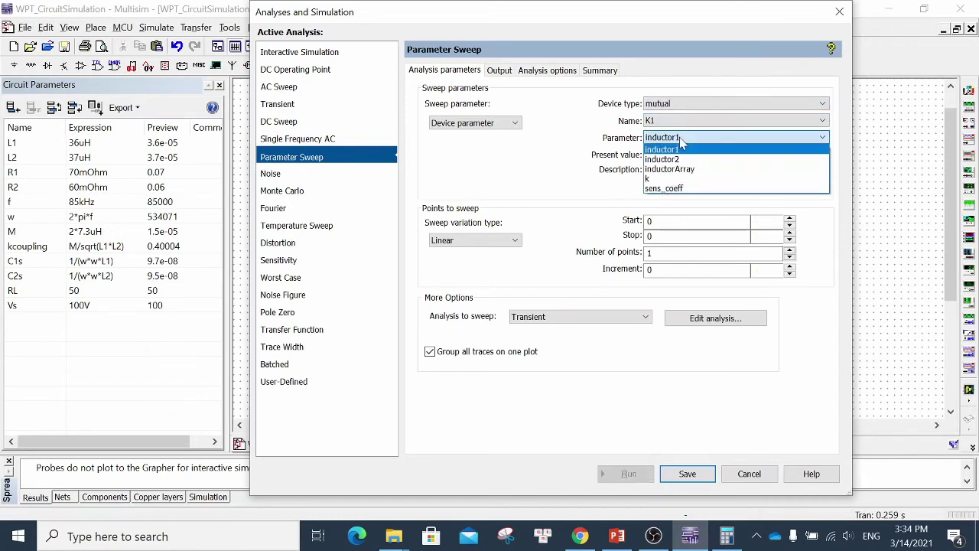
{"action": "left_click", "coordinate": [681, 140]}
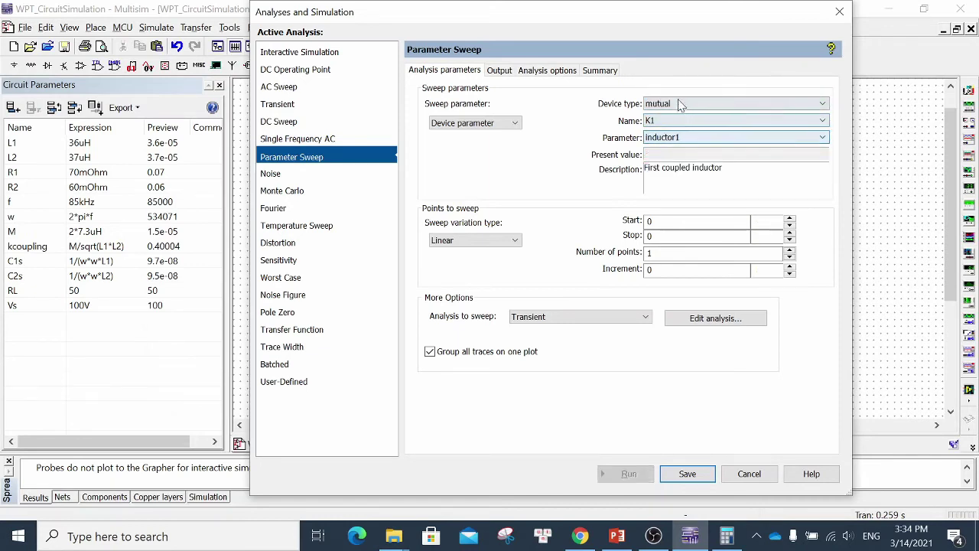
Set the swept device type to Inductor and check which inductors can be chosen.
{"action": "left_click", "coordinate": [680, 103]}
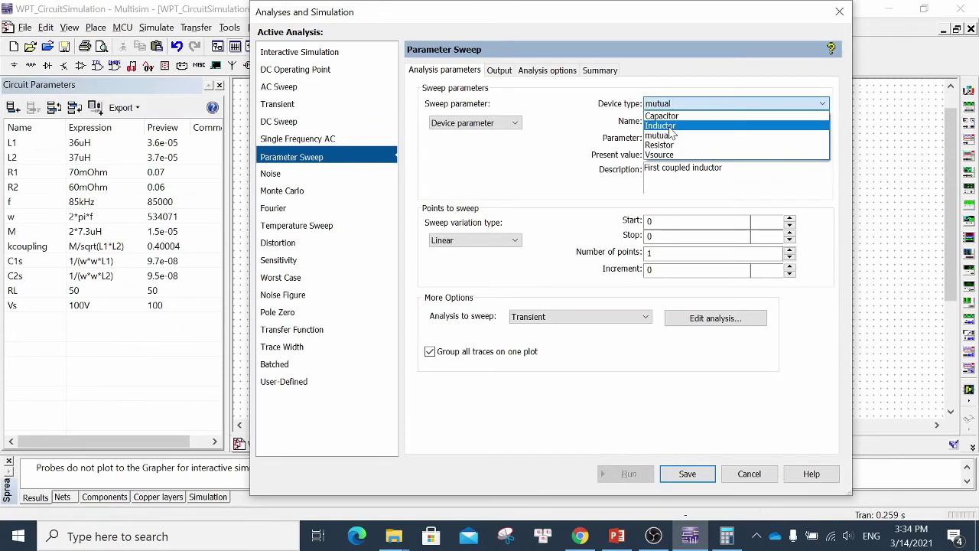
{"action": "left_click", "coordinate": [673, 126]}
{"action": "left_click", "coordinate": [683, 124]}
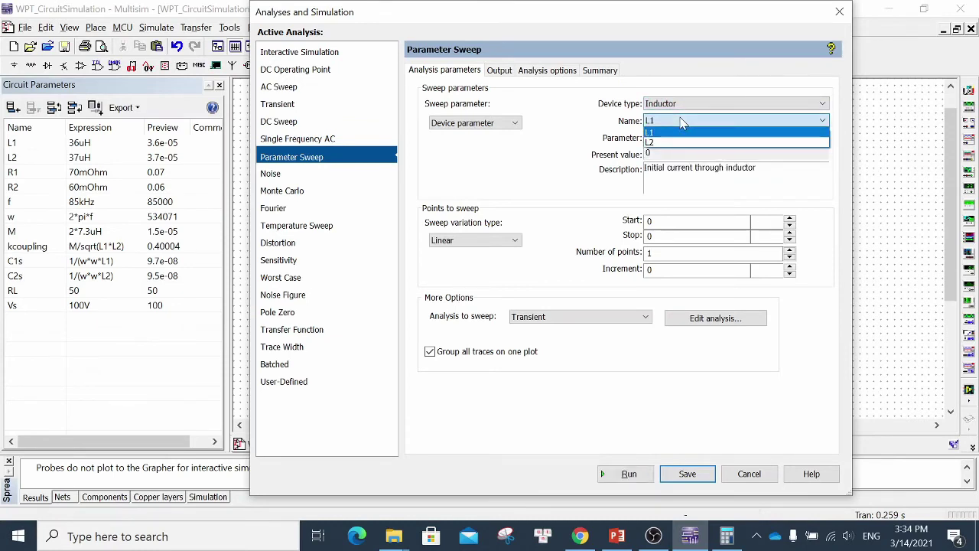
{"action": "left_click", "coordinate": [572, 129]}
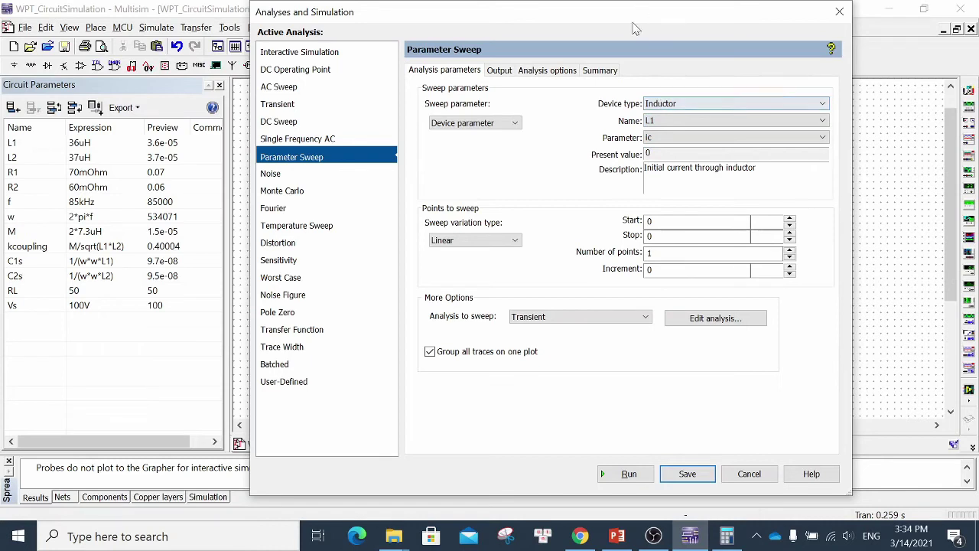
Set the sweep parameter type to Circuit parameter and choose kcoupling as the parameter to sweep.
{"action": "left_click", "coordinate": [467, 124]}
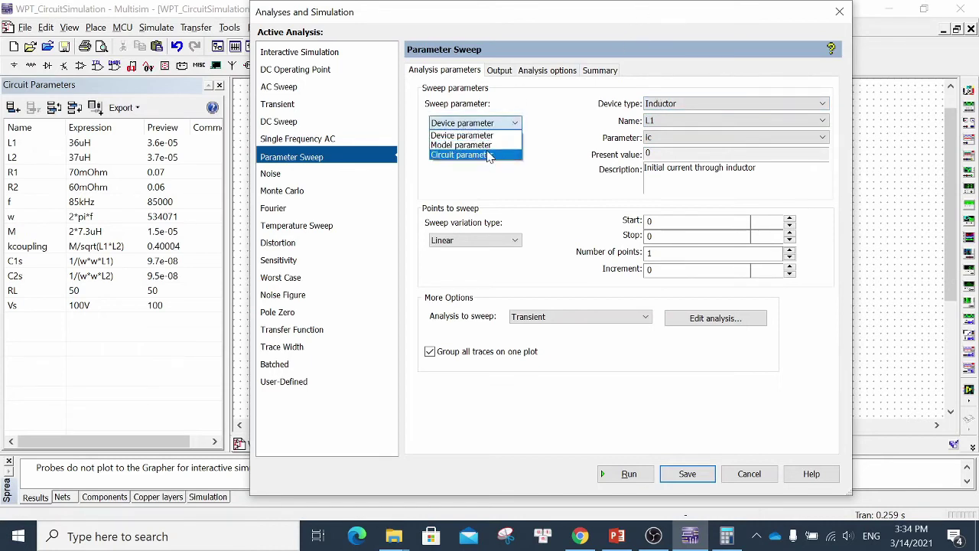
{"action": "left_click", "coordinate": [491, 155]}
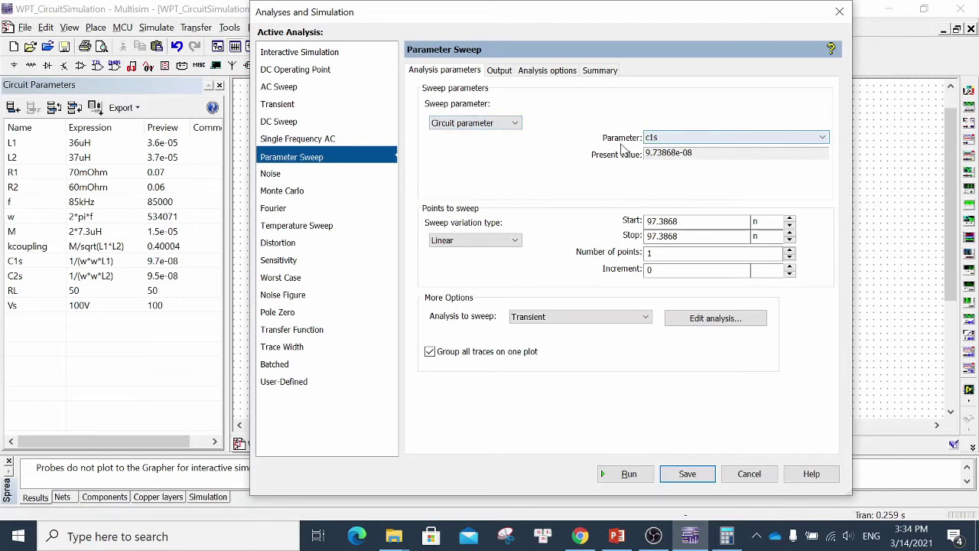
{"action": "left_click", "coordinate": [662, 139]}
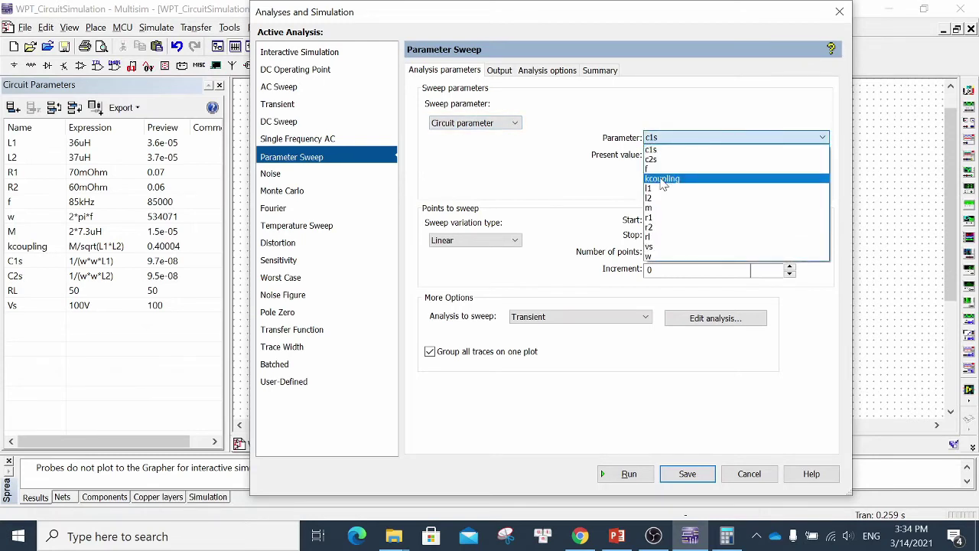
{"action": "left_click", "coordinate": [663, 179]}
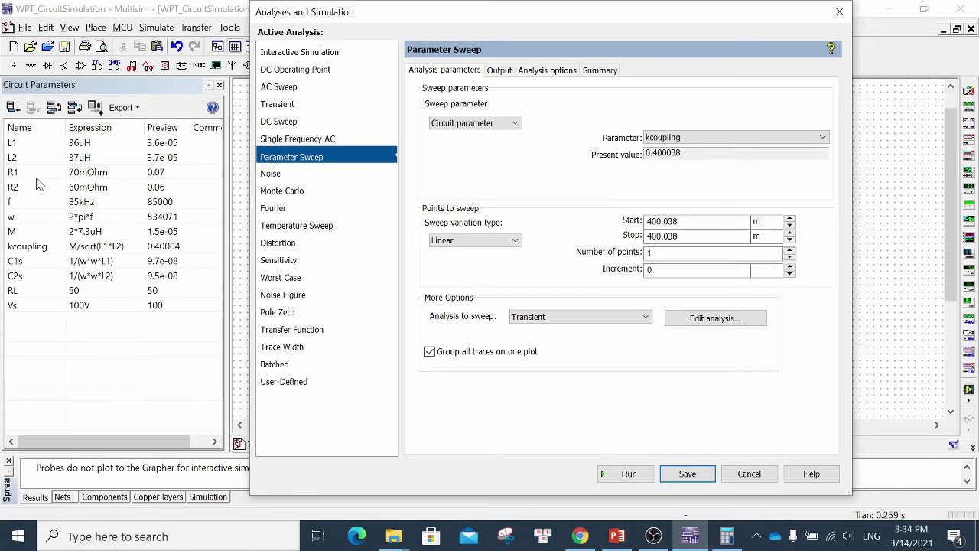
{"action": "left_click", "coordinate": [33, 251]}
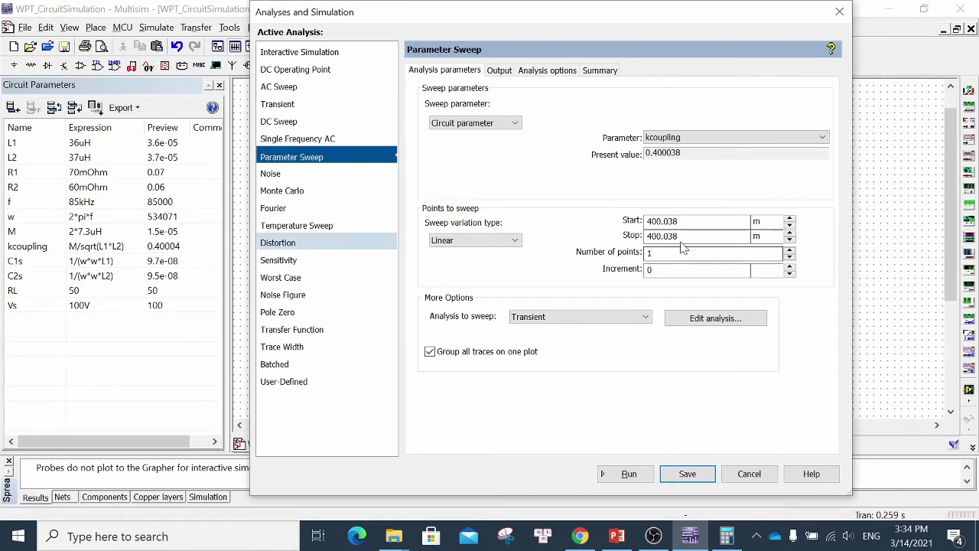
Use a Linear sweep variation and set the start value to 0.1 with no unit prefix.
{"action": "left_click", "coordinate": [496, 241]}
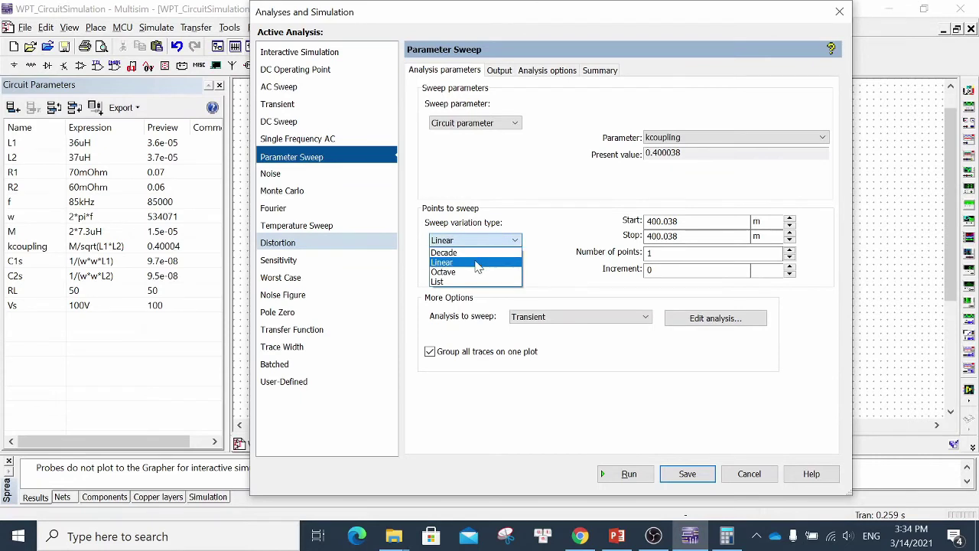
{"action": "left_click", "coordinate": [477, 262]}
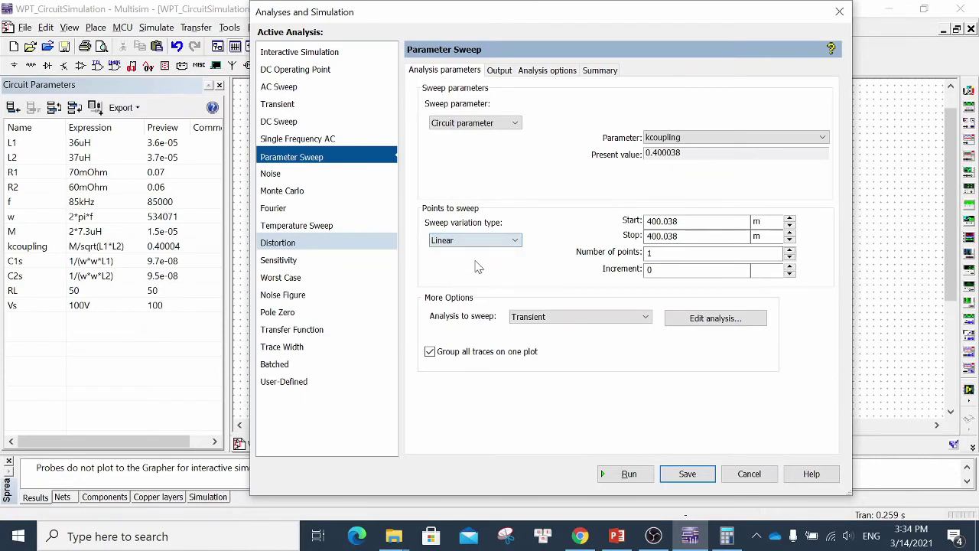
{"action": "double_click", "coordinate": [688, 222]}
{"action": "type", "text": "0.1"}
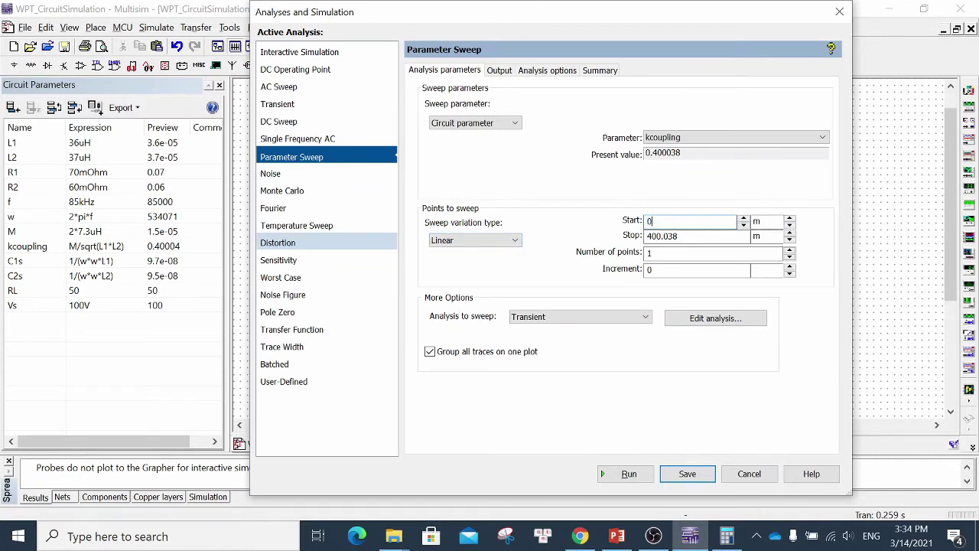
{"action": "left_click", "coordinate": [790, 224]}
{"action": "left_click", "coordinate": [790, 227]}
{"action": "left_click", "coordinate": [789, 220]}
{"action": "left_click", "coordinate": [763, 223]}
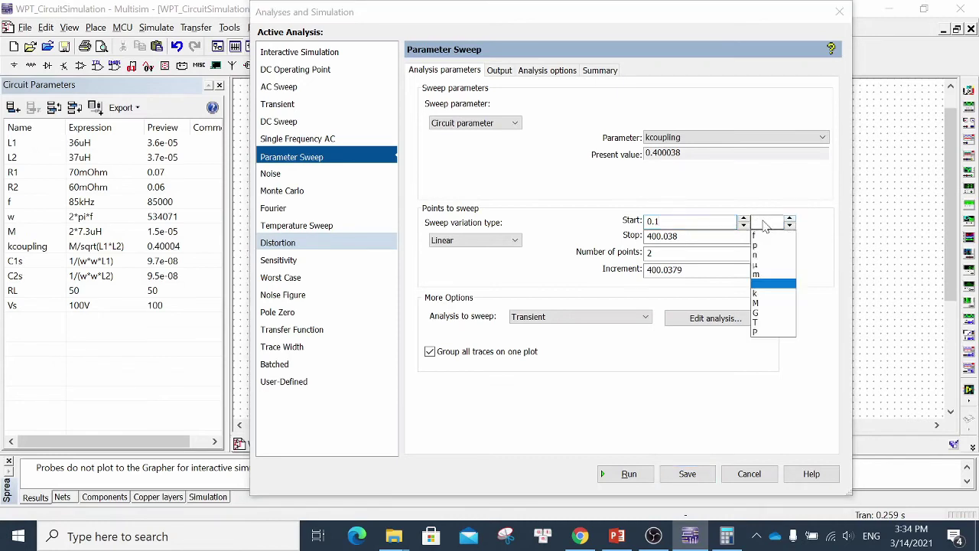
{"action": "left_click", "coordinate": [763, 223]}
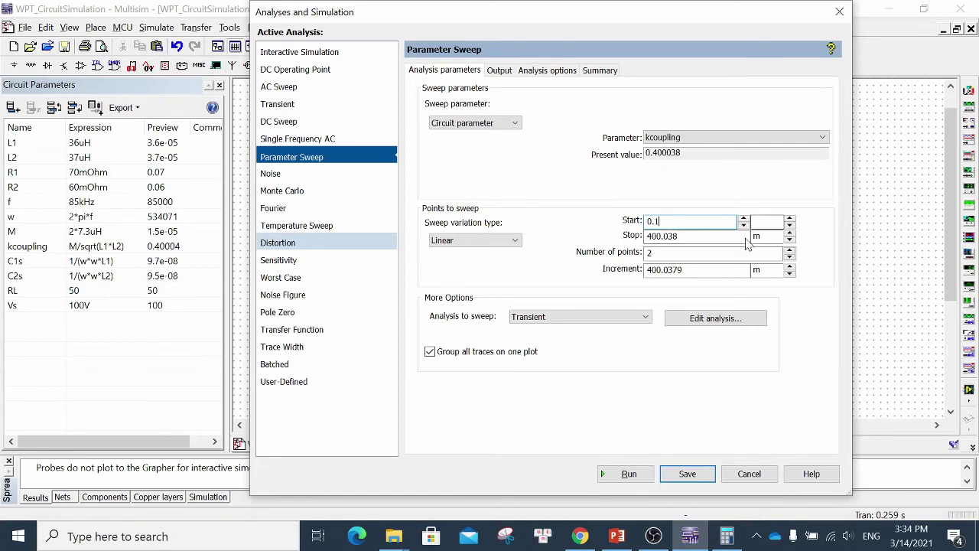
Set the sweep's stop value to 0.8 with no unit prefix and the number of points to 20.
{"action": "double_click", "coordinate": [703, 238]}
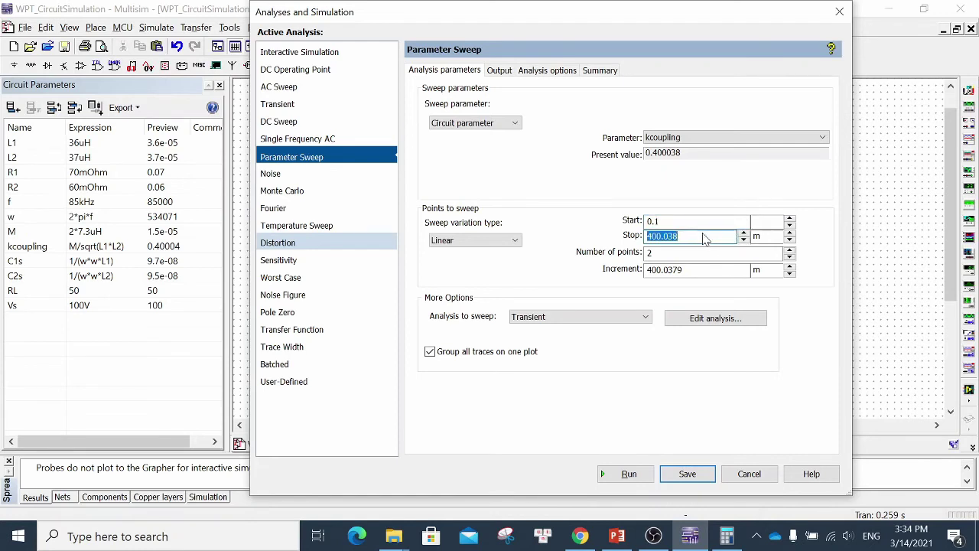
{"action": "type", "text": "0.8"}
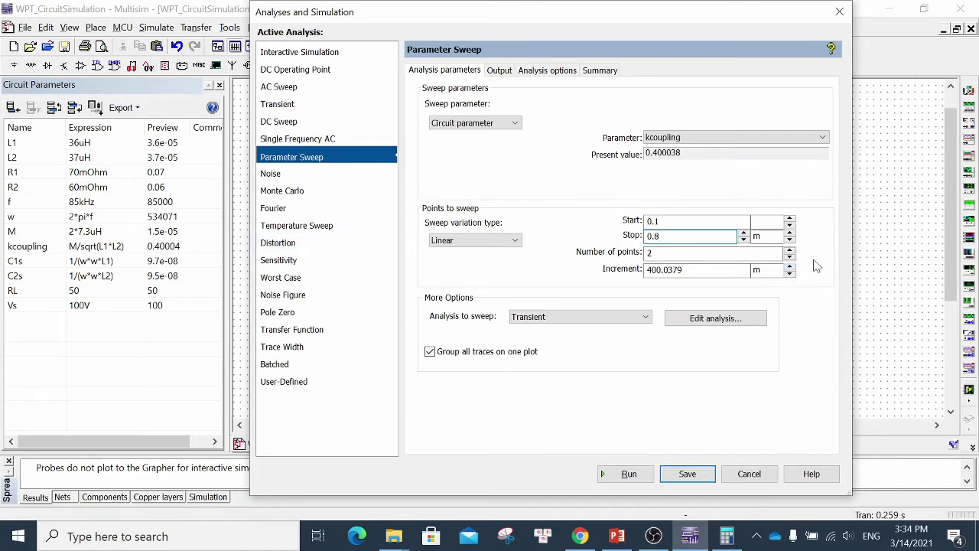
{"action": "left_click", "coordinate": [789, 238]}
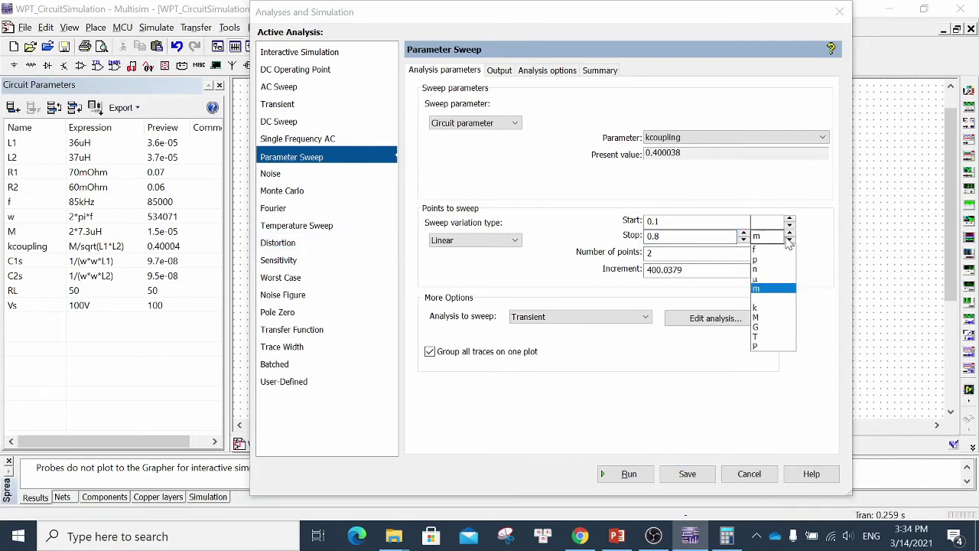
{"action": "left_click", "coordinate": [765, 300]}
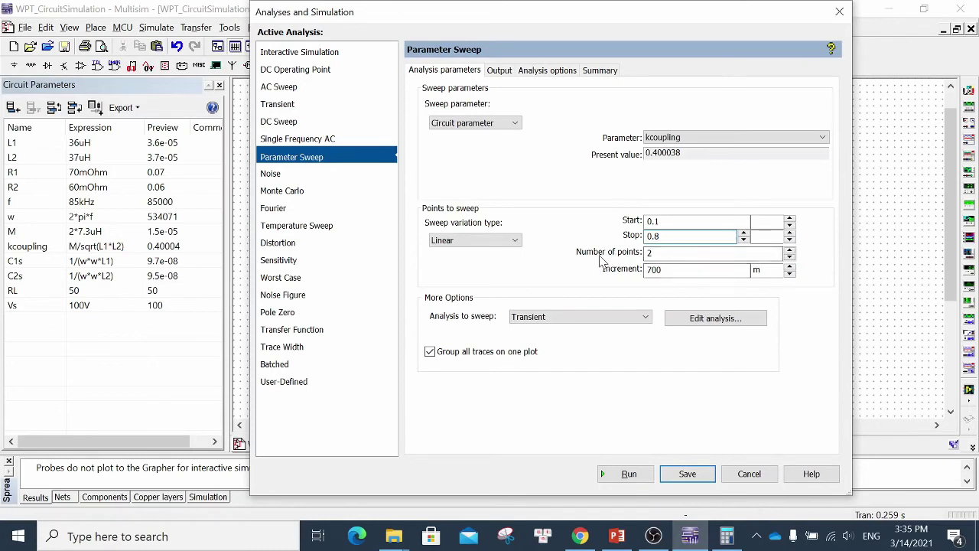
{"action": "left_click", "coordinate": [666, 257]}
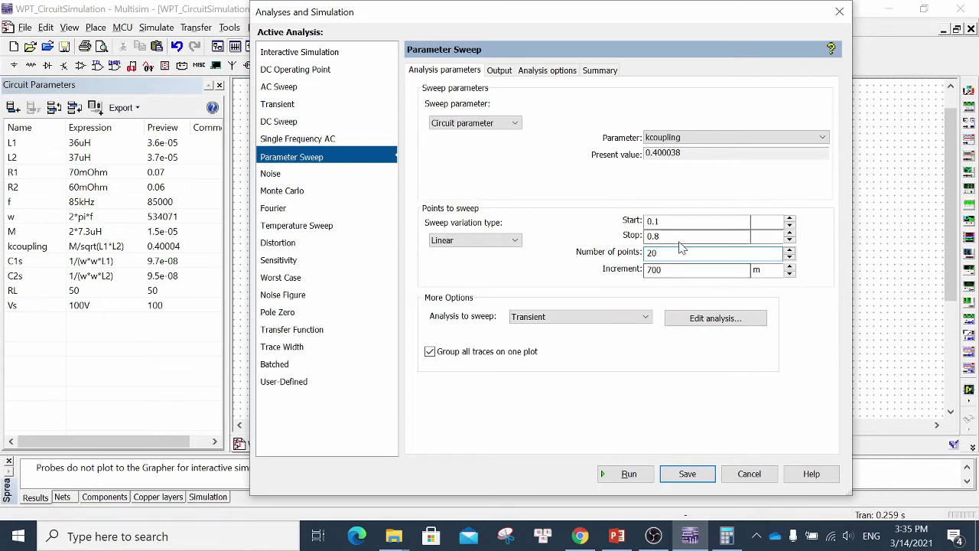
{"action": "left_click", "coordinate": [678, 270]}
{"action": "left_click", "coordinate": [678, 274]}
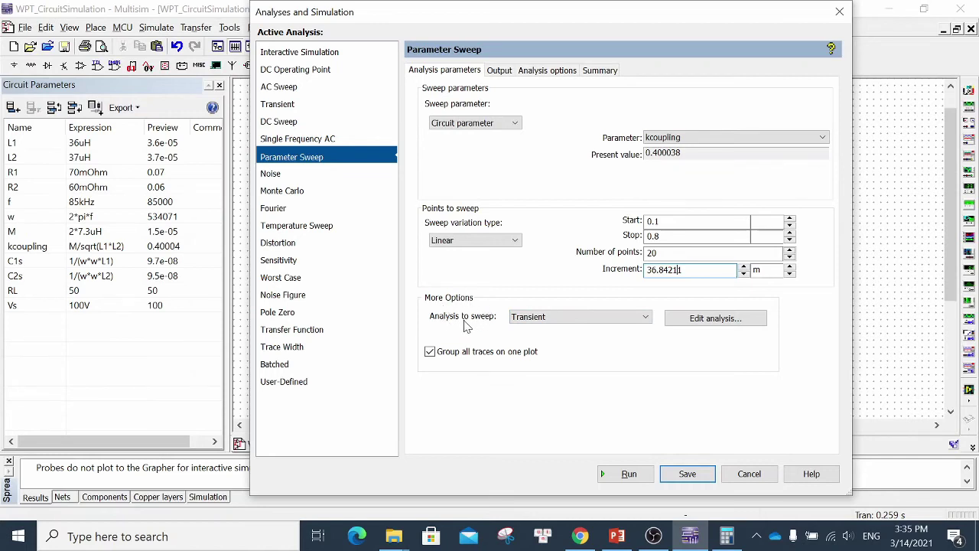
Choose Single Frequency AC as the analysis to sweep, with the auto-detected frequency of 85 kHz and the Real/Imaginary complex number format.
{"action": "left_click", "coordinate": [535, 317]}
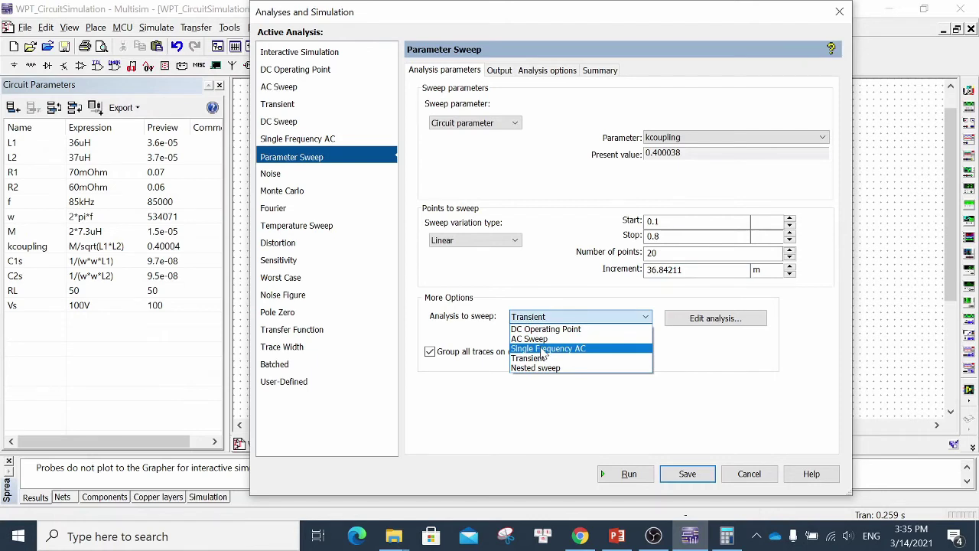
{"action": "left_click", "coordinate": [543, 349]}
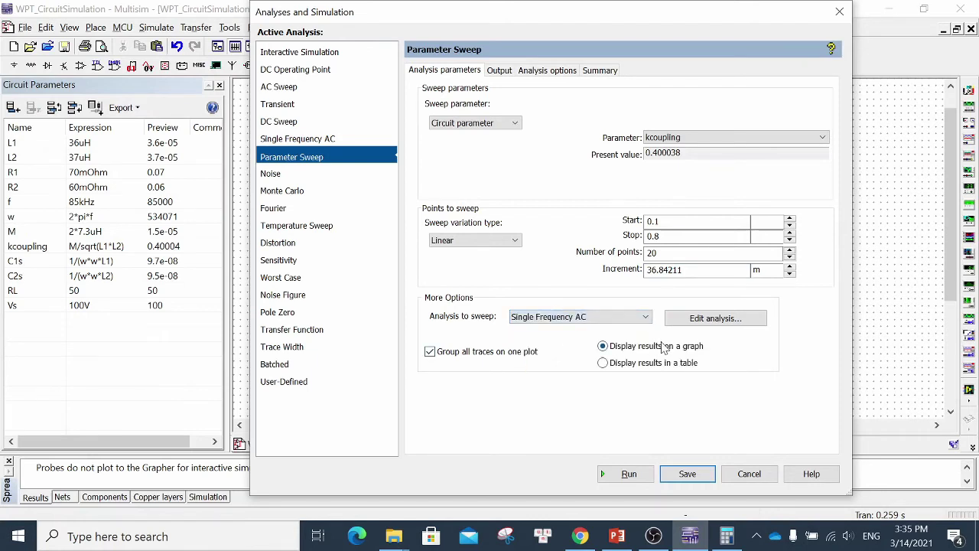
{"action": "left_click", "coordinate": [728, 319]}
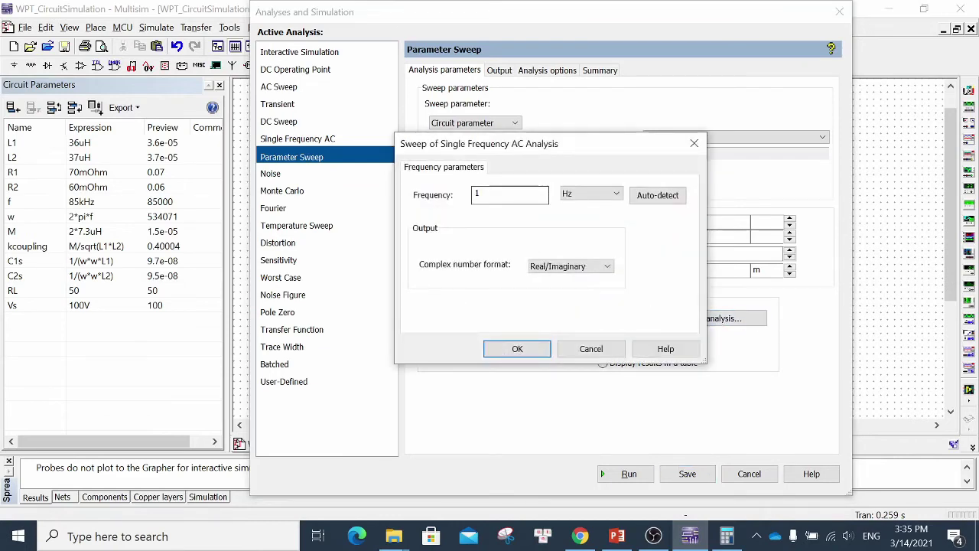
{"action": "left_click_drag", "start_coordinate": [494, 148], "coordinate": [564, 153]}
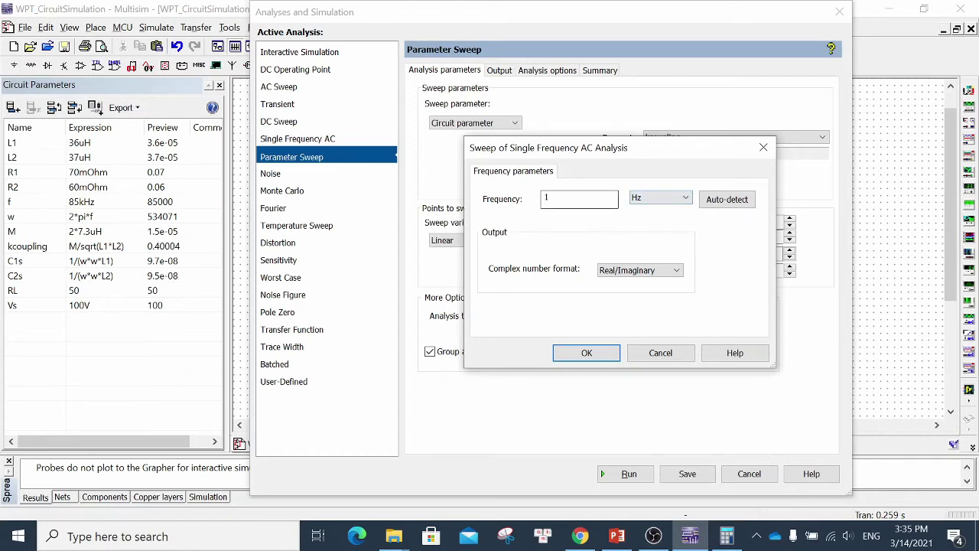
{"action": "double_click", "coordinate": [547, 198]}
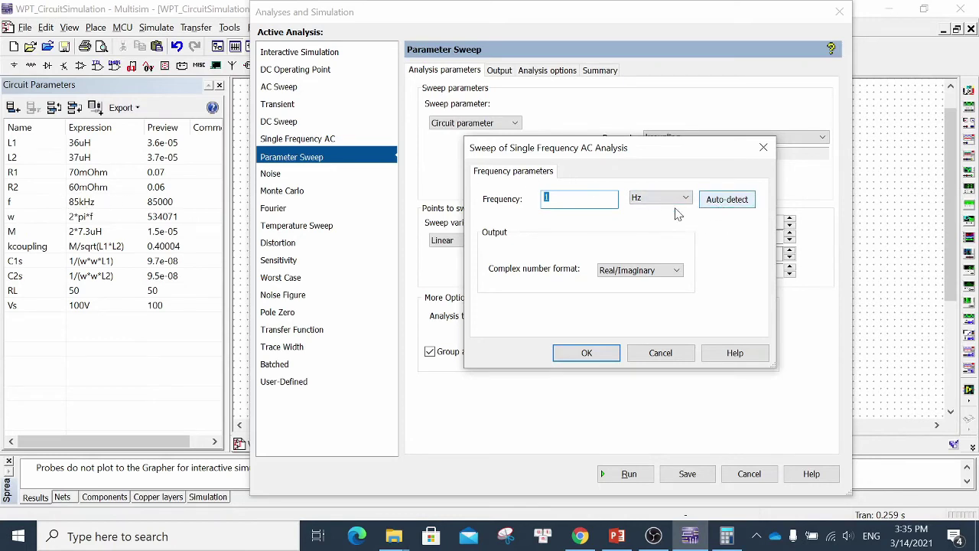
{"action": "left_click", "coordinate": [728, 200]}
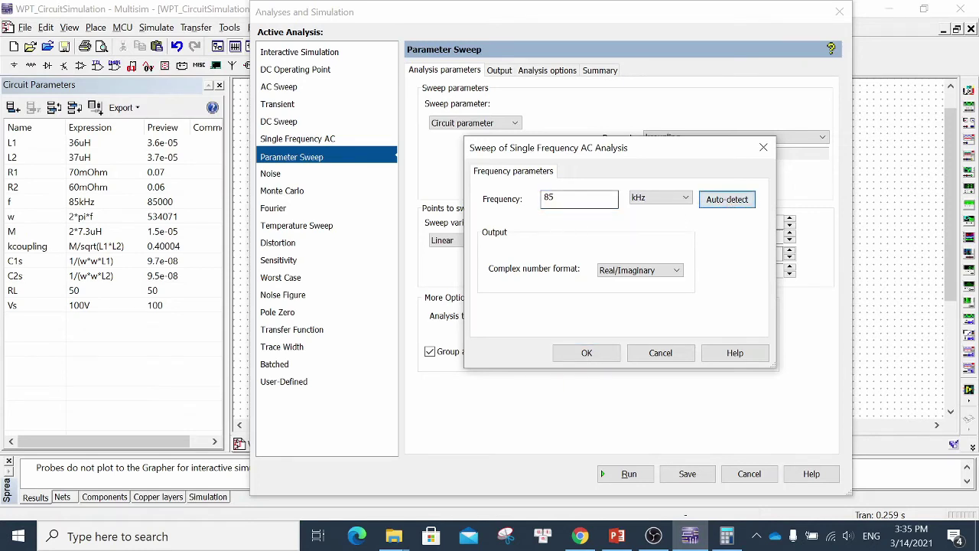
{"action": "left_click", "coordinate": [555, 198]}
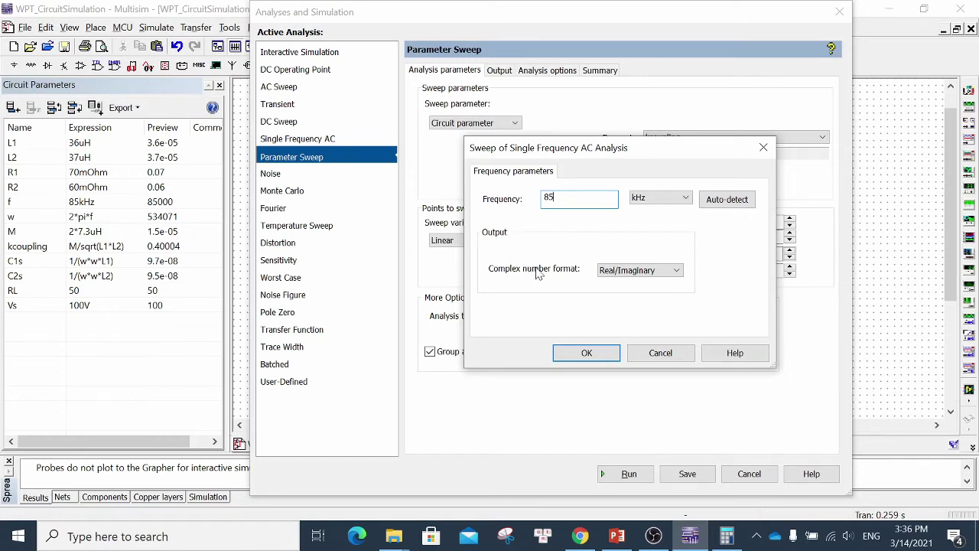
{"action": "left_click", "coordinate": [613, 271]}
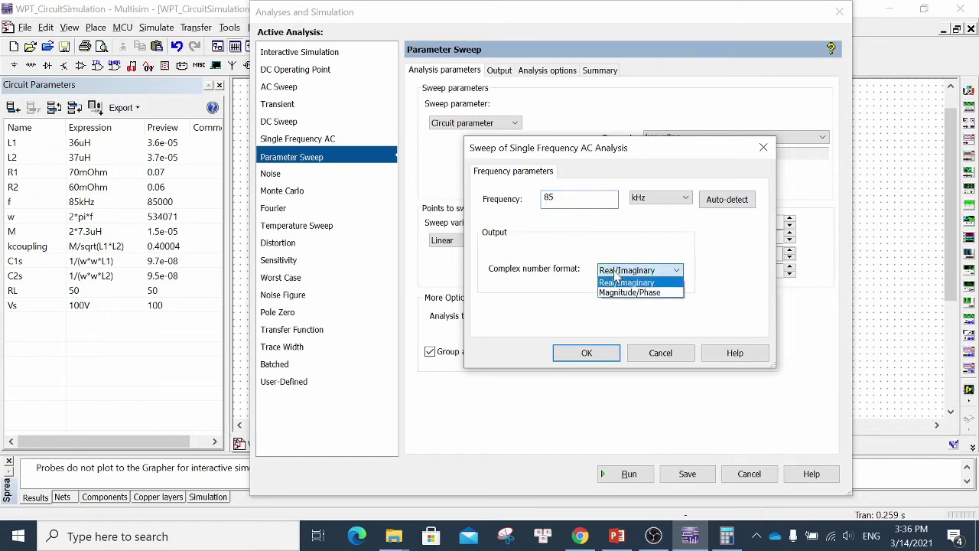
{"action": "left_click", "coordinate": [618, 282]}
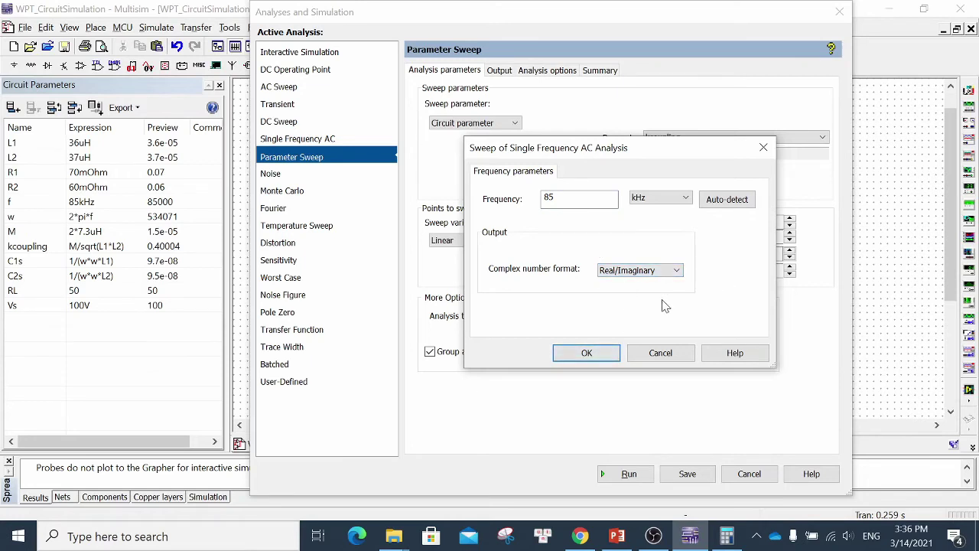
{"action": "left_click", "coordinate": [589, 354]}
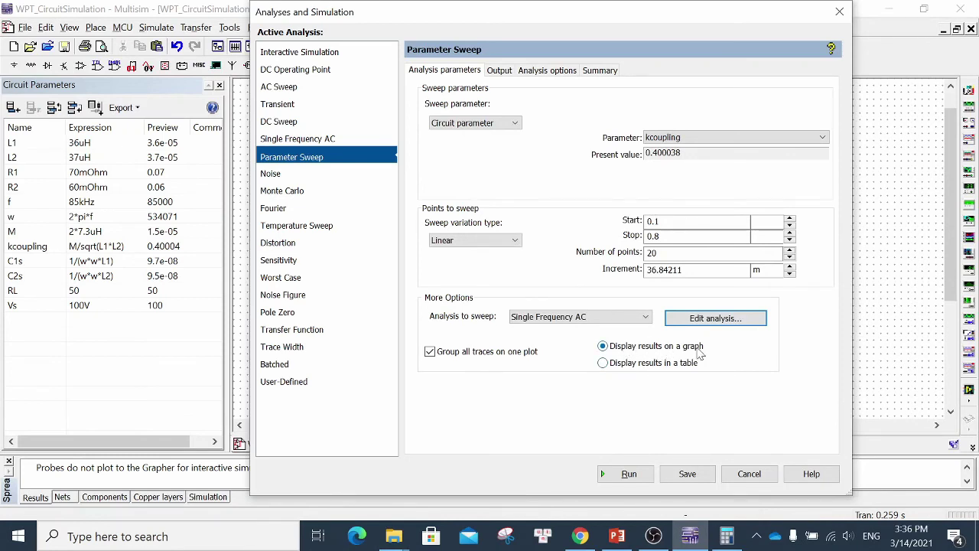
Examine the sweep's selected output variables and compare them with the probes in the circuit.
{"action": "left_click", "coordinate": [497, 74]}
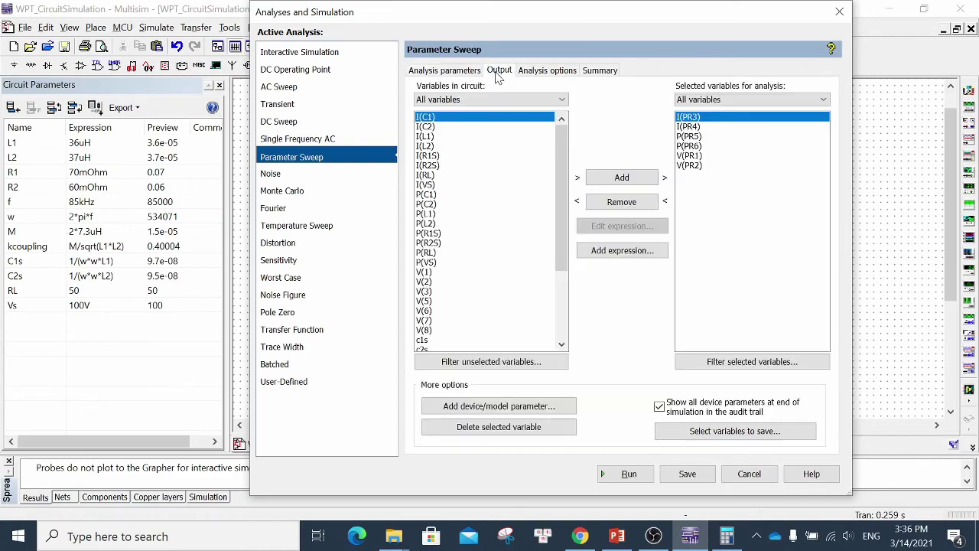
{"action": "left_click_drag", "start_coordinate": [644, 17], "coordinate": [384, 18]}
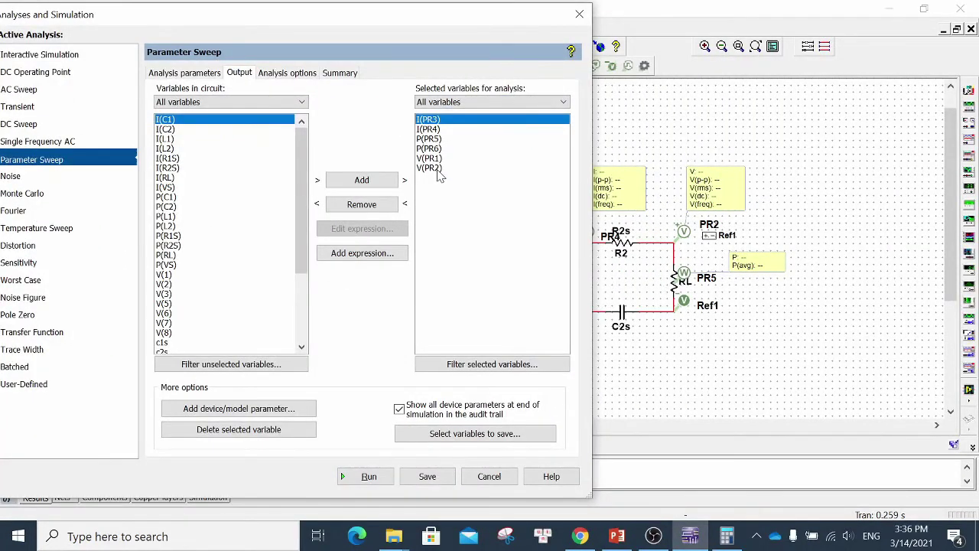
{"action": "left_click", "coordinate": [435, 130]}
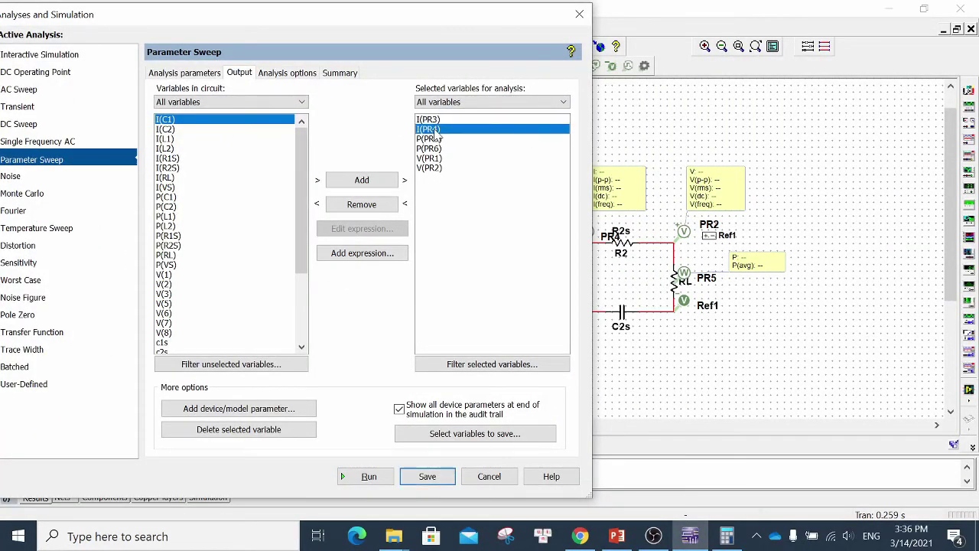
{"action": "left_click", "coordinate": [436, 120]}
{"action": "left_click", "coordinate": [437, 131], "text": "ctrl"}
{"action": "left_click", "coordinate": [438, 138]}
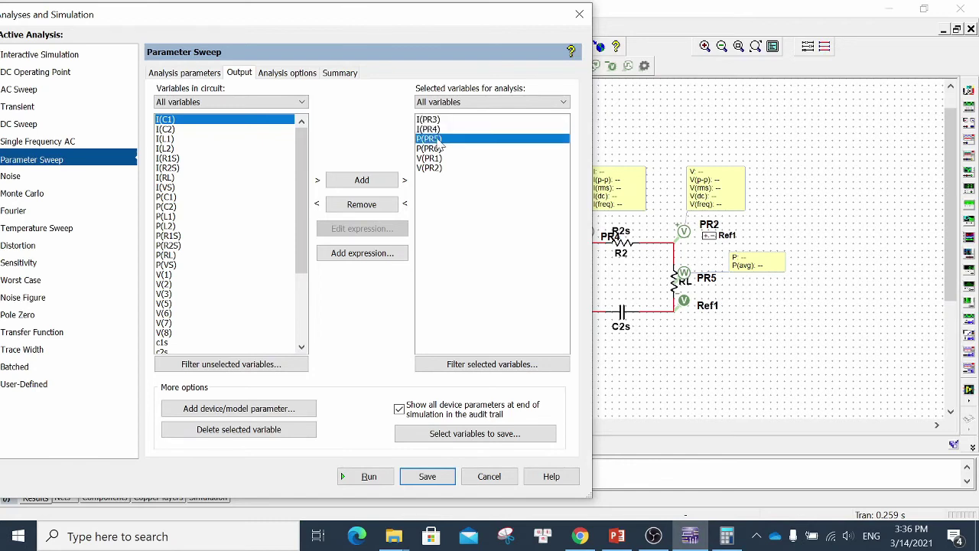
{"action": "left_click", "coordinate": [437, 148]}
{"action": "left_click", "coordinate": [443, 139]}
{"action": "left_click", "coordinate": [433, 158]}
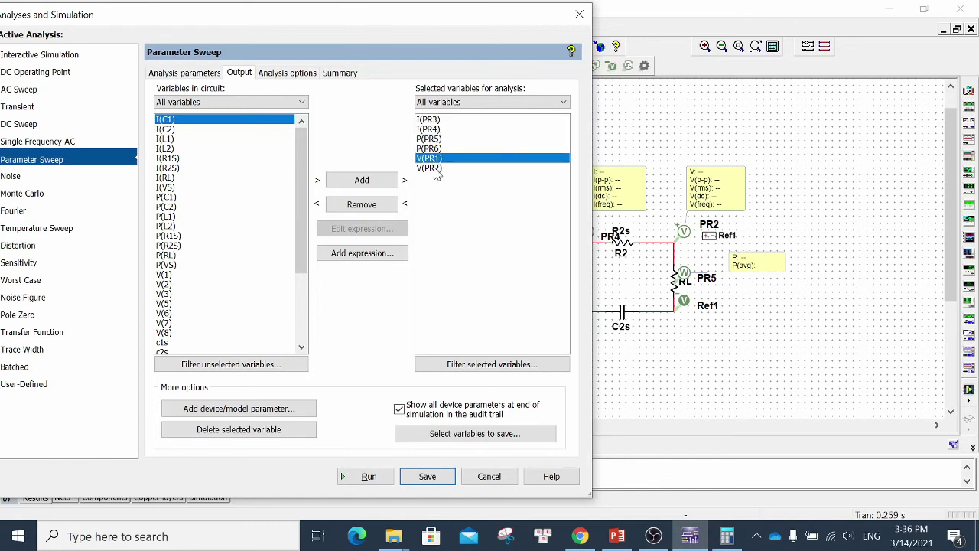
{"action": "left_click", "coordinate": [434, 167]}
{"action": "left_click", "coordinate": [432, 120]}
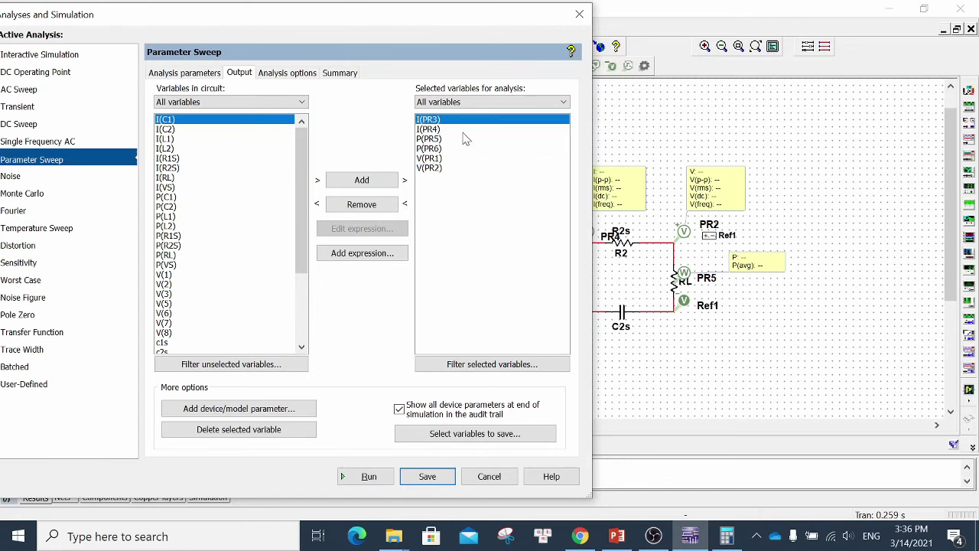
Remove all the probe currents, powers and voltages from the variables selected for analysis.
{"action": "left_click_drag", "start_coordinate": [431, 21], "coordinate": [557, 34]}
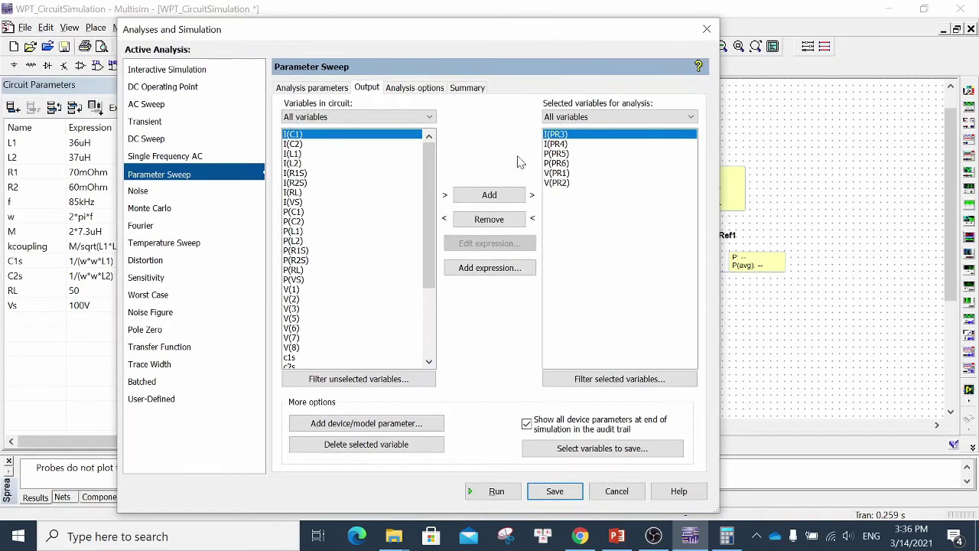
{"action": "left_click", "coordinate": [481, 220]}
{"action": "left_click", "coordinate": [481, 219]}
{"action": "left_click", "coordinate": [481, 219]}
{"action": "left_click", "coordinate": [481, 220]}
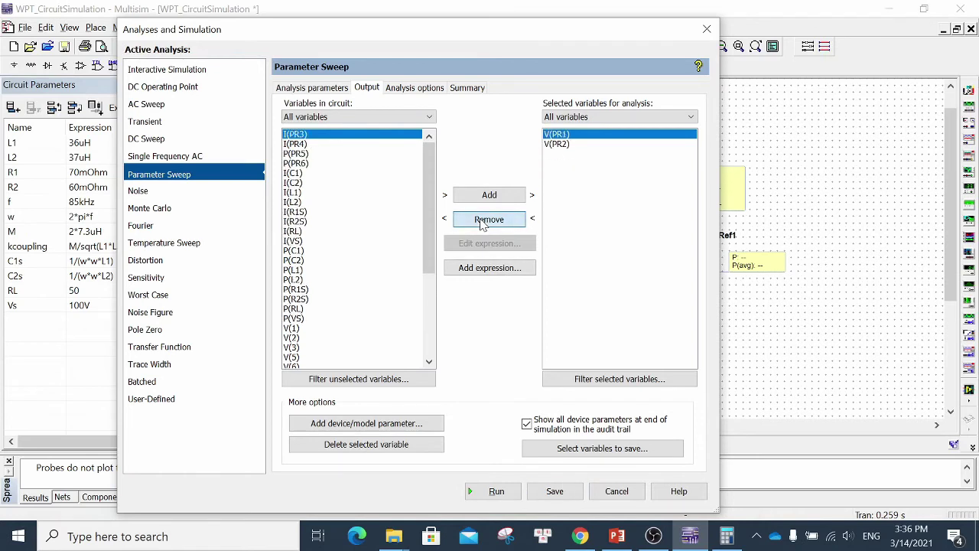
{"action": "left_click", "coordinate": [481, 219]}
{"action": "left_click", "coordinate": [481, 220]}
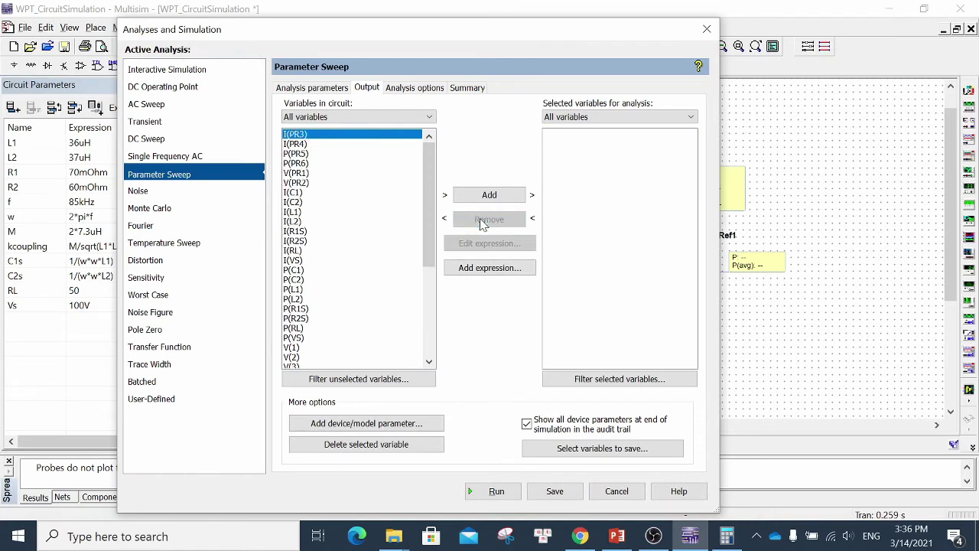
Build a new analysis expression for the efficiency in percent: 100*real(P(RL))/real(P(VS)).
{"action": "left_click", "coordinate": [493, 269]}
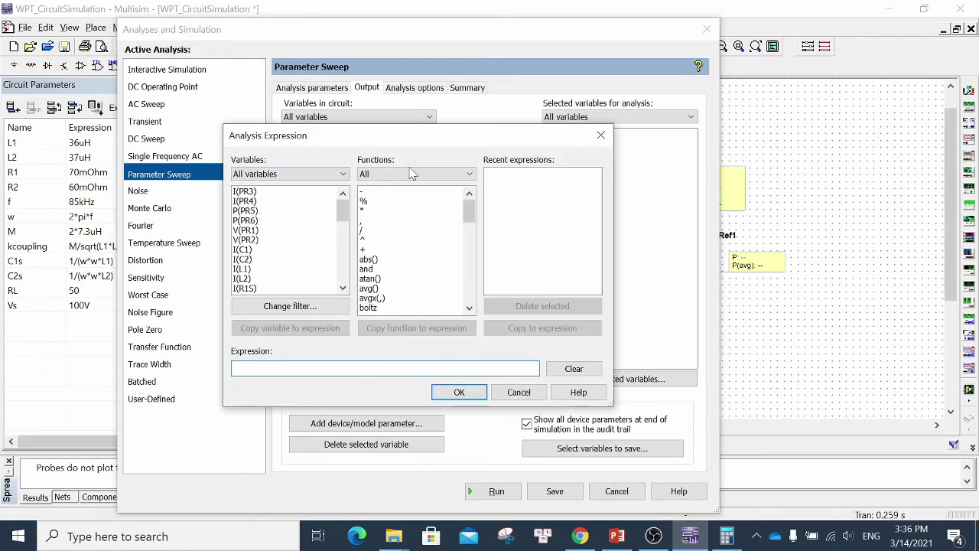
{"action": "left_click_drag", "start_coordinate": [405, 136], "coordinate": [517, 110]}
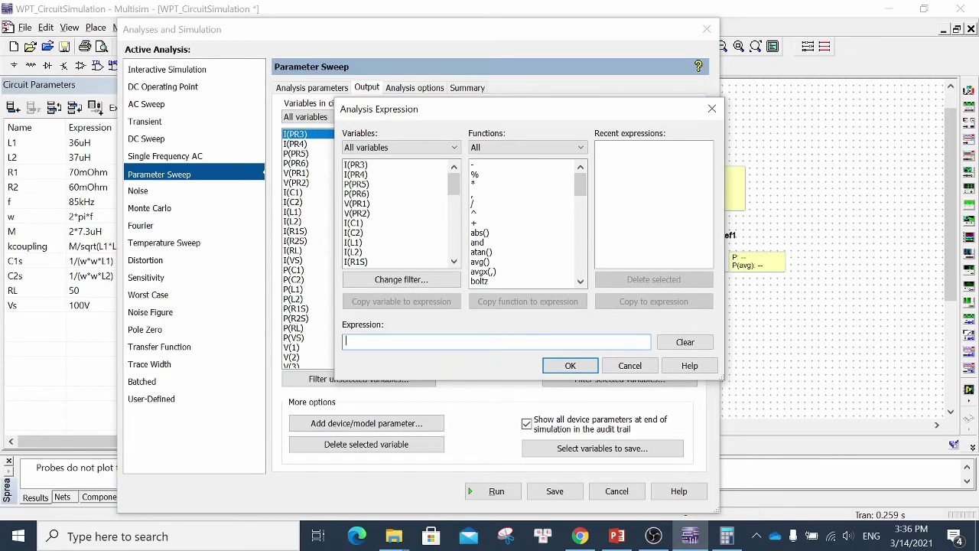
{"action": "type", "text": "00*real("}
{"action": "scroll", "coordinate": [389, 221], "scroll_direction": "down", "scroll_amount": 3}
{"action": "scroll", "coordinate": [387, 219], "scroll_direction": "down", "scroll_amount": 3}
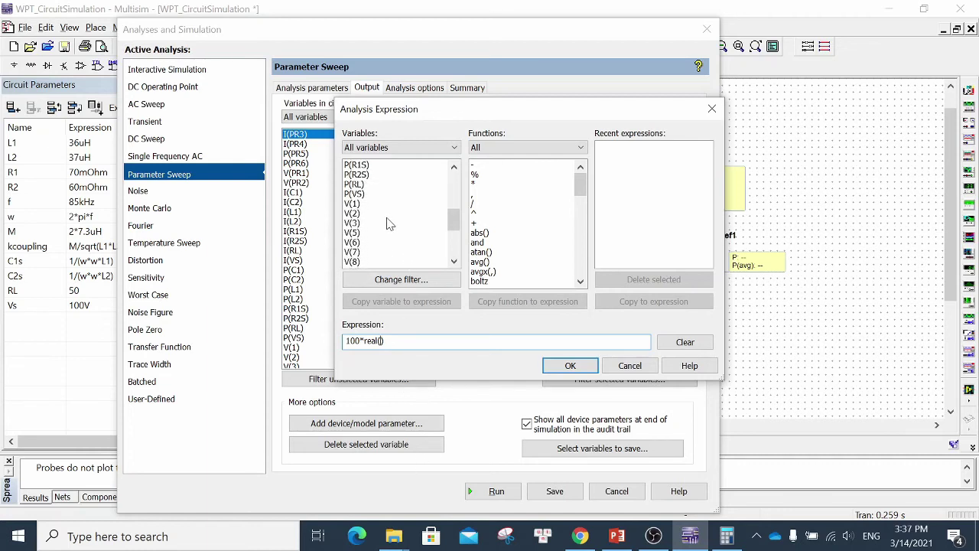
{"action": "left_click", "coordinate": [388, 186]}
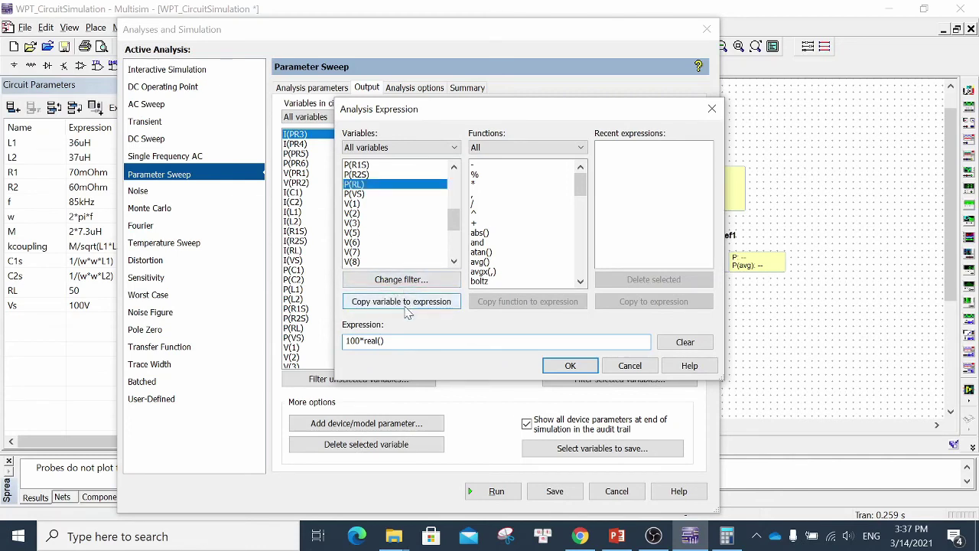
{"action": "left_click", "coordinate": [413, 303]}
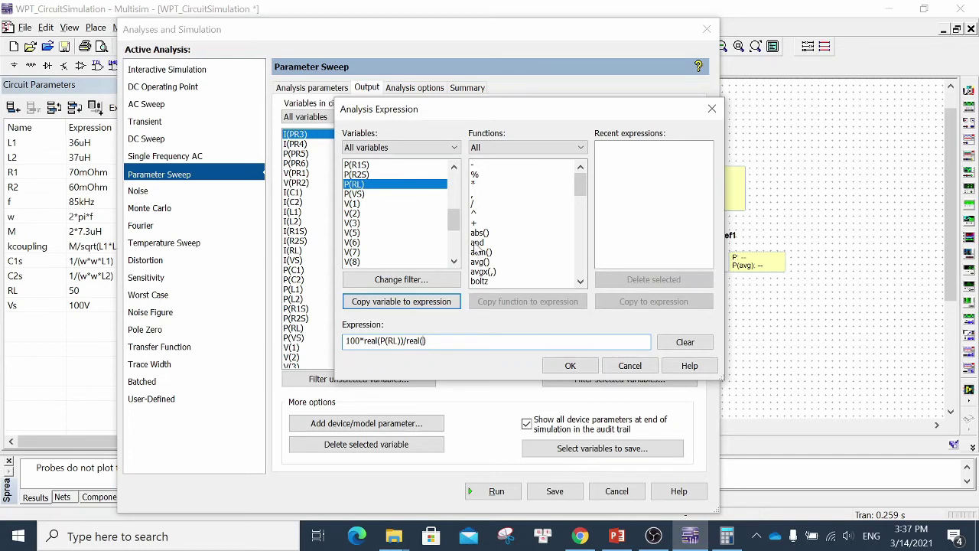
{"action": "left_click", "coordinate": [395, 194]}
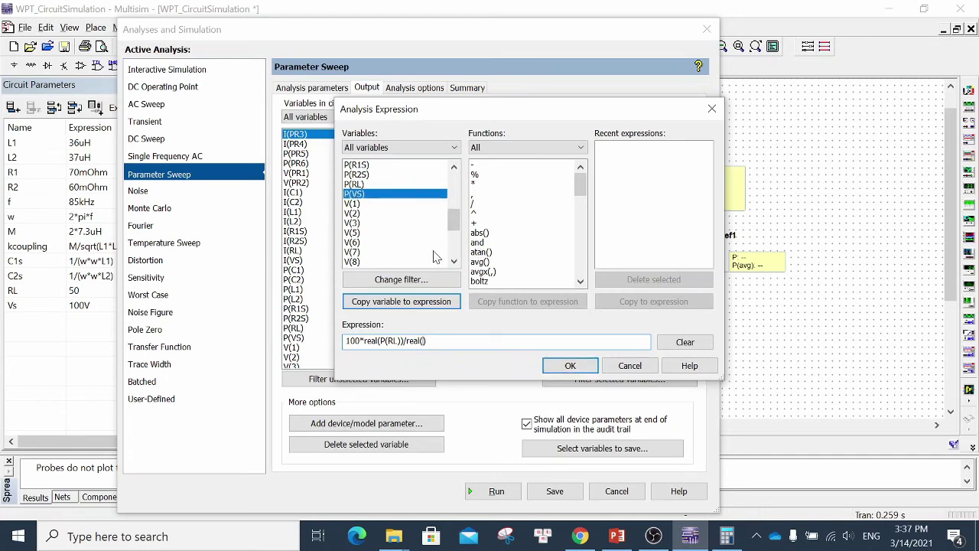
{"action": "left_click", "coordinate": [415, 304]}
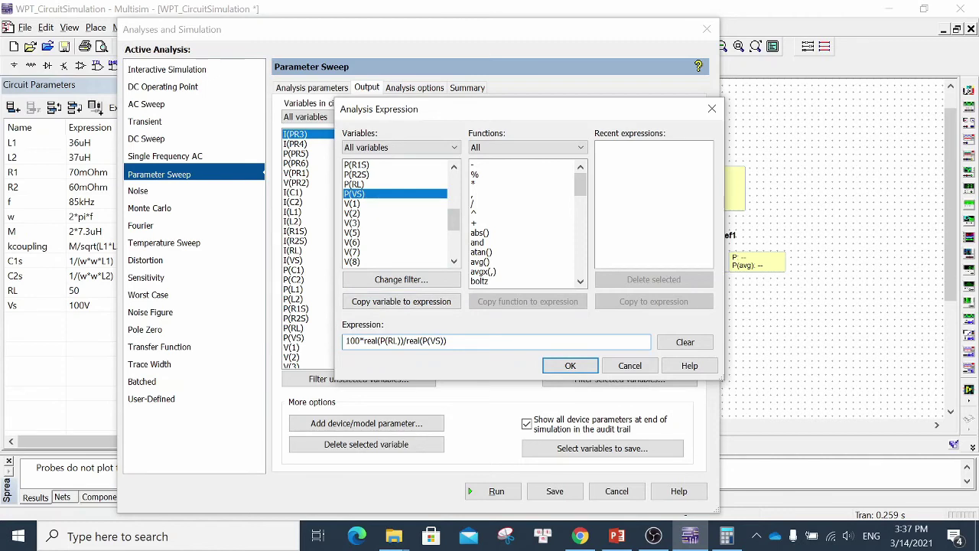
{"action": "left_click", "coordinate": [380, 186]}
{"action": "left_click", "coordinate": [378, 194]}
{"action": "left_click", "coordinate": [383, 175]}
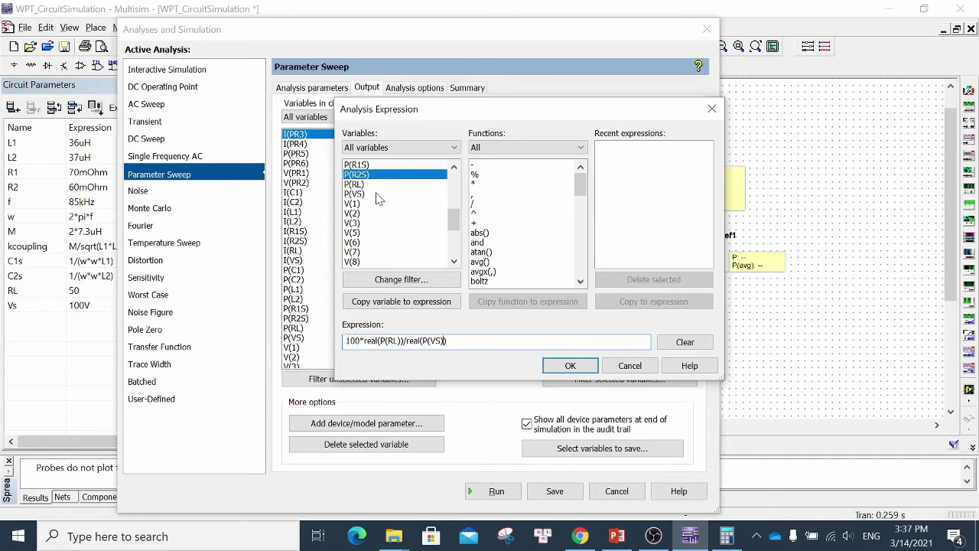
{"action": "left_click", "coordinate": [388, 193]}
{"action": "left_click", "coordinate": [387, 185]}
{"action": "left_click", "coordinate": [382, 193]}
{"action": "left_click", "coordinate": [388, 185]}
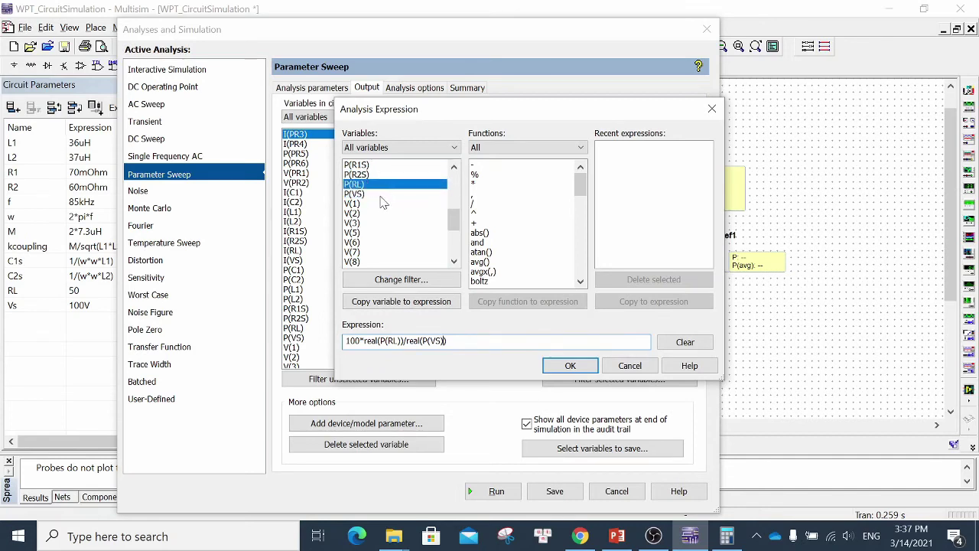
{"action": "left_click", "coordinate": [380, 195]}
{"action": "left_click", "coordinate": [387, 186]}
{"action": "left_click", "coordinate": [386, 193]}
{"action": "left_click", "coordinate": [389, 186]}
{"action": "left_click", "coordinate": [387, 193]}
{"action": "left_click", "coordinate": [390, 185]}
{"action": "left_click", "coordinate": [390, 194]}
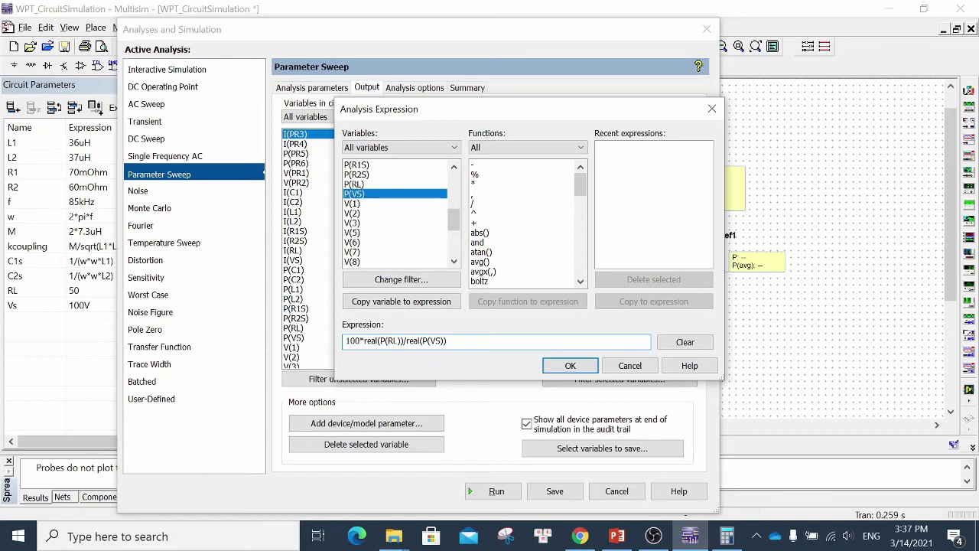
Accept the efficiency expression as the sweep's output variable and run the parameter sweep of kcoupling.
{"action": "left_click_drag", "start_coordinate": [379, 341], "coordinate": [364, 341]}
{"action": "left_click", "coordinate": [380, 341]}
{"action": "left_click", "coordinate": [570, 366]}
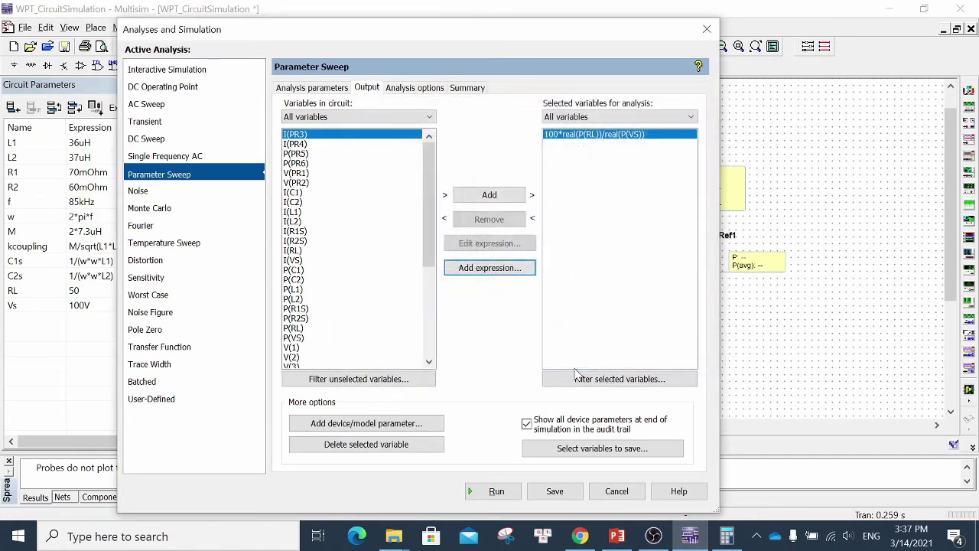
{"action": "left_click", "coordinate": [329, 90]}
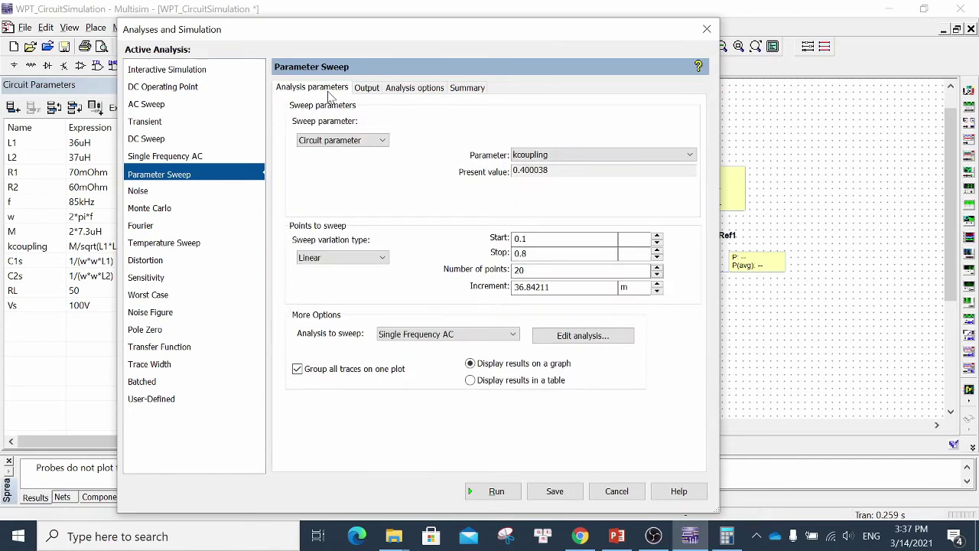
{"action": "left_click", "coordinate": [496, 491]}
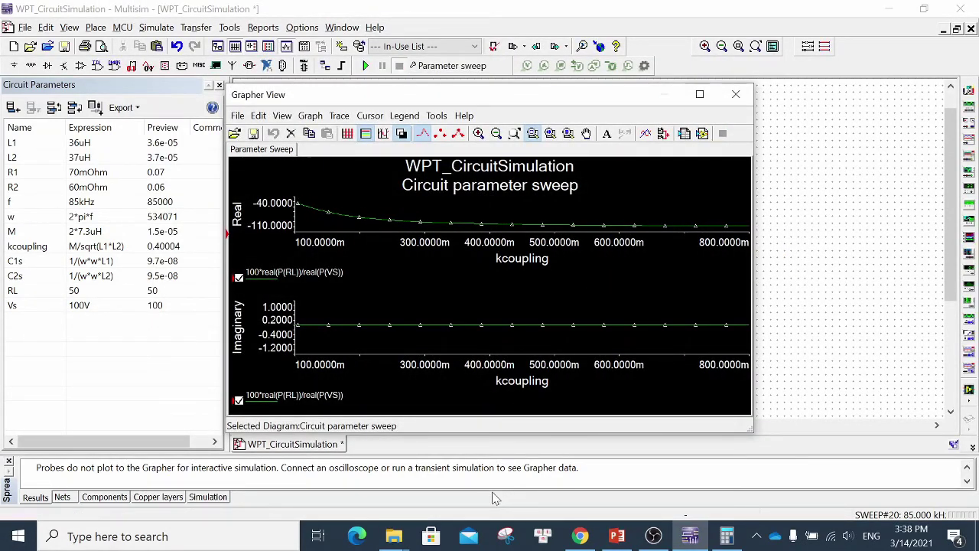
Enlarge the Grapher window, examine the real part of the efficiency trace over kcoupling, and close the graph.
{"action": "left_click_drag", "start_coordinate": [445, 83], "coordinate": [443, 2]}
{"action": "left_click", "coordinate": [401, 175]}
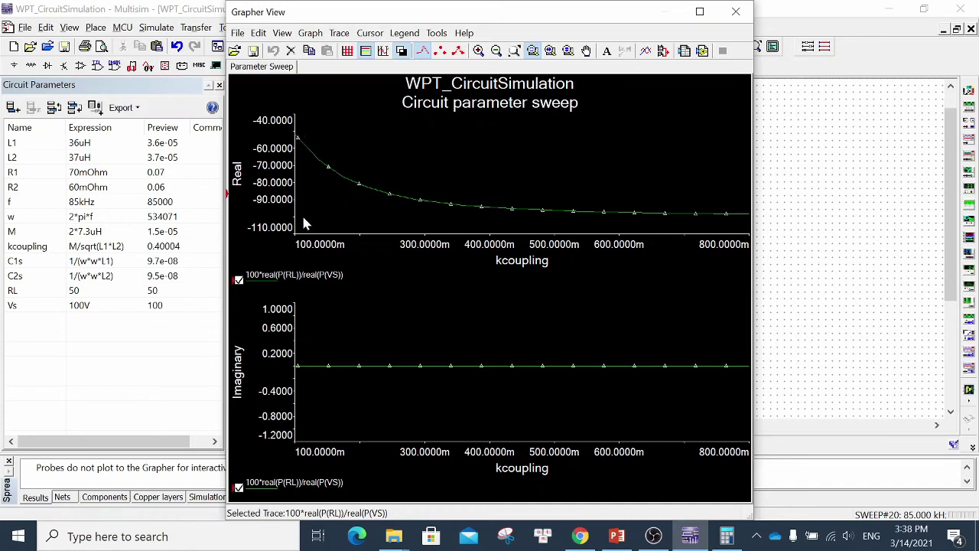
{"action": "left_click", "coordinate": [735, 11]}
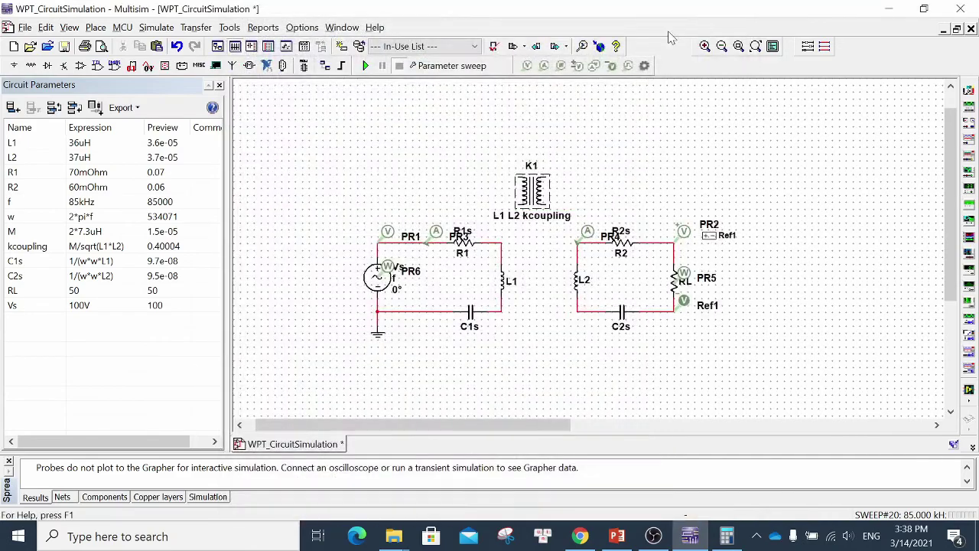
Set the complex number format of the swept Single Frequency AC analysis to Magnitude/Phase and save the sweep settings.
{"action": "left_click", "coordinate": [432, 67]}
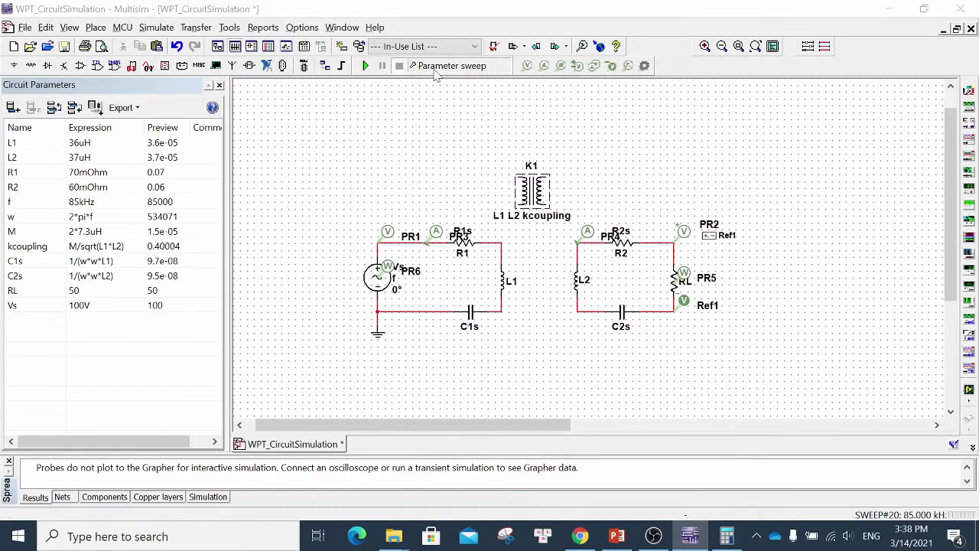
{"action": "left_click_drag", "start_coordinate": [450, 33], "coordinate": [542, 23]}
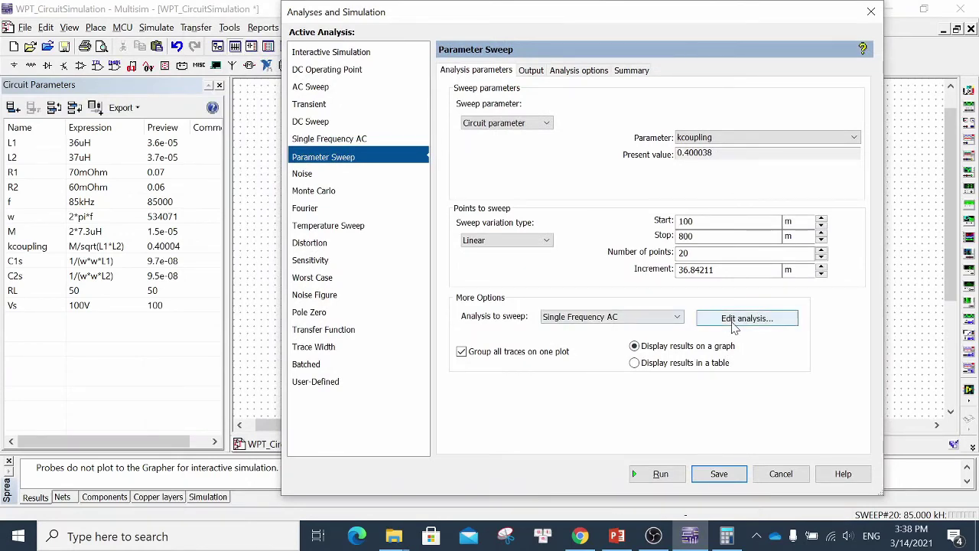
{"action": "left_click", "coordinate": [792, 318]}
{"action": "left_click", "coordinate": [722, 310]}
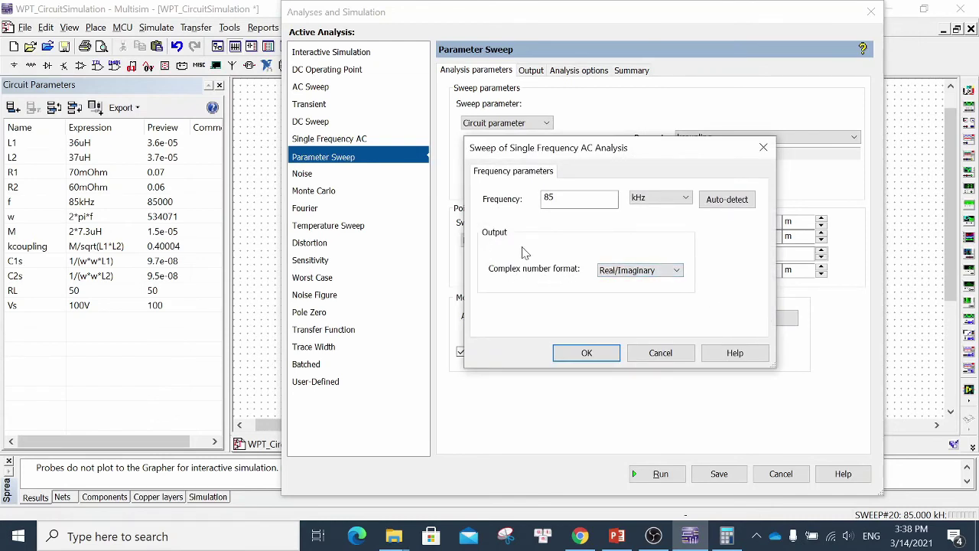
{"action": "left_click", "coordinate": [629, 272]}
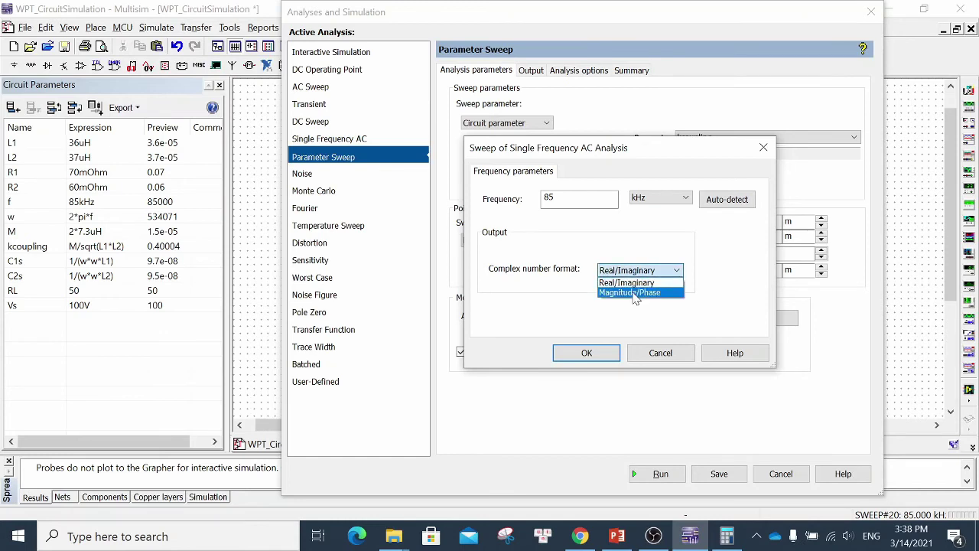
{"action": "left_click", "coordinate": [634, 293]}
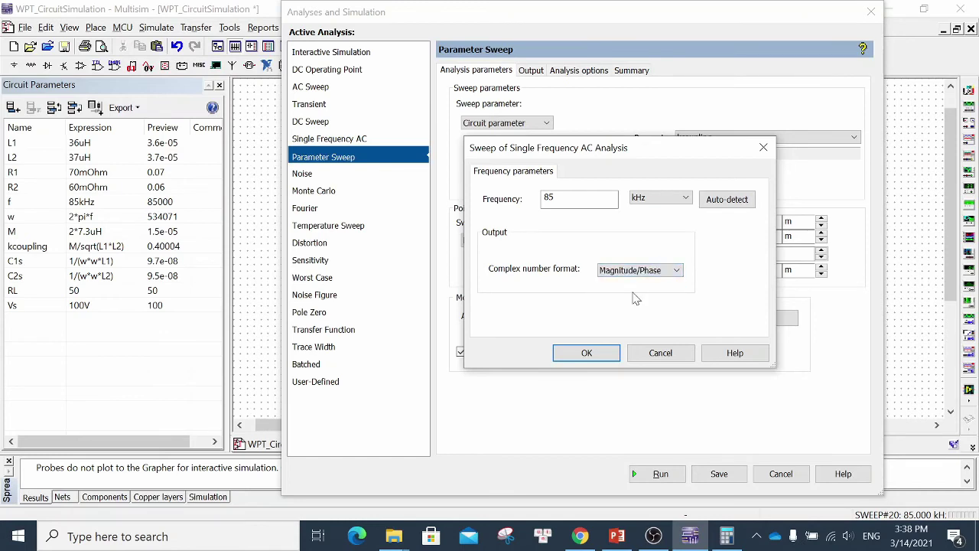
{"action": "left_click", "coordinate": [587, 354]}
{"action": "left_click", "coordinate": [532, 74]}
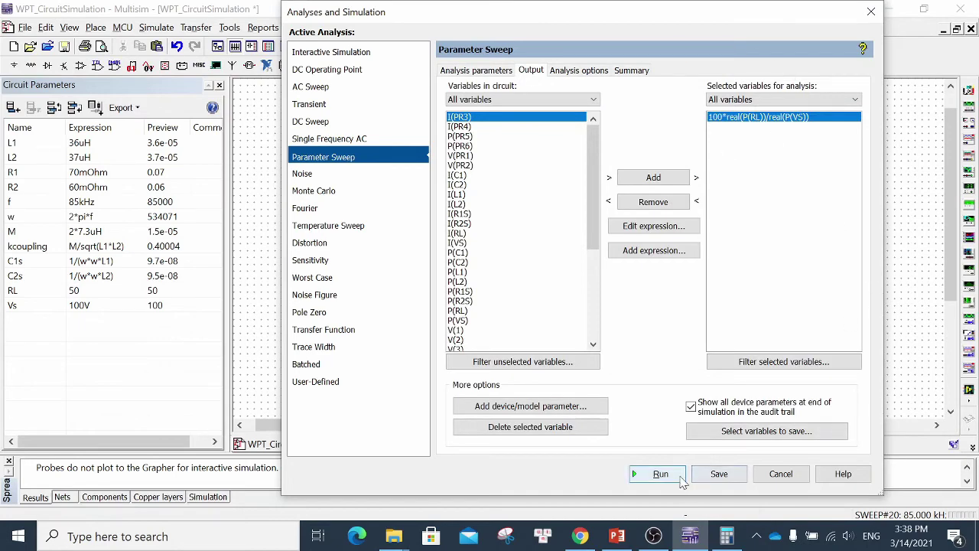
{"action": "left_click", "coordinate": [716, 474]}
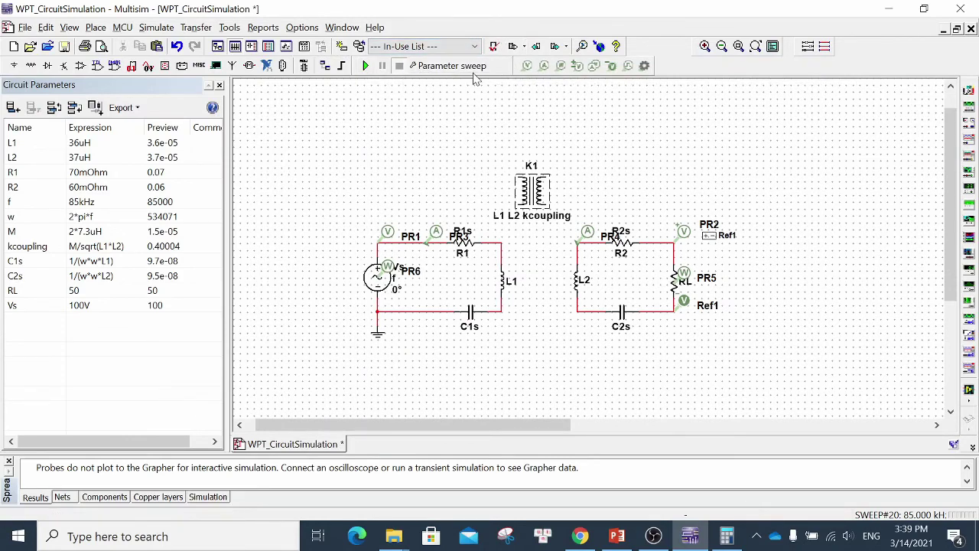
Run the saved parameter sweep, maximize the resulting graph window and select the efficiency trace in the magnitude plot.
{"action": "left_click", "coordinate": [366, 70]}
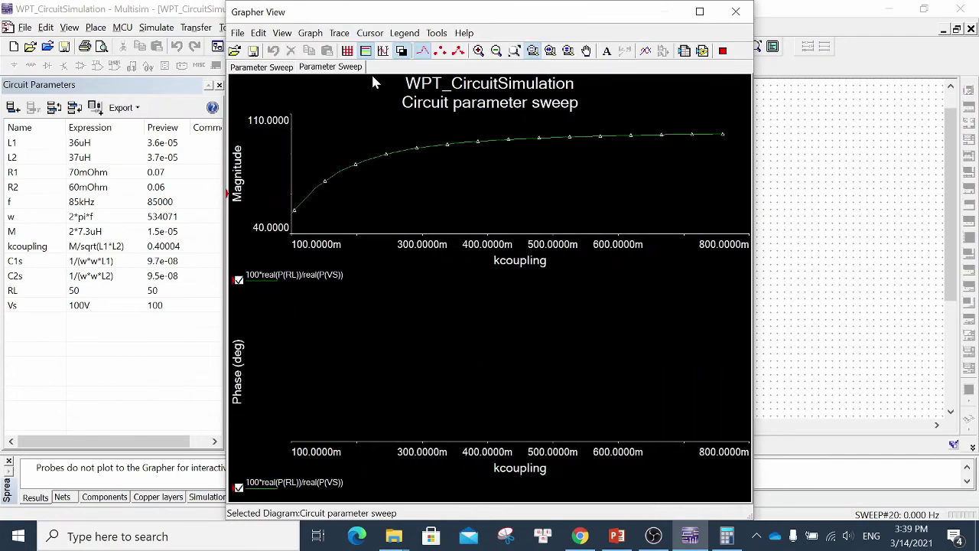
{"action": "left_click", "coordinate": [698, 11]}
{"action": "left_click", "coordinate": [492, 197]}
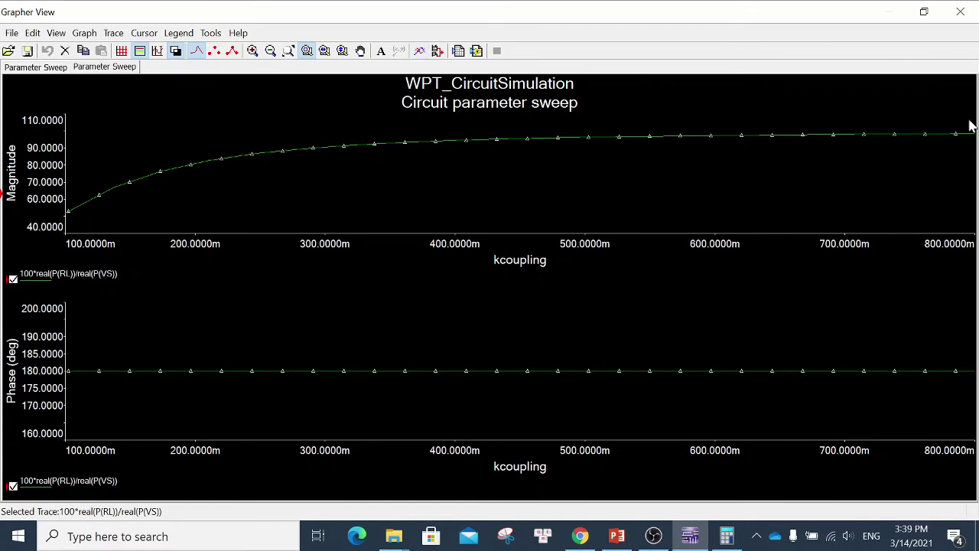
Turn on the grid for the magnitude graph, try a white background before returning to black, and close the Grapher.
{"action": "left_click", "coordinate": [175, 51]}
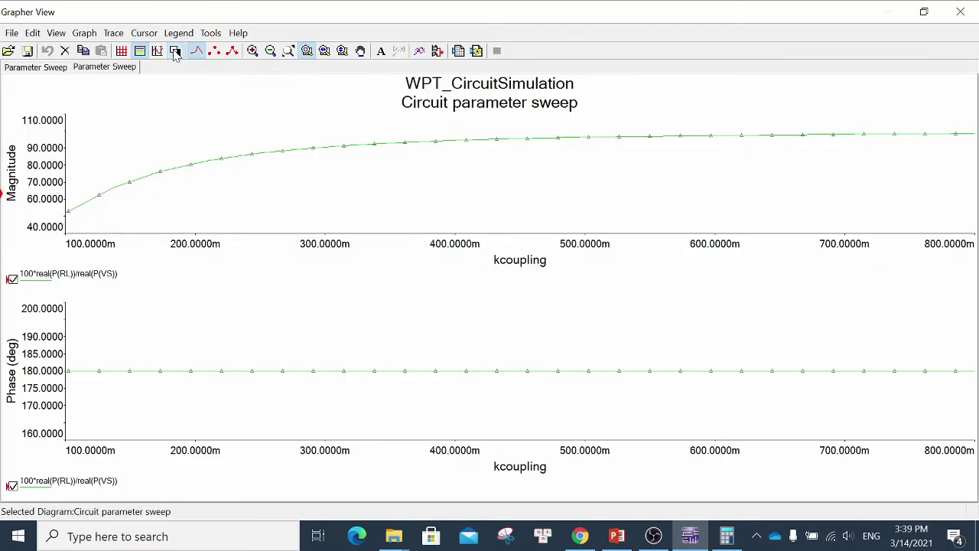
{"action": "left_click", "coordinate": [122, 52]}
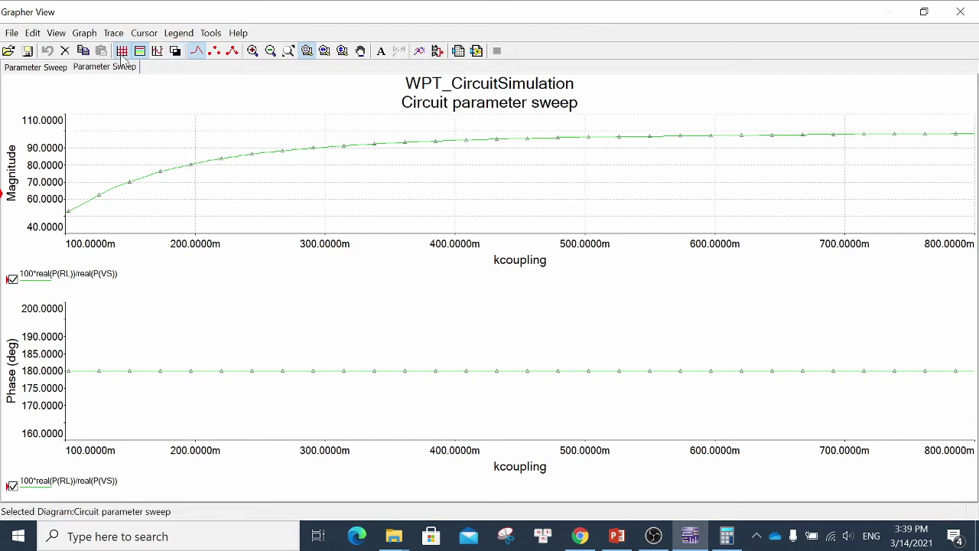
{"action": "left_click", "coordinate": [175, 52]}
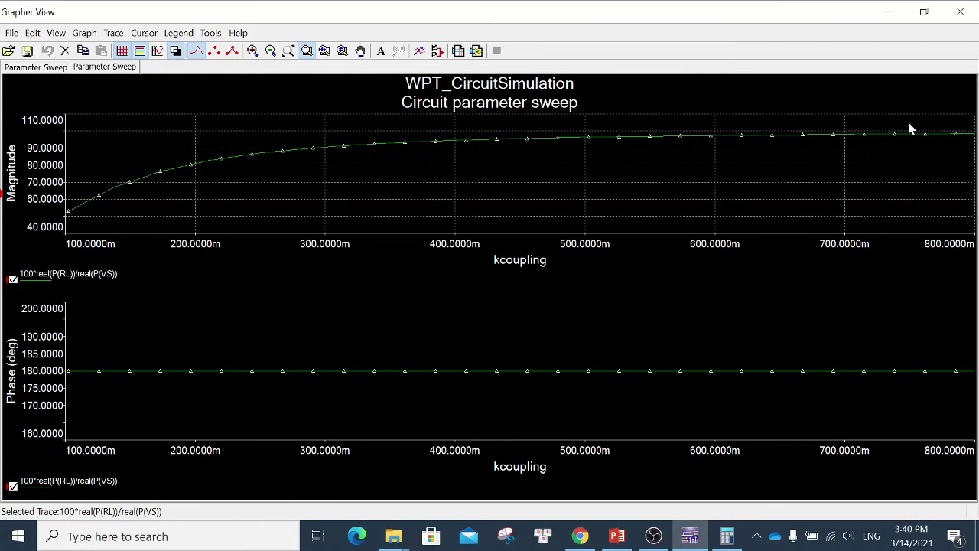
{"action": "left_click", "coordinate": [36, 70]}
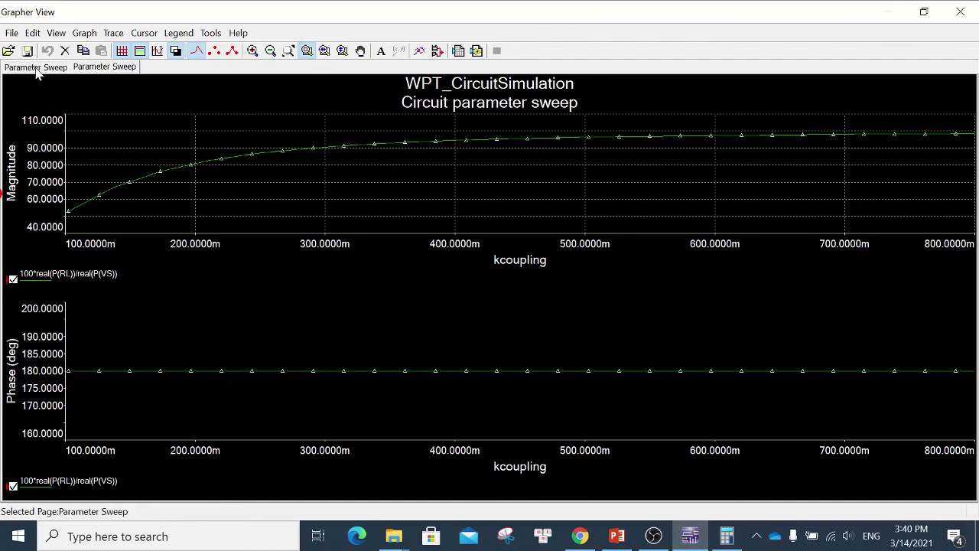
{"action": "left_click", "coordinate": [961, 9]}
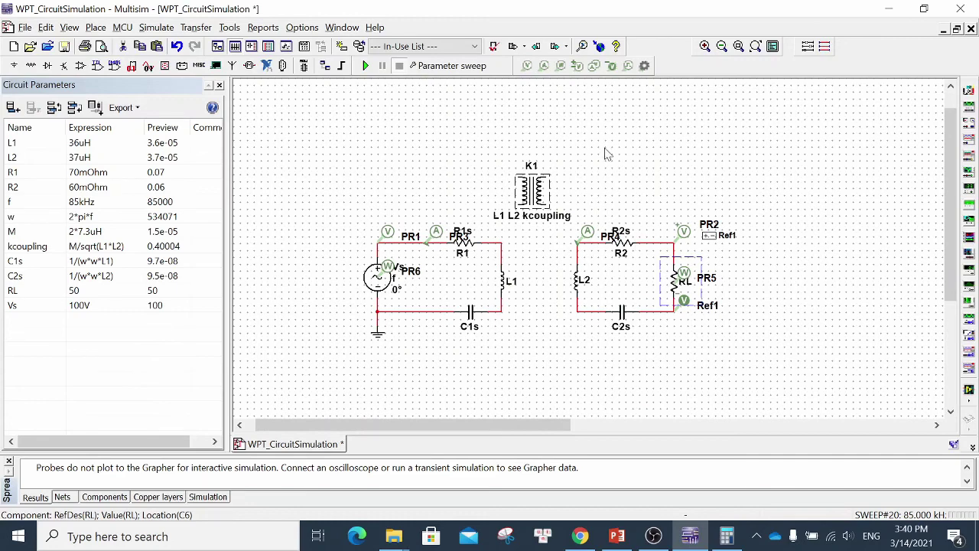
Change the parameter sweep to a device parameter, targeting the resistance of resistor RL.
{"action": "left_click", "coordinate": [446, 67]}
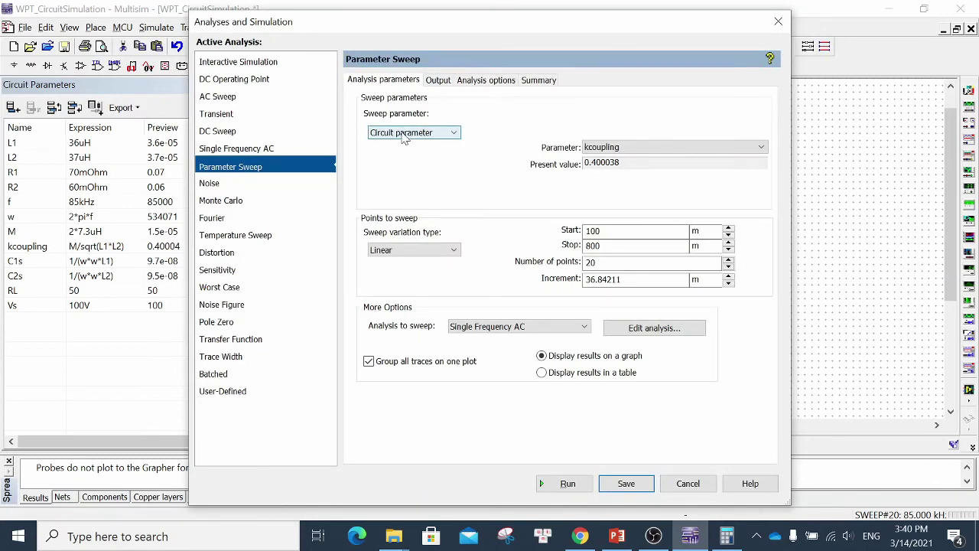
{"action": "left_click", "coordinate": [404, 135]}
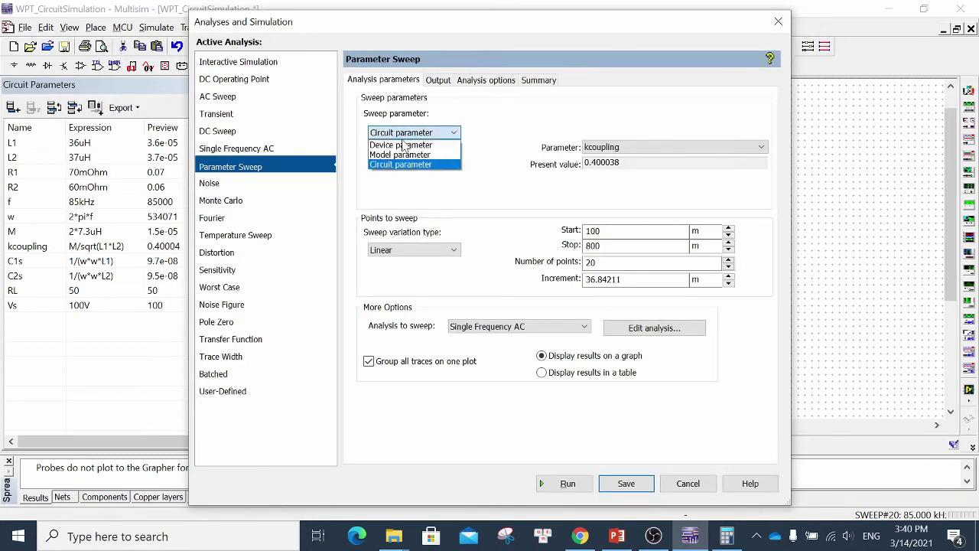
{"action": "left_click", "coordinate": [408, 146]}
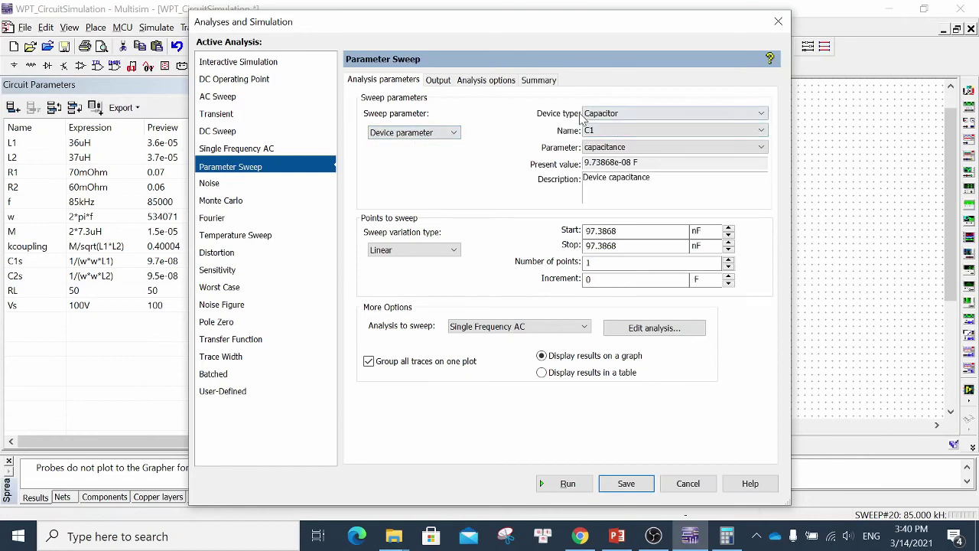
{"action": "left_click", "coordinate": [615, 116]}
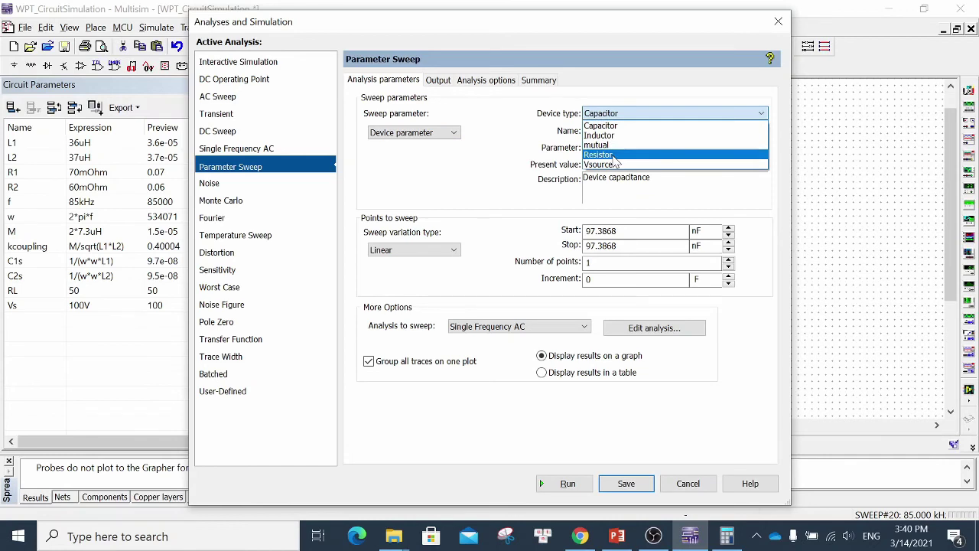
{"action": "left_click", "coordinate": [613, 157]}
{"action": "left_click", "coordinate": [614, 132]}
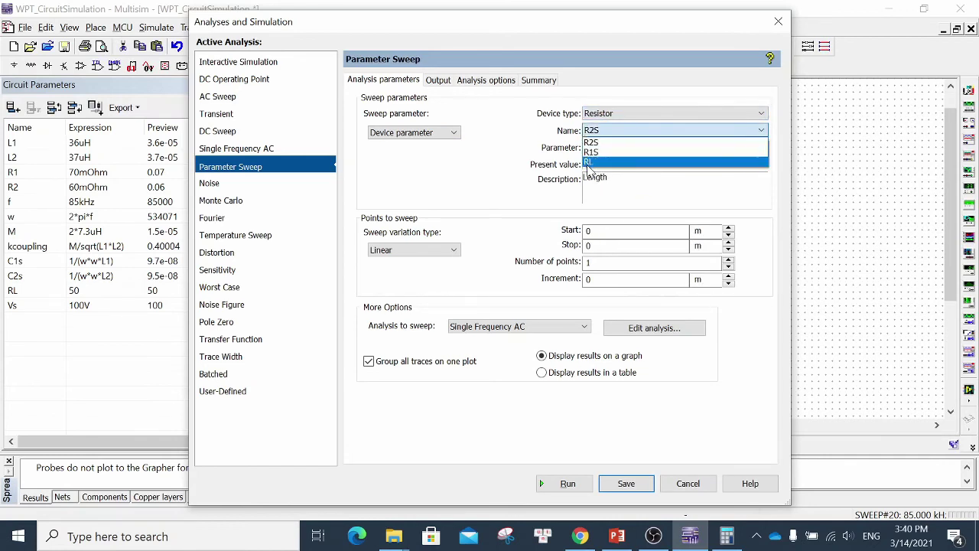
{"action": "left_click", "coordinate": [597, 161]}
{"action": "left_click", "coordinate": [598, 149]}
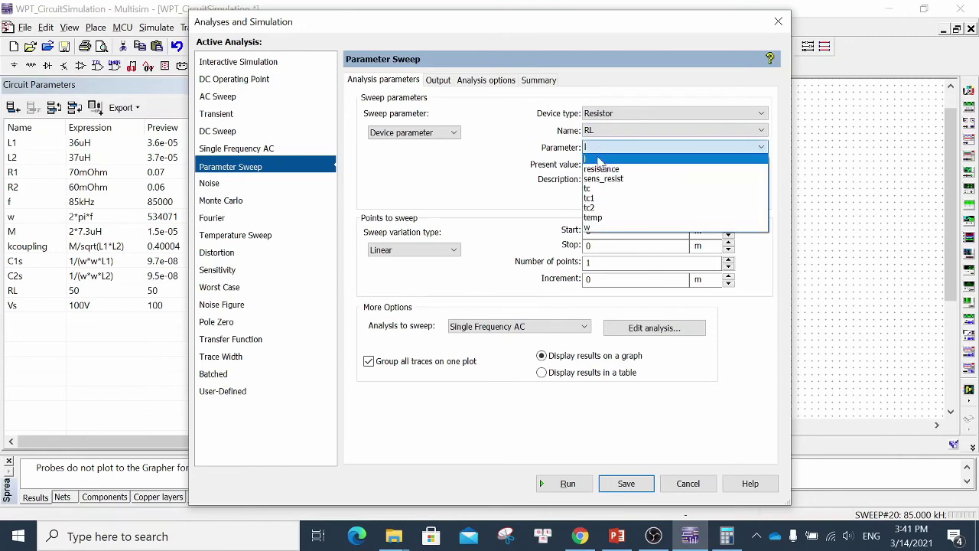
{"action": "left_click", "coordinate": [601, 173]}
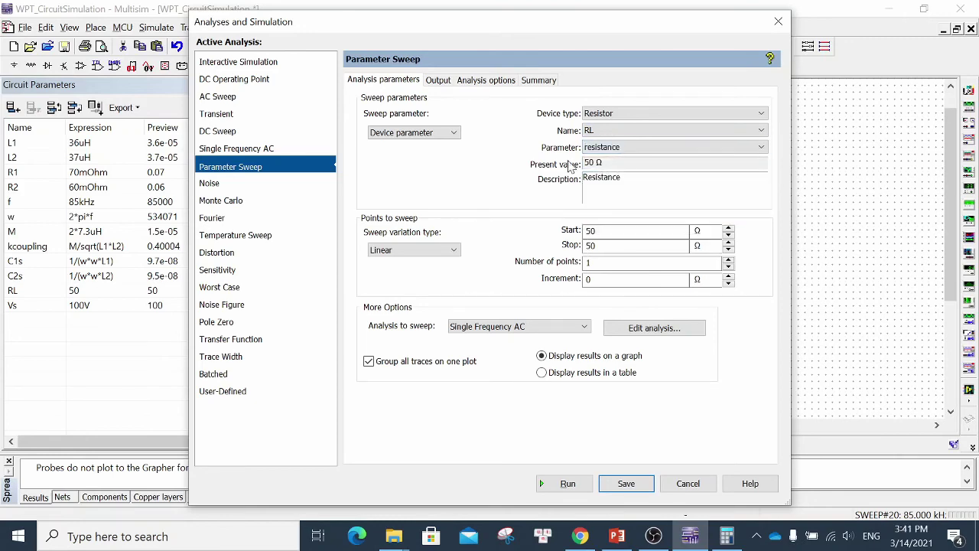
Set the linear RL sweep to run from 10 to 100 Ω with 100 points.
{"action": "left_click_drag", "start_coordinate": [542, 32], "coordinate": [640, 25]}
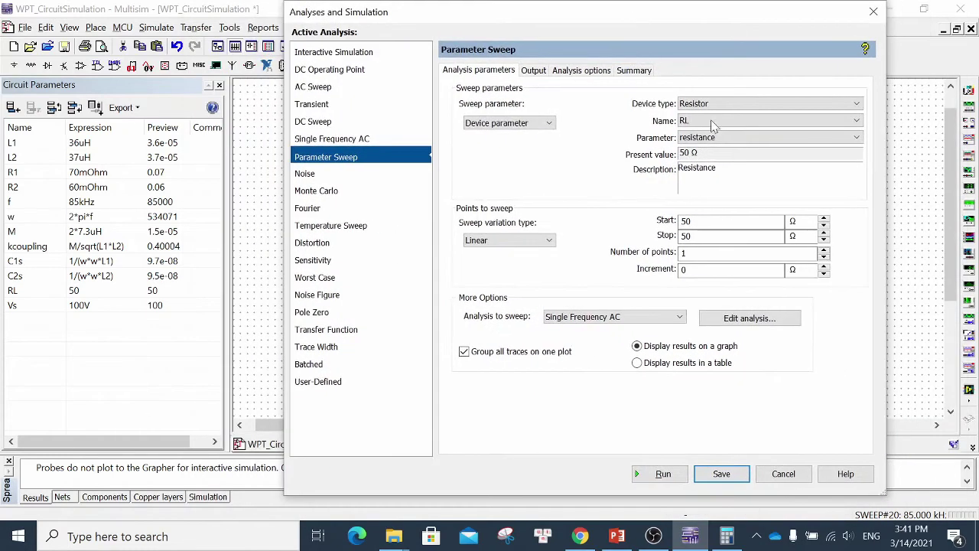
{"action": "double_click", "coordinate": [704, 224]}
{"action": "type", "text": "10"}
{"action": "double_click", "coordinate": [693, 237]}
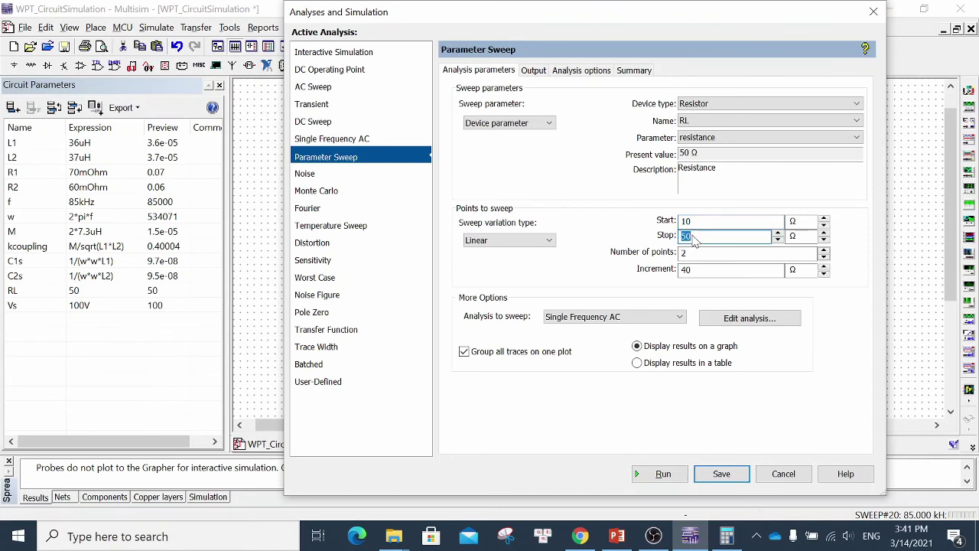
{"action": "type", "text": "100"}
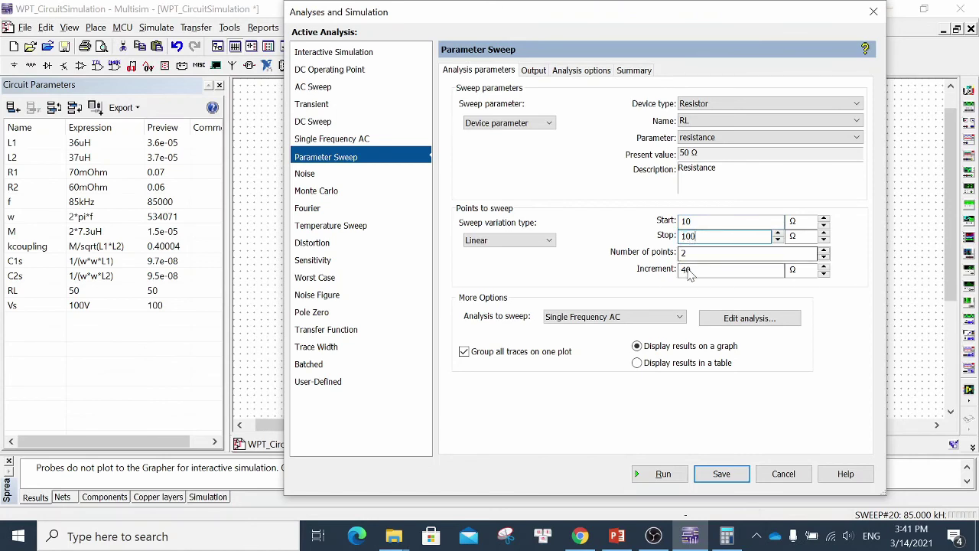
{"action": "left_click", "coordinate": [717, 258]}
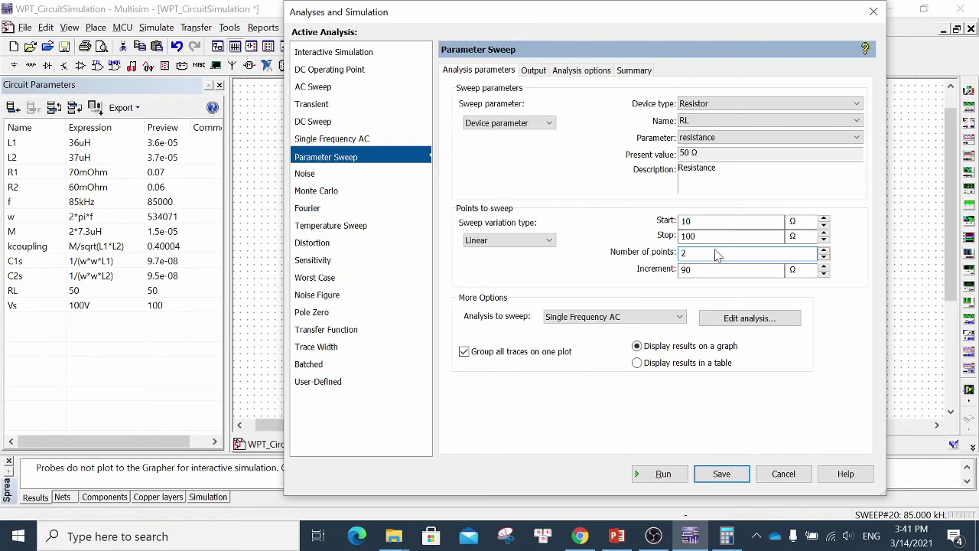
{"action": "left_click_drag", "start_coordinate": [717, 254], "coordinate": [645, 255]}
{"action": "type", "text": "100"}
{"action": "key", "text": "Tab"}
{"action": "left_click", "coordinate": [719, 273]}
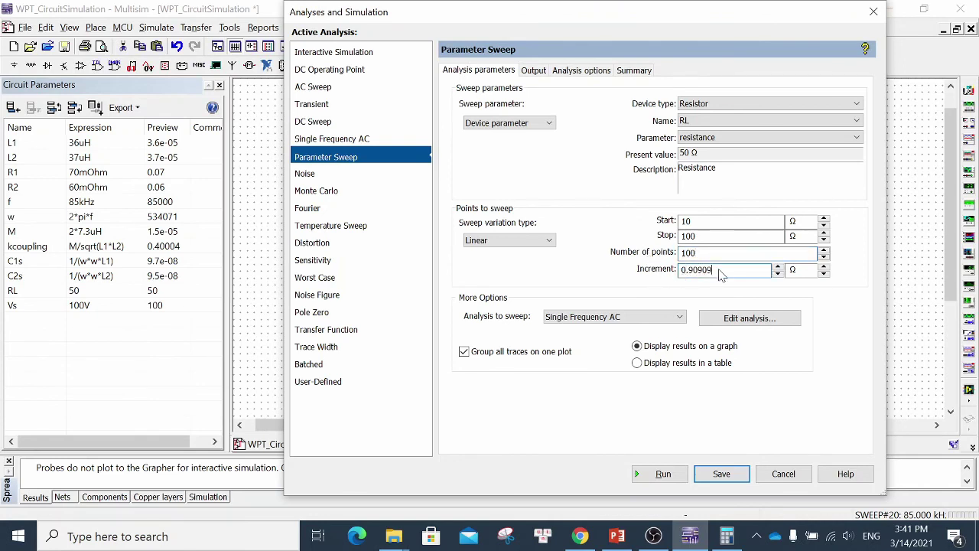
{"action": "left_click_drag", "start_coordinate": [719, 273], "coordinate": [688, 274]}
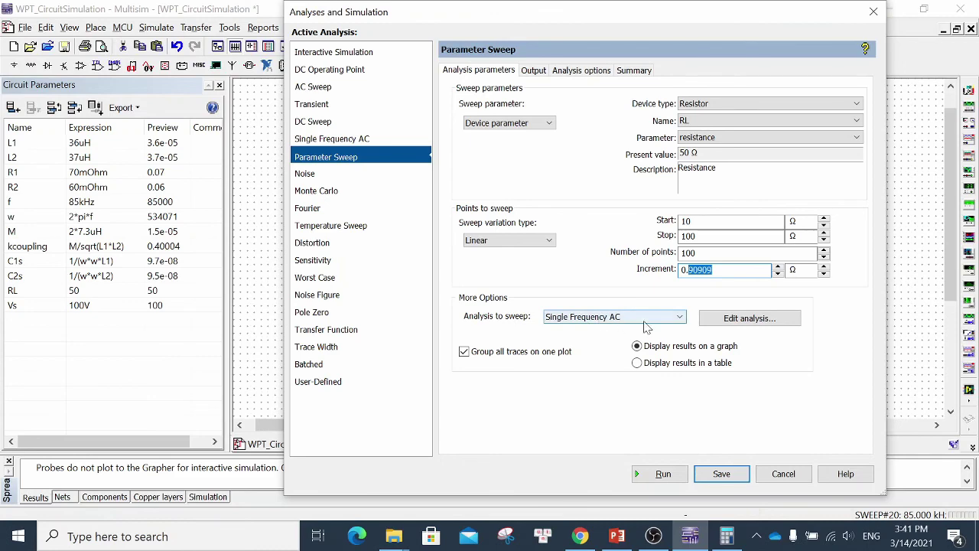
Check the frequency and complex number format of the swept Single Frequency AC analysis and the output expression selected for the sweep.
{"action": "left_click", "coordinate": [733, 319]}
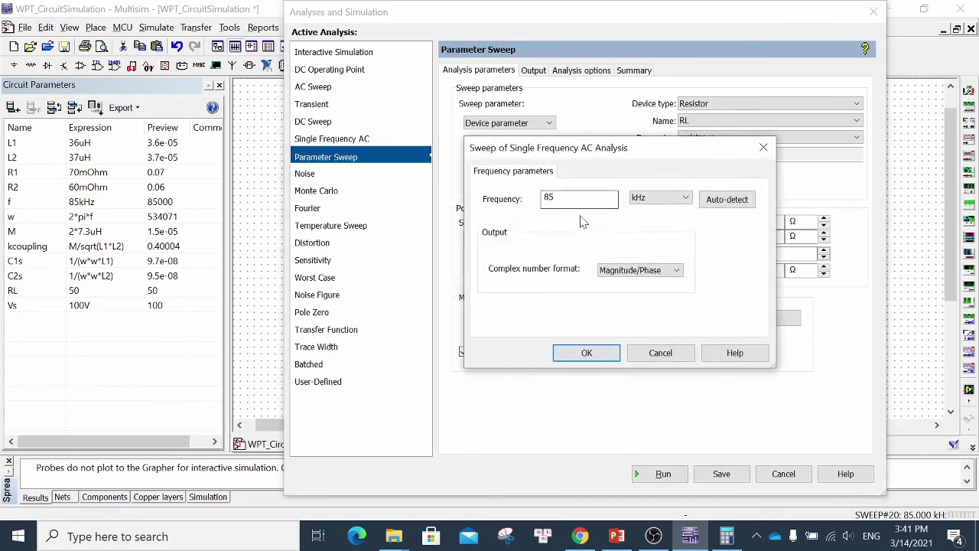
{"action": "left_click", "coordinate": [586, 353]}
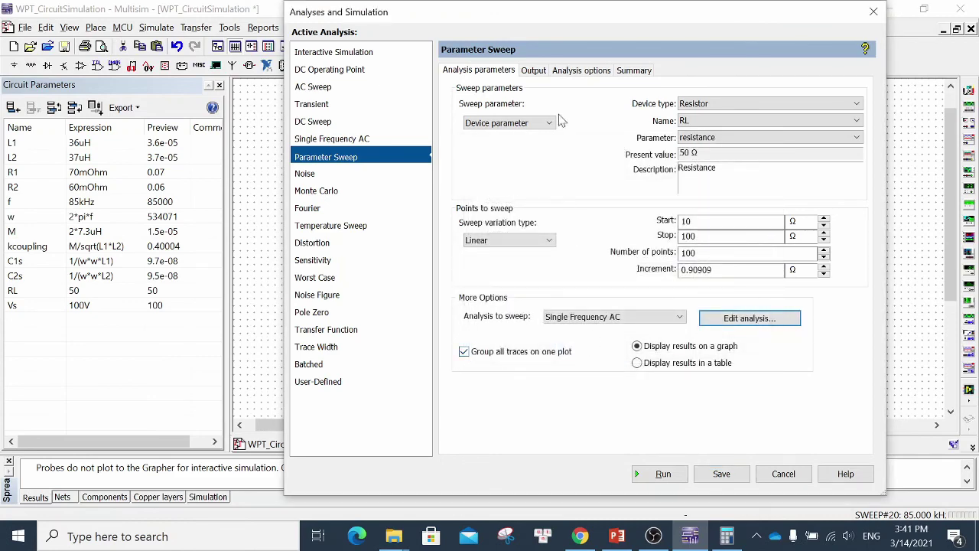
{"action": "left_click", "coordinate": [542, 70]}
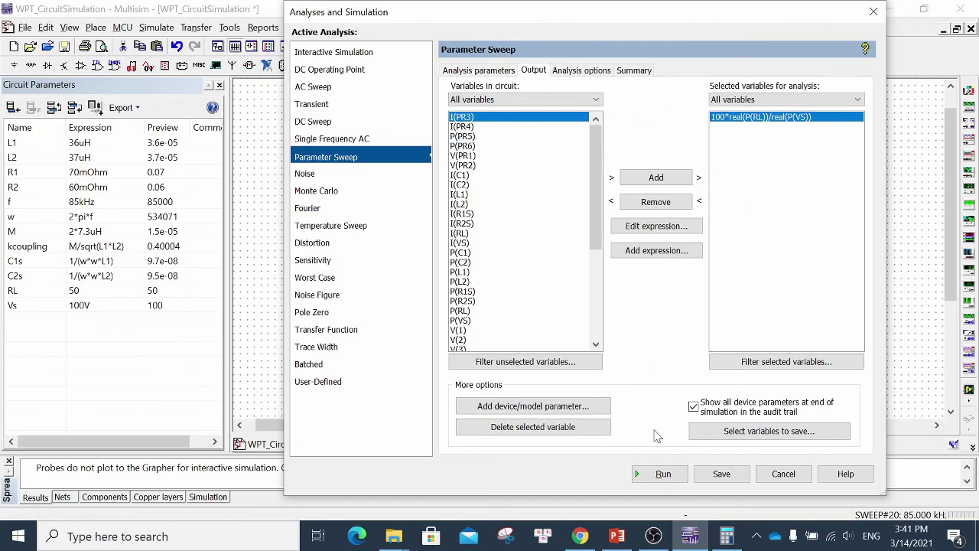
Run the RL resistance sweep, examine the efficiency magnitude trace over resistance, and close the Grapher.
{"action": "left_click", "coordinate": [660, 473]}
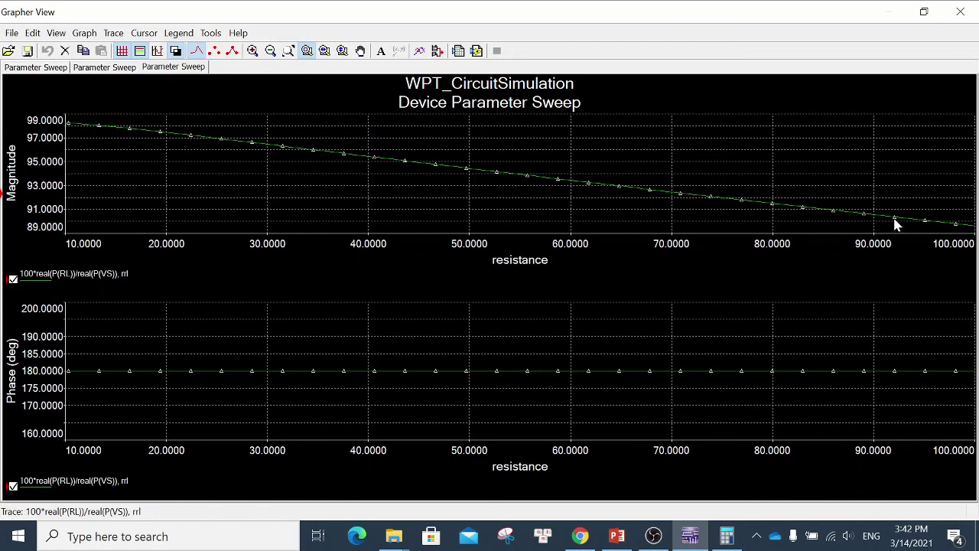
{"action": "left_click", "coordinate": [957, 13]}
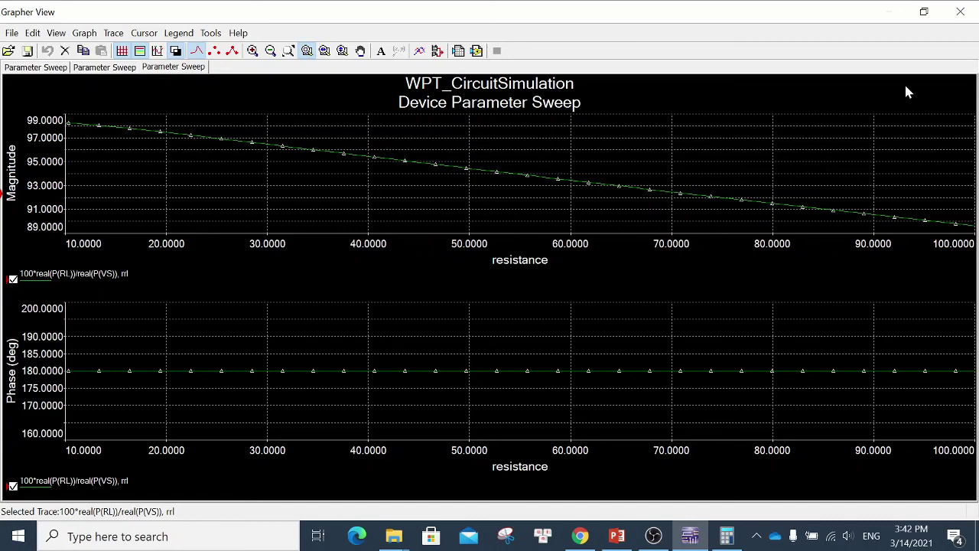
{"action": "left_click", "coordinate": [960, 11]}
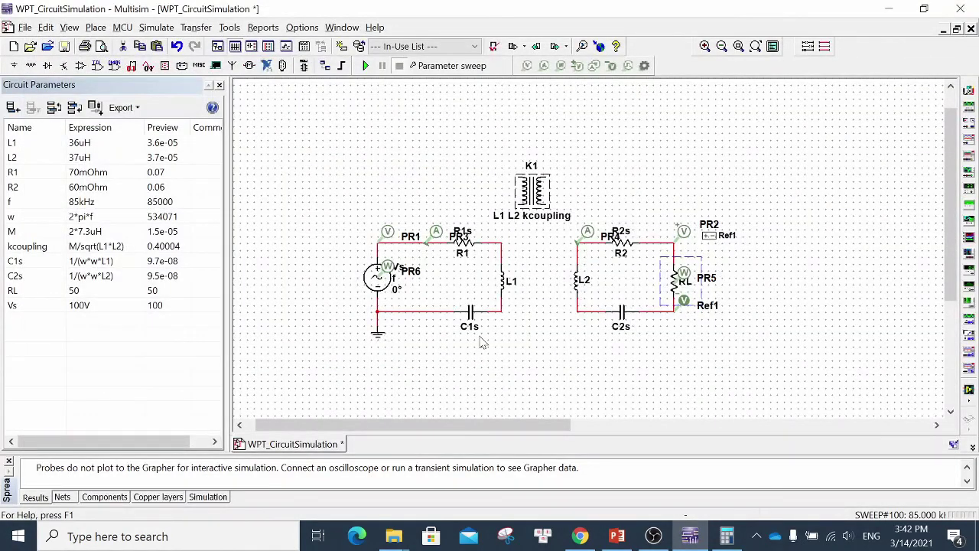
{"action": "left_click", "coordinate": [504, 365]}
{"action": "left_click", "coordinate": [620, 324]}
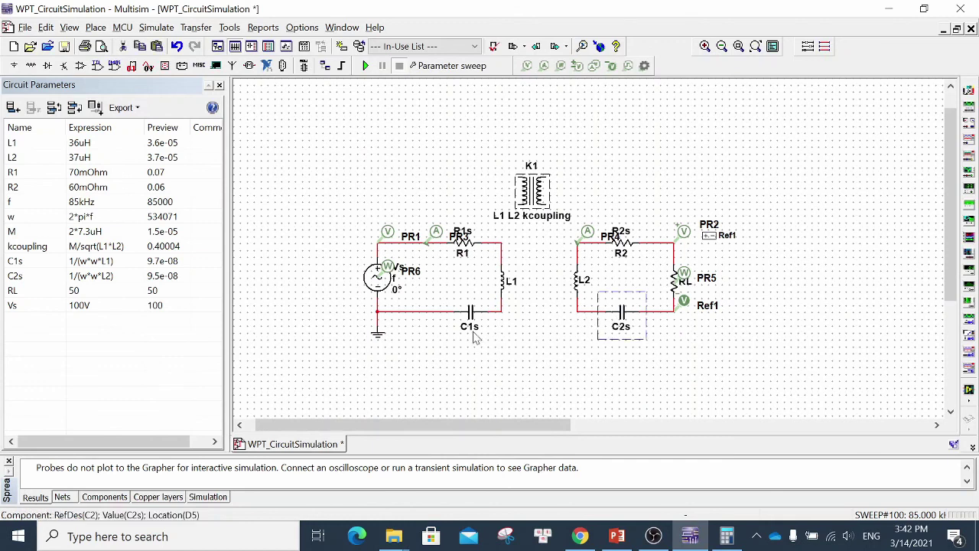
{"action": "left_click", "coordinate": [467, 315]}
{"action": "left_click", "coordinate": [566, 346]}
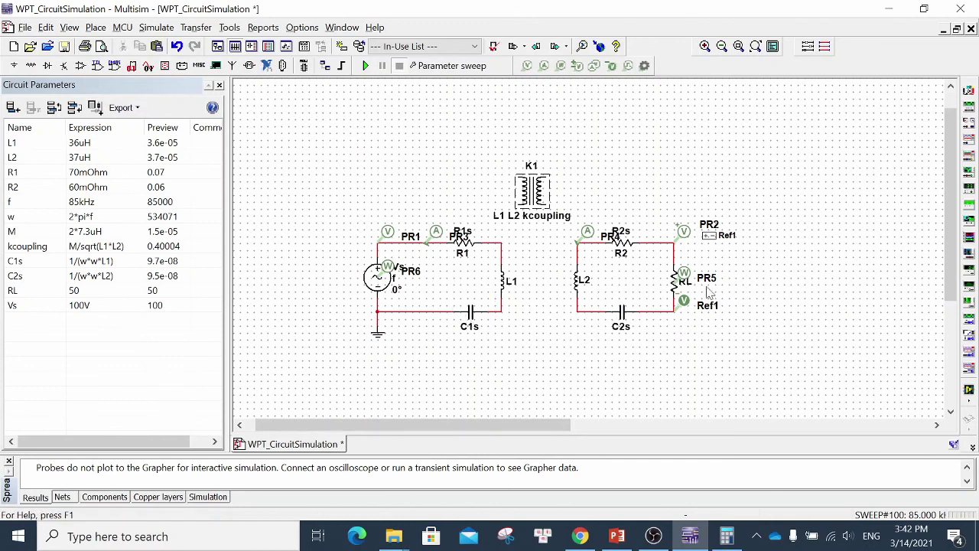
{"action": "left_click", "coordinate": [676, 281]}
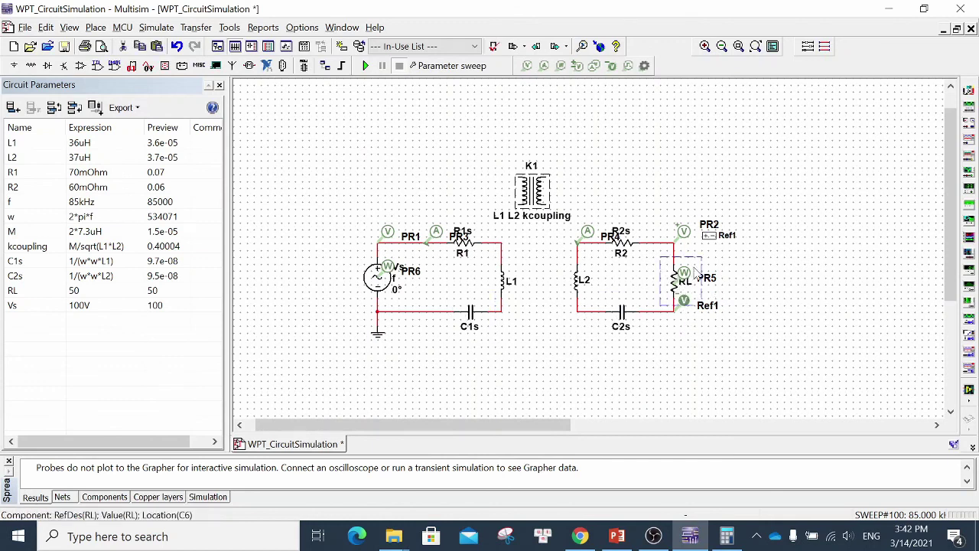
{"action": "left_click", "coordinate": [786, 260]}
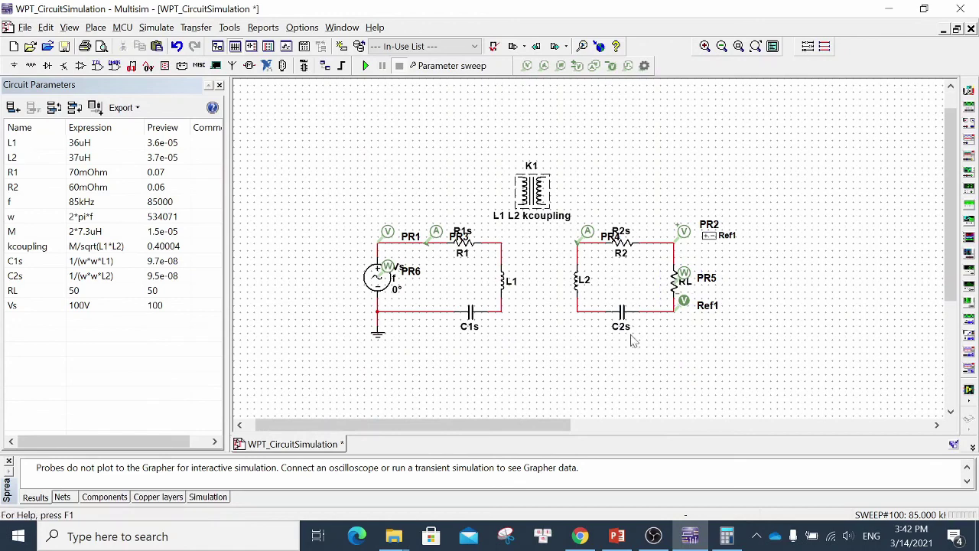